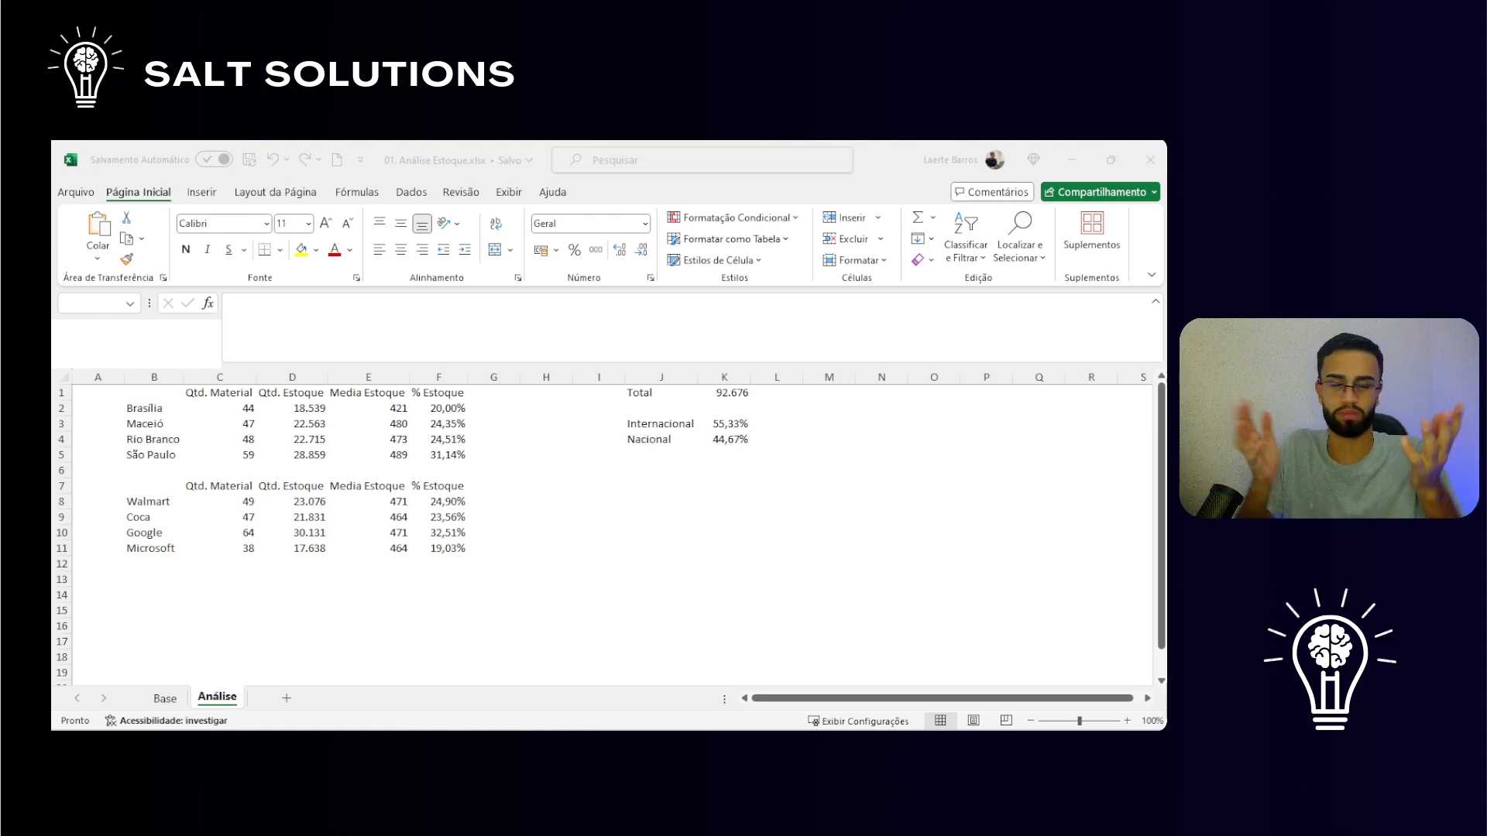
# Step: Examine the city and company stock tables, the total, and the Internacional and Nacional percentages on the Análise sheet
pyautogui.click(462, 617)
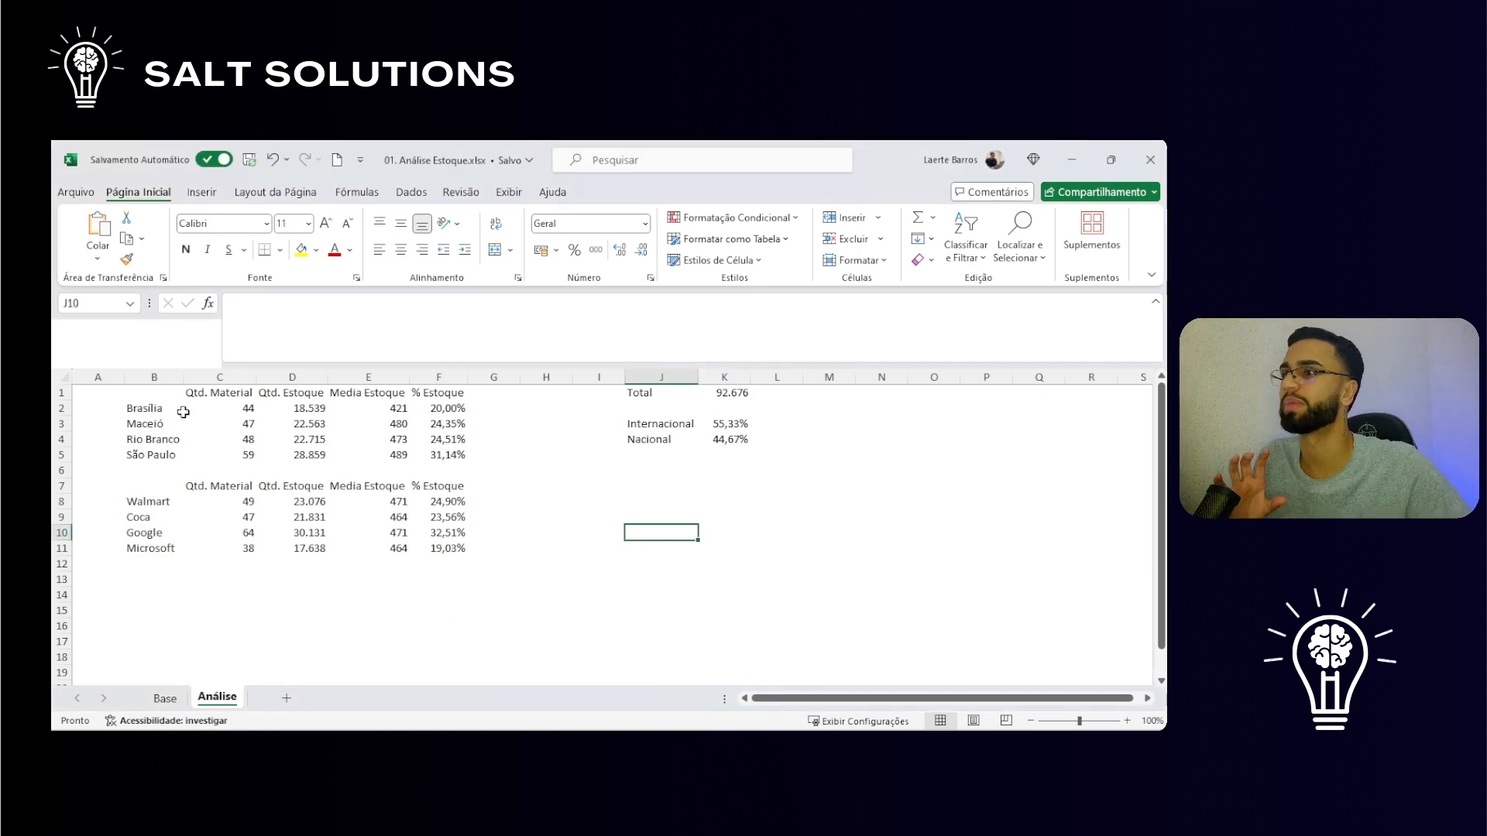
pyautogui.moveTo(130, 388); pyautogui.dragTo(455, 457)
pyautogui.moveTo(151, 489); pyautogui.dragTo(447, 548)
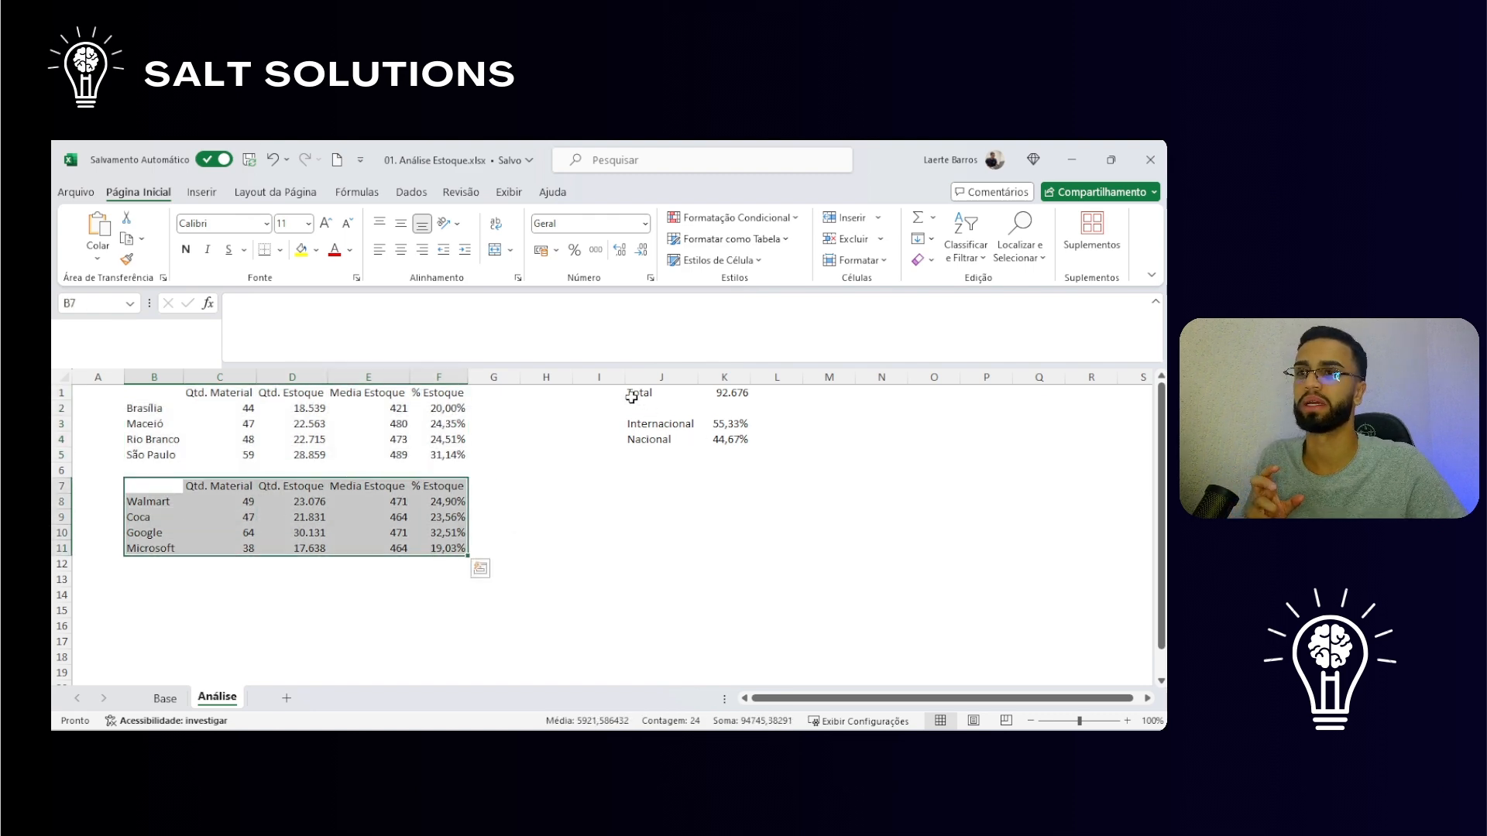
pyautogui.moveTo(633, 394); pyautogui.dragTo(728, 393)
pyautogui.moveTo(647, 419); pyautogui.dragTo(790, 457)
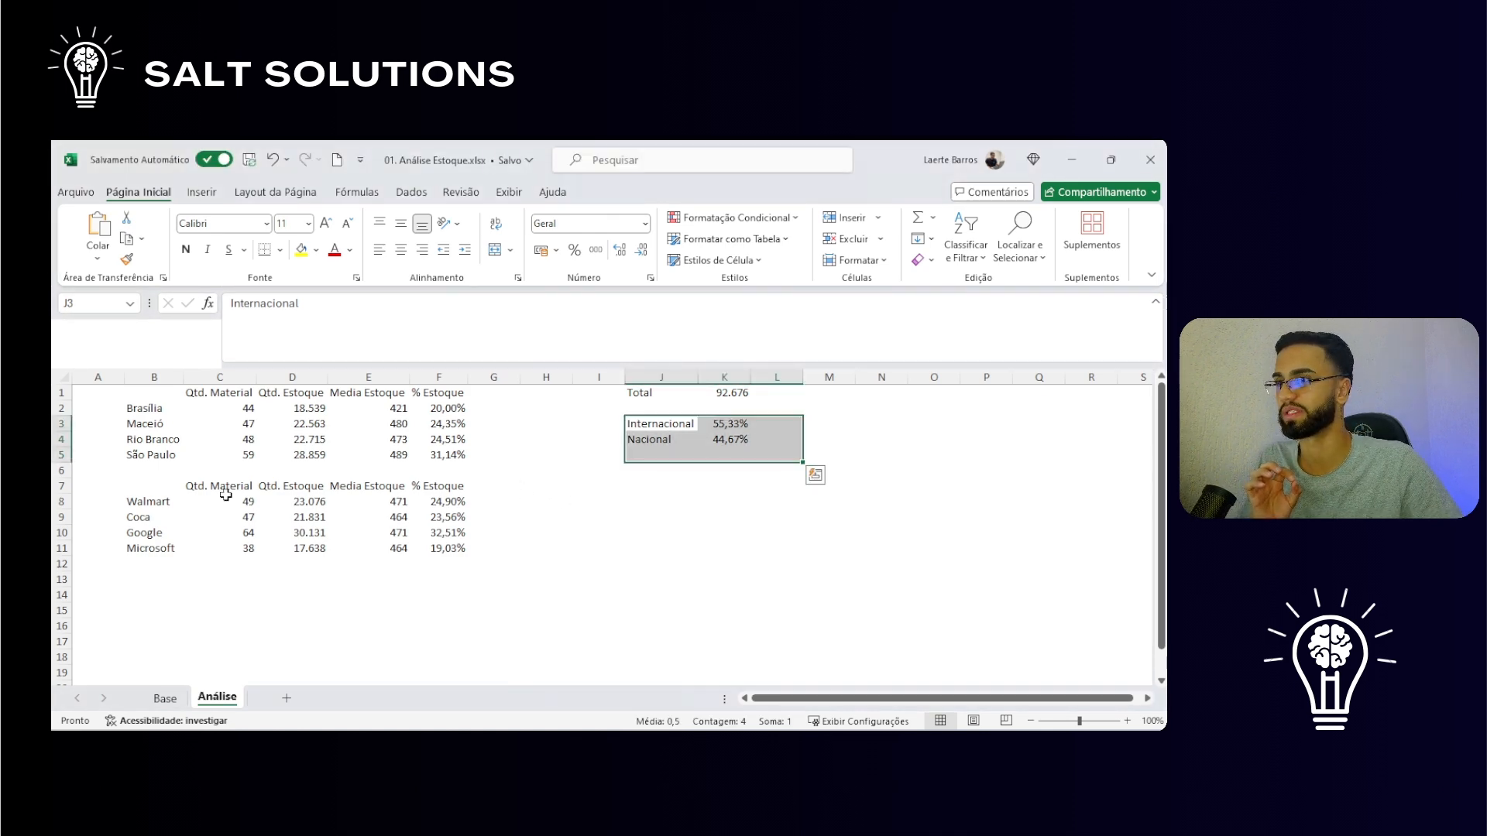
pyautogui.click(294, 655)
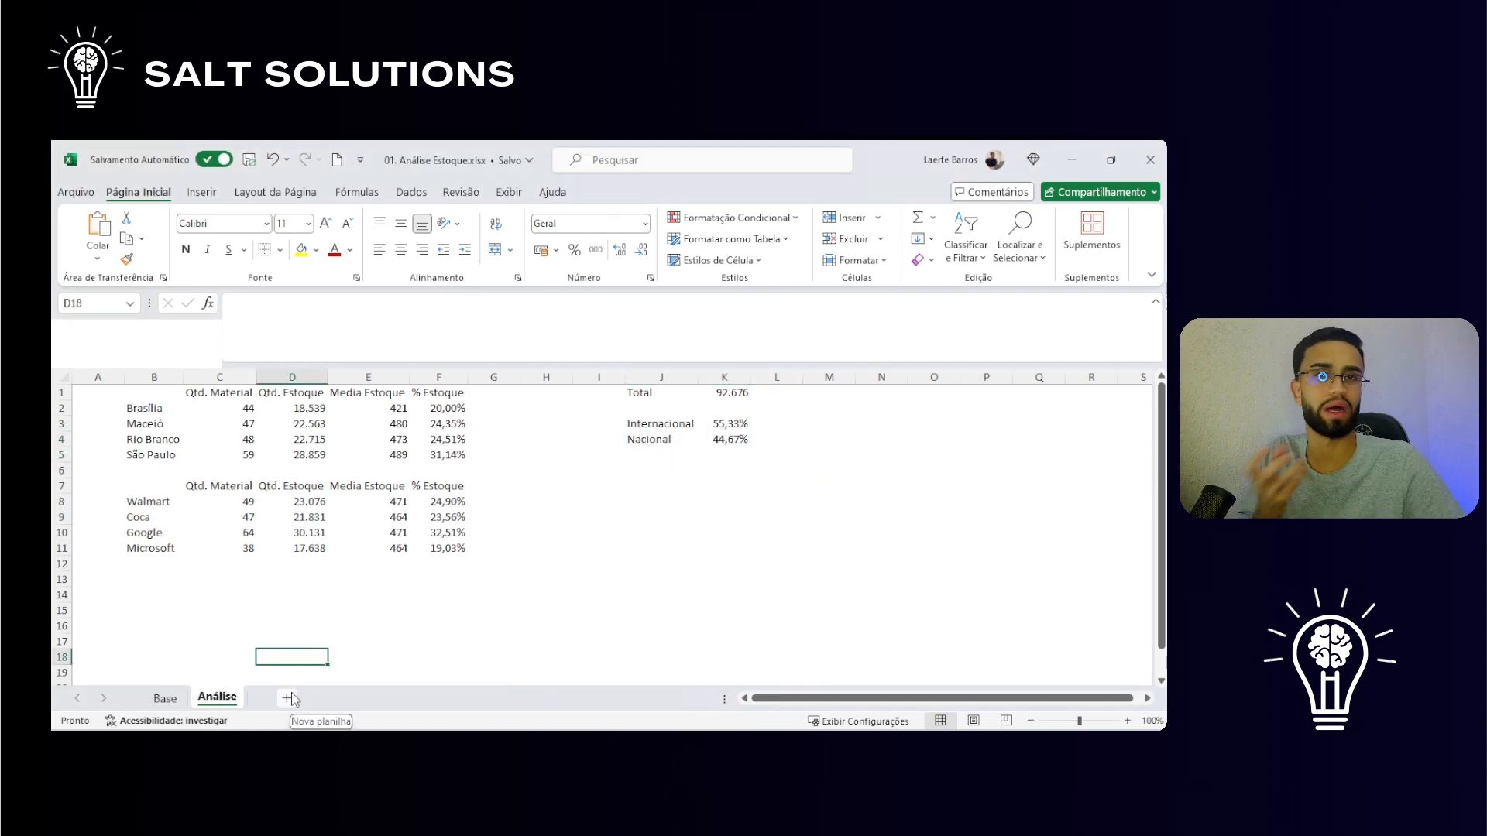
# Step: Add a new worksheet named Gráficos and hide its gridlines
pyautogui.click(289, 697)
pyautogui.doubleClick(292, 699)
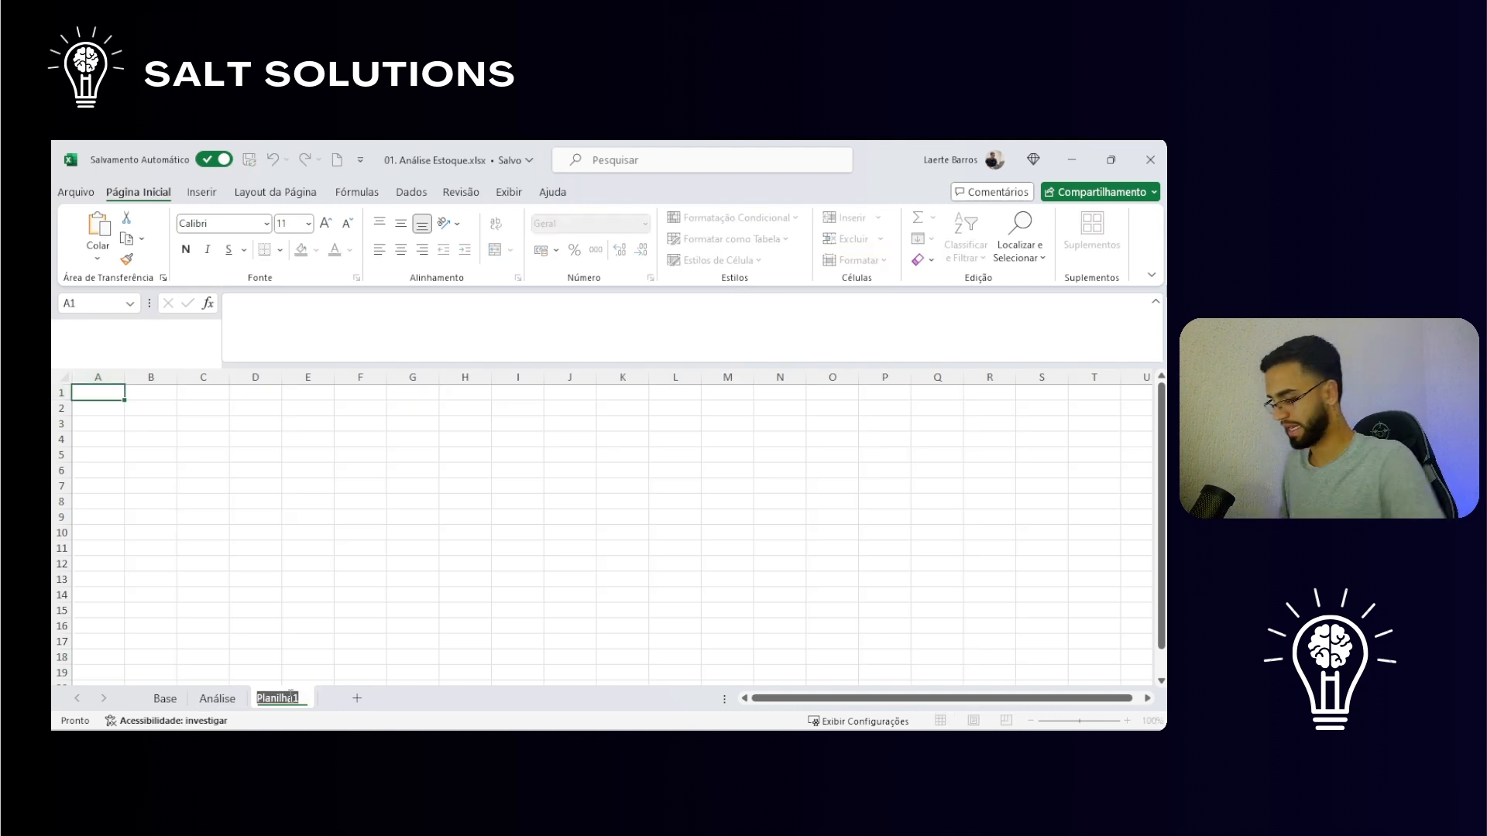
pyautogui.write('Gráf')
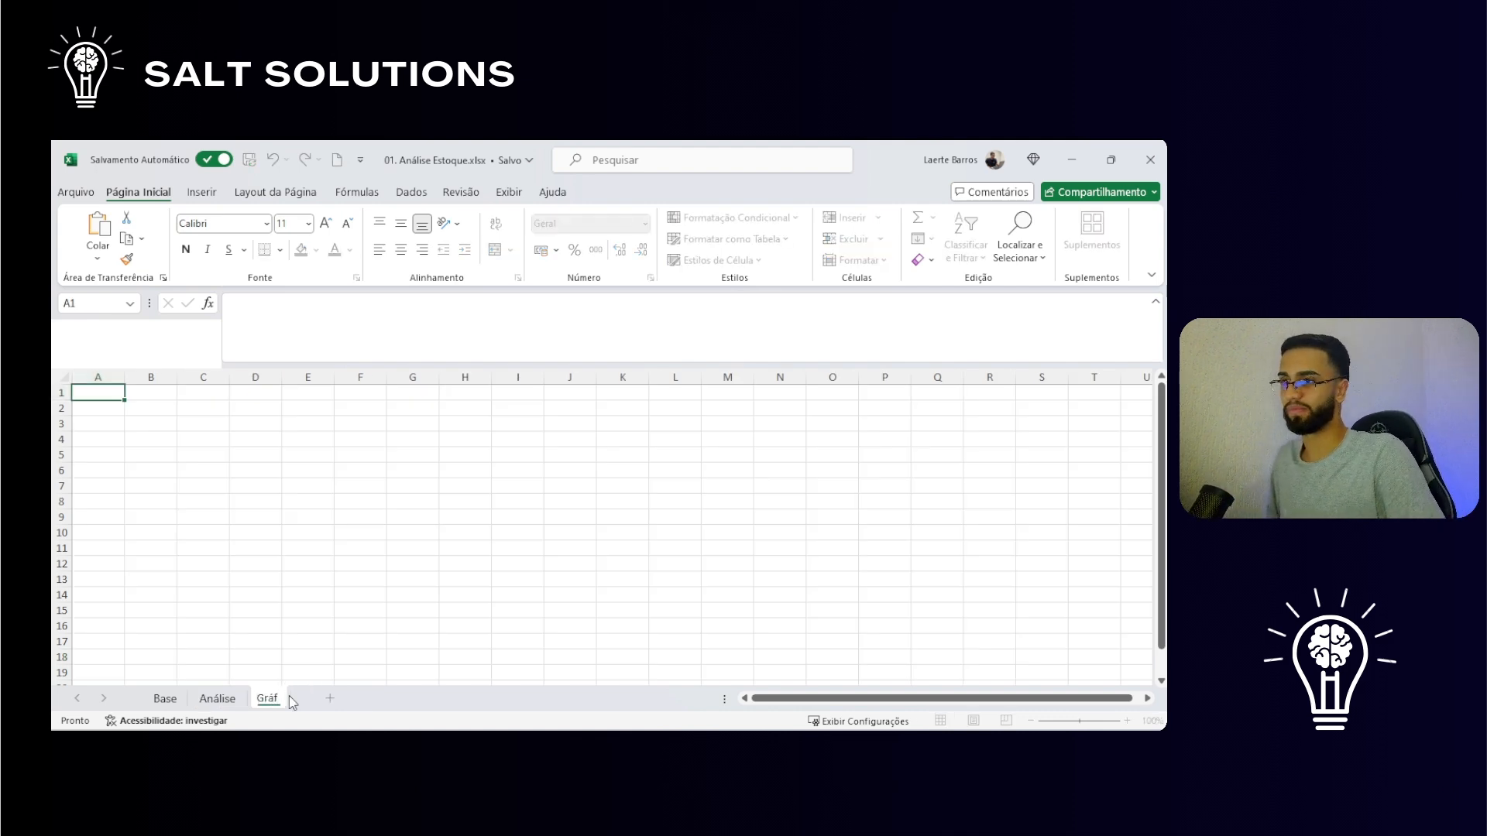
pyautogui.write('icos')
pyautogui.press('Return')
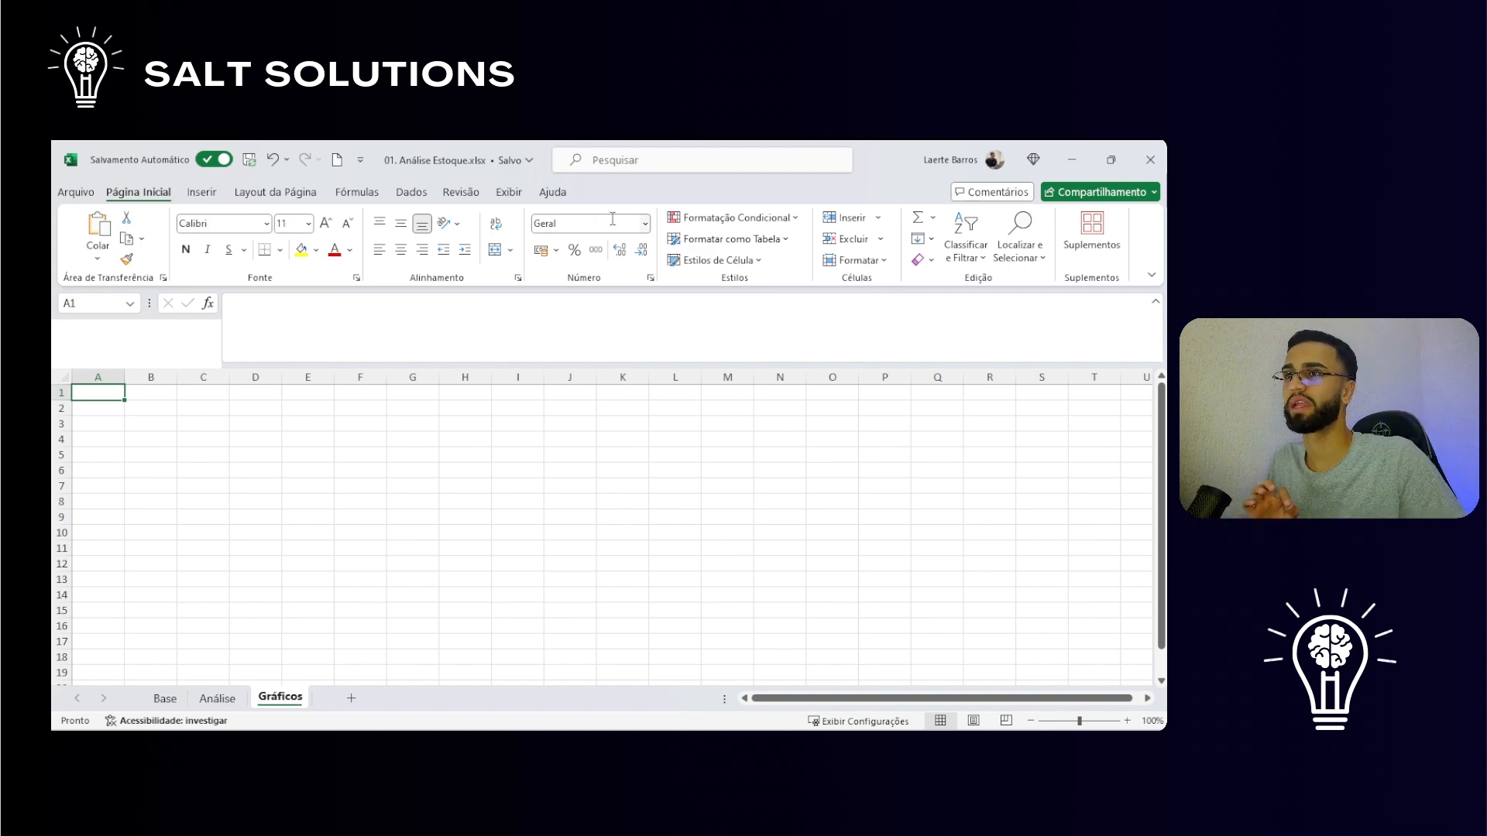
pyautogui.click(524, 195)
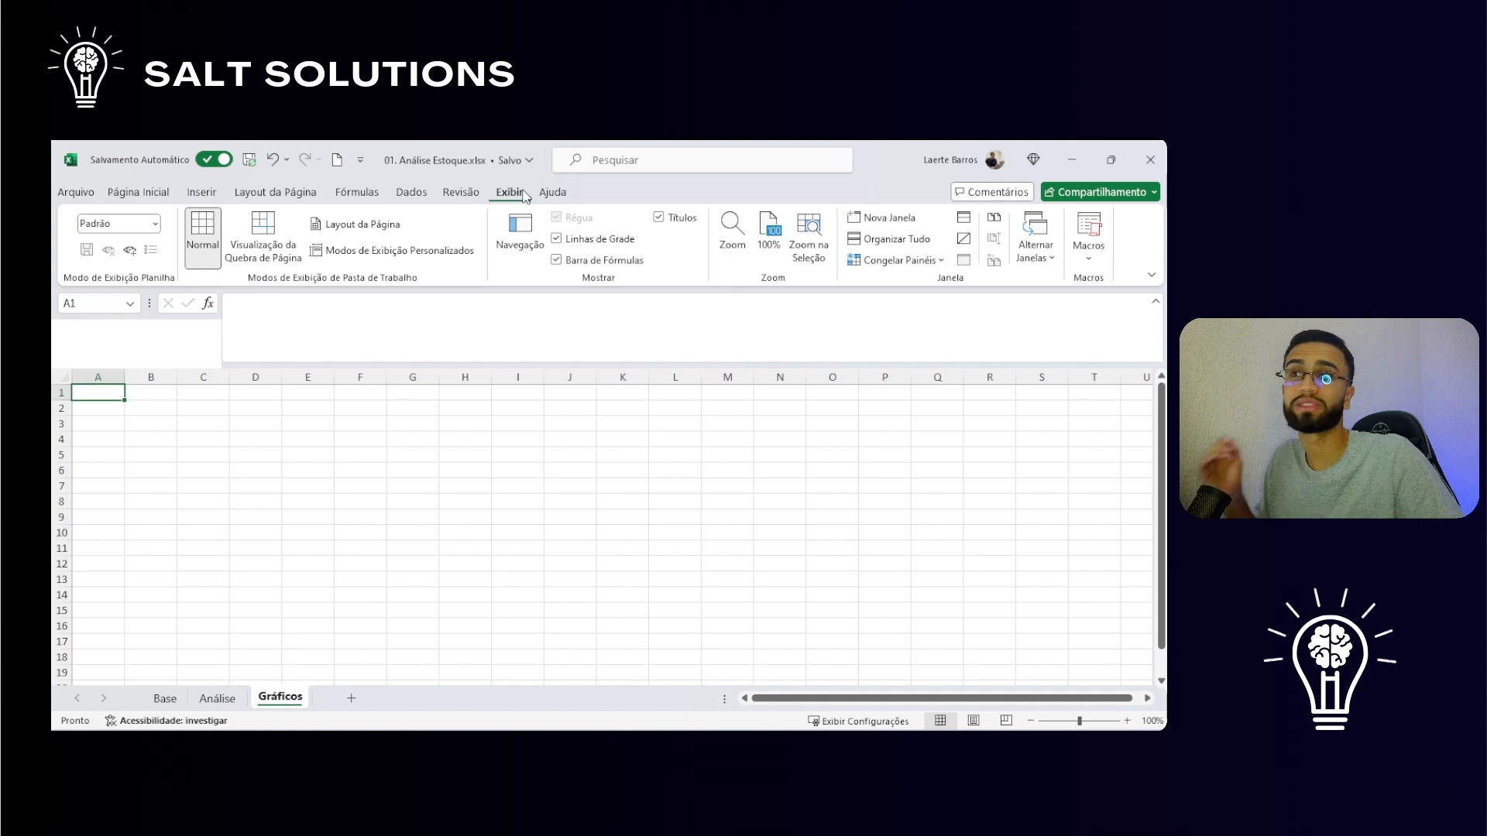
pyautogui.click(556, 239)
# Step: Merge and center the cell range D1:J2 on the Gráficos sheet
pyautogui.click(166, 398)
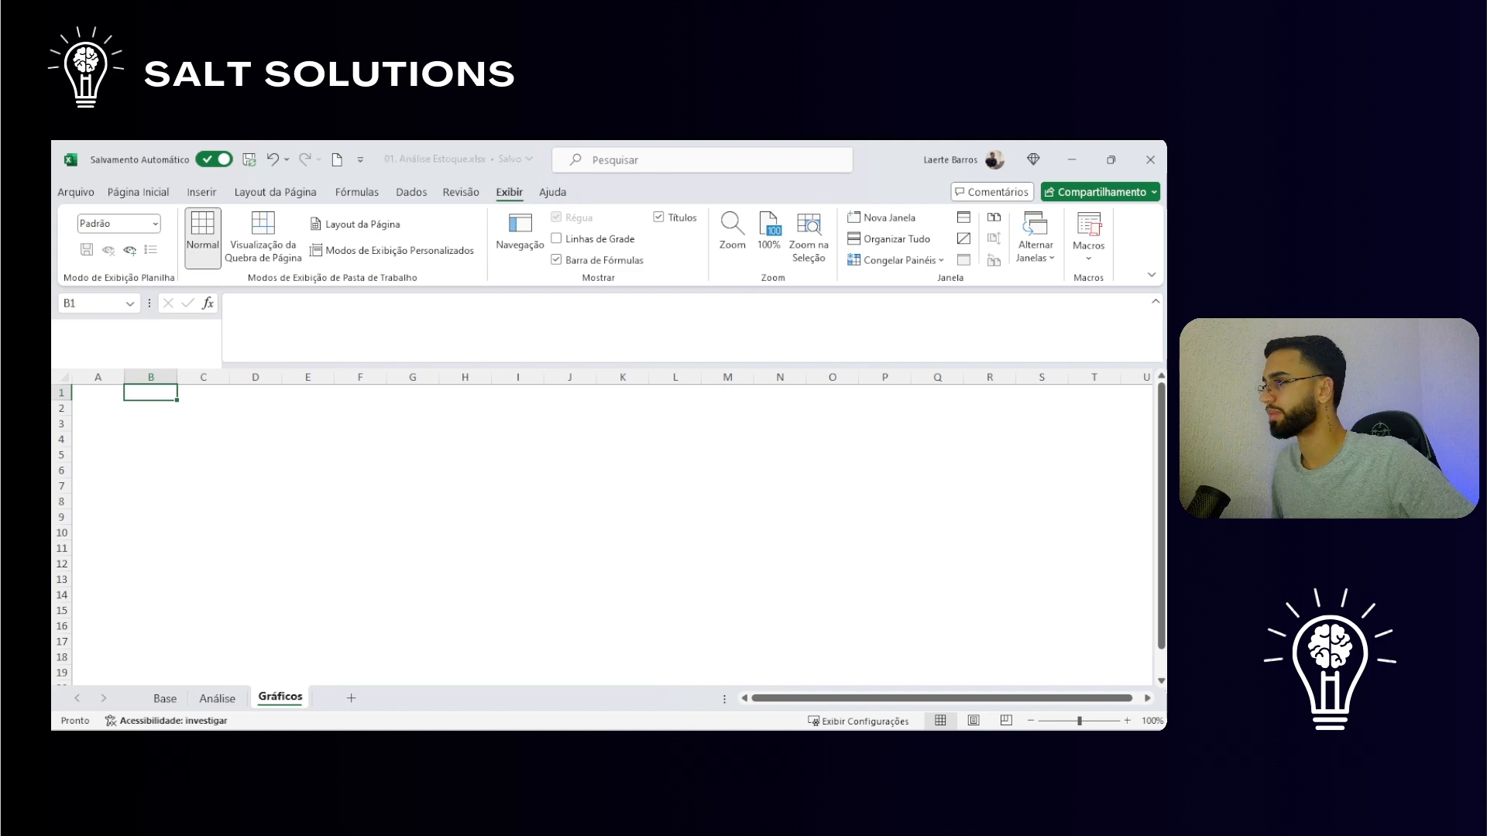
pyautogui.press('Right')
pyautogui.press('Right')
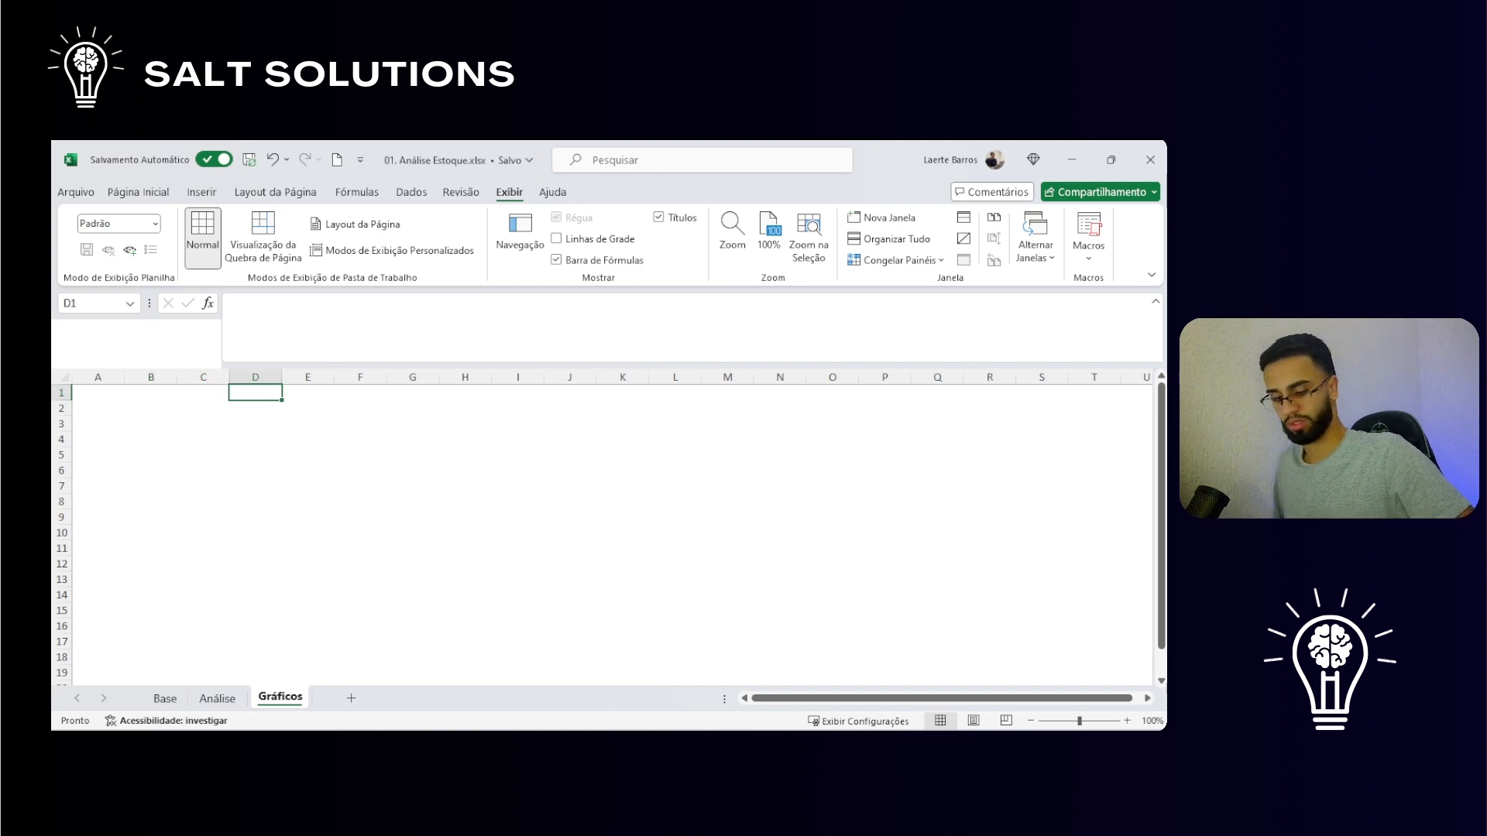
pyautogui.hotkey('shift', 'Down')
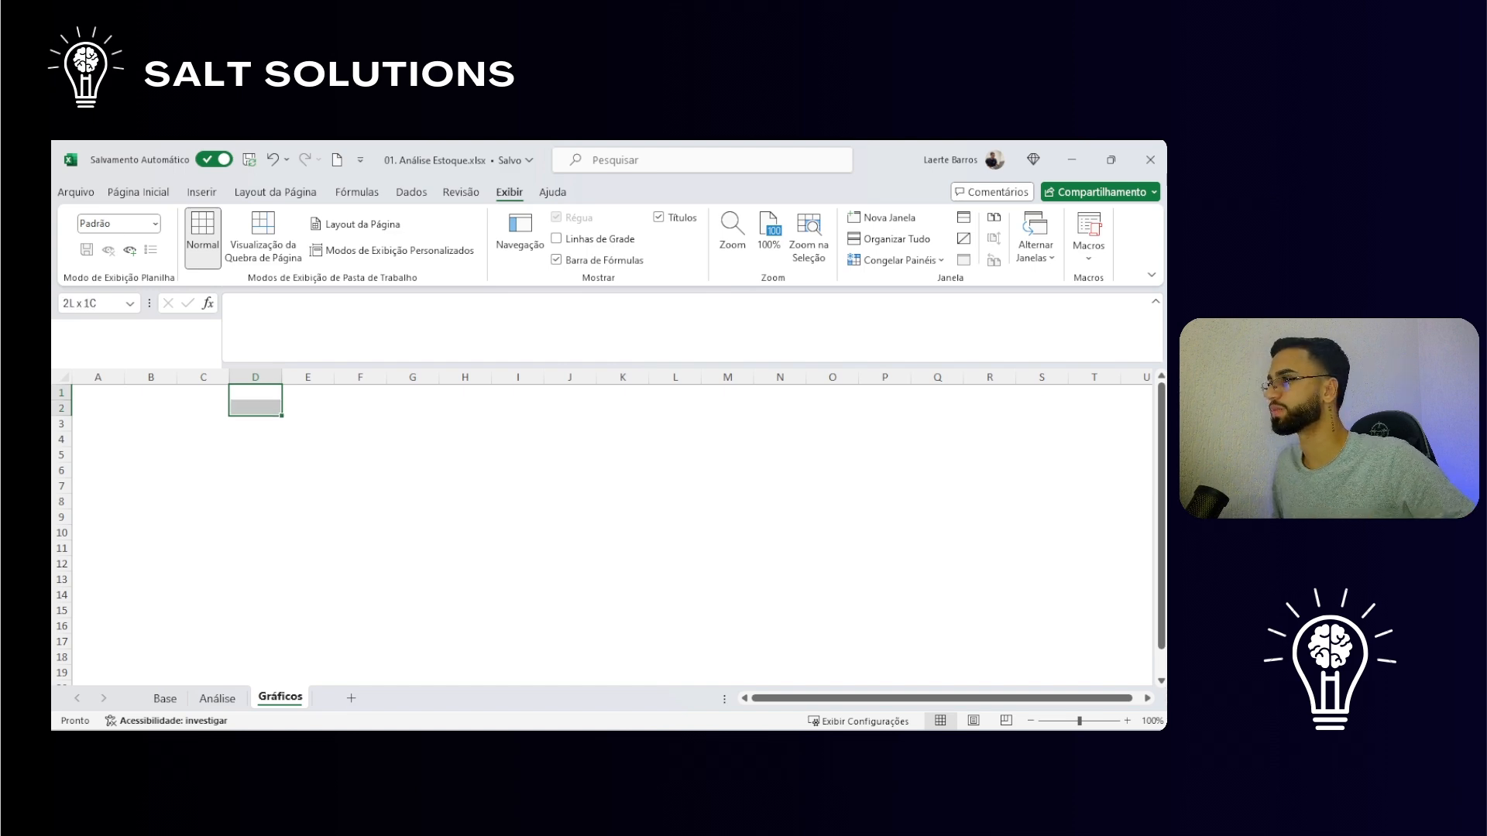
pyautogui.hotkey('shift', 'Right')
pyautogui.hotkey('shift', 'Right')
pyautogui.hotkey('shift', 'Right')
pyautogui.hotkey('shift', 'Right')
pyautogui.hotkey('shift', 'Right')
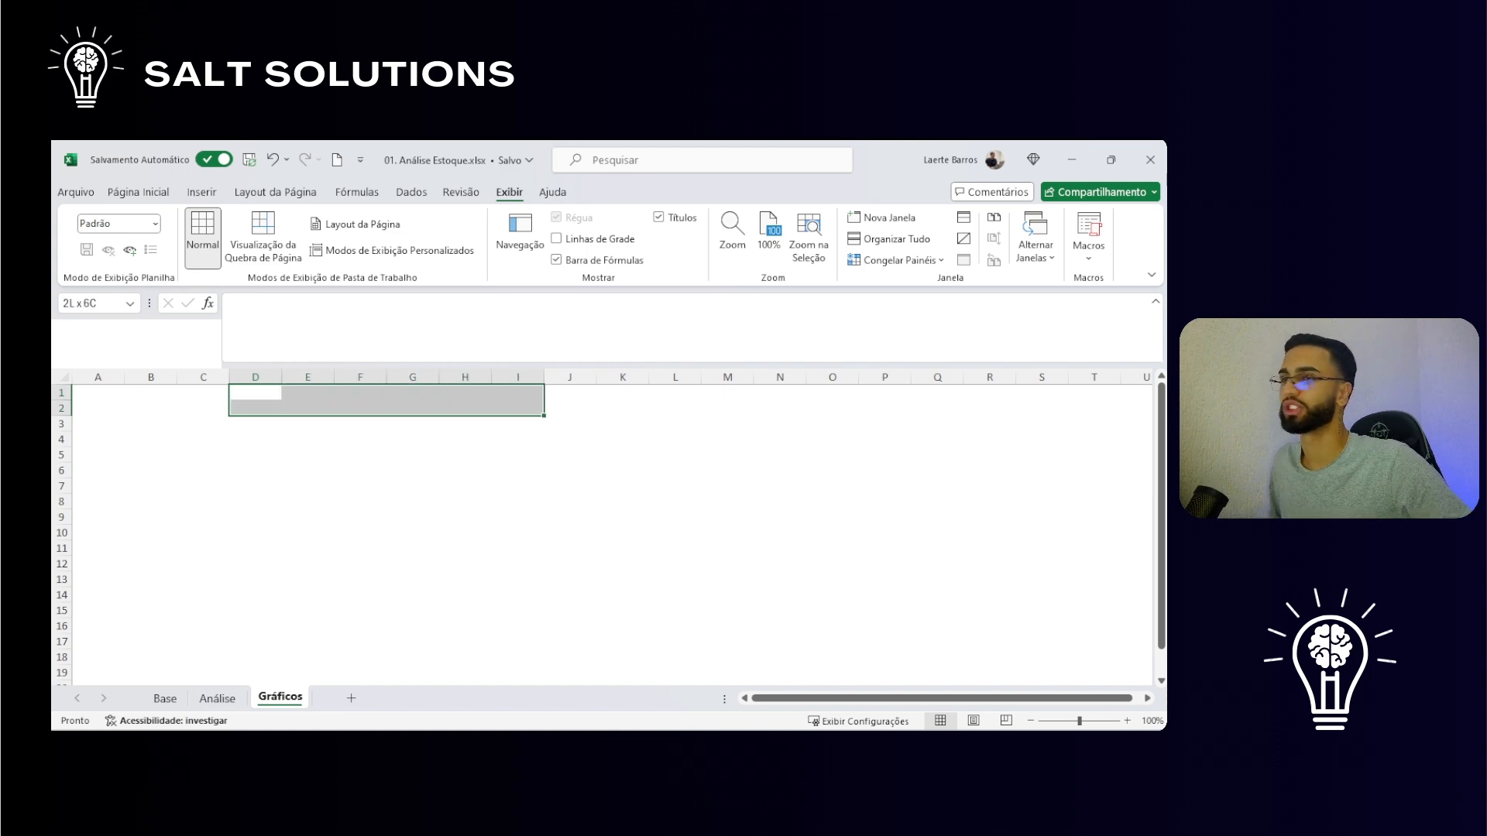
pyautogui.hotkey('shift', 'Right')
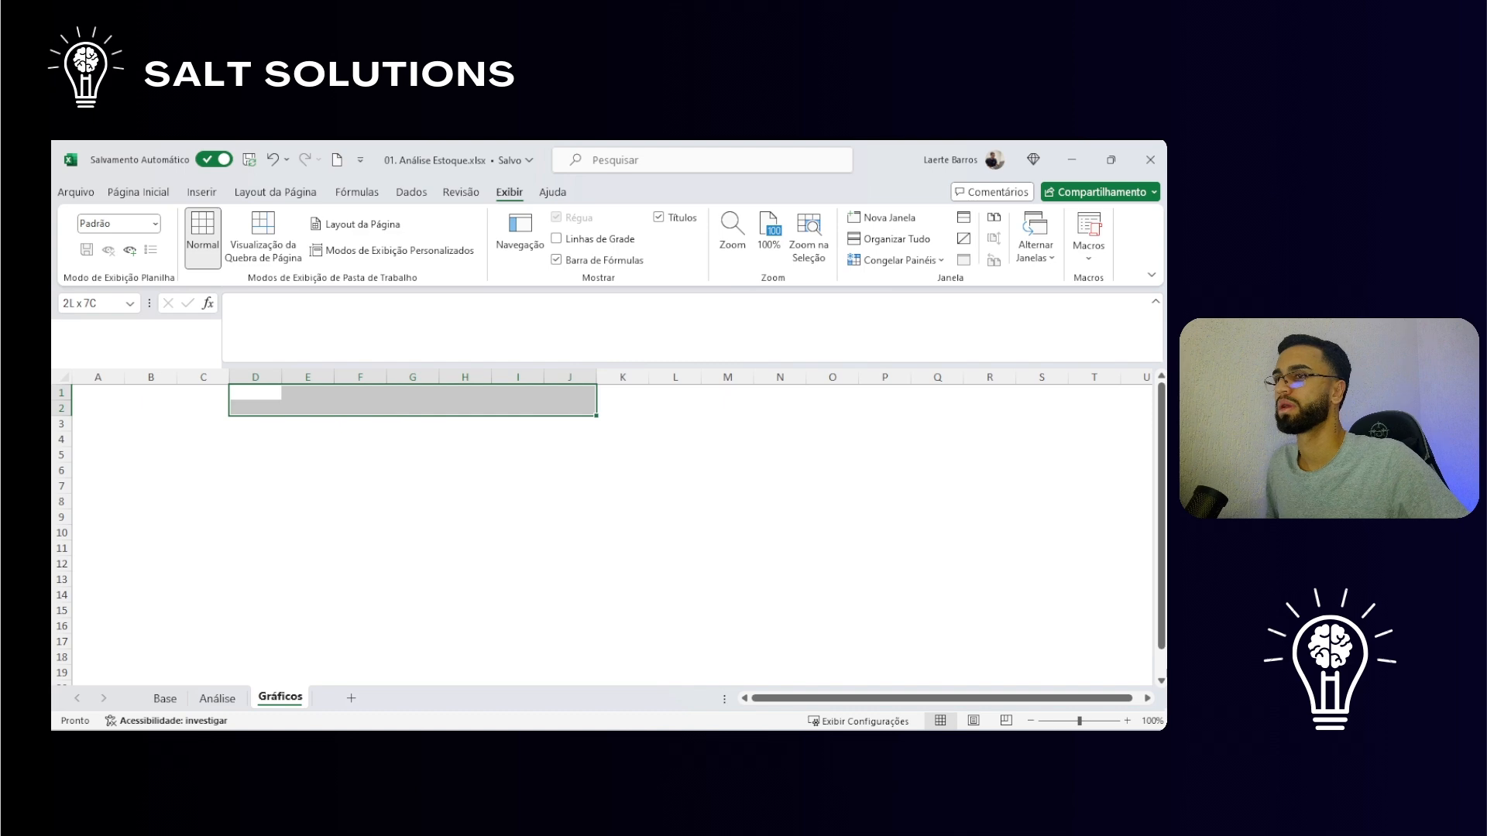
pyautogui.click(152, 191)
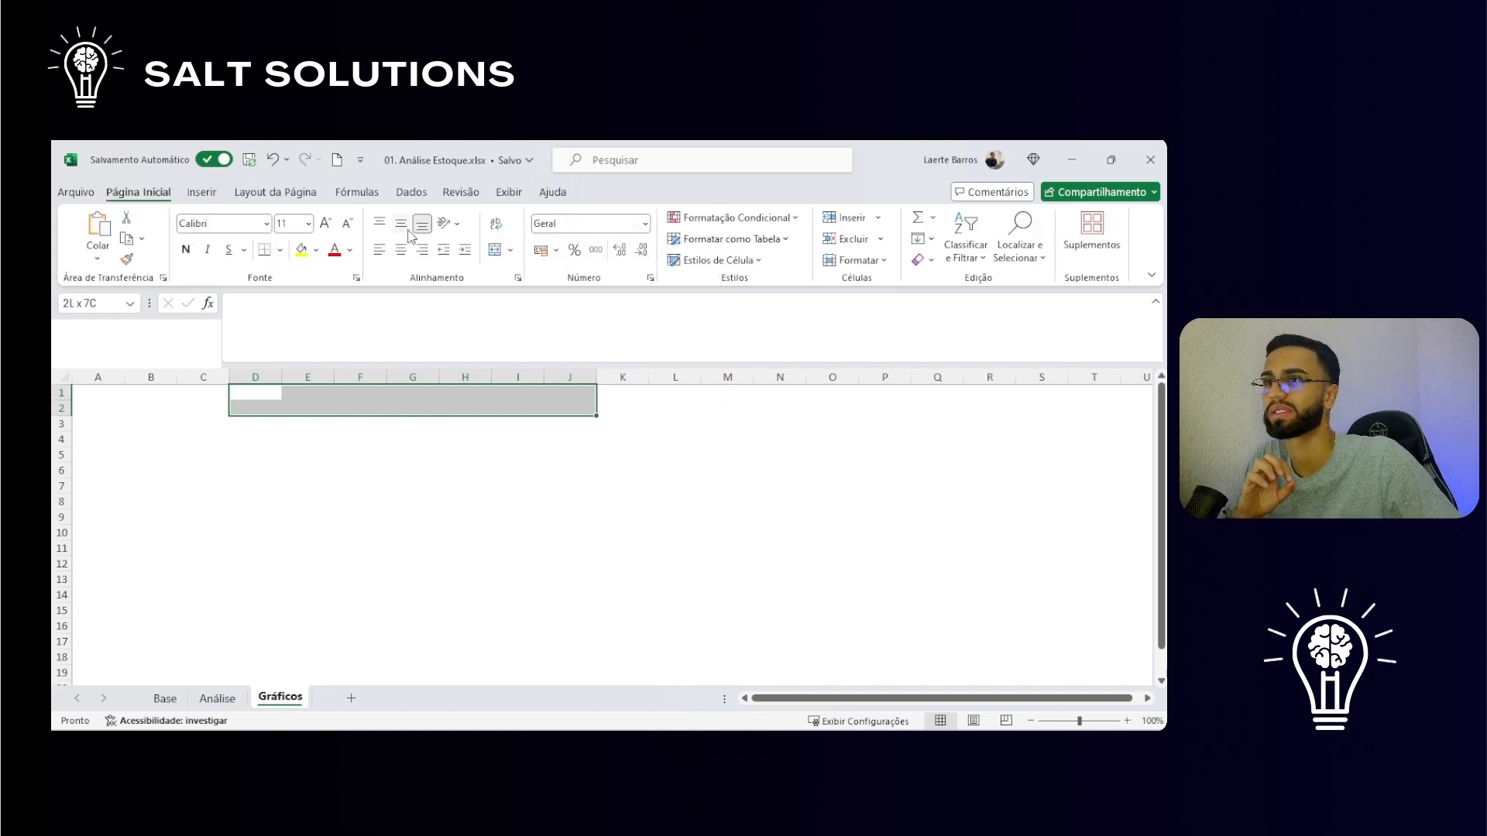
pyautogui.click(509, 250)
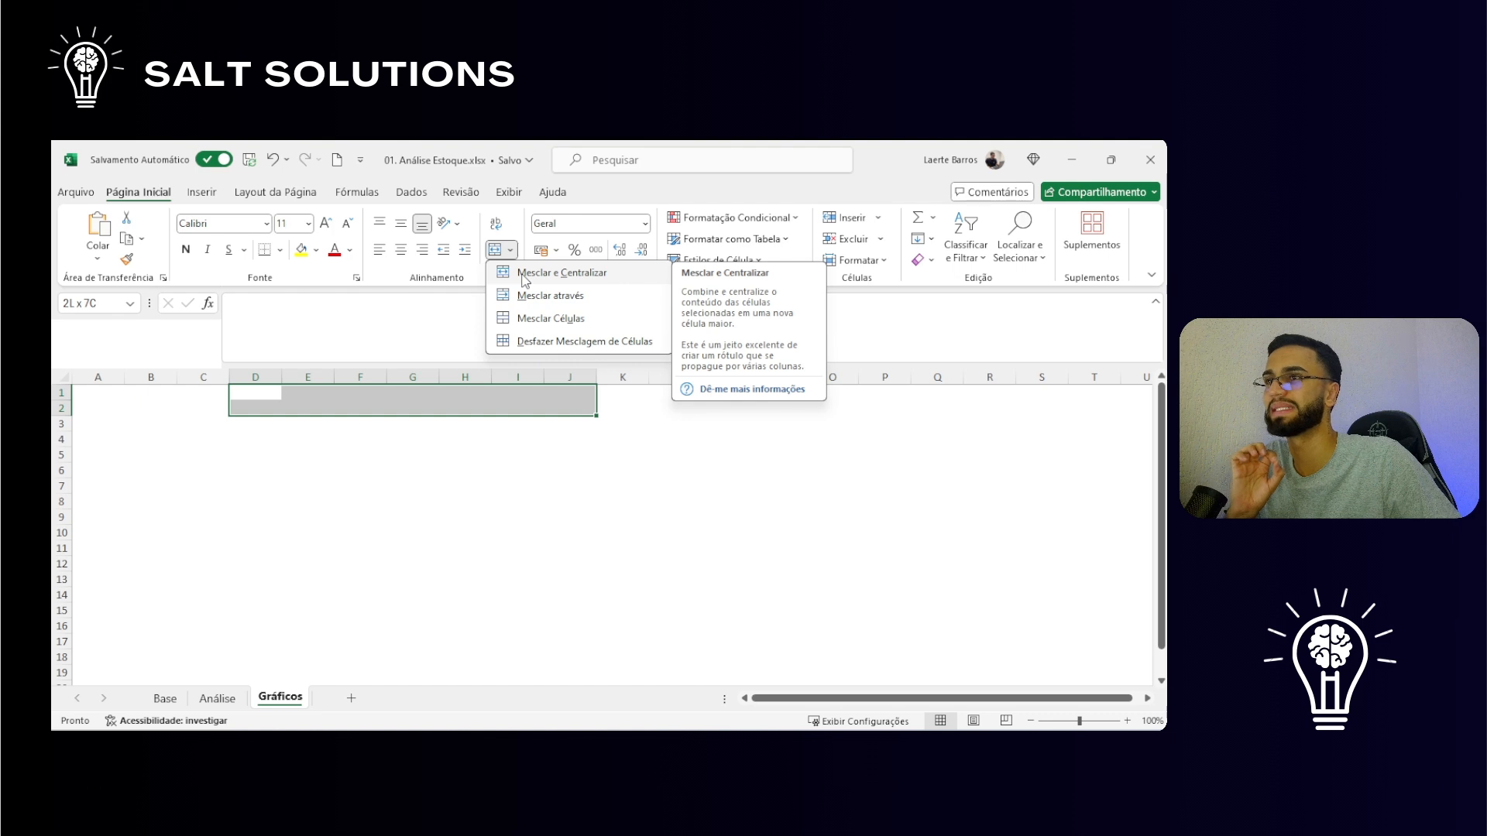
pyautogui.click(561, 273)
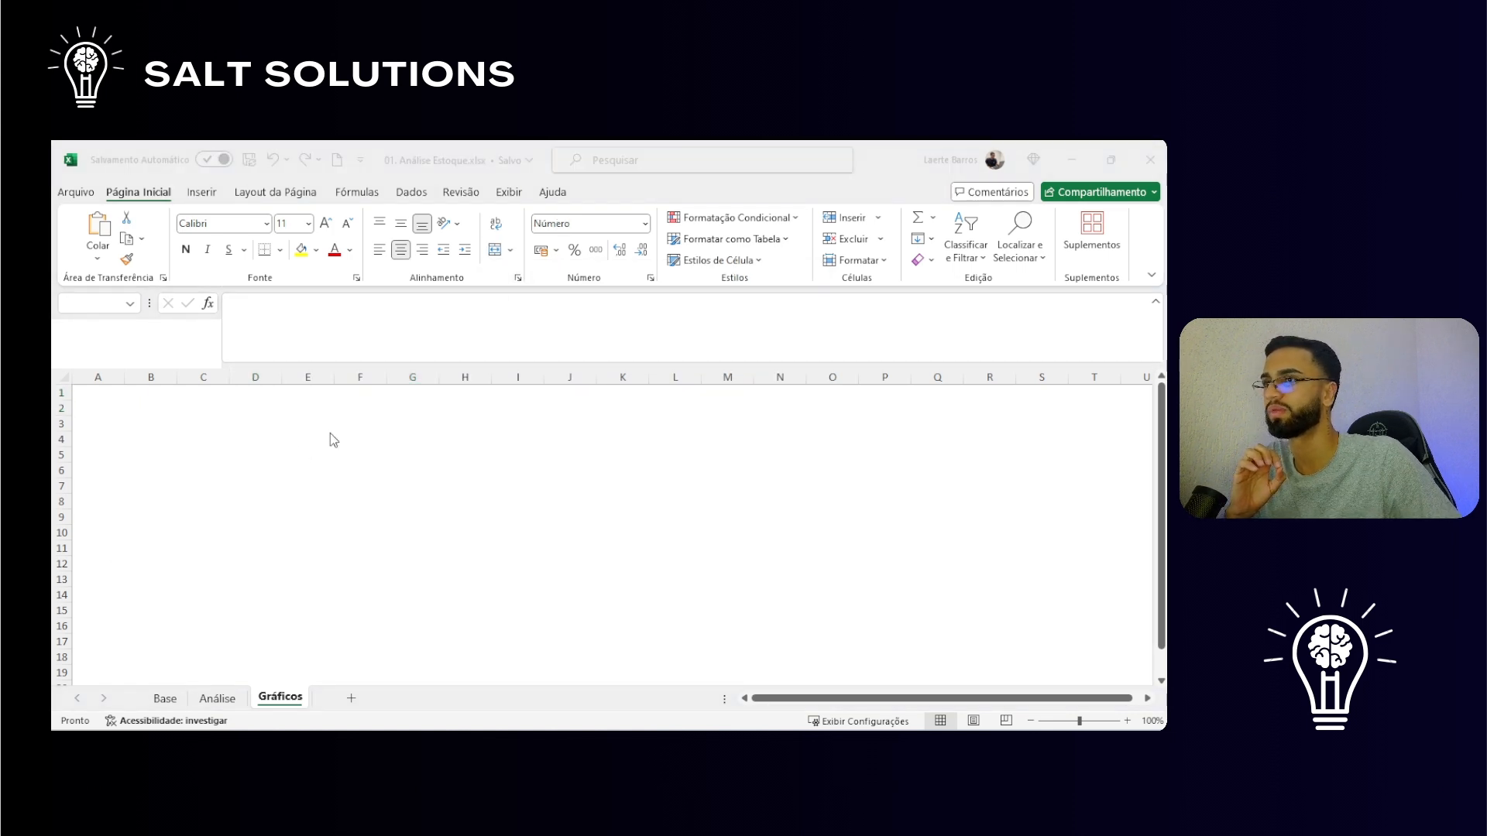
# Step: Enter the title "% PERCENTUAL DO ESTOQUE" in the merged cell D1:J2
pyautogui.click(346, 407)
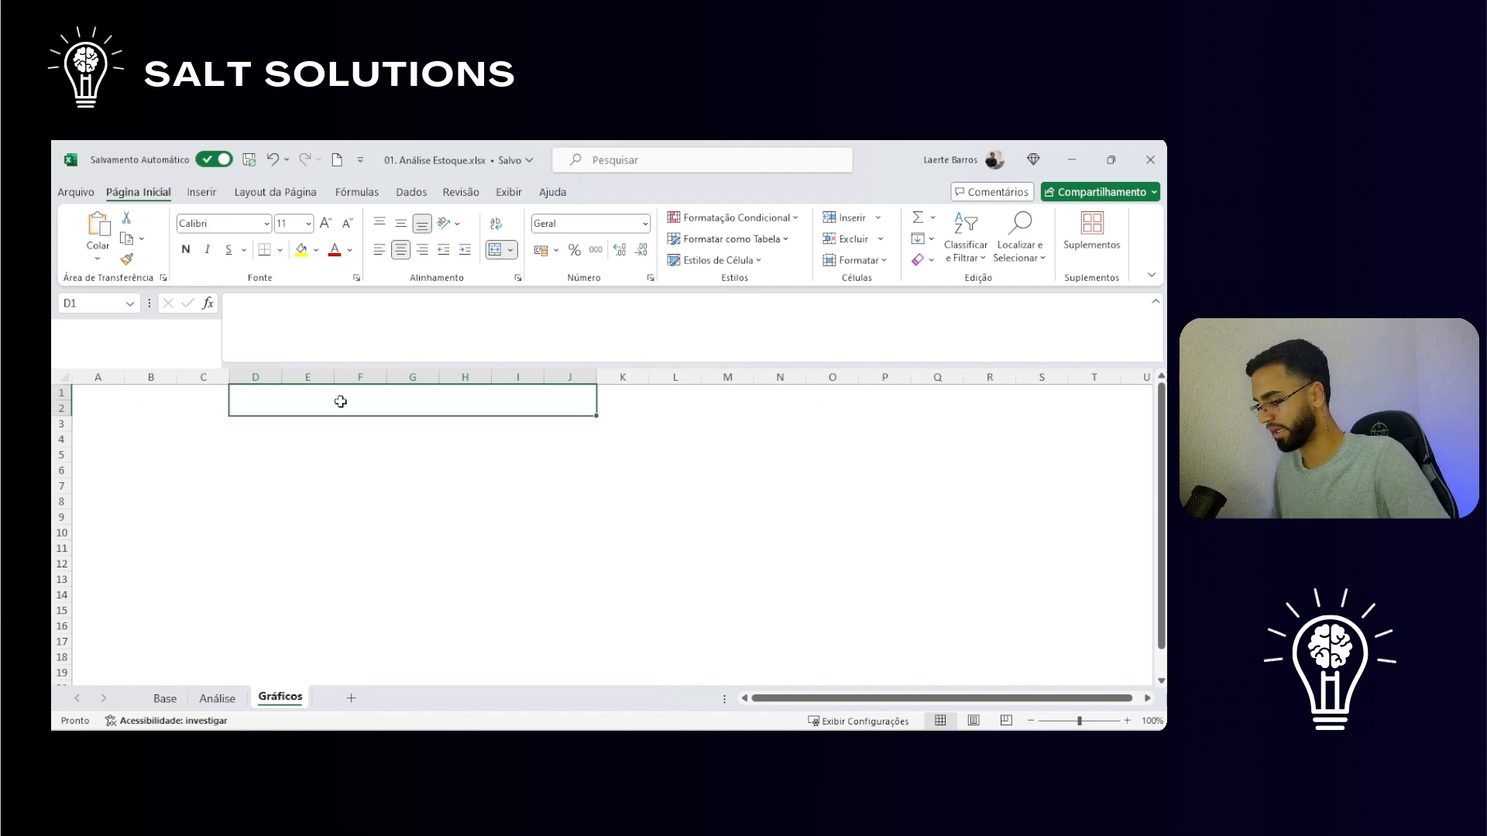
pyautogui.write('%')
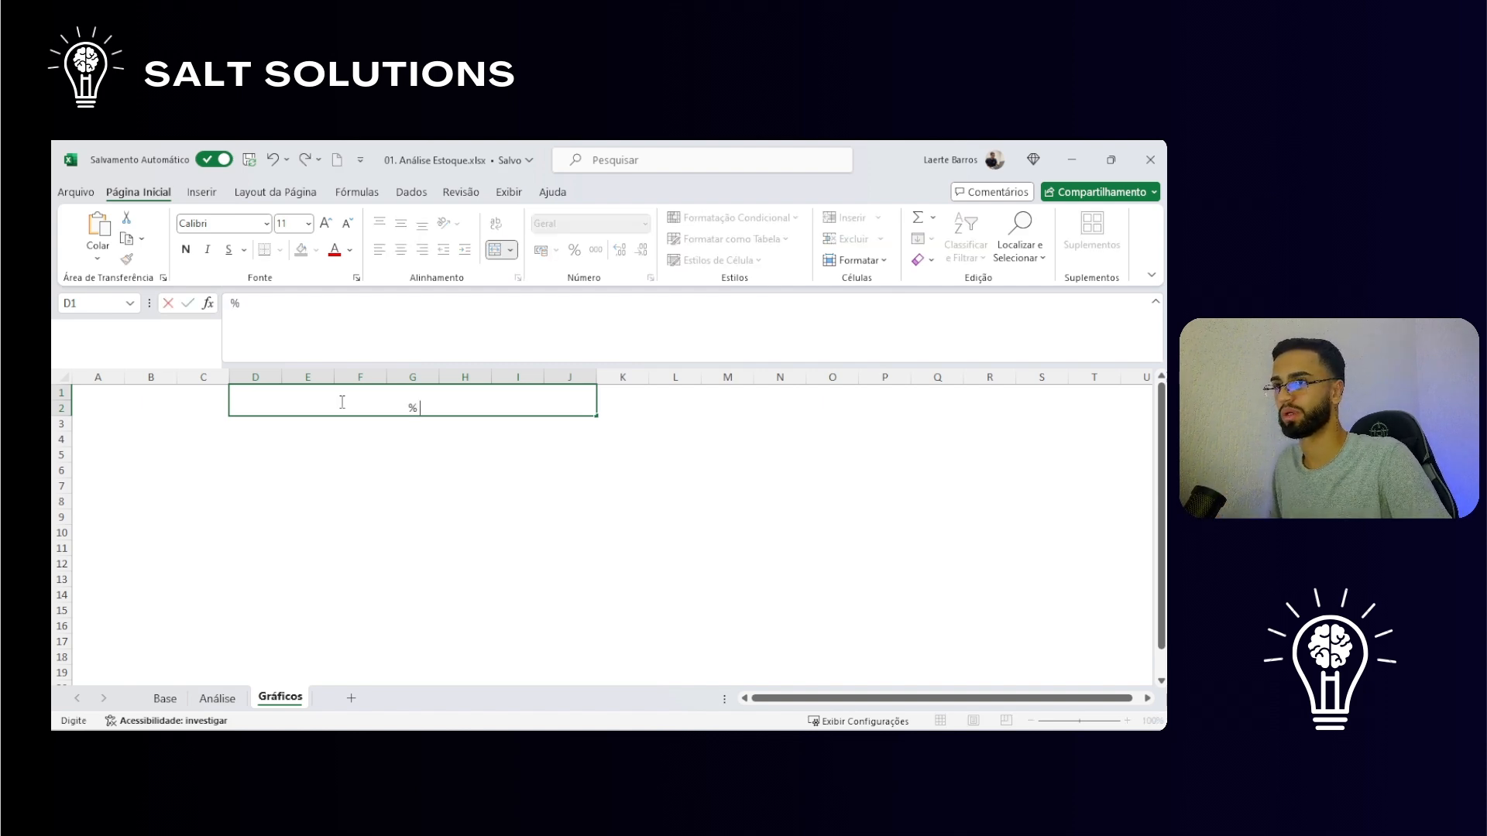
pyautogui.write(' por')
pyautogui.press('BackSpace')
pyautogui.press('BackSpace')
pyautogui.press('BackSpace')
pyautogui.press('BackSpace')
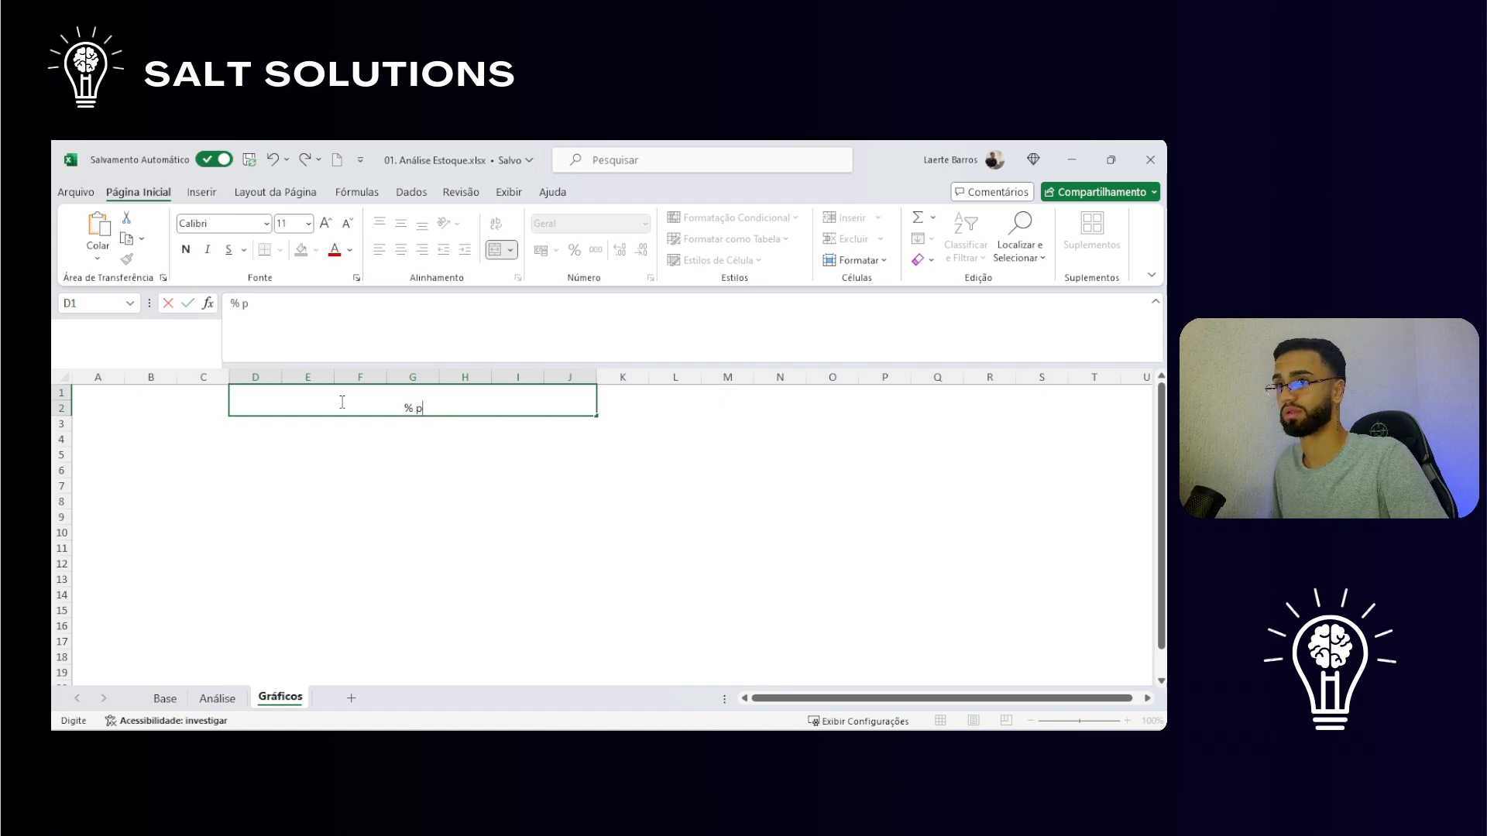
pyautogui.write('PERCENT')
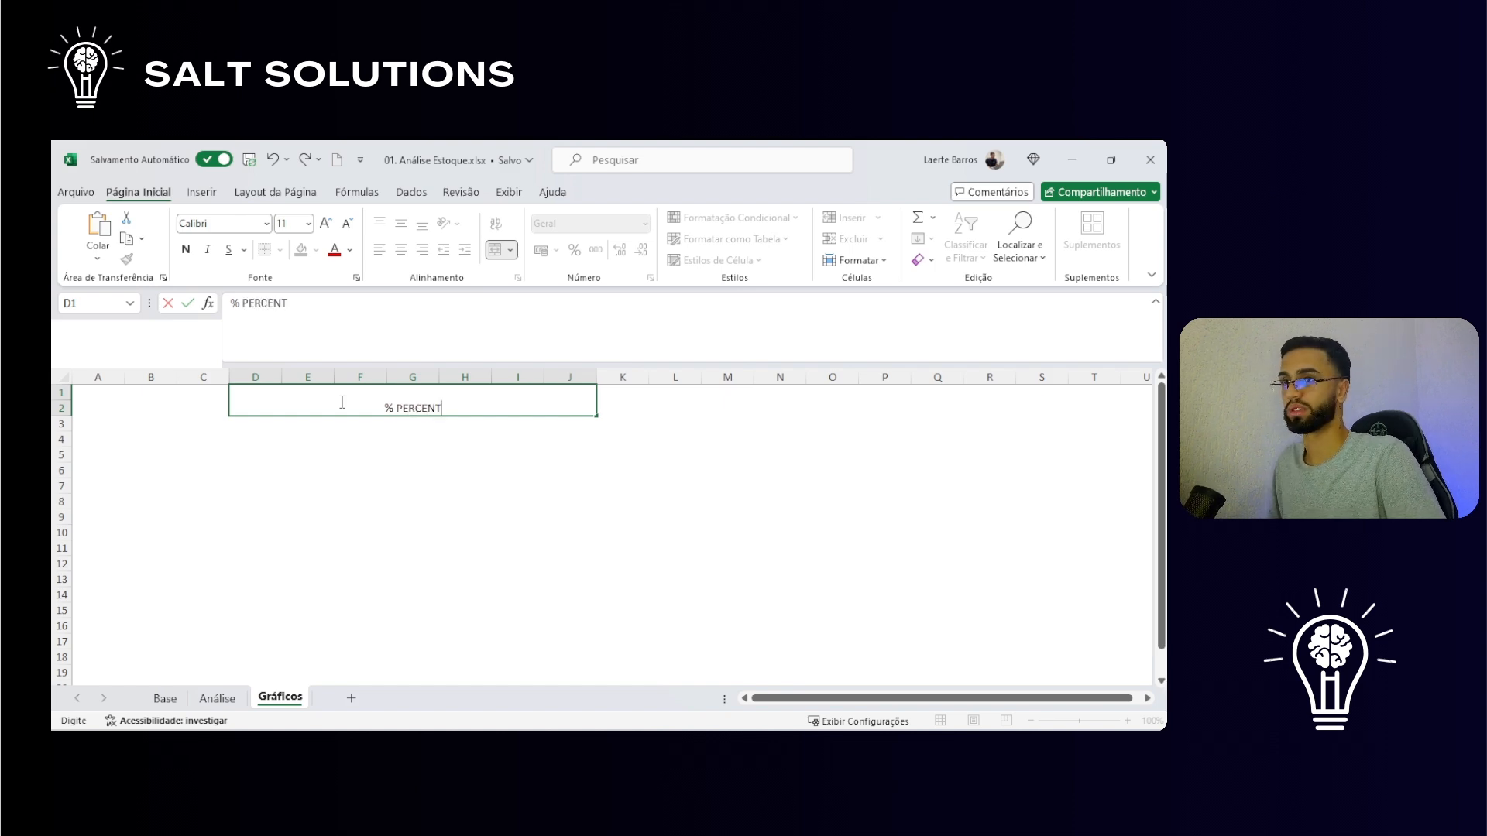
pyautogui.write('UAL DO ESTOQUE')
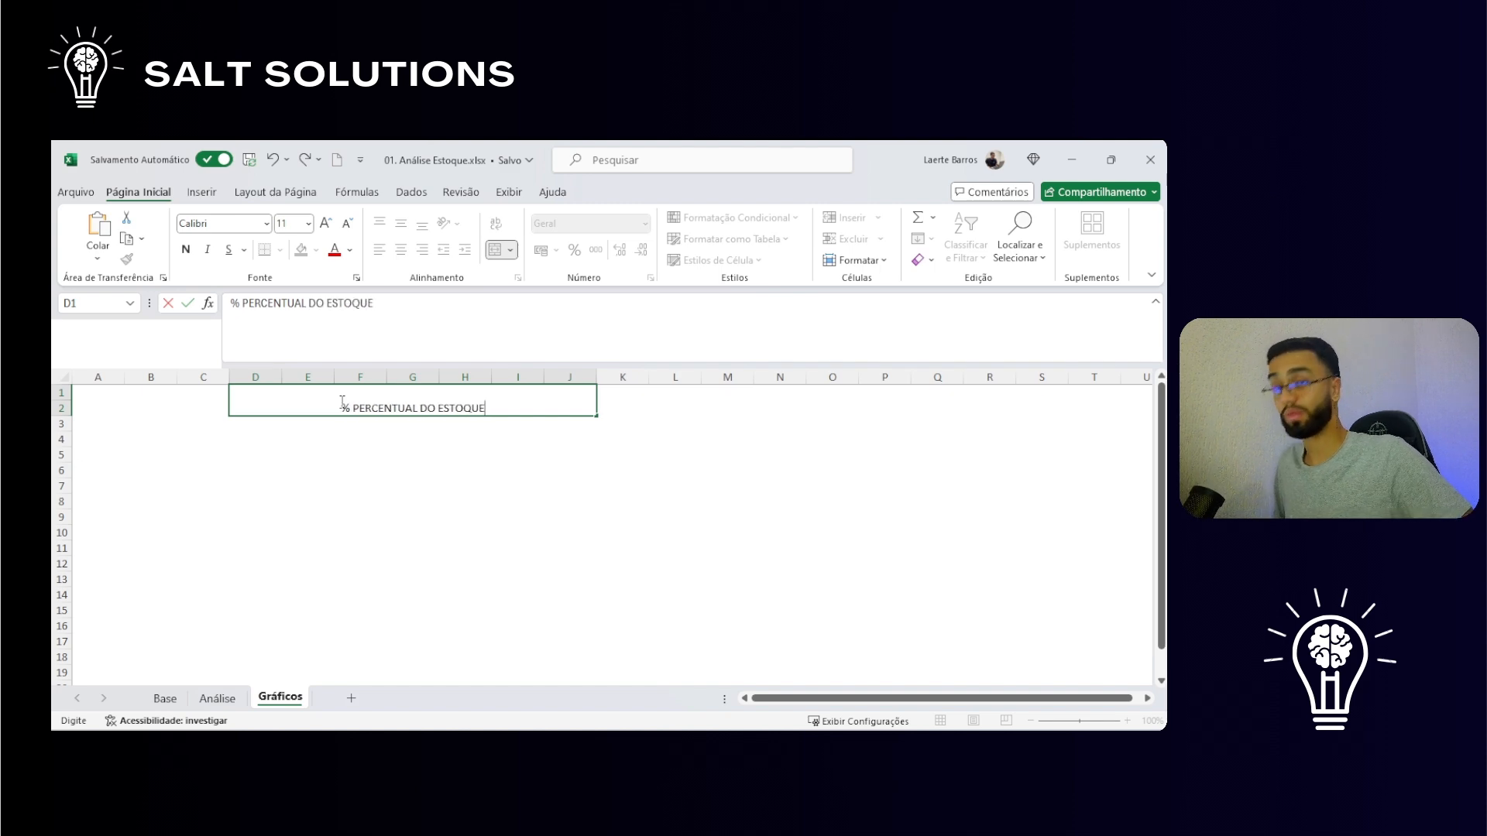
# Step: Replace "DO ESTOQUE" in the title with "POR IMPOSTO" so it reads "% PERCENTUAL POR IMPOSTO"
pyautogui.hotkey('ctrl', 'shift', 'Left')
pyautogui.press('Right')
pyautogui.press('Left')
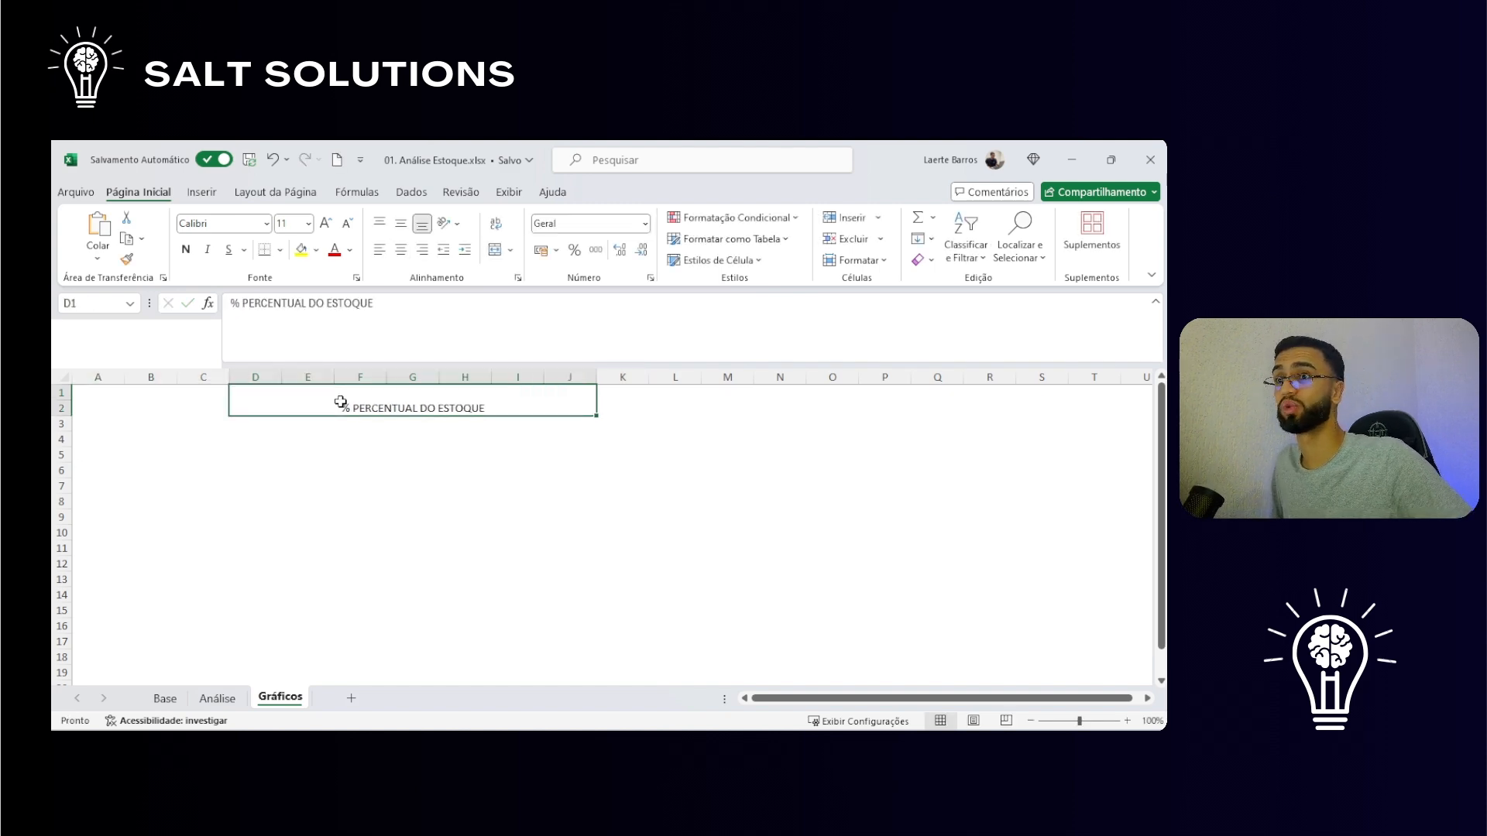
pyautogui.moveTo(399, 304); pyautogui.dragTo(310, 304)
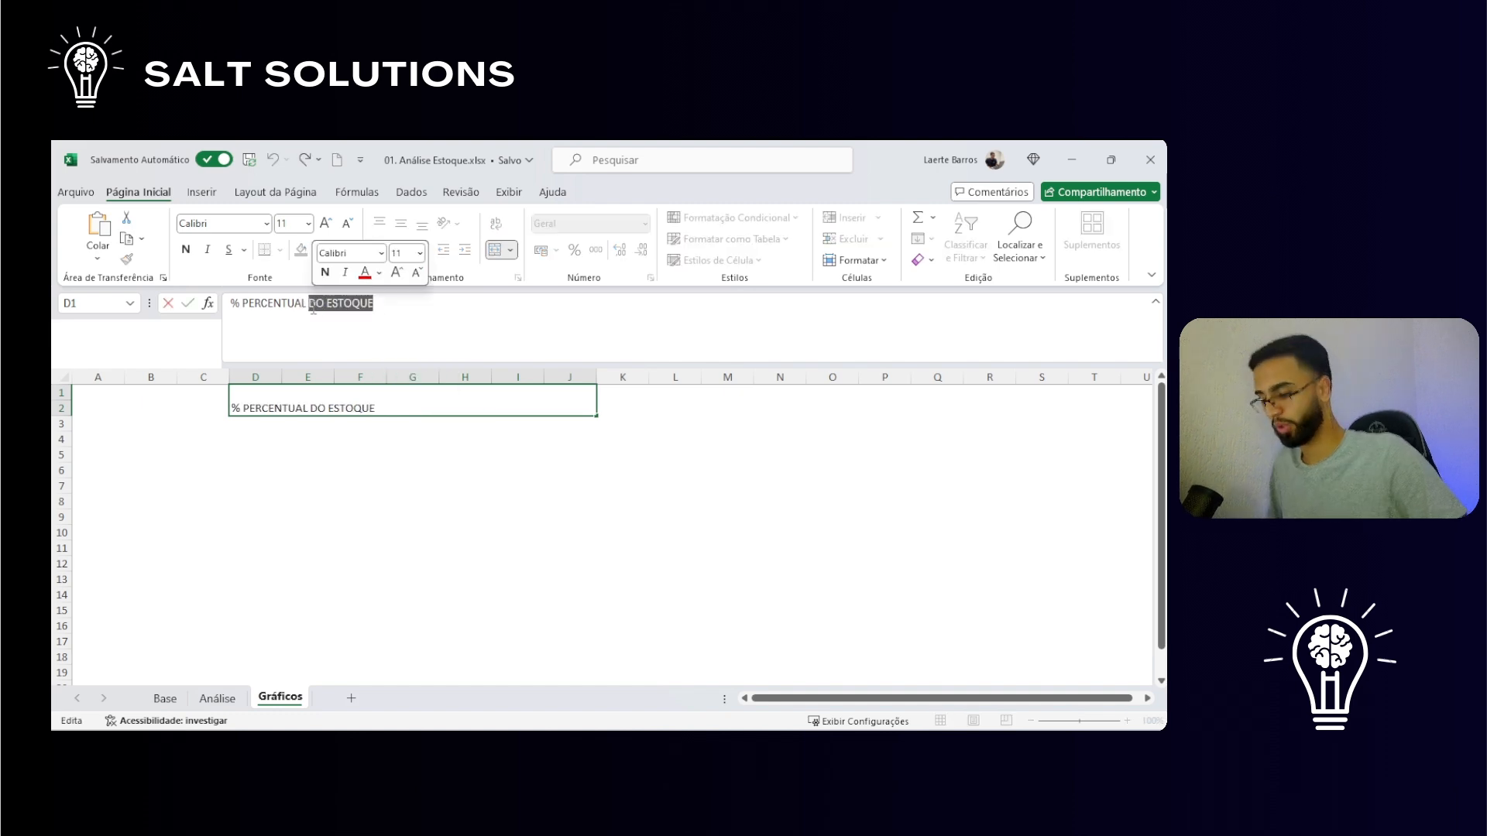
pyautogui.write('POR IMPOSTP')
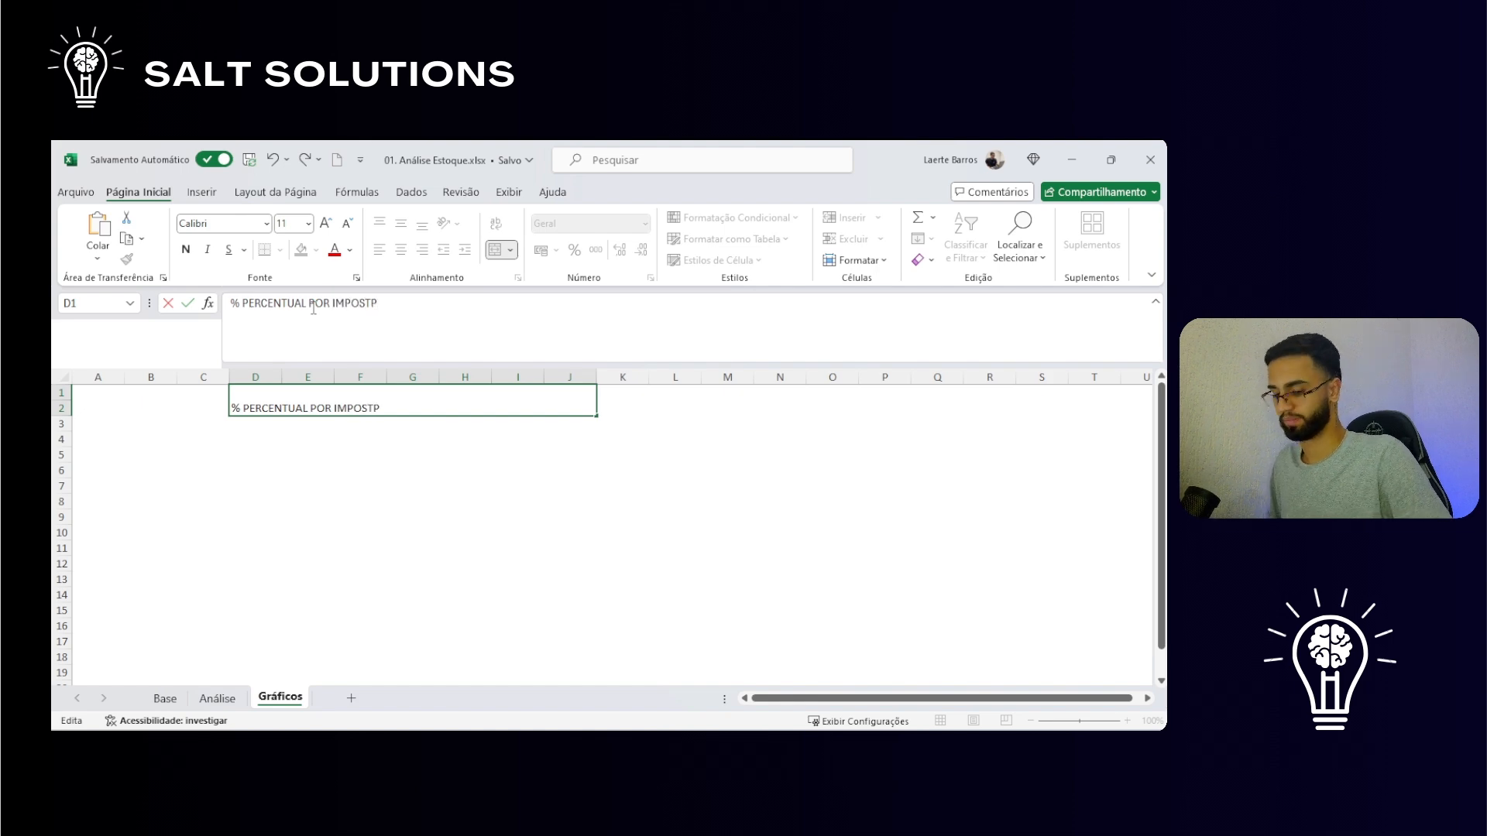
pyautogui.press('BackSpace')
pyautogui.write('O')
pyautogui.hotkey('ctrl', 'Return')
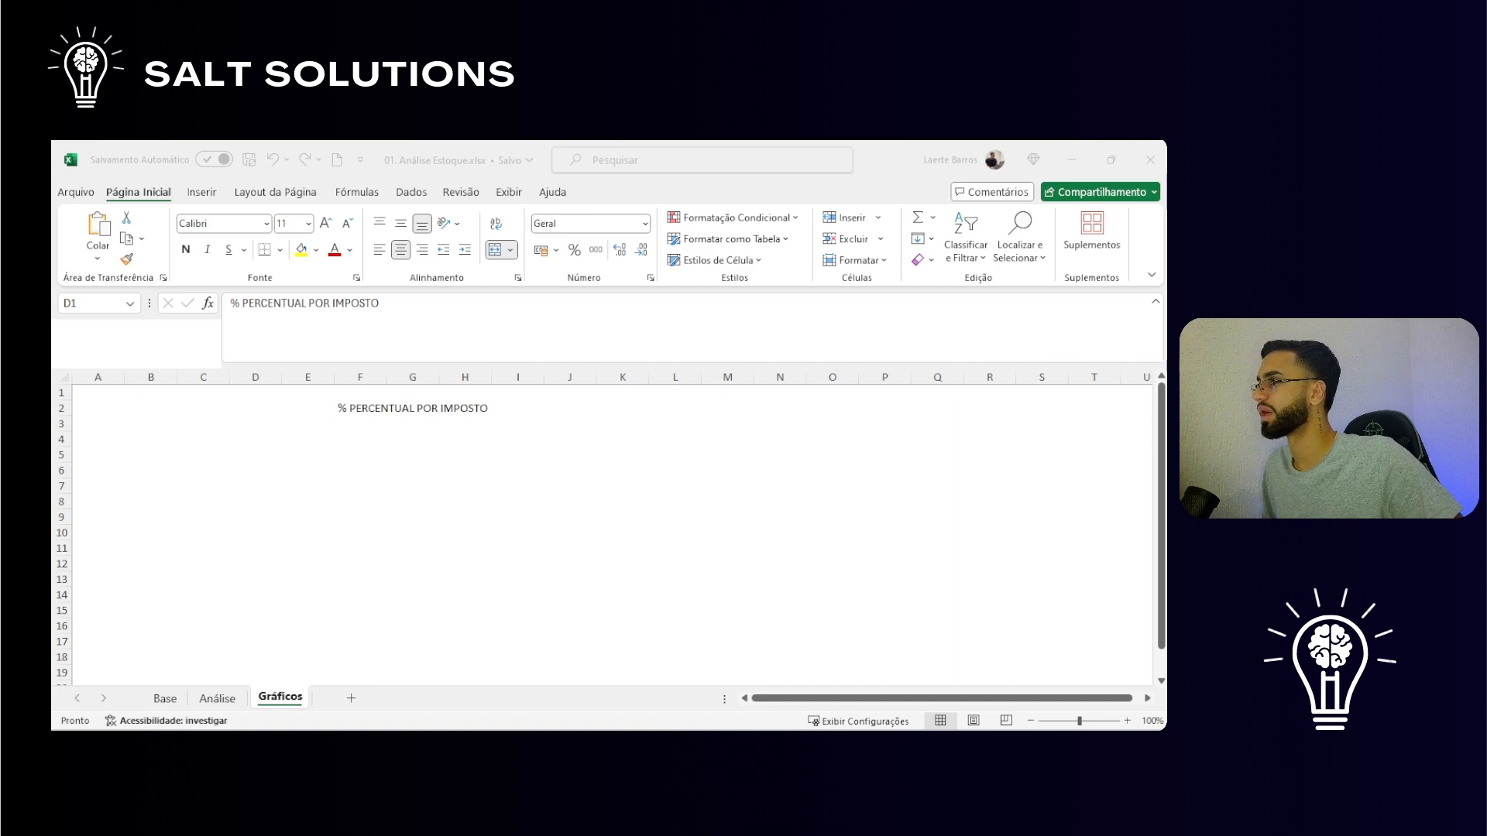
# Step: Try applying copied header formatting to the merged title cell with Format Painter, and undo it
pyautogui.click(126, 259)
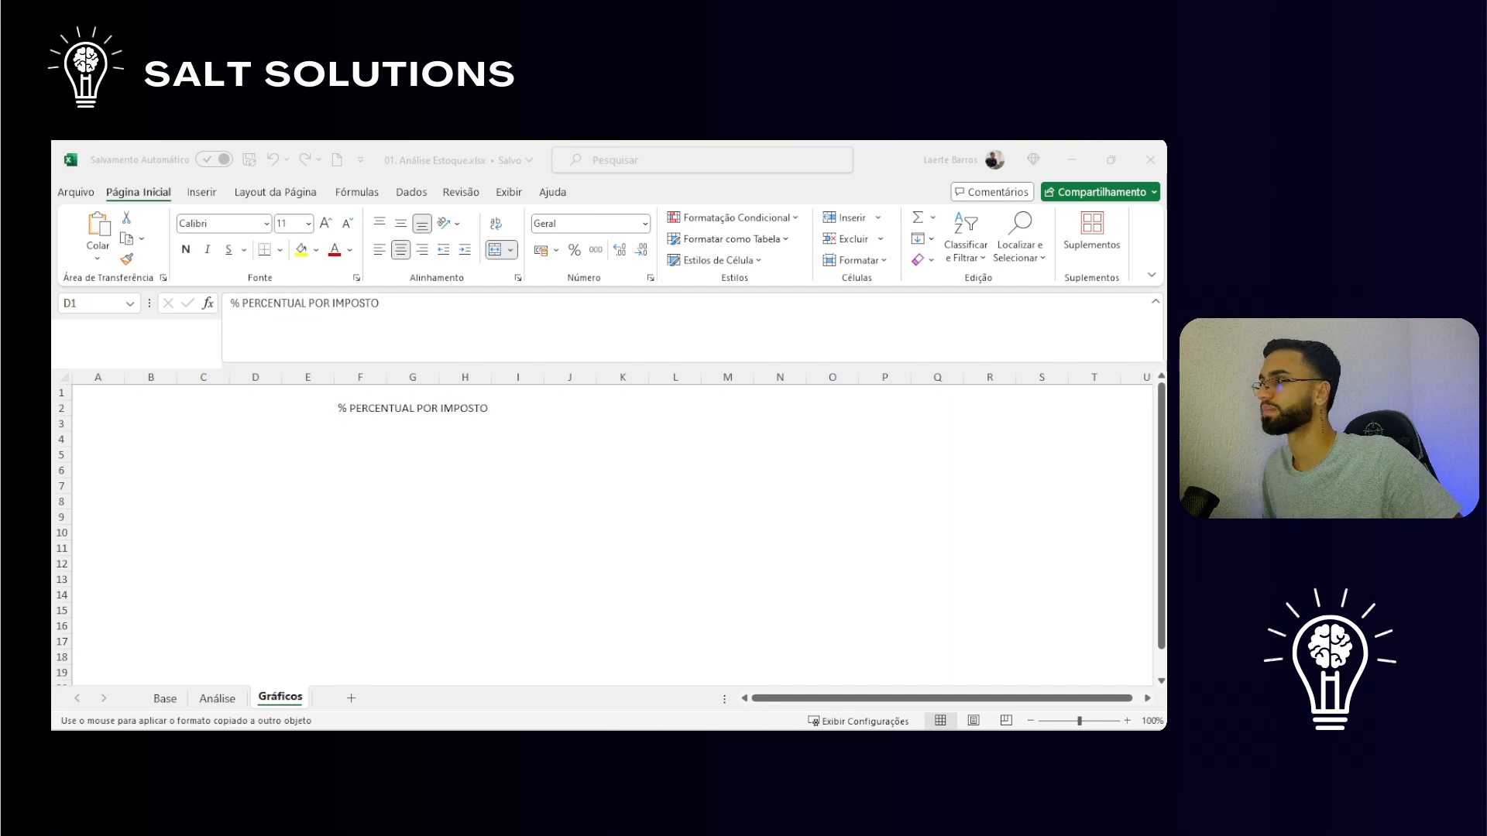
pyautogui.click(491, 398)
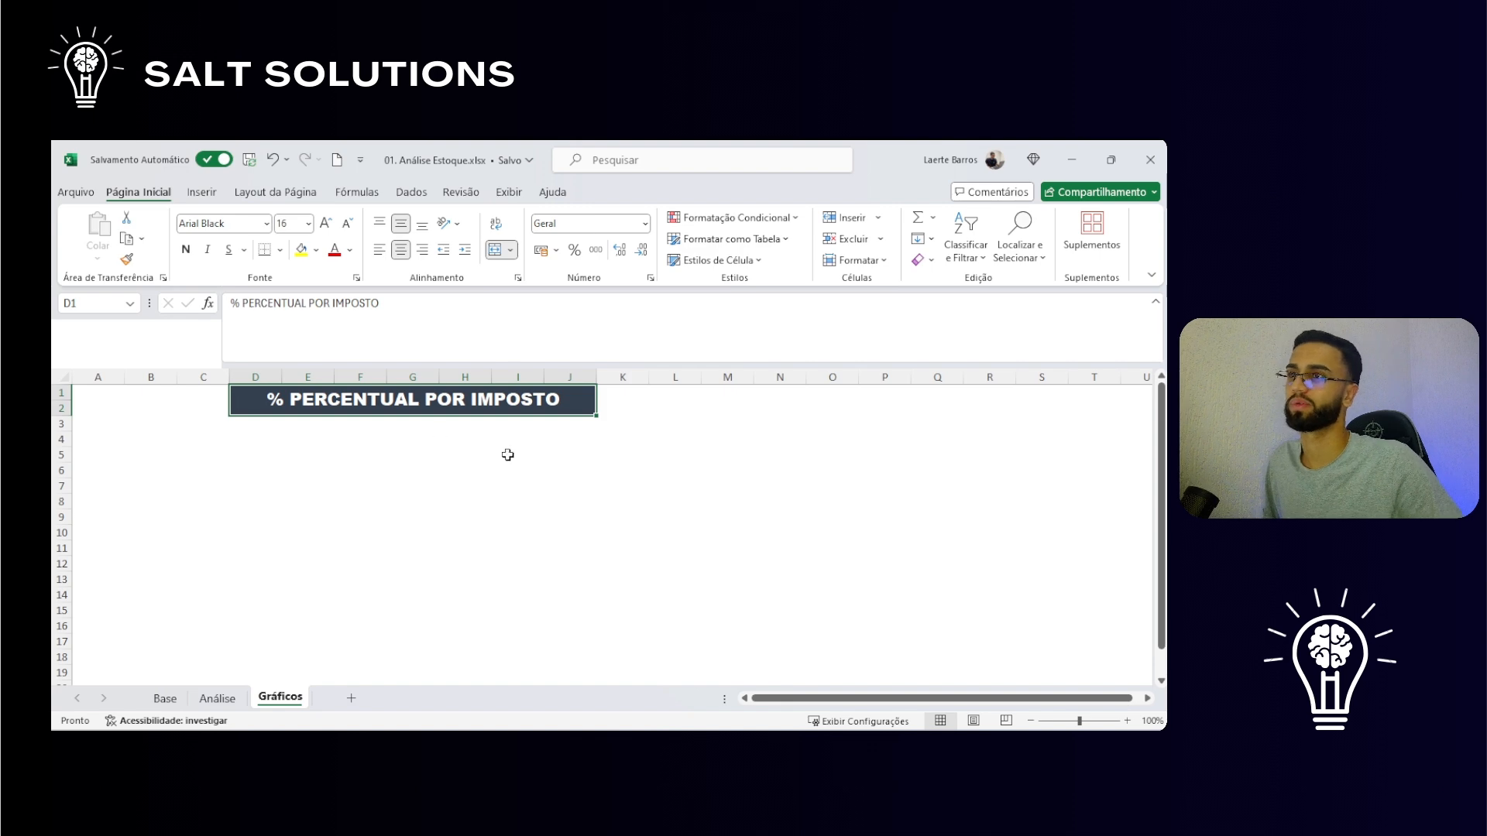
pyautogui.click(343, 444)
pyautogui.click(358, 408)
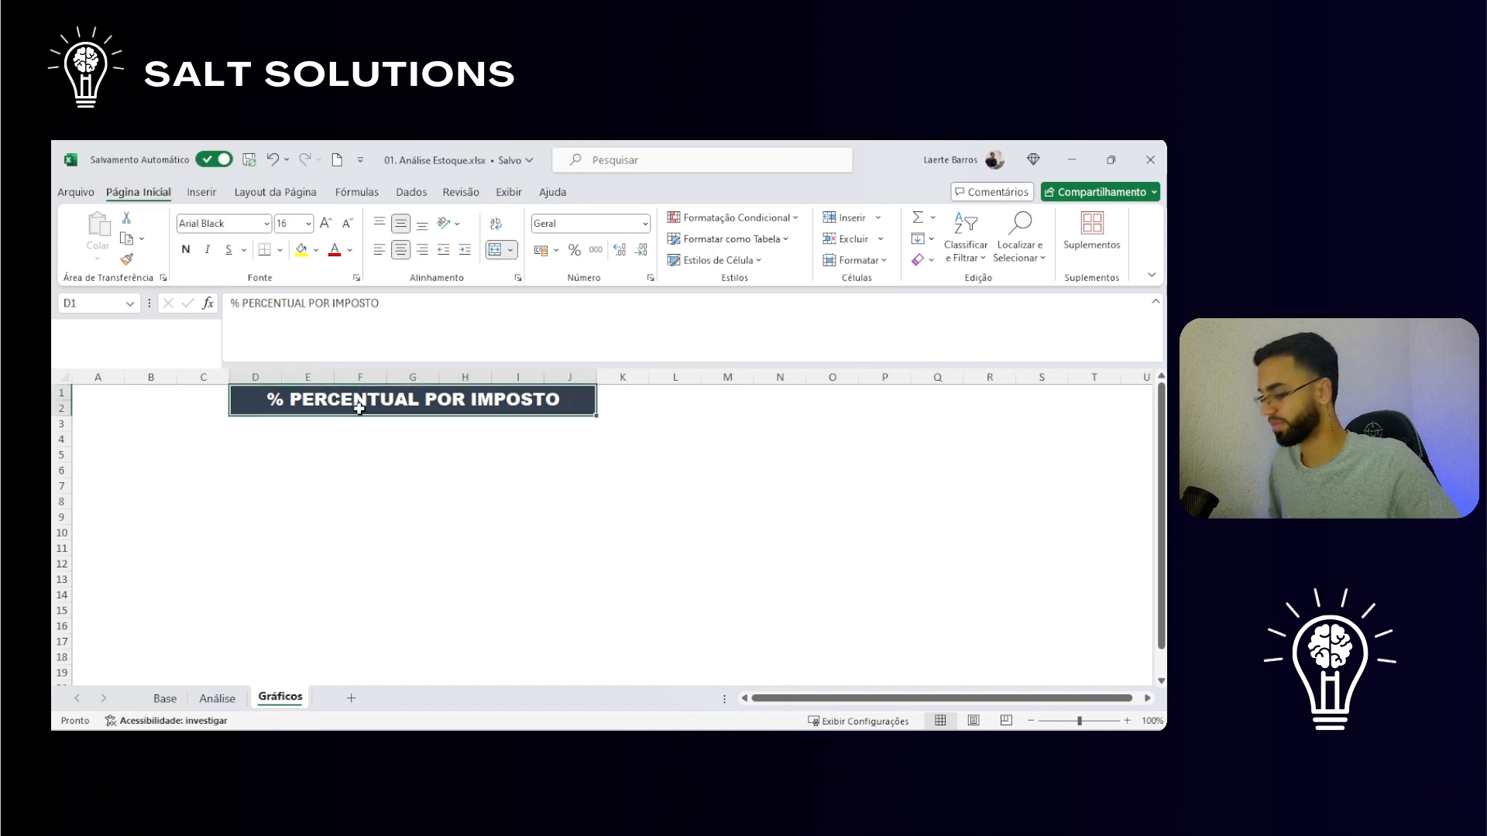
pyautogui.hotkey('ctrl', 'z')
pyautogui.hotkey('ctrl', 'c')
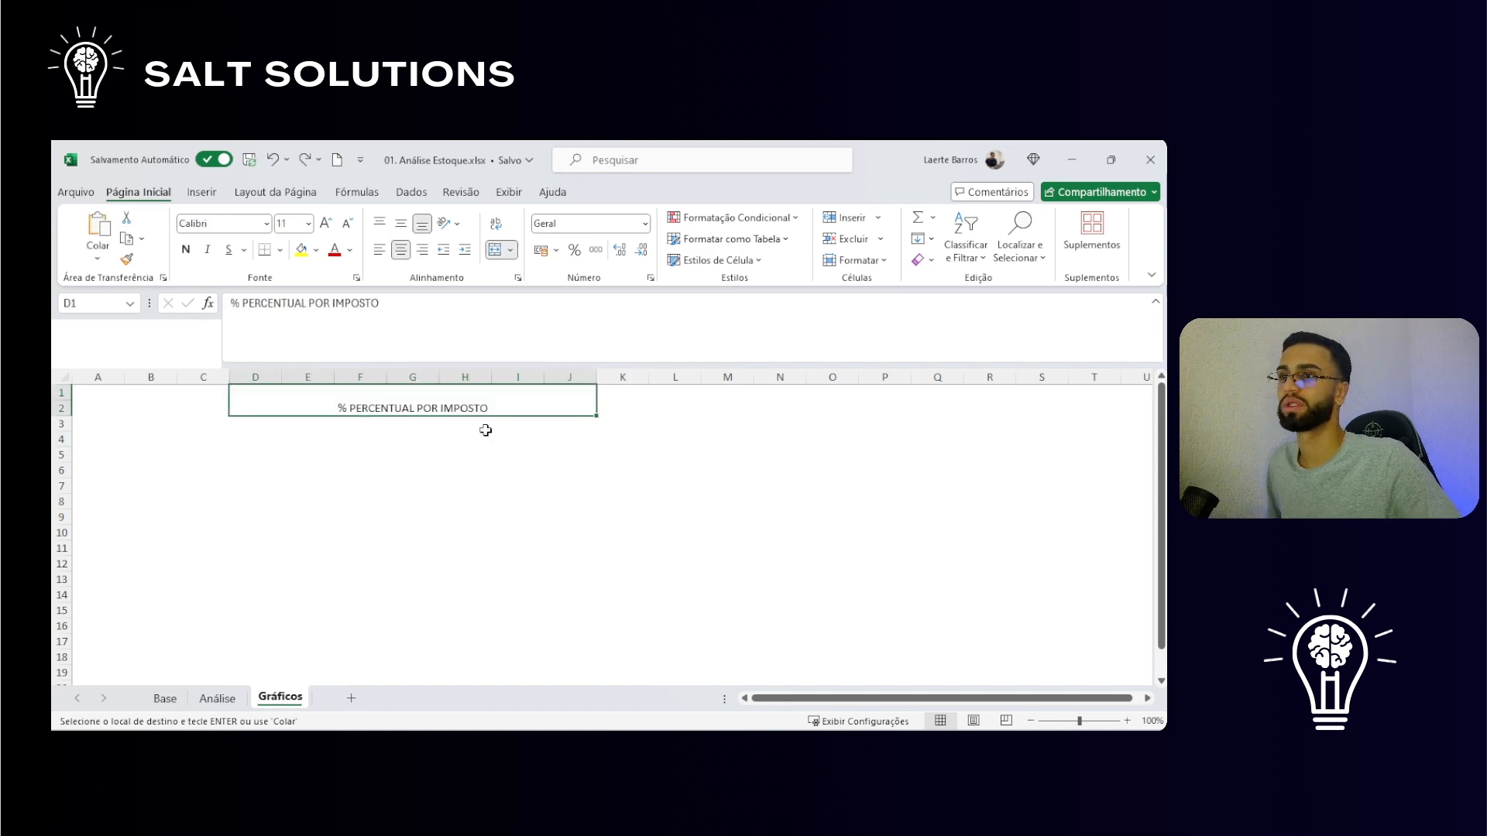
# Step: Fill the merged title cell with dark blue-gray and set its font to Arial Black
pyautogui.click(317, 251)
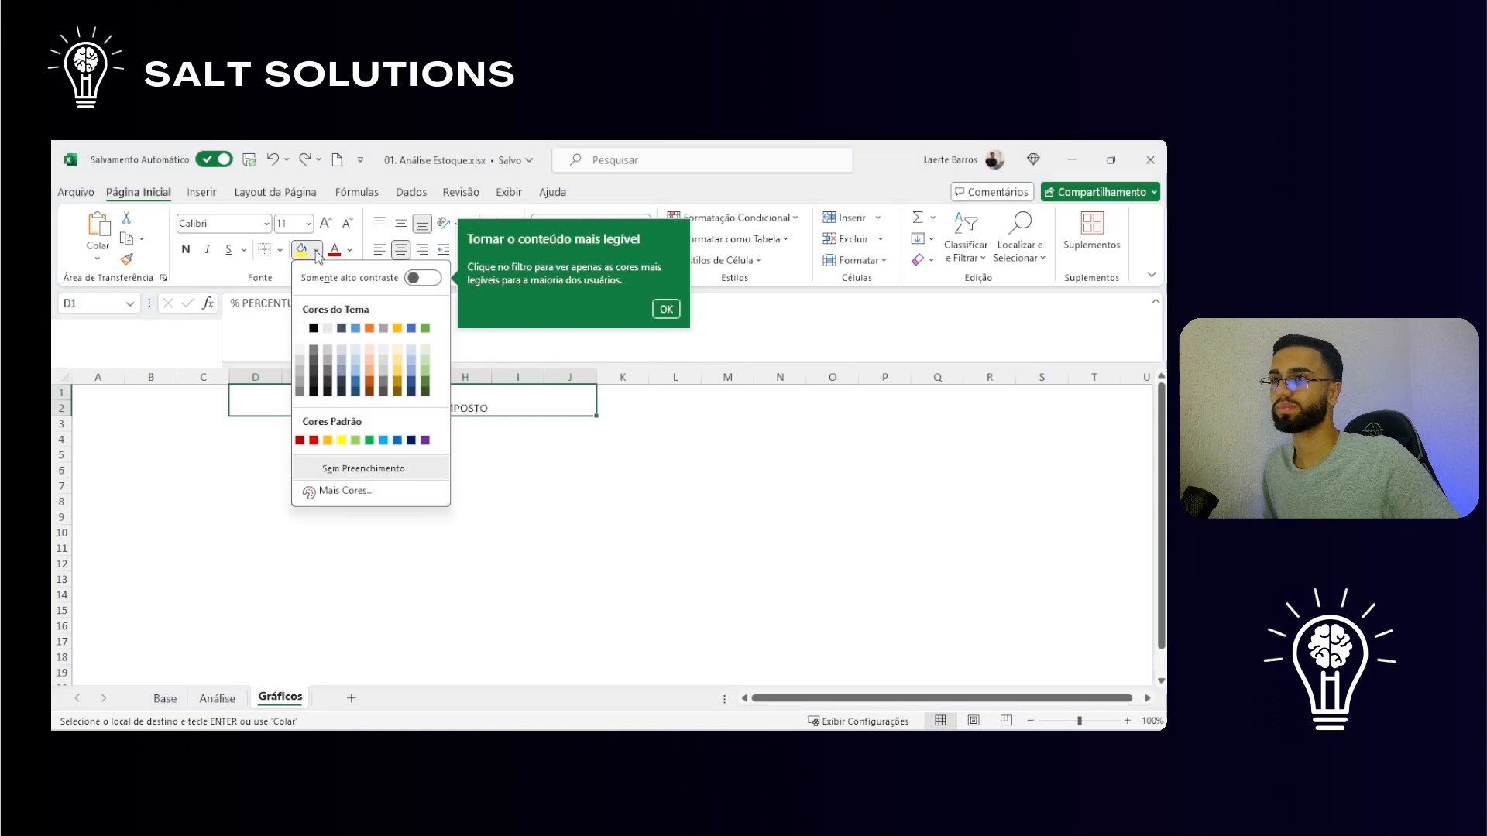
pyautogui.click(341, 389)
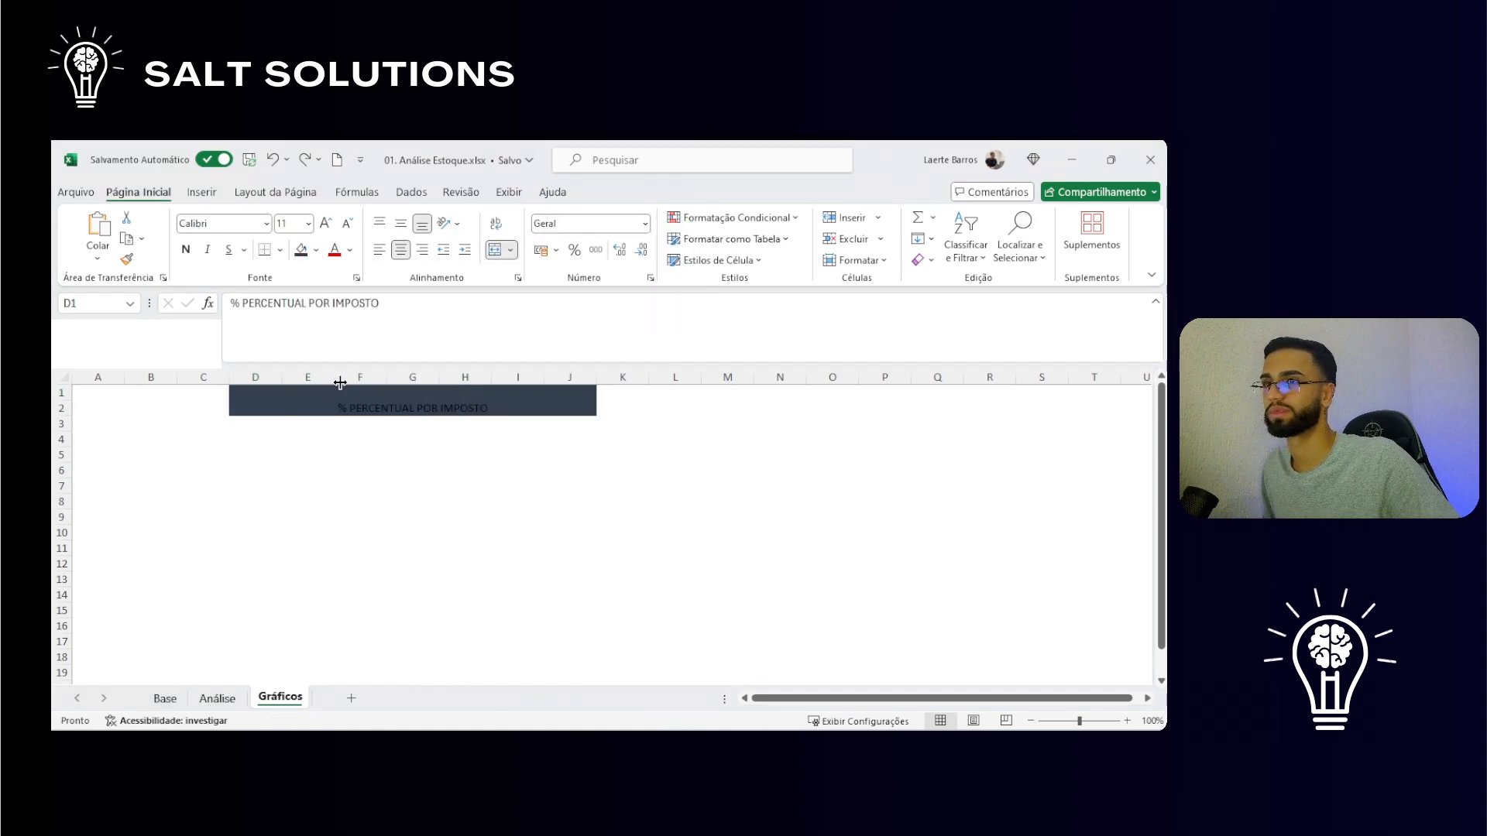
pyautogui.click(266, 224)
pyautogui.scroll(-3, 269, 422)
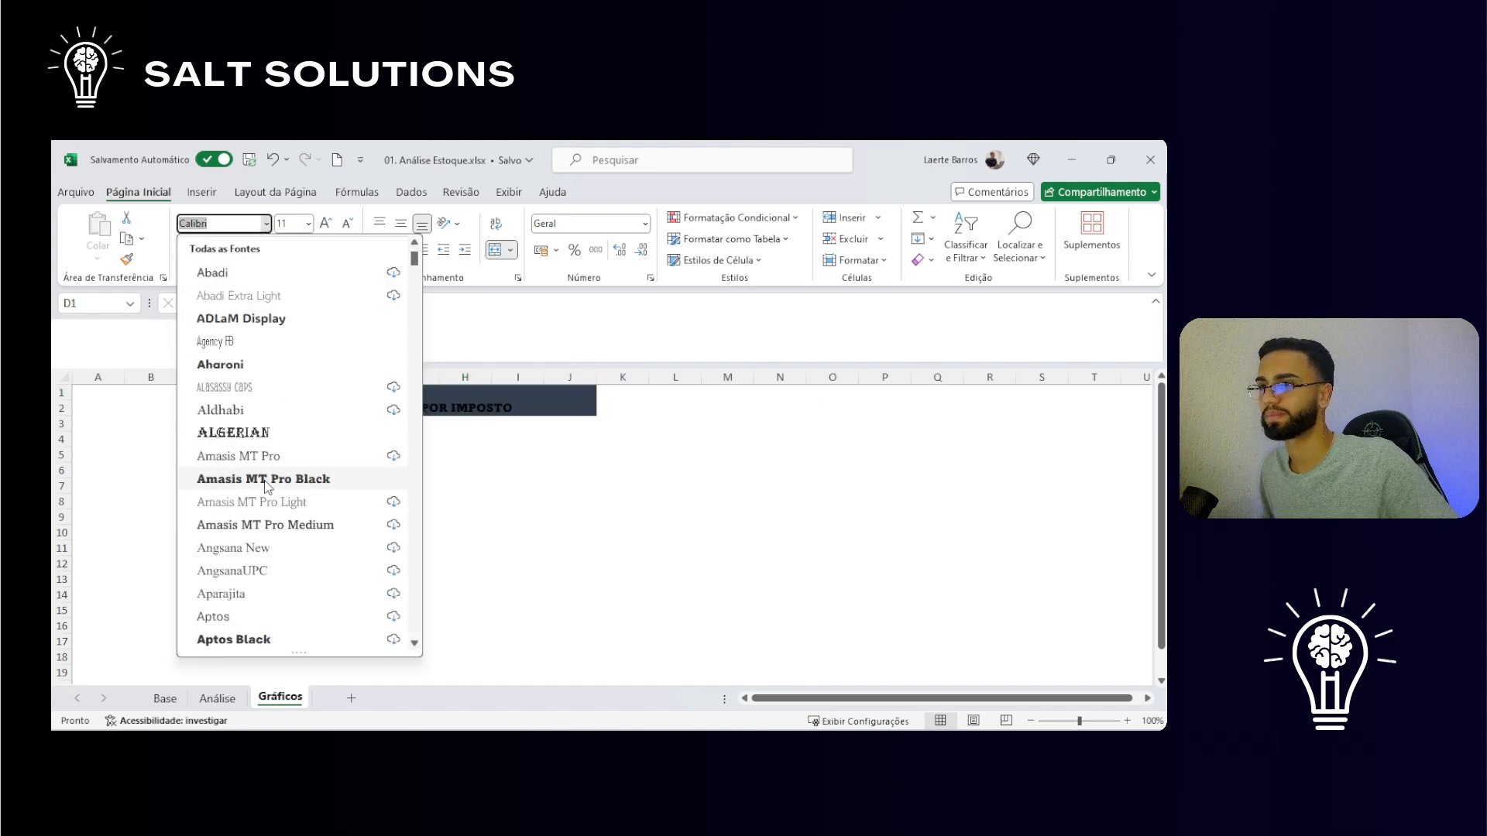
pyautogui.write('Ari')
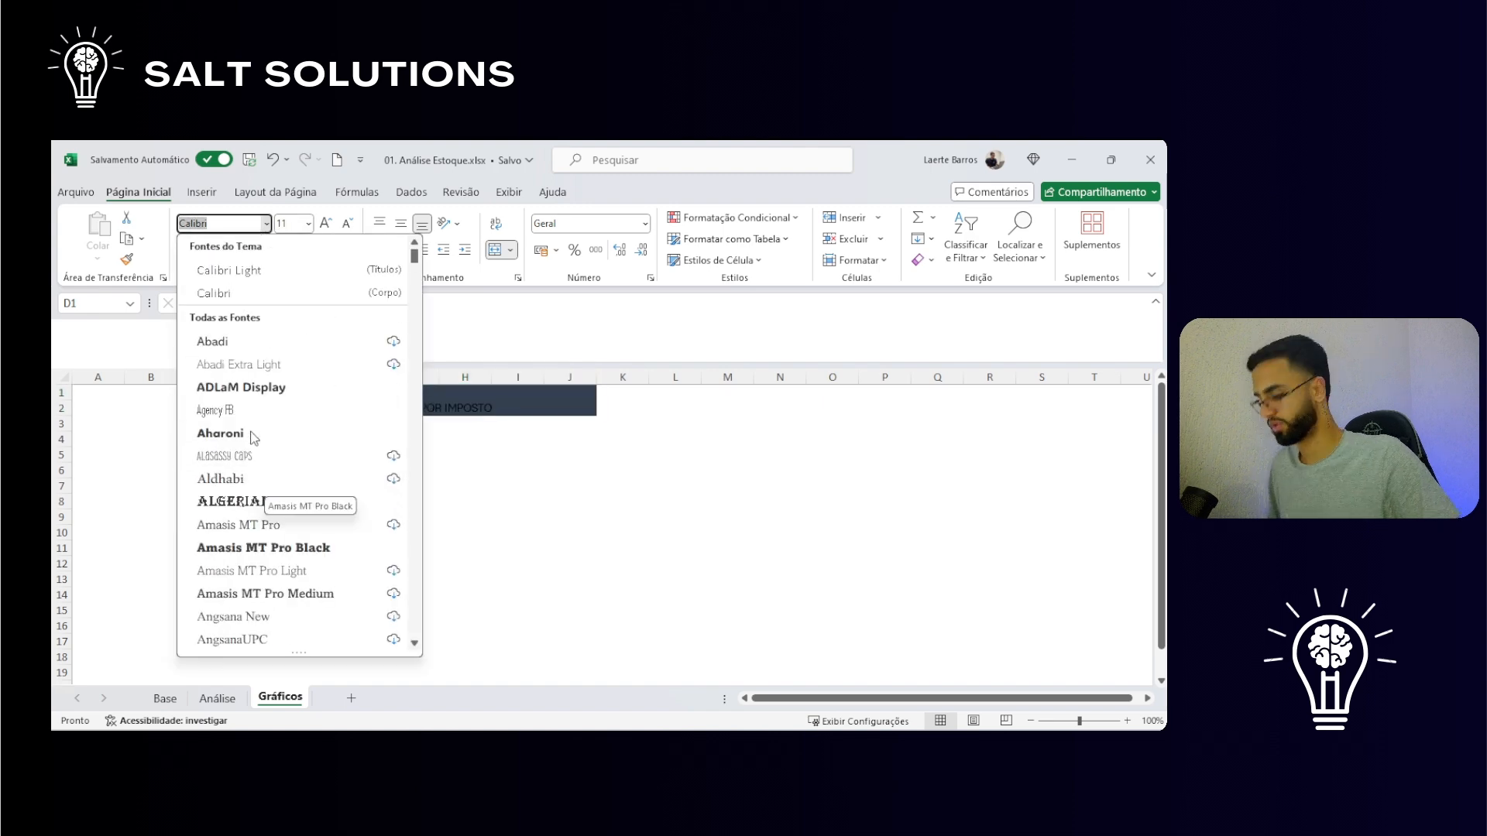
pyautogui.write('al Black')
pyautogui.press('Return')
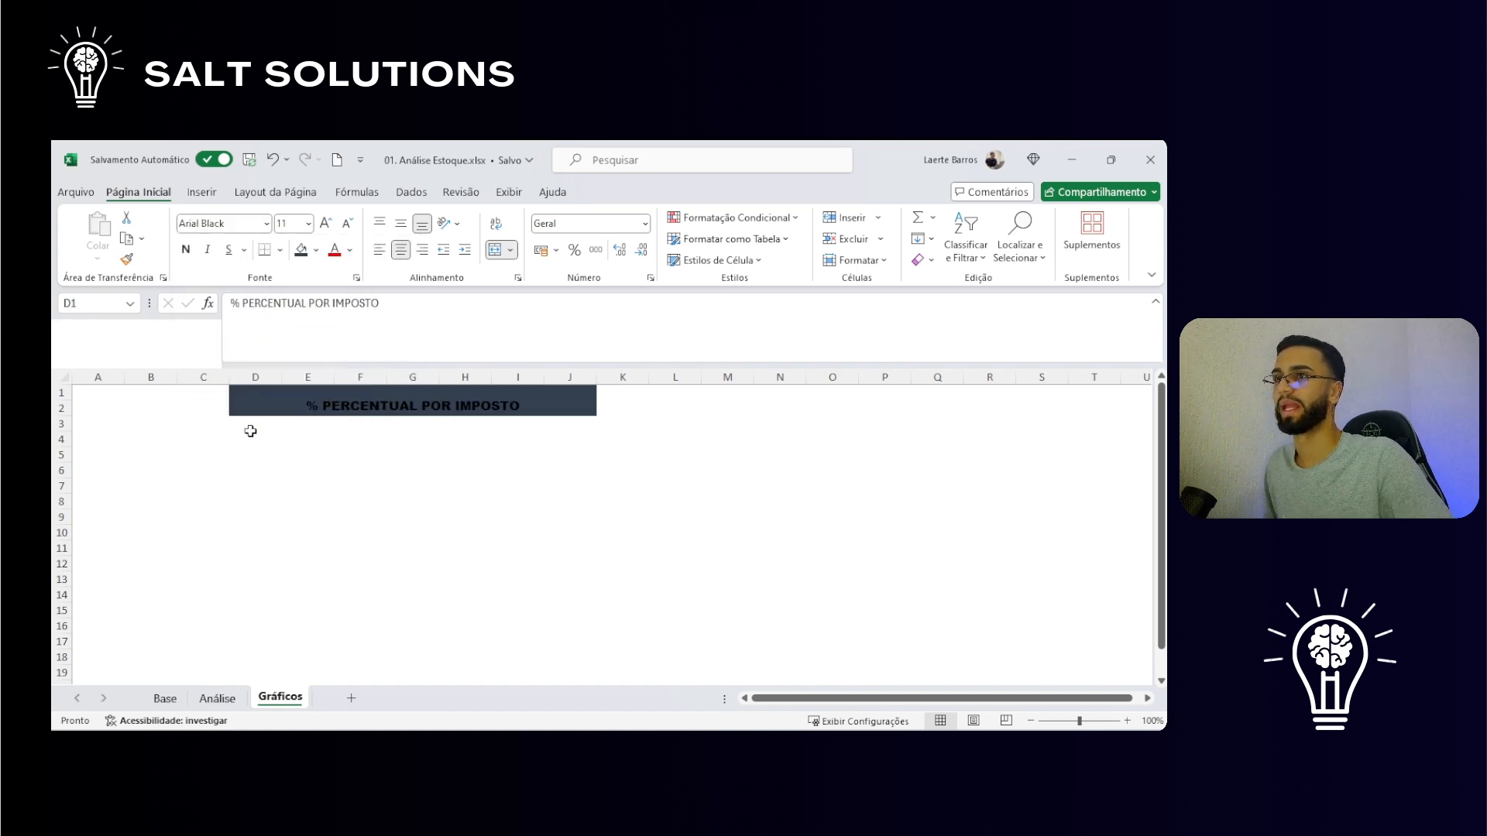
# Step: Make the title text white, centre it vertically in the merged cell, and set its font size to 14
pyautogui.click(350, 249)
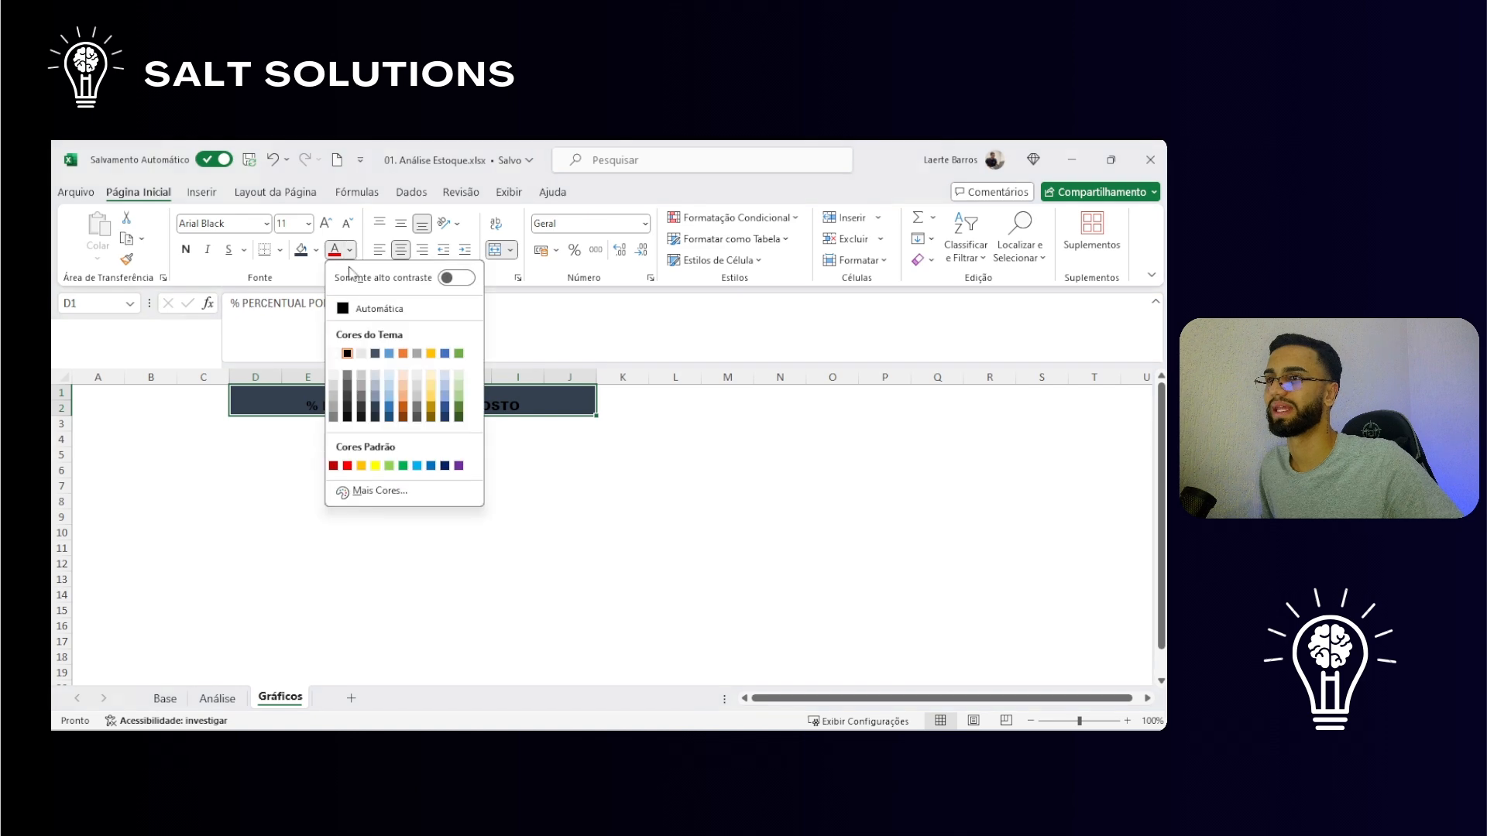
pyautogui.click(334, 356)
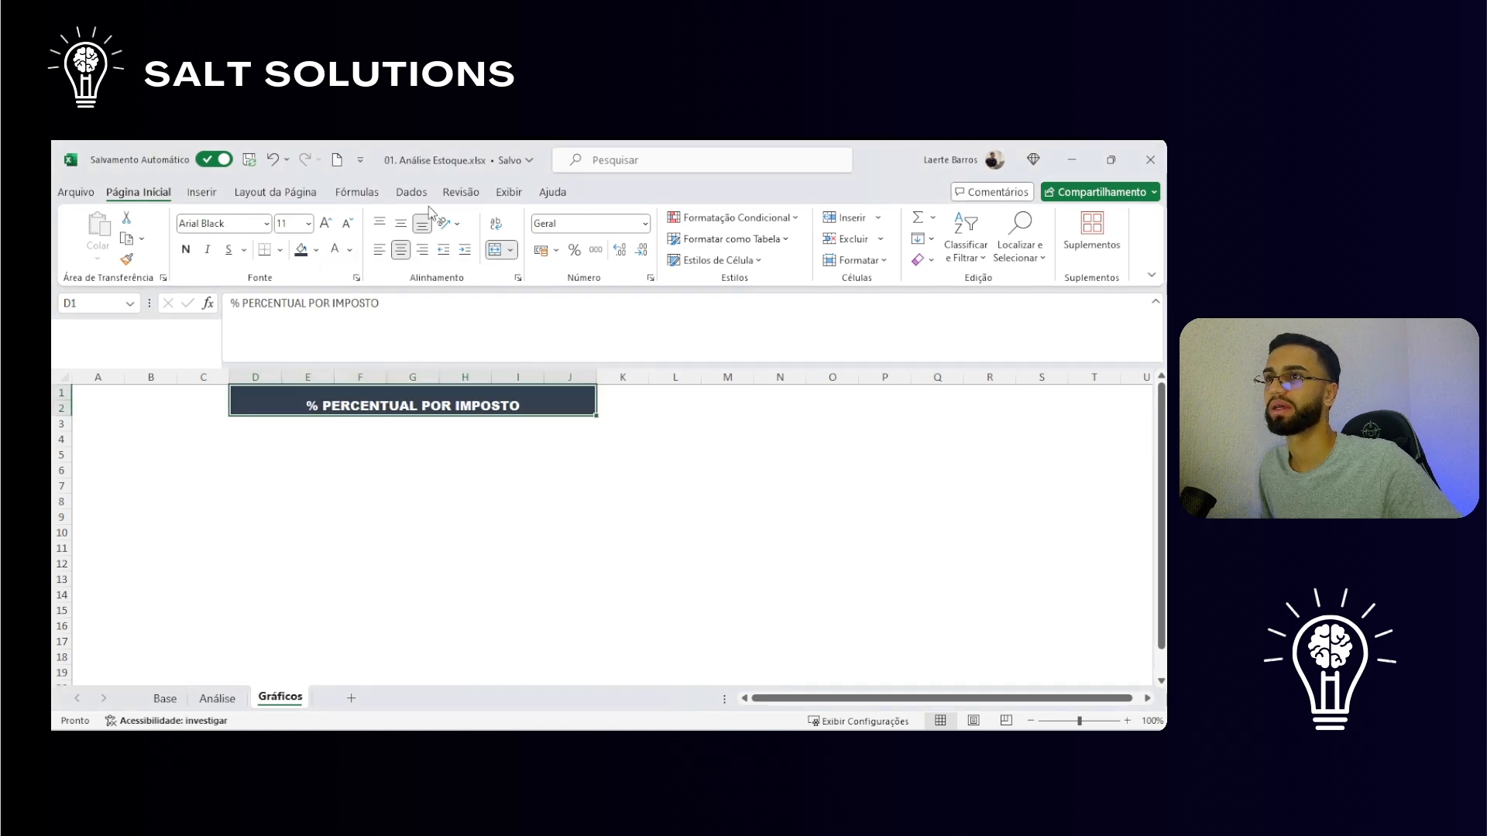
pyautogui.click(402, 227)
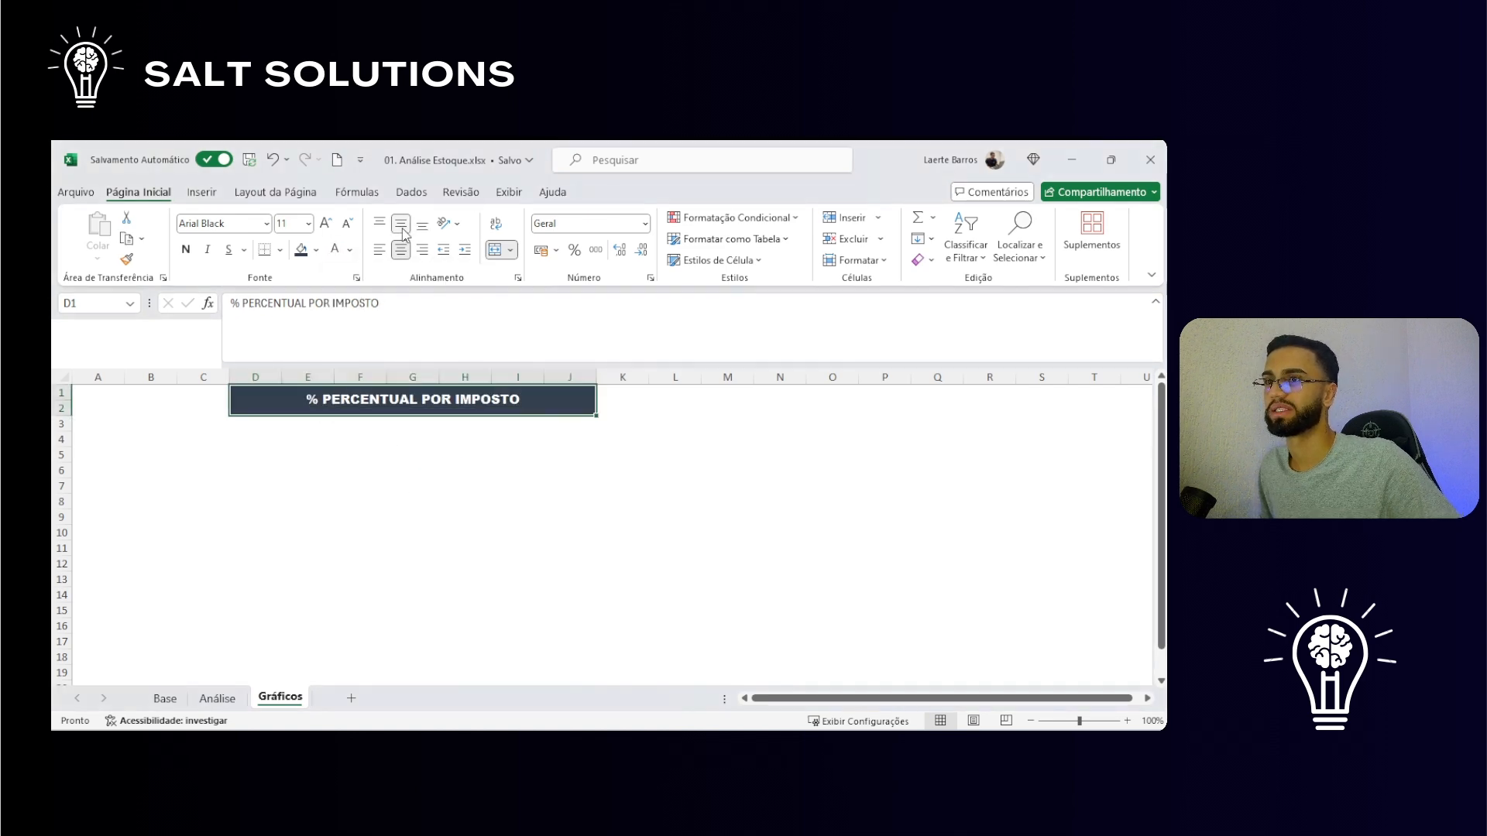
pyautogui.click(288, 224)
pyautogui.write('14')
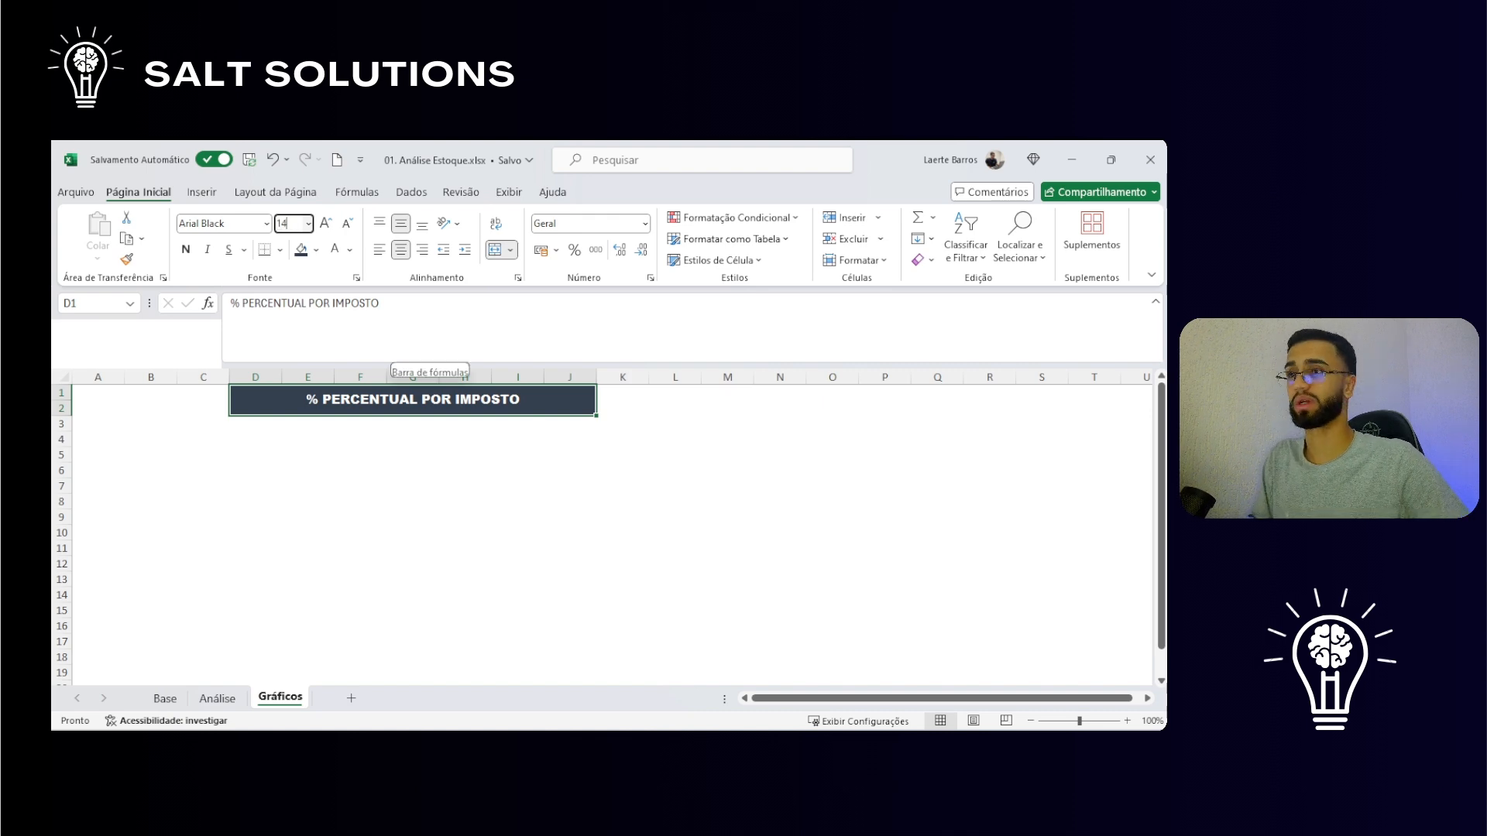
pyautogui.press('Return')
pyautogui.click(514, 440)
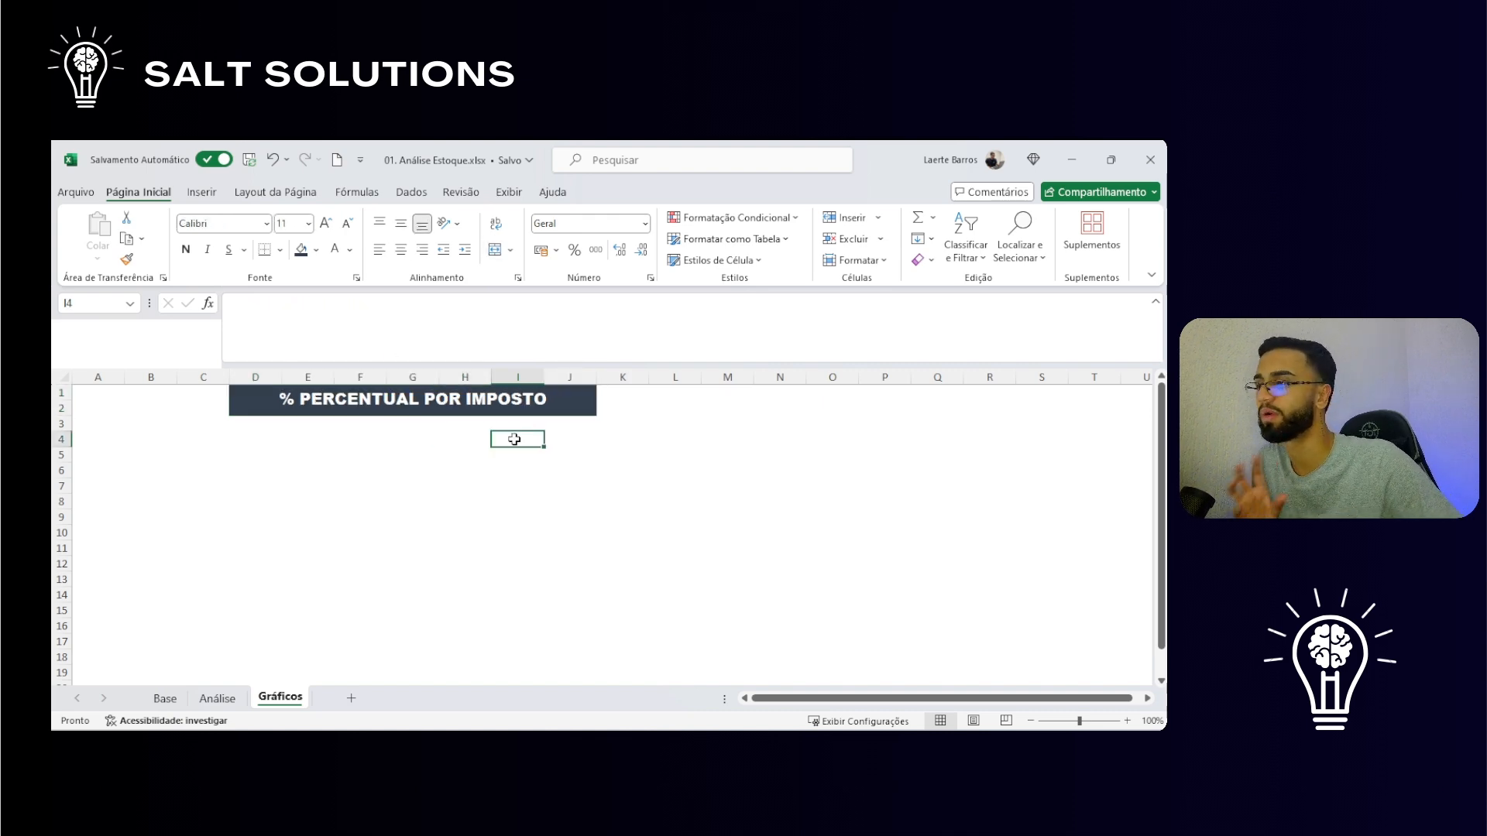
# Step: Fill columns C and K with light gray and narrow both into thin vertical dividers beside the title banner
pyautogui.click(194, 378)
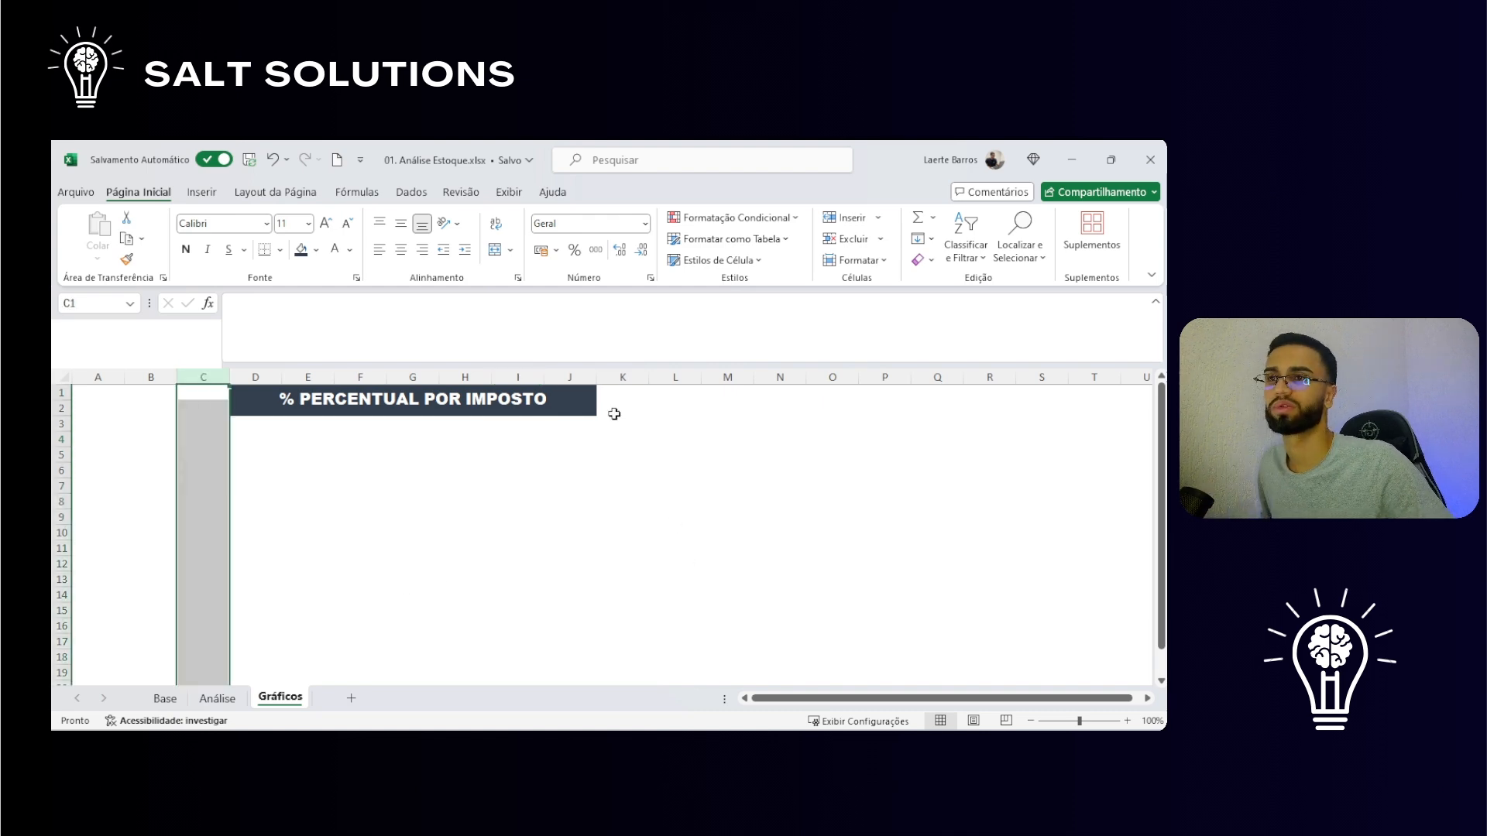
pyautogui.keyDown('ctrl'); pyautogui.click(622, 377); pyautogui.keyUp('ctrl')
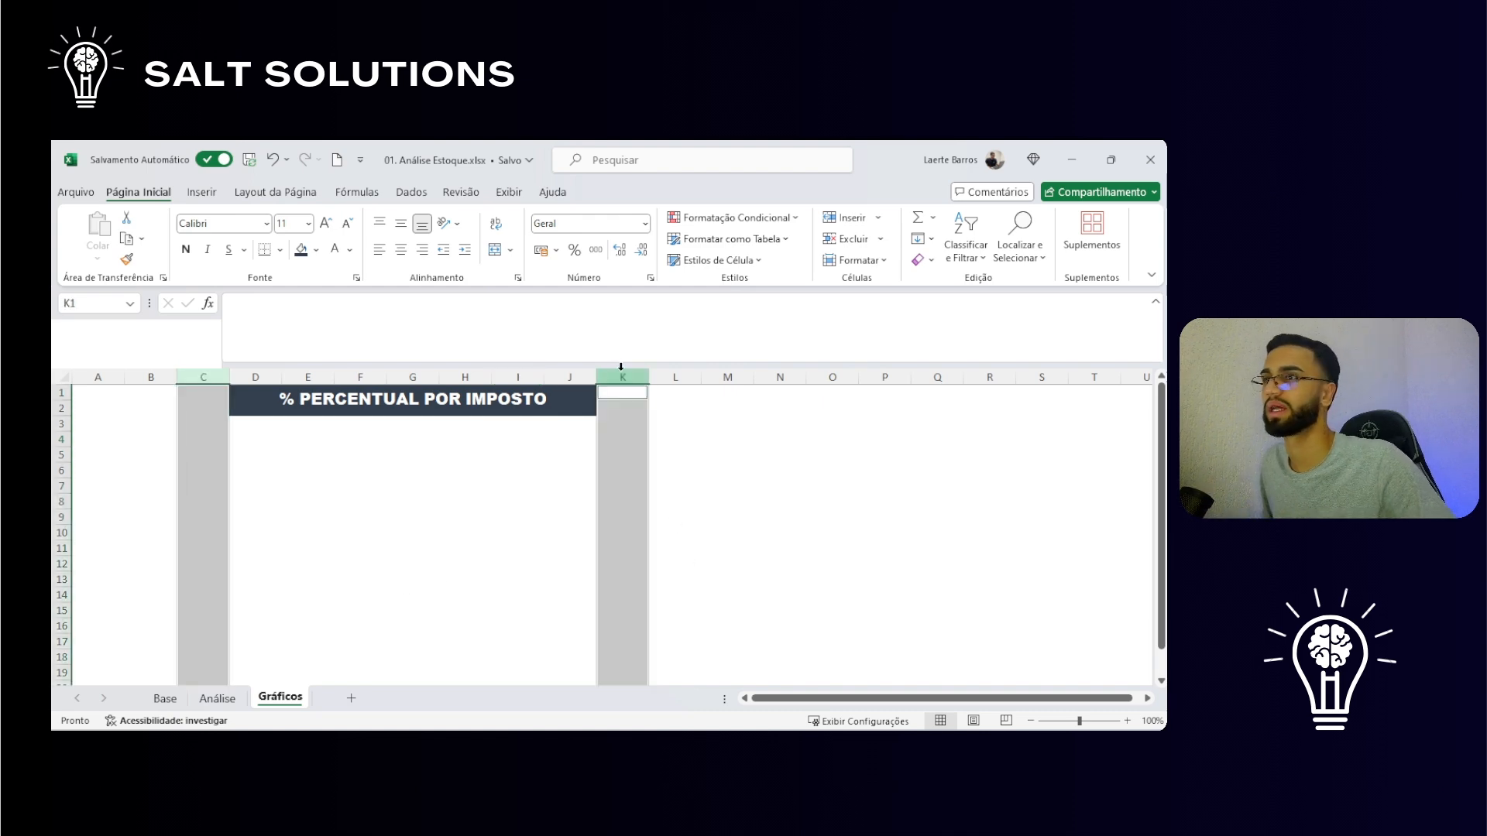
pyautogui.click(315, 250)
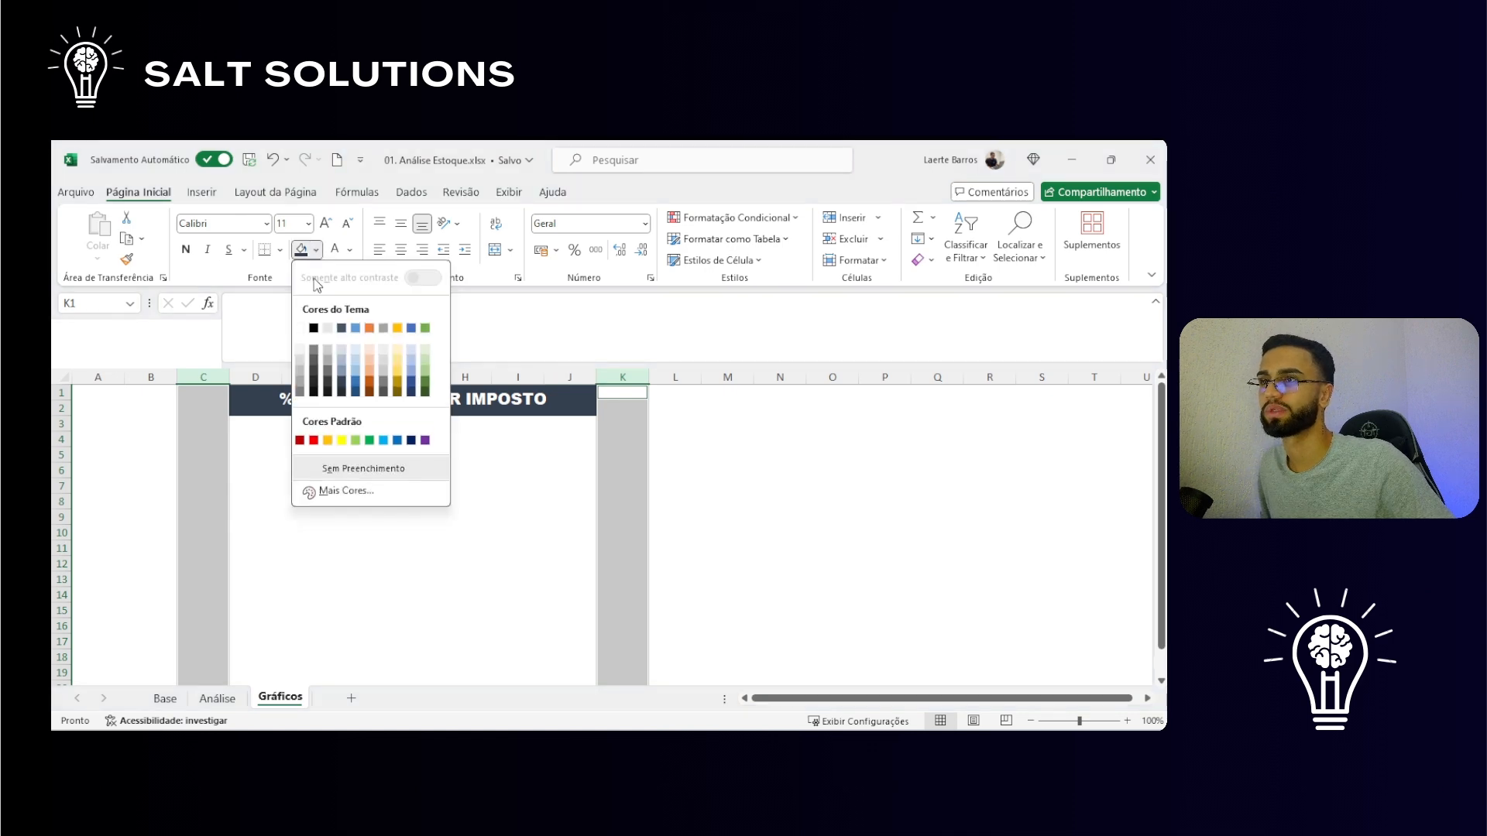
pyautogui.click(300, 361)
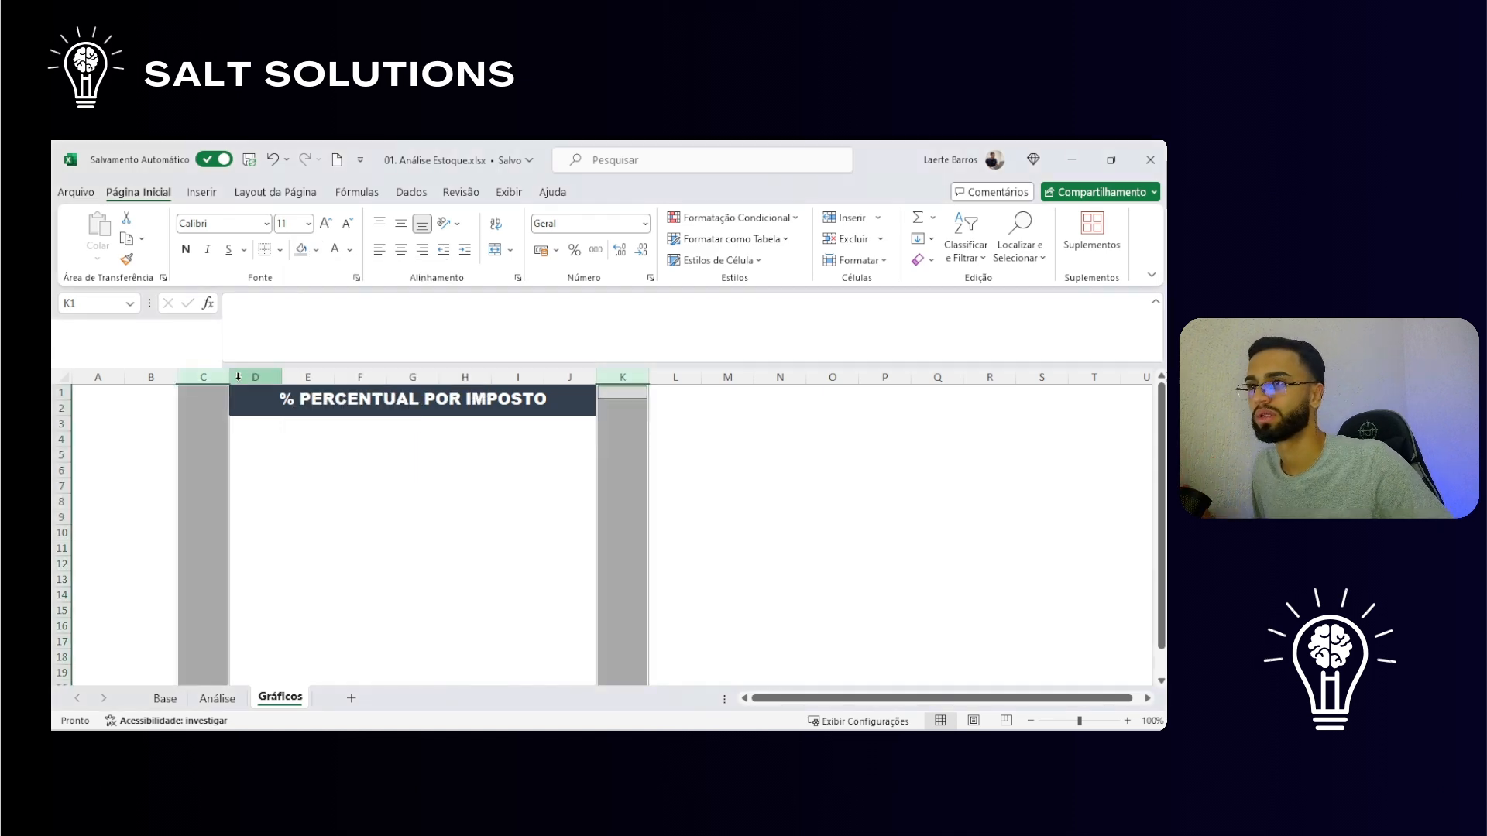
pyautogui.moveTo(228, 377); pyautogui.dragTo(177, 375)
pyautogui.click(571, 423)
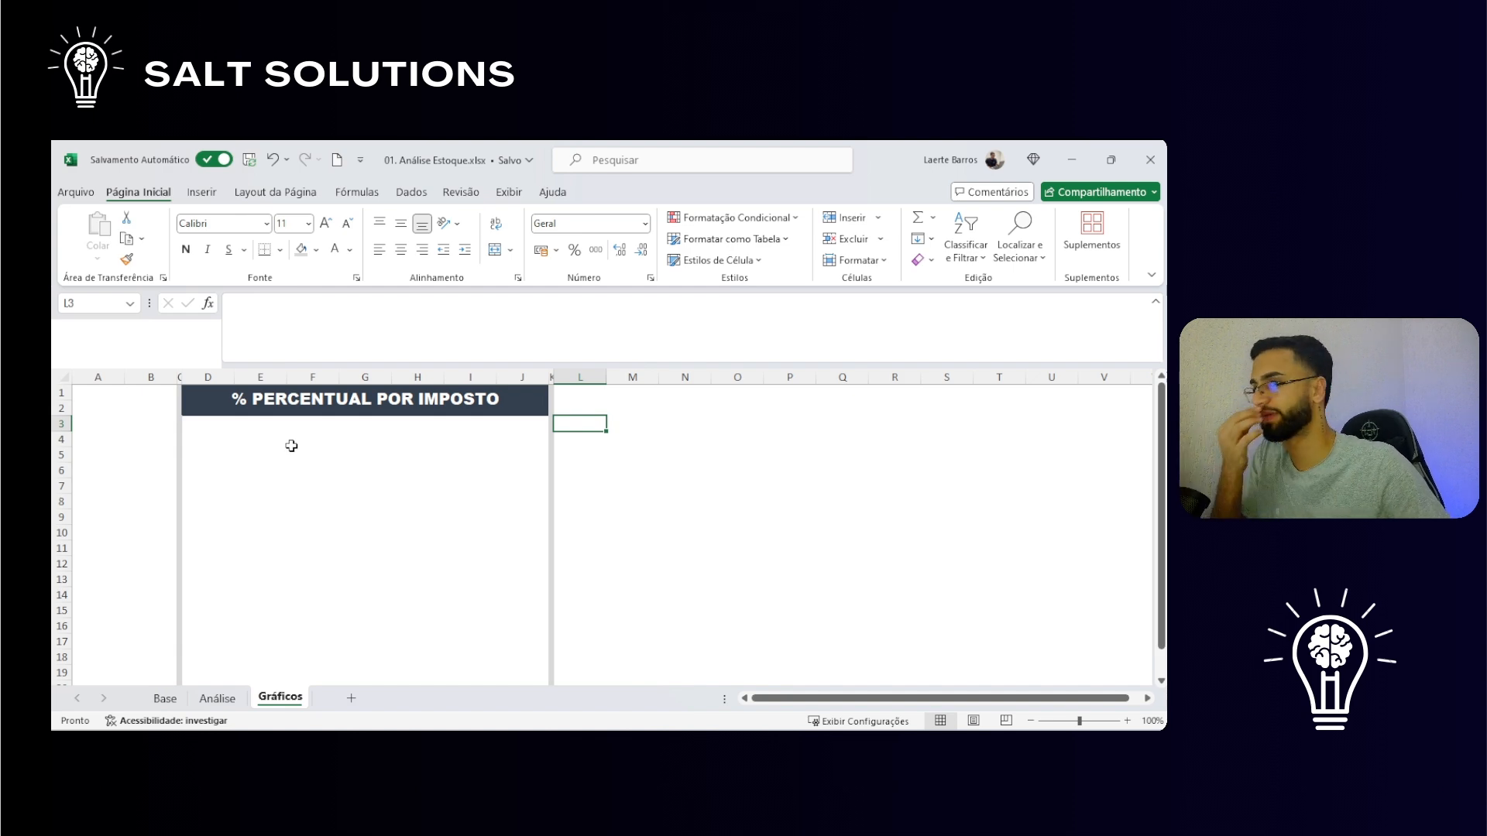
pyautogui.click(265, 428)
pyautogui.click(189, 452)
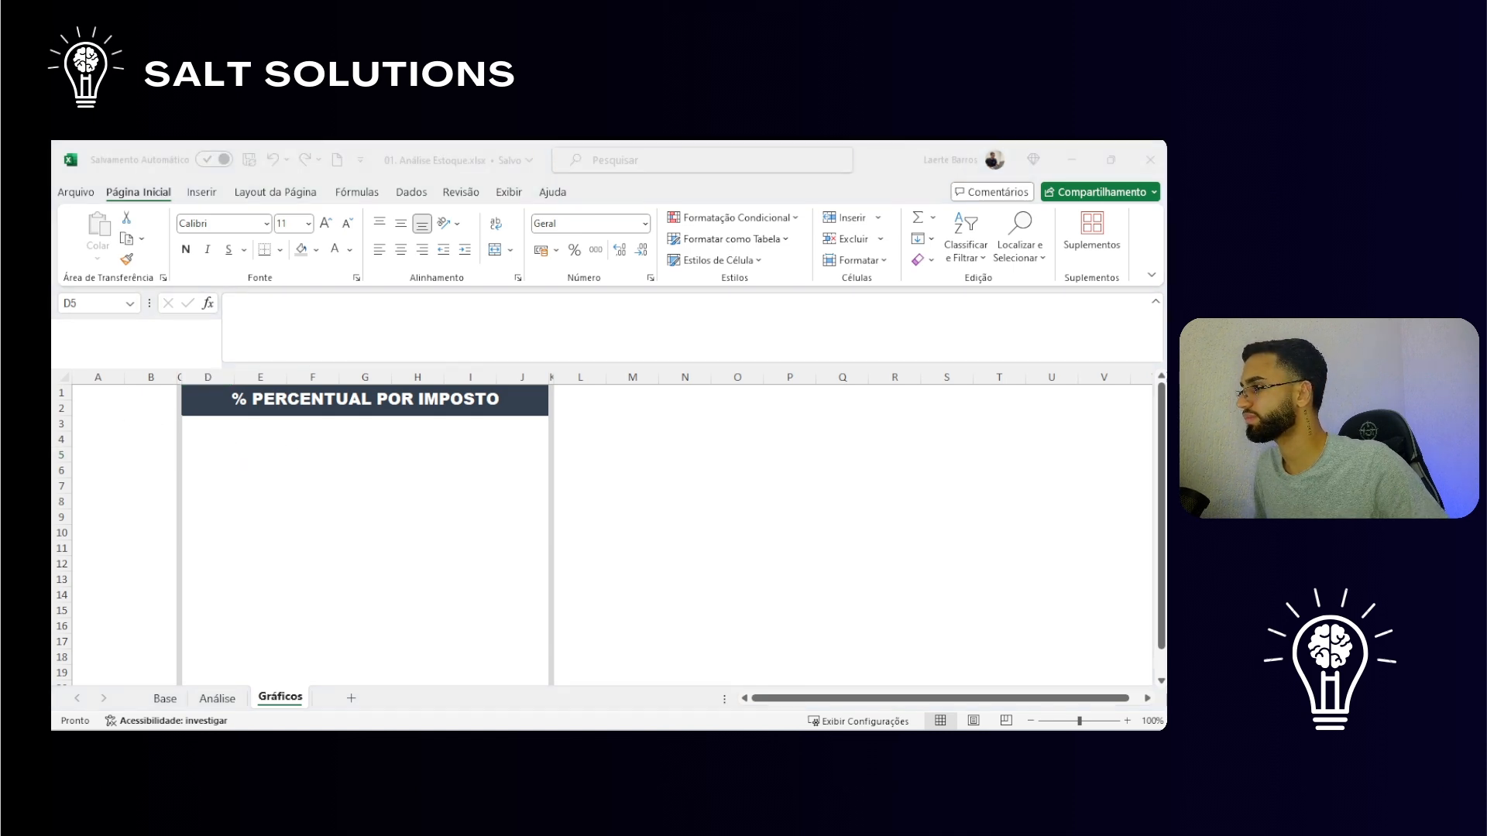
# Step: Copy the Internacional and Nacional percentages (J3:K4) from the Análise sheet and paste them as values at A3 of Gráficos
pyautogui.click(186, 703)
pyautogui.moveTo(665, 429); pyautogui.dragTo(735, 446)
pyautogui.hotkey('ctrl', 'c')
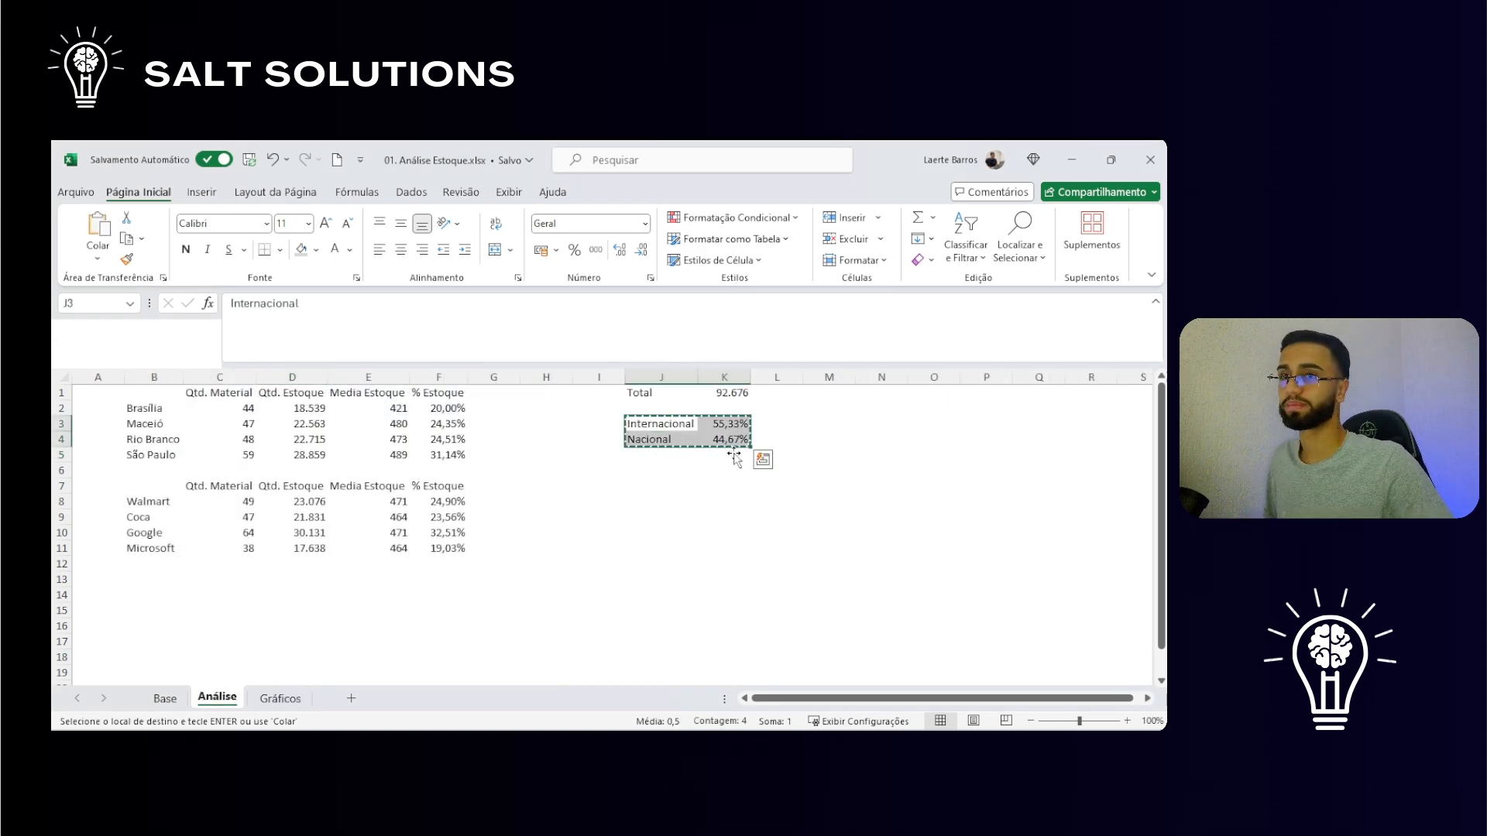
pyautogui.click(280, 698)
pyautogui.click(76, 425)
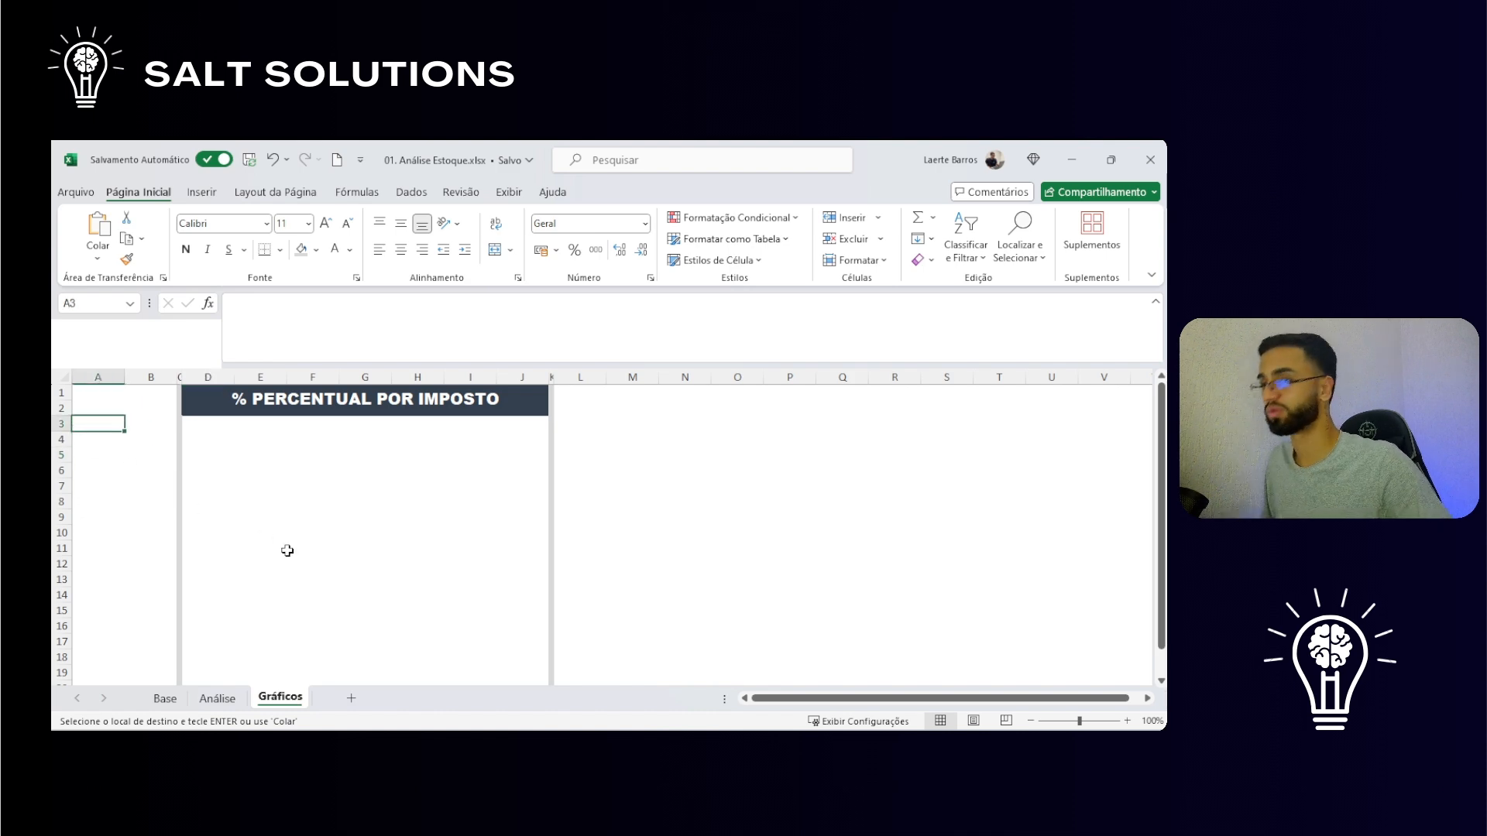
pyautogui.hotkey('ctrl', 'alt', 'v')
pyautogui.press('Down')
pyautogui.press('Down')
pyautogui.press('Return')
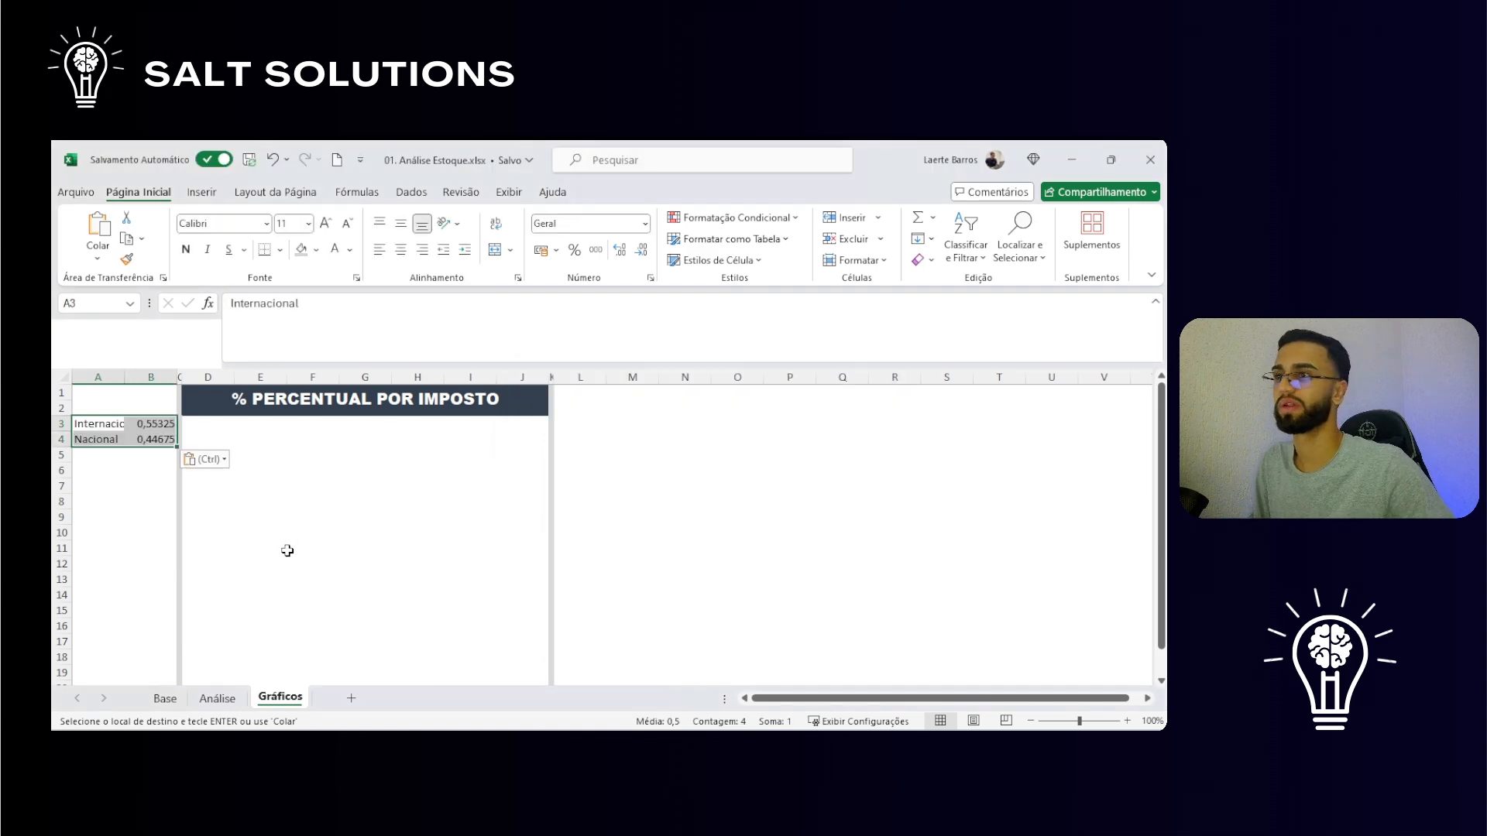
# Step: Autofit column A and format B3:B4 as percentages with two decimal places
pyautogui.doubleClick(132, 380)
pyautogui.click(174, 517)
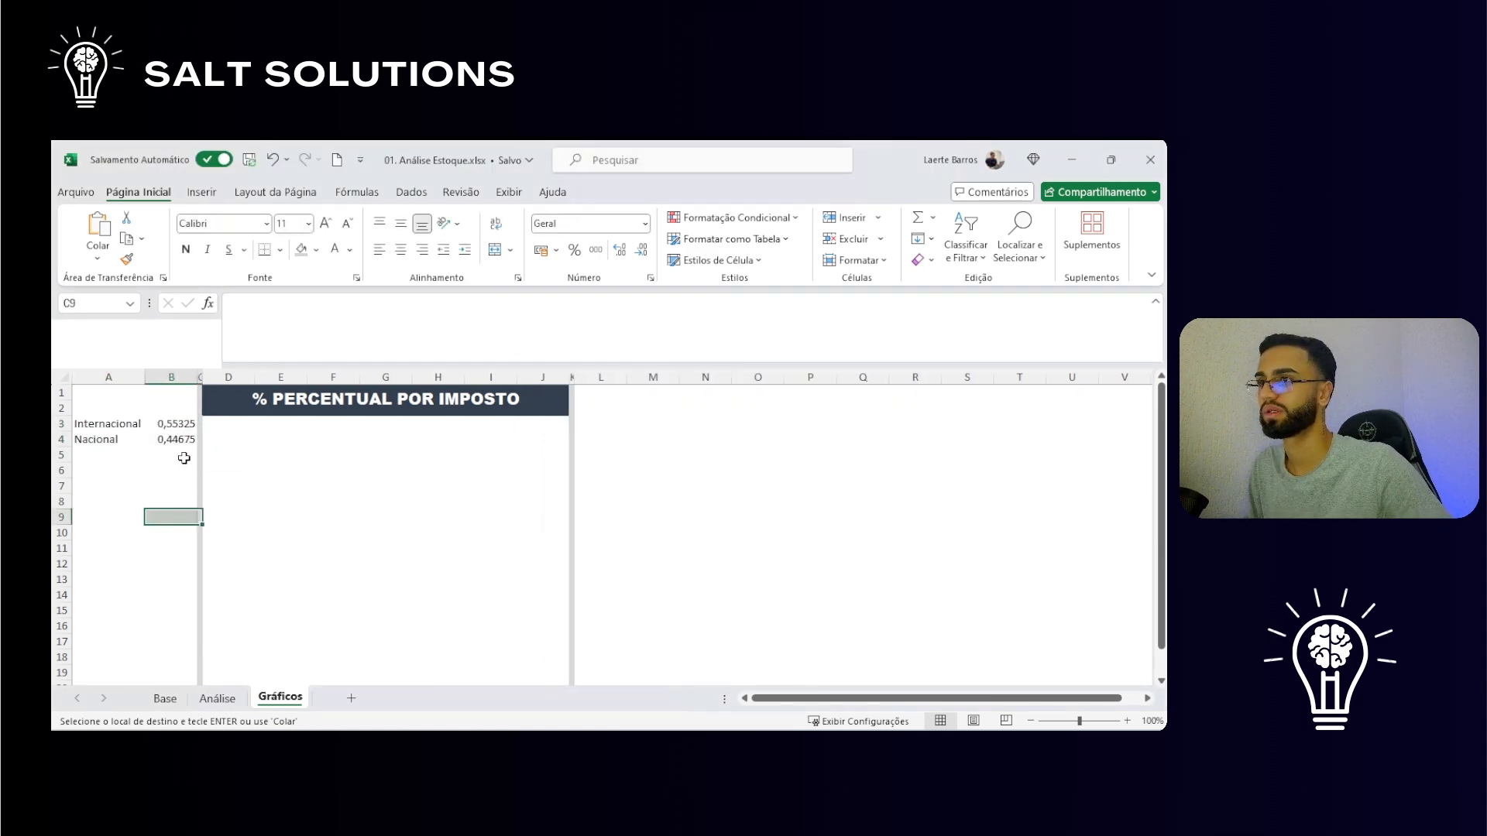
pyautogui.moveTo(175, 424); pyautogui.dragTo(188, 442)
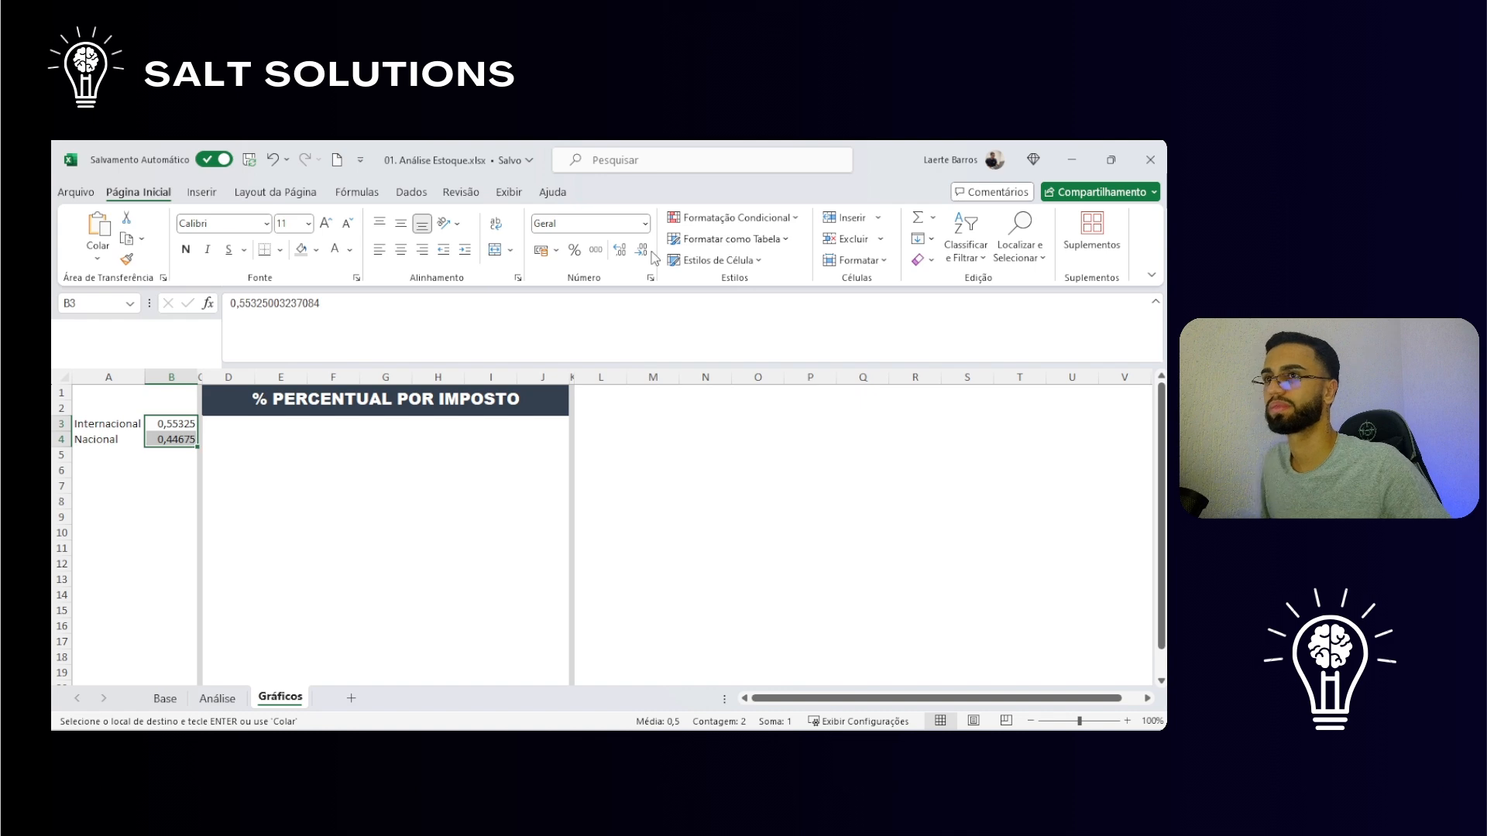
pyautogui.click(575, 250)
pyautogui.click(616, 250)
pyautogui.click(616, 251)
pyautogui.click(495, 436)
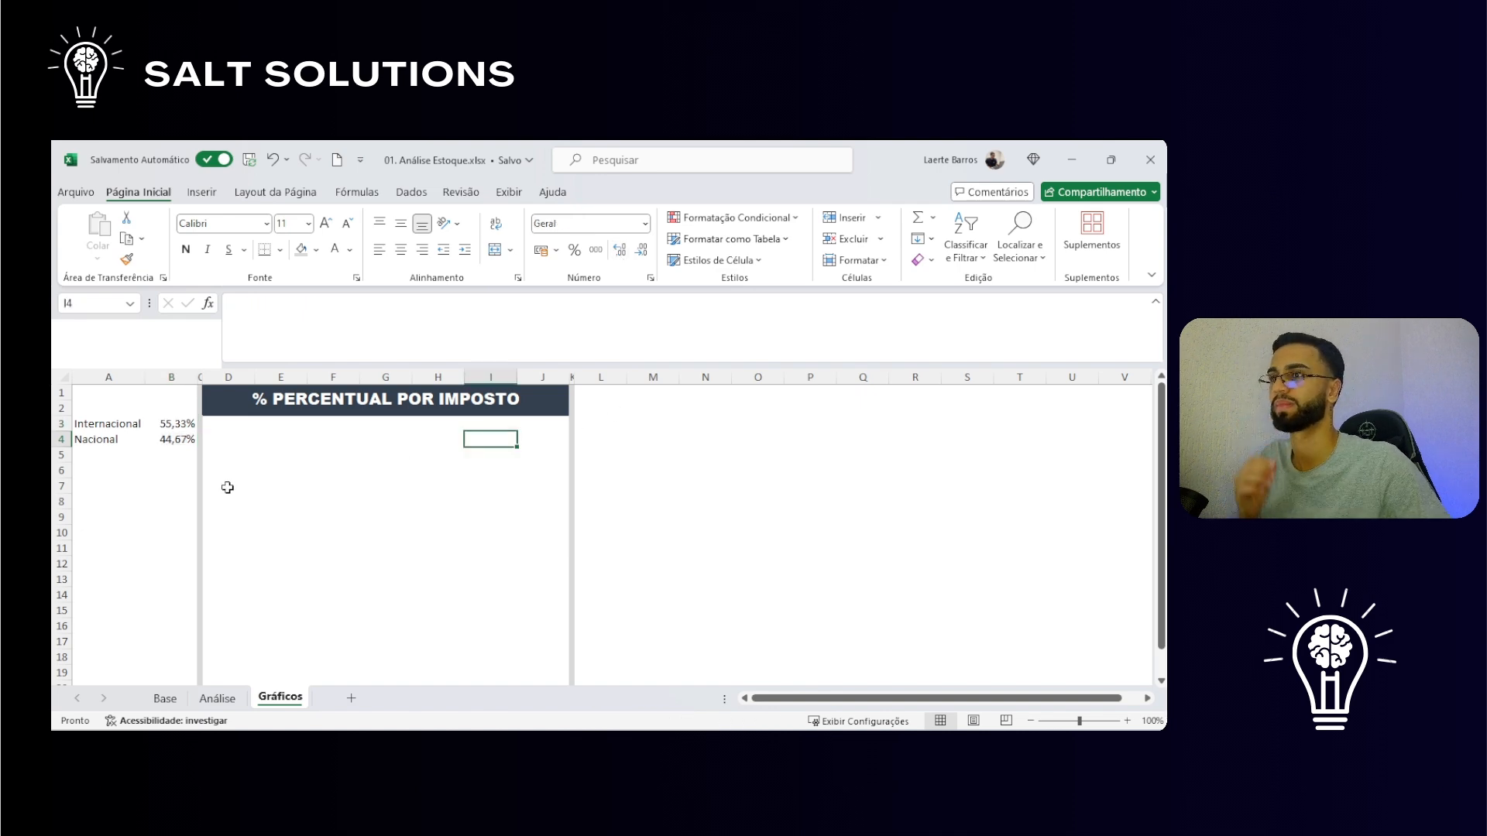
# Step: Insert a doughnut (Rosca) chart based on the data in A3:B4
pyautogui.click(179, 411)
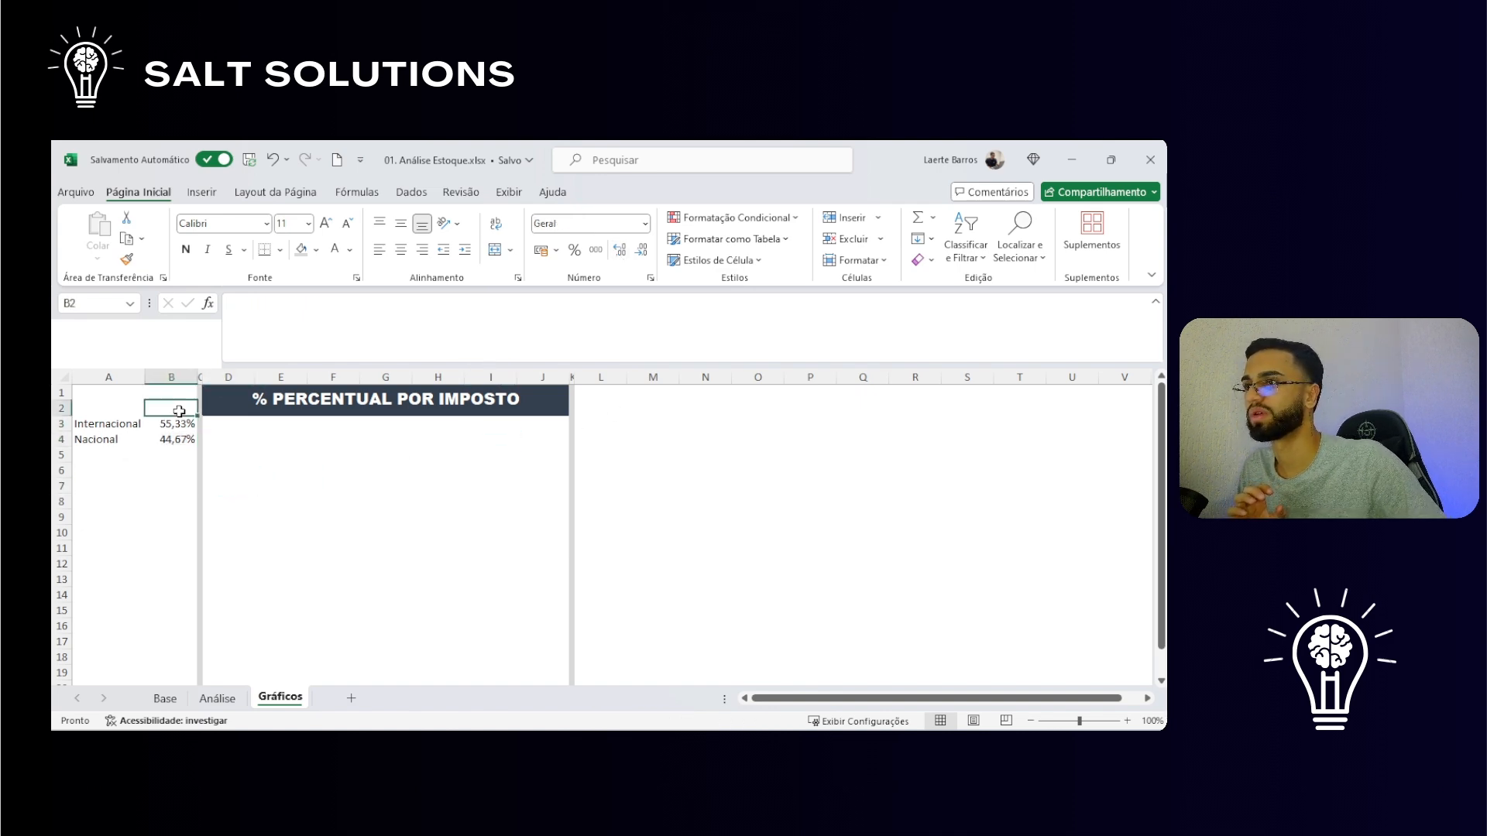
pyautogui.moveTo(117, 427); pyautogui.dragTo(185, 440)
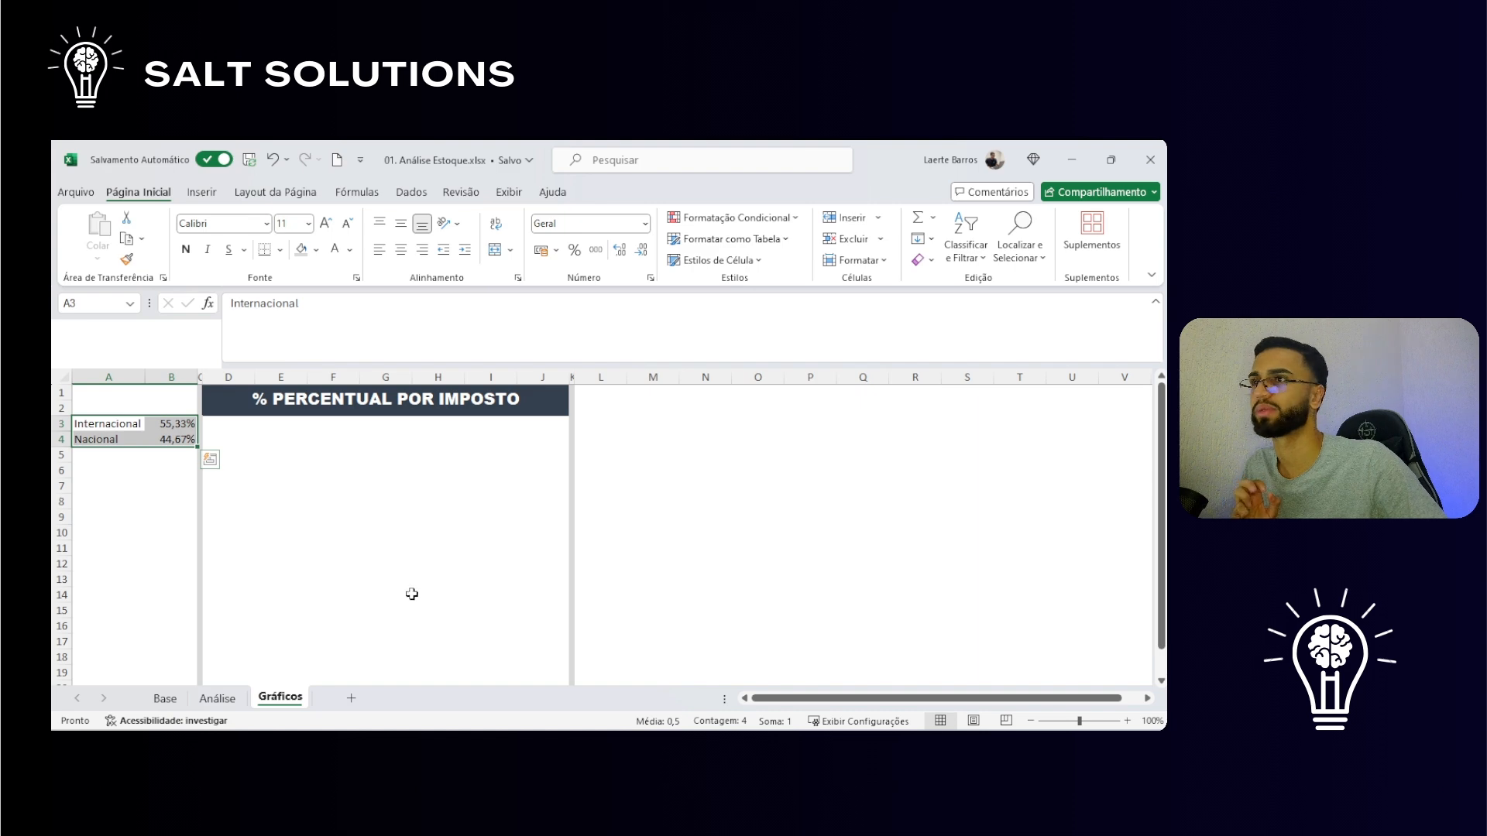
pyautogui.click(201, 195)
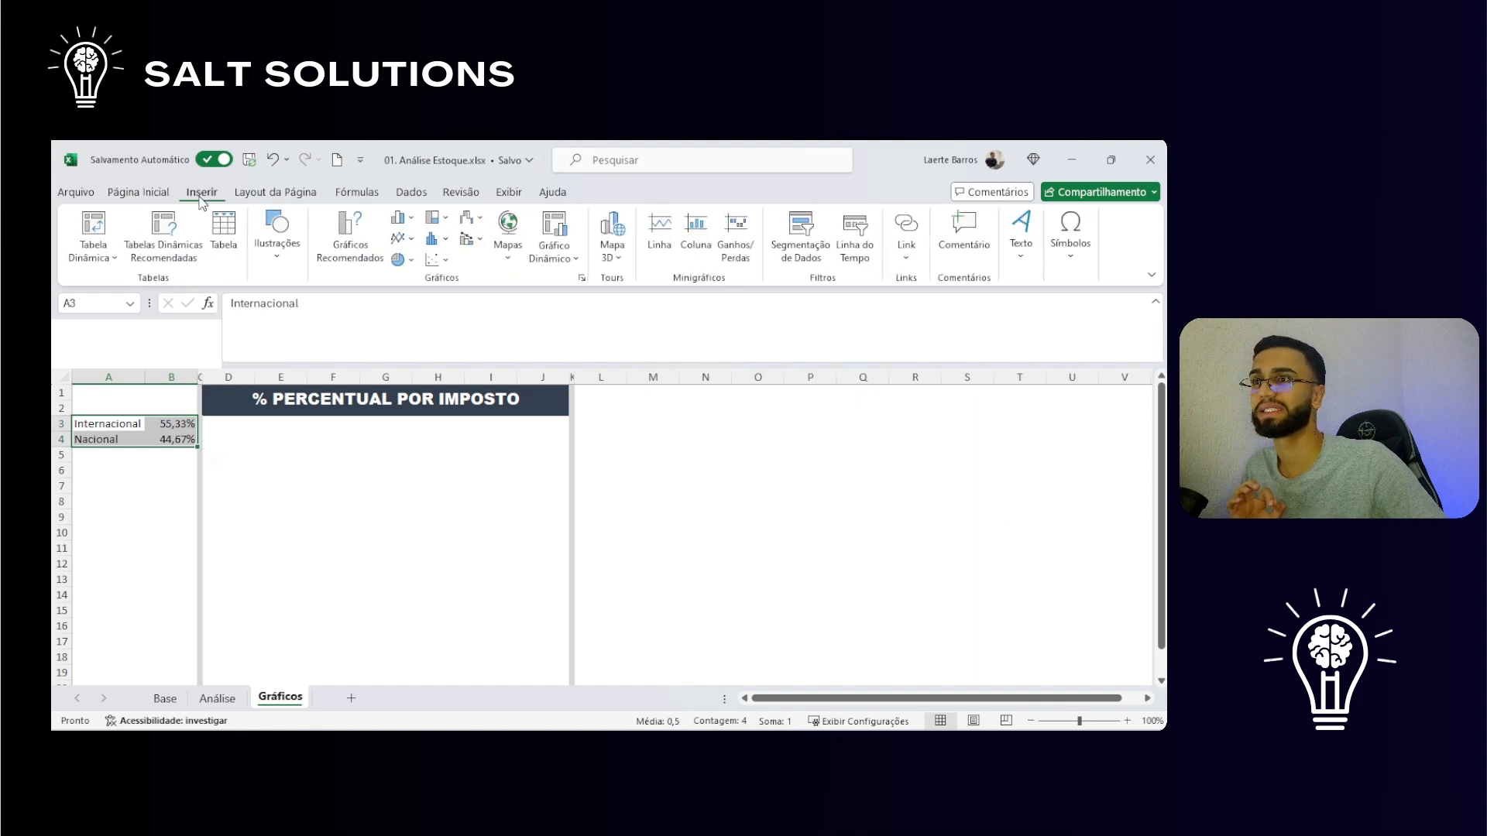
pyautogui.click(413, 260)
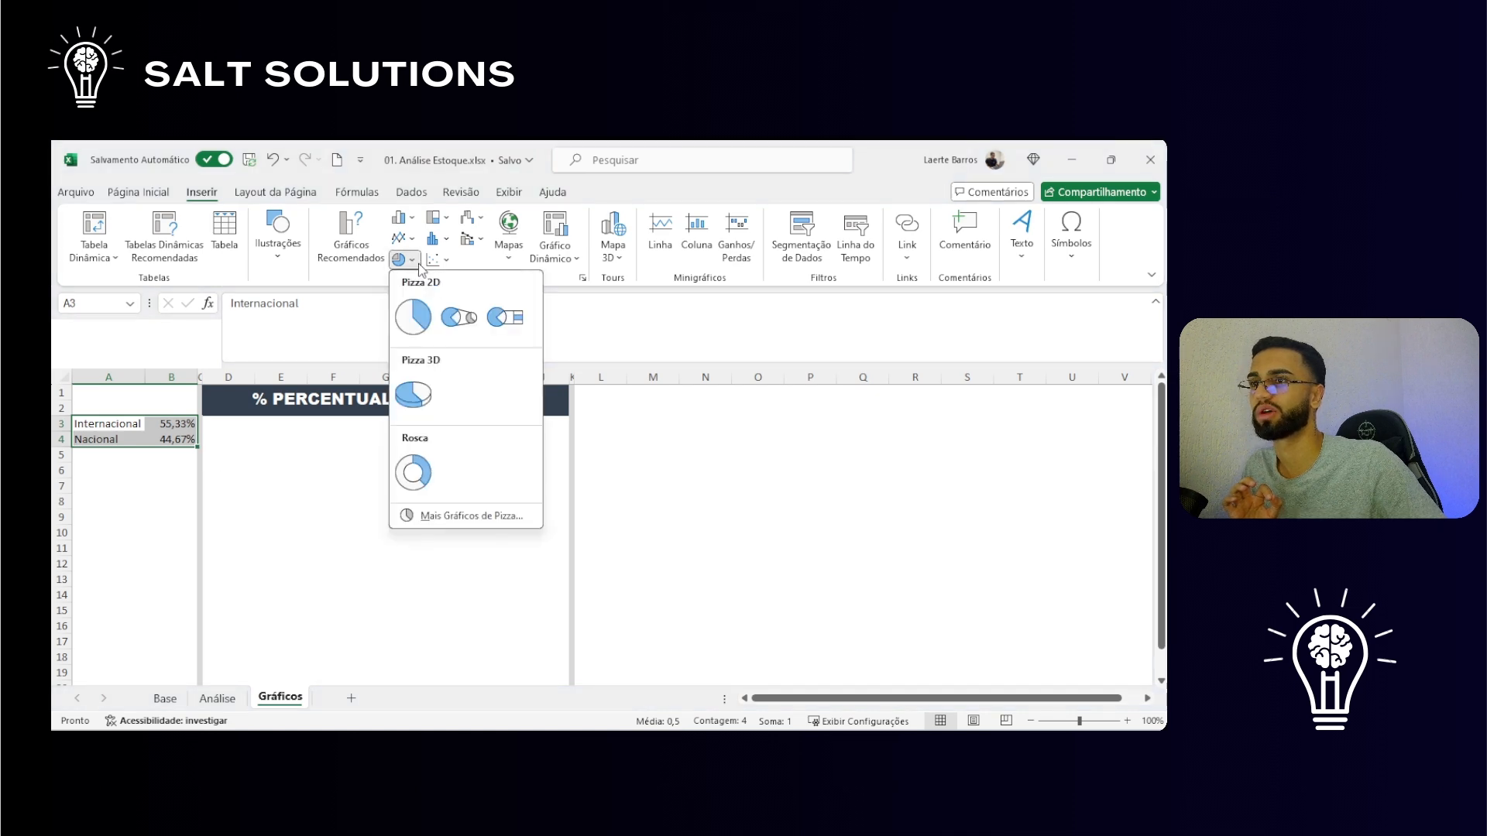
pyautogui.click(412, 472)
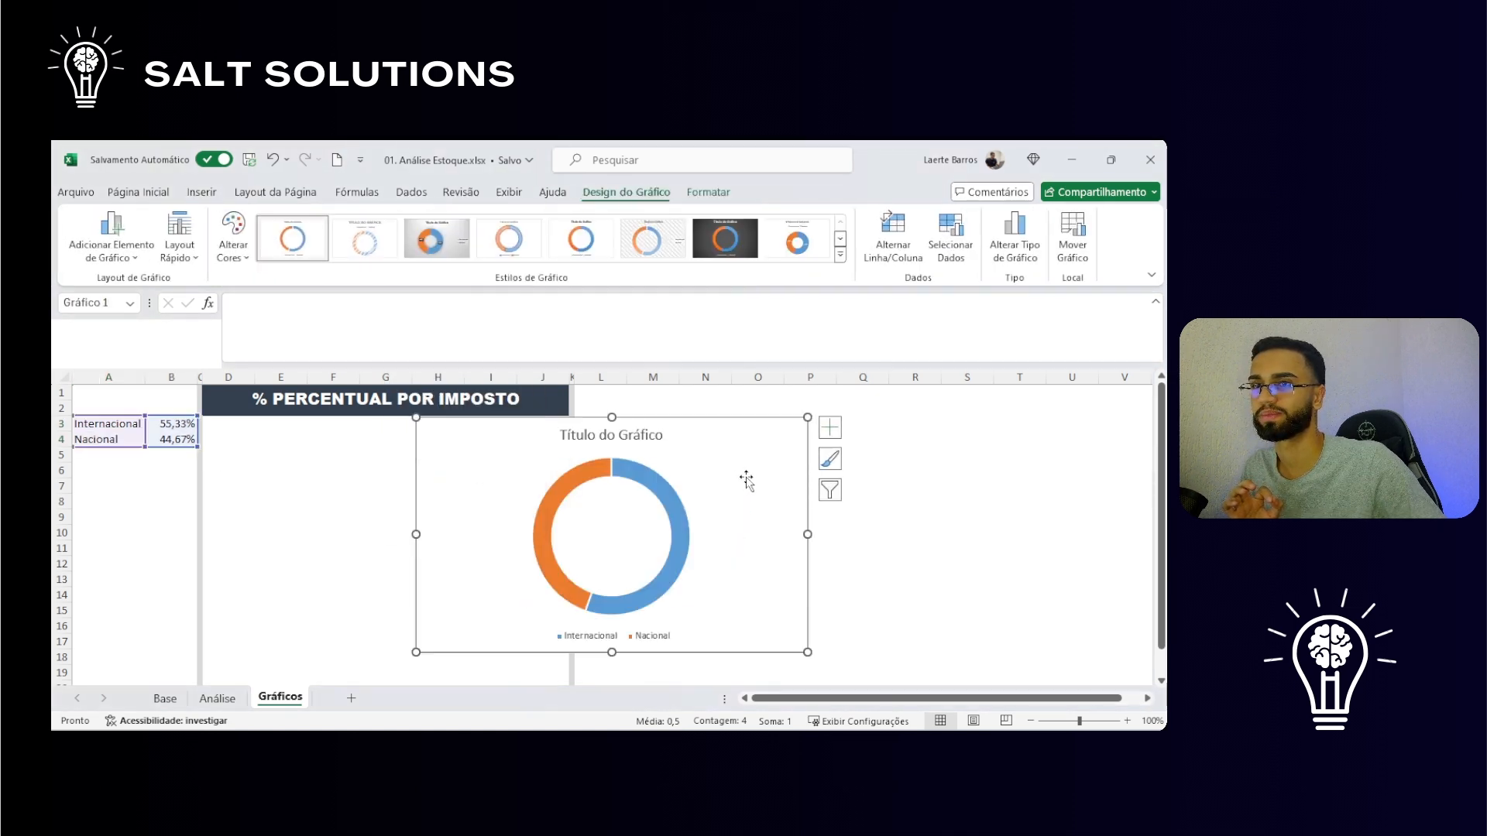
# Step: Move the doughnut chart directly under the title banner and resize it to fit across columns D to J
pyautogui.moveTo(756, 470); pyautogui.dragTo(534, 474)
pyautogui.moveTo(583, 655); pyautogui.dragTo(558, 642)
pyautogui.moveTo(540, 567); pyautogui.dragTo(549, 564)
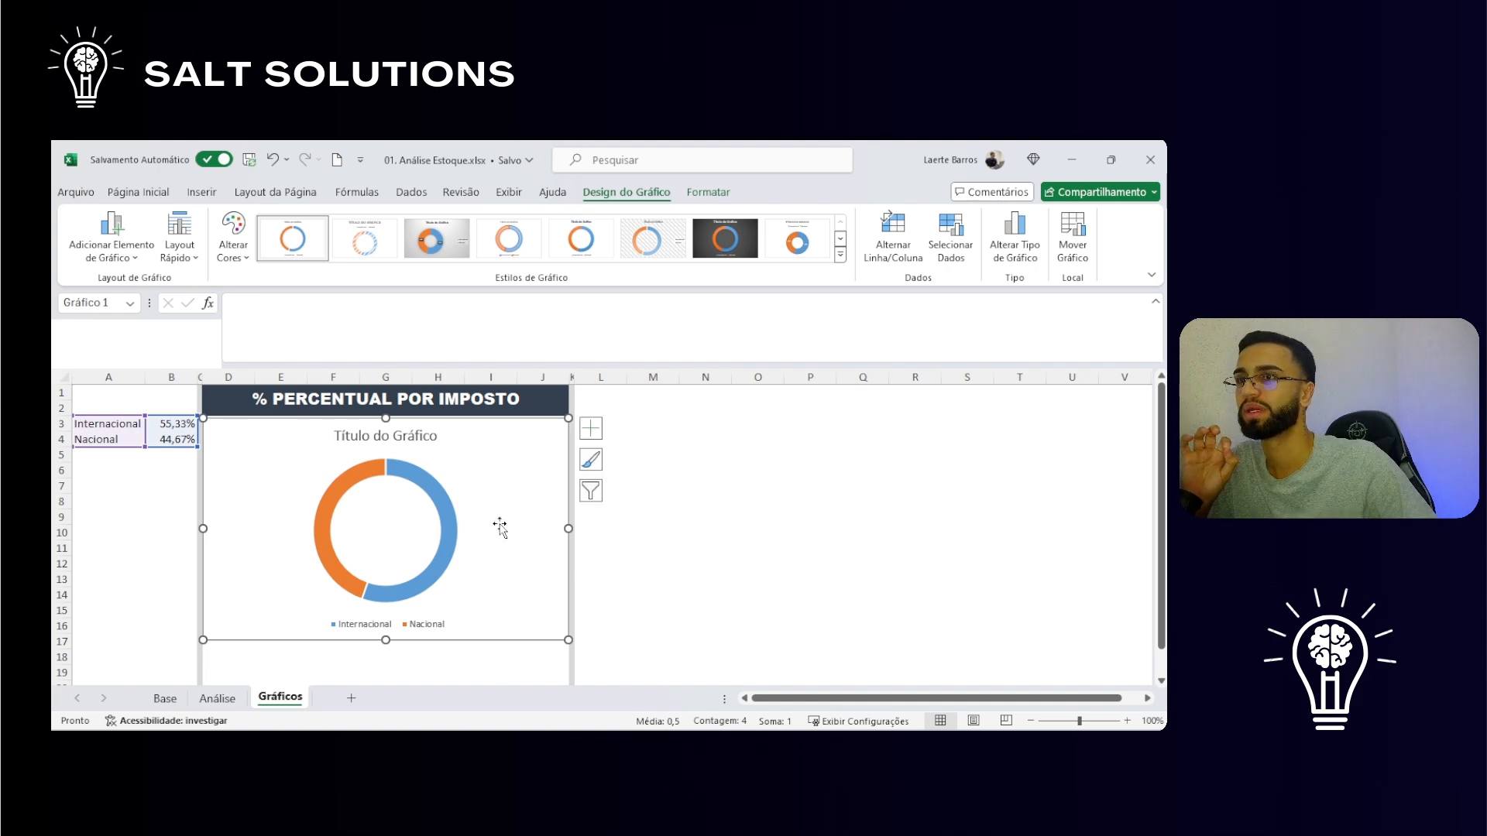
# Step: Apply the fifth chart style, with gradient-coloured ring segments, to the doughnut chart and delete its chart title
pyautogui.click(840, 254)
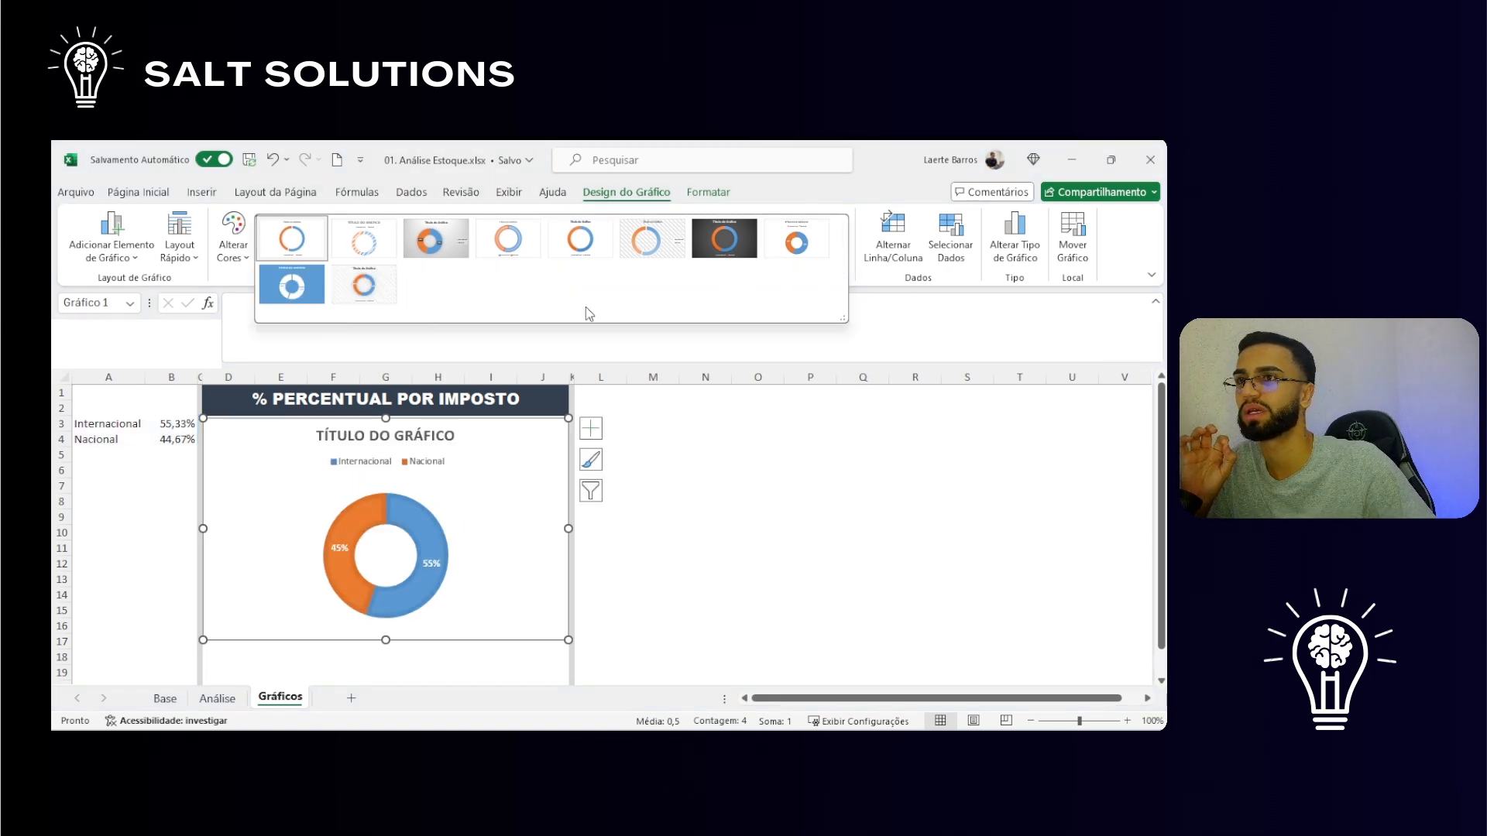
pyautogui.click(583, 258)
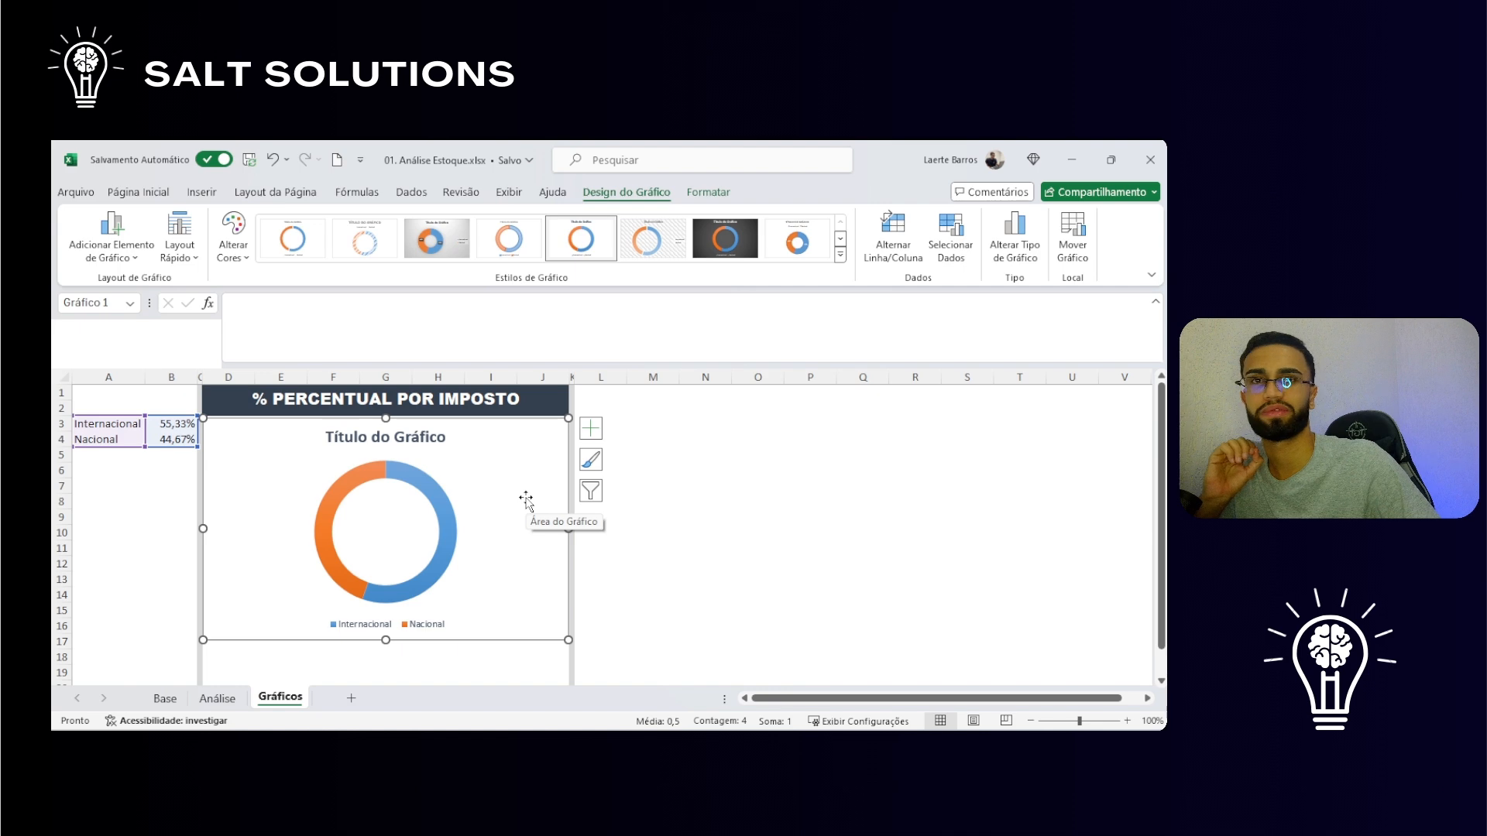
pyautogui.click(366, 432)
pyautogui.doubleClick(360, 433)
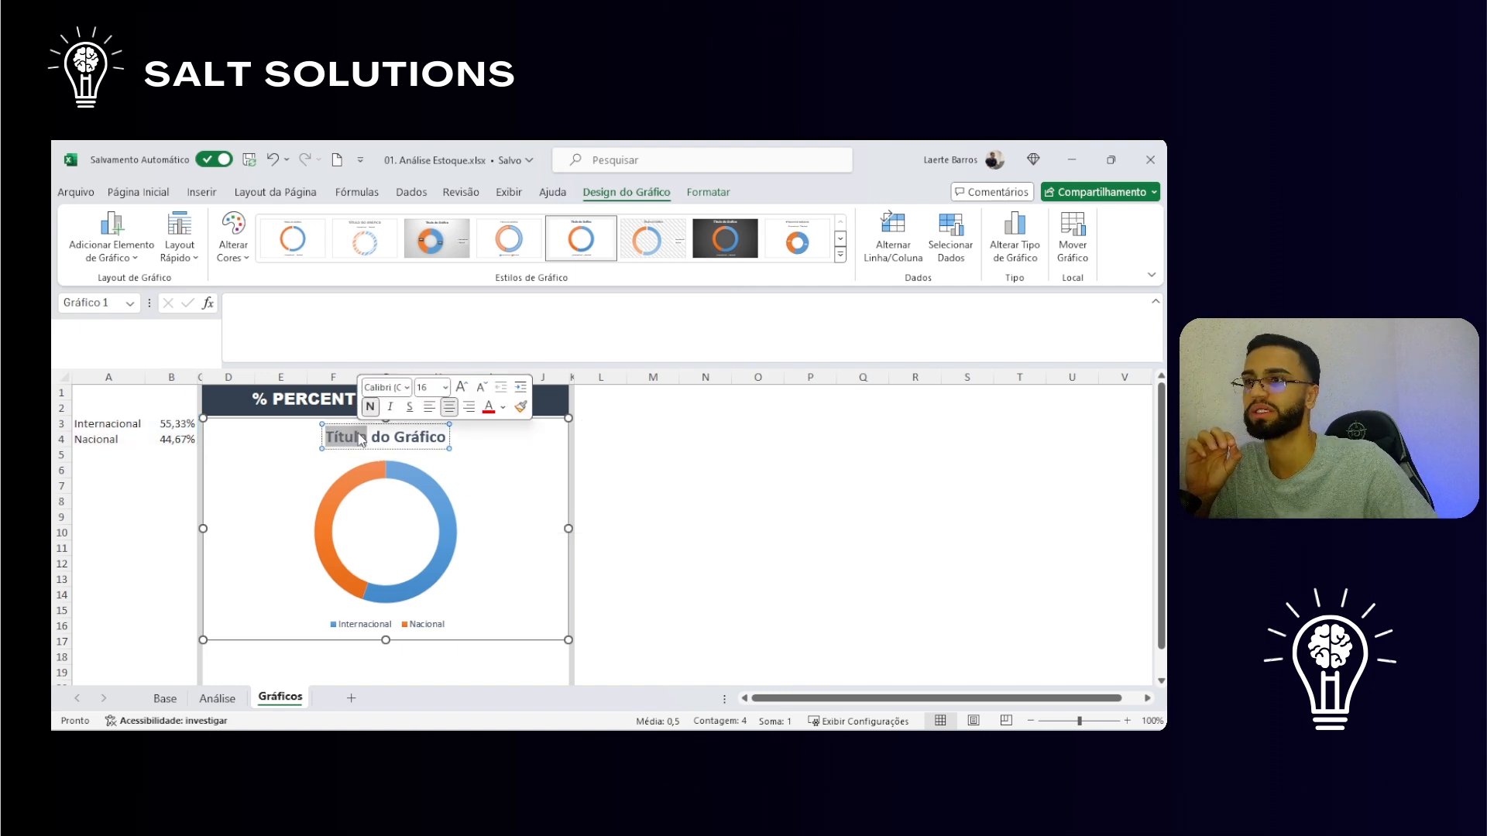
pyautogui.click(416, 449)
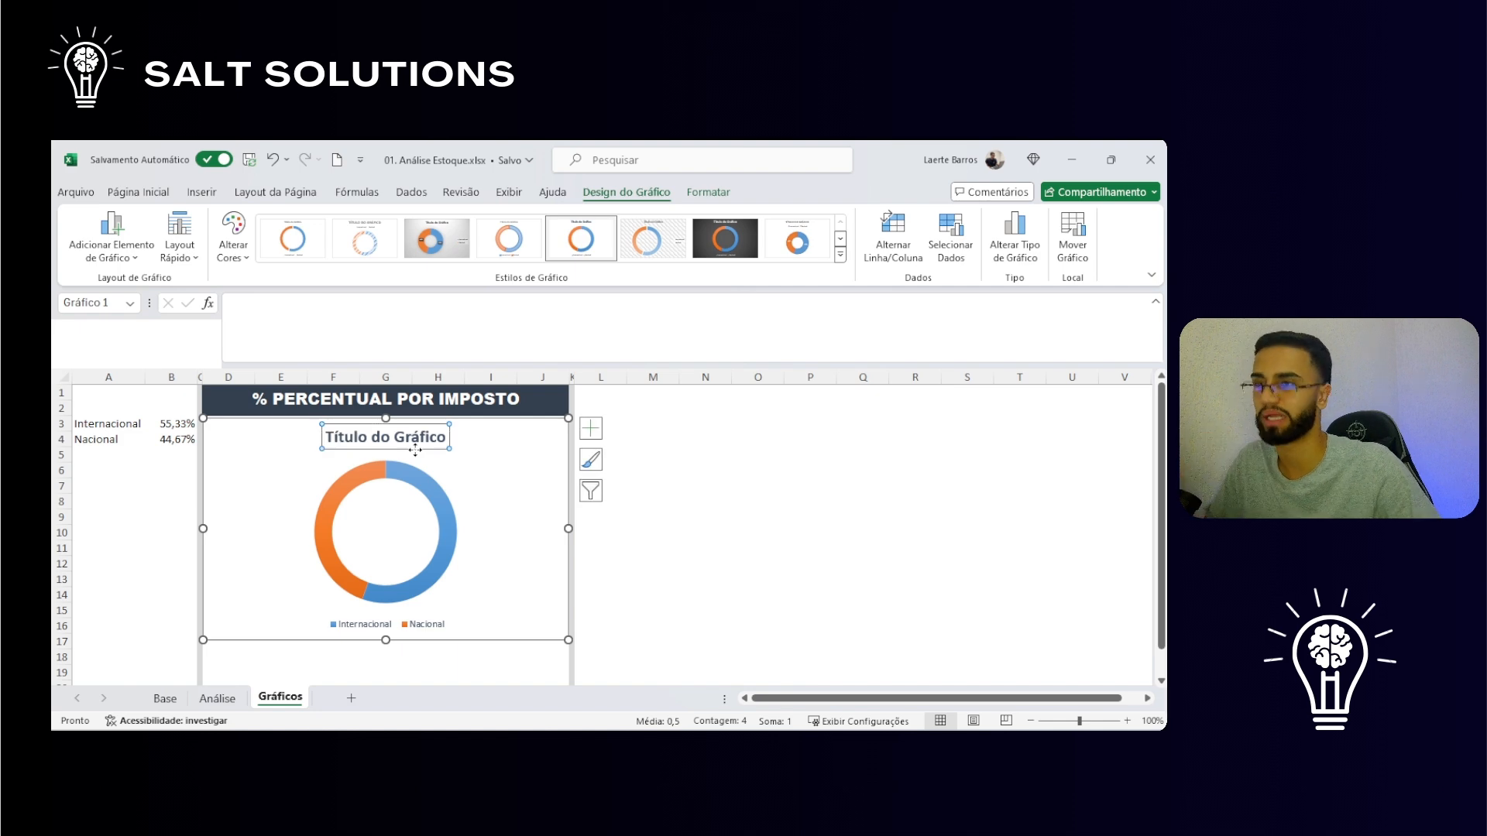
pyautogui.press('Delete')
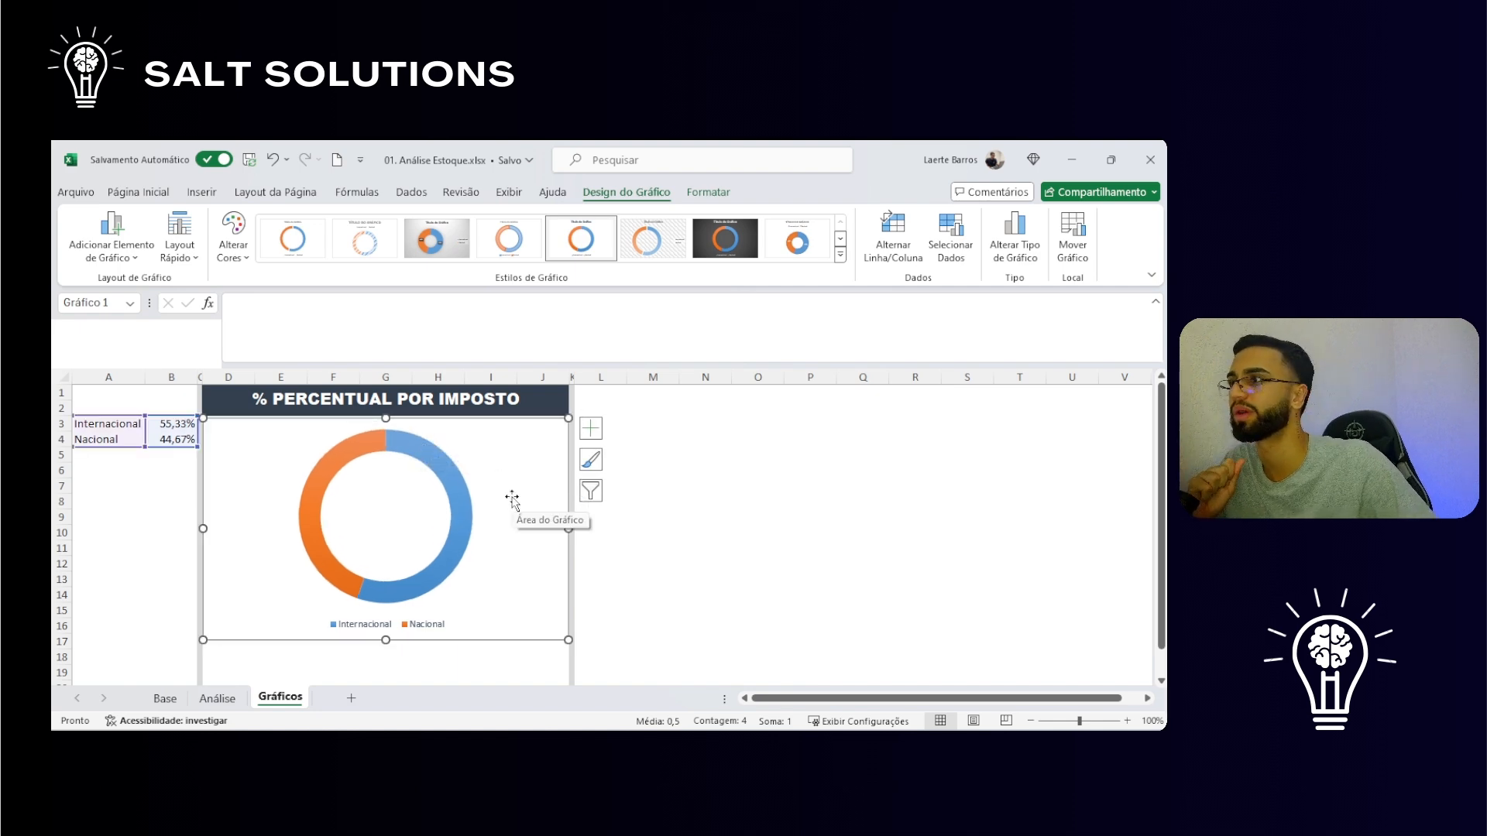
# Step: Add data labels (Rótulos de Dados) to the doughnut chart
pyautogui.click(591, 432)
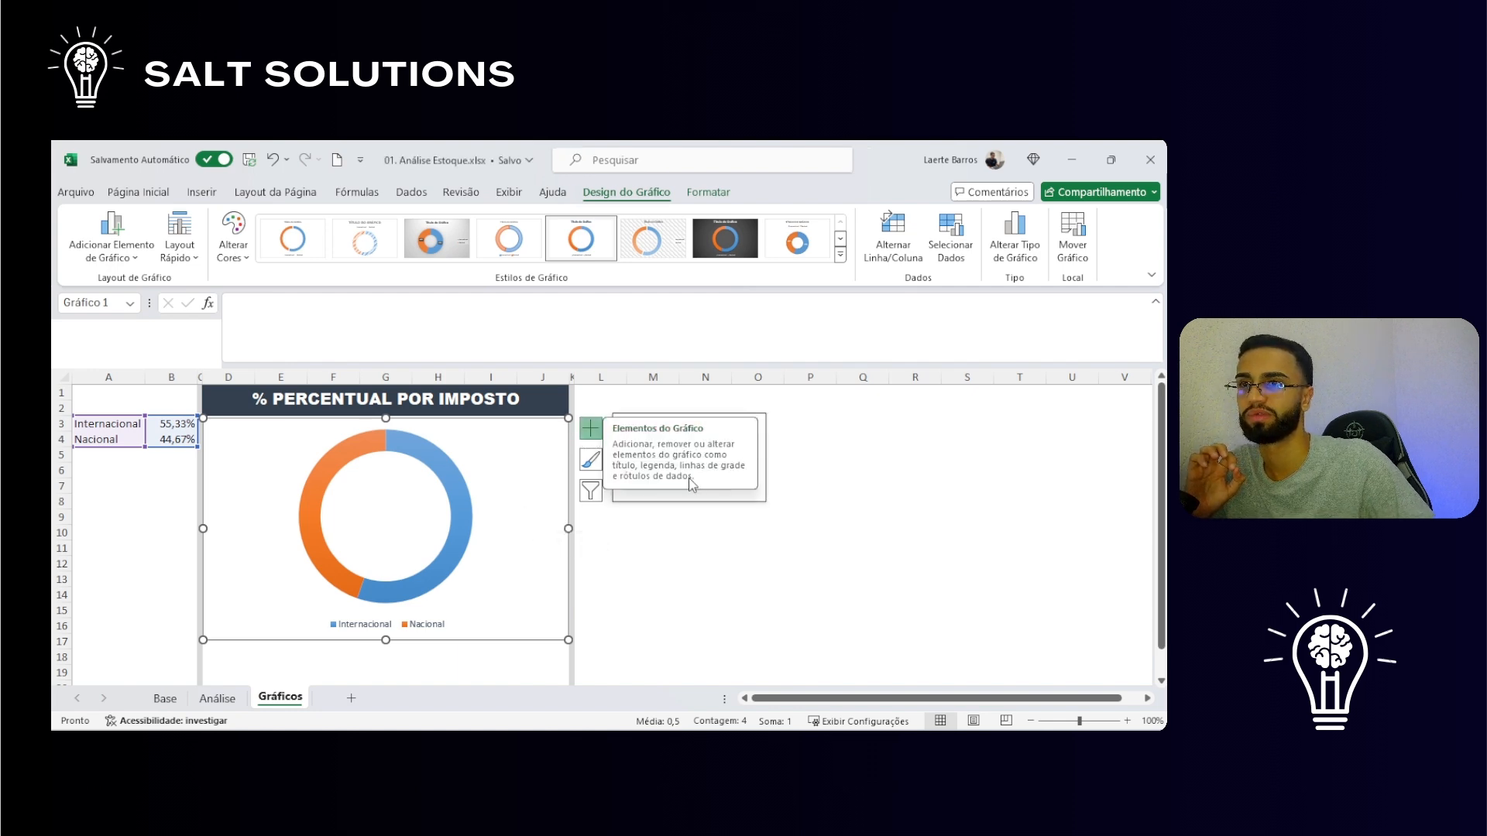
pyautogui.click(456, 514)
pyautogui.click(891, 569)
pyautogui.click(522, 459)
pyautogui.click(591, 428)
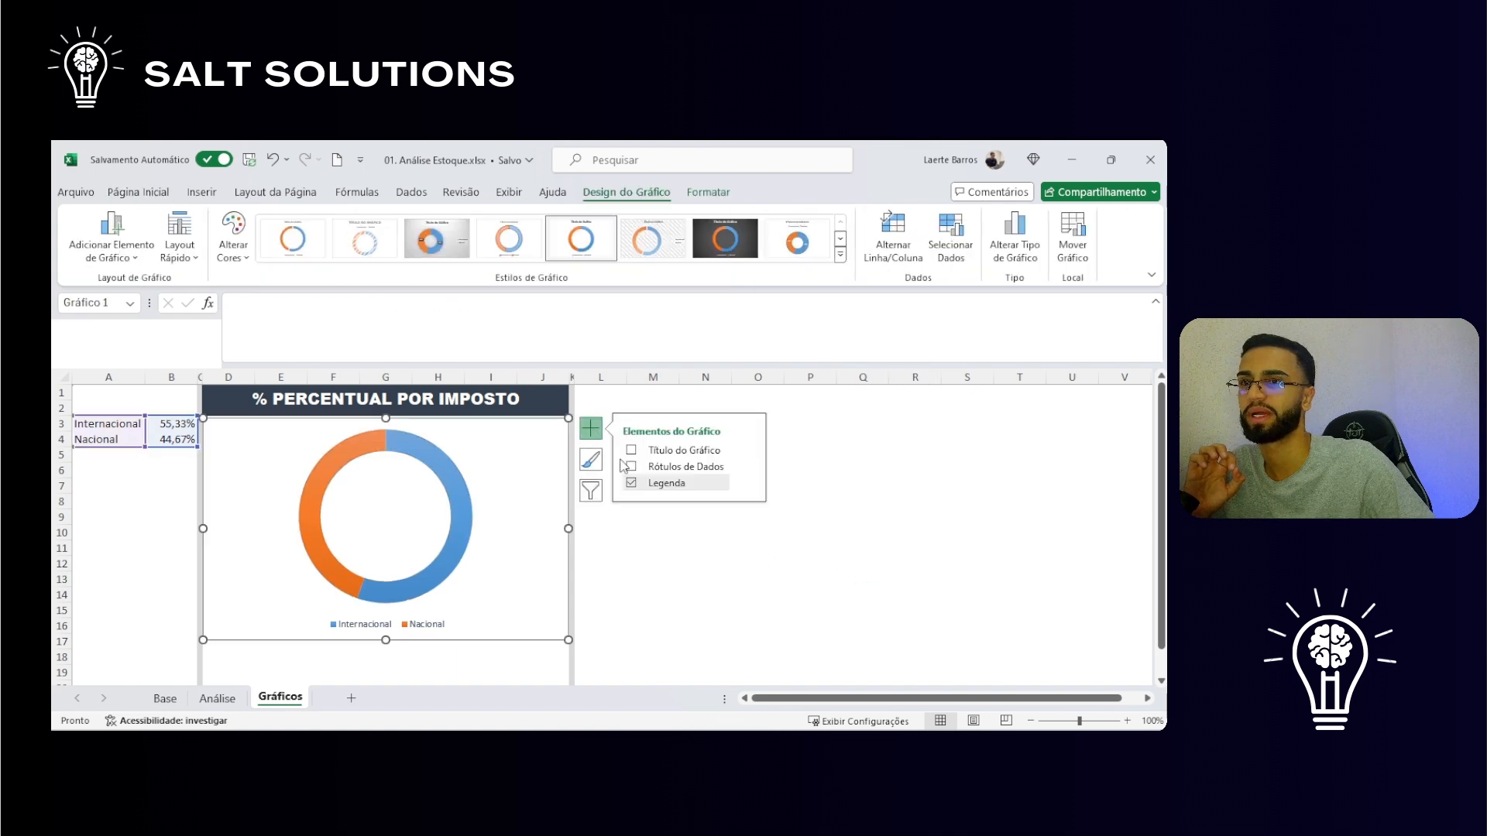
pyautogui.click(631, 467)
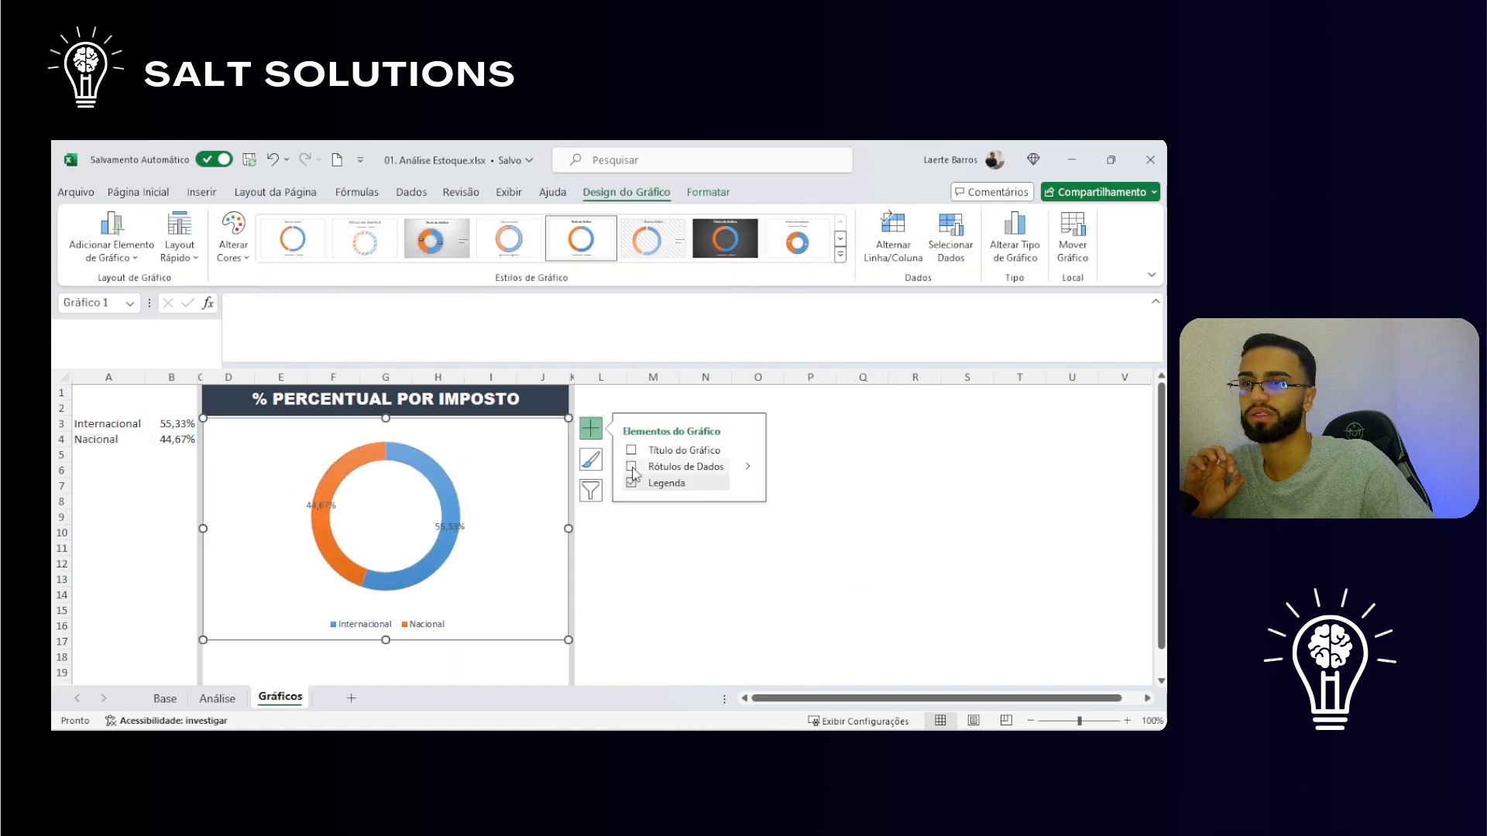
pyautogui.click(747, 467)
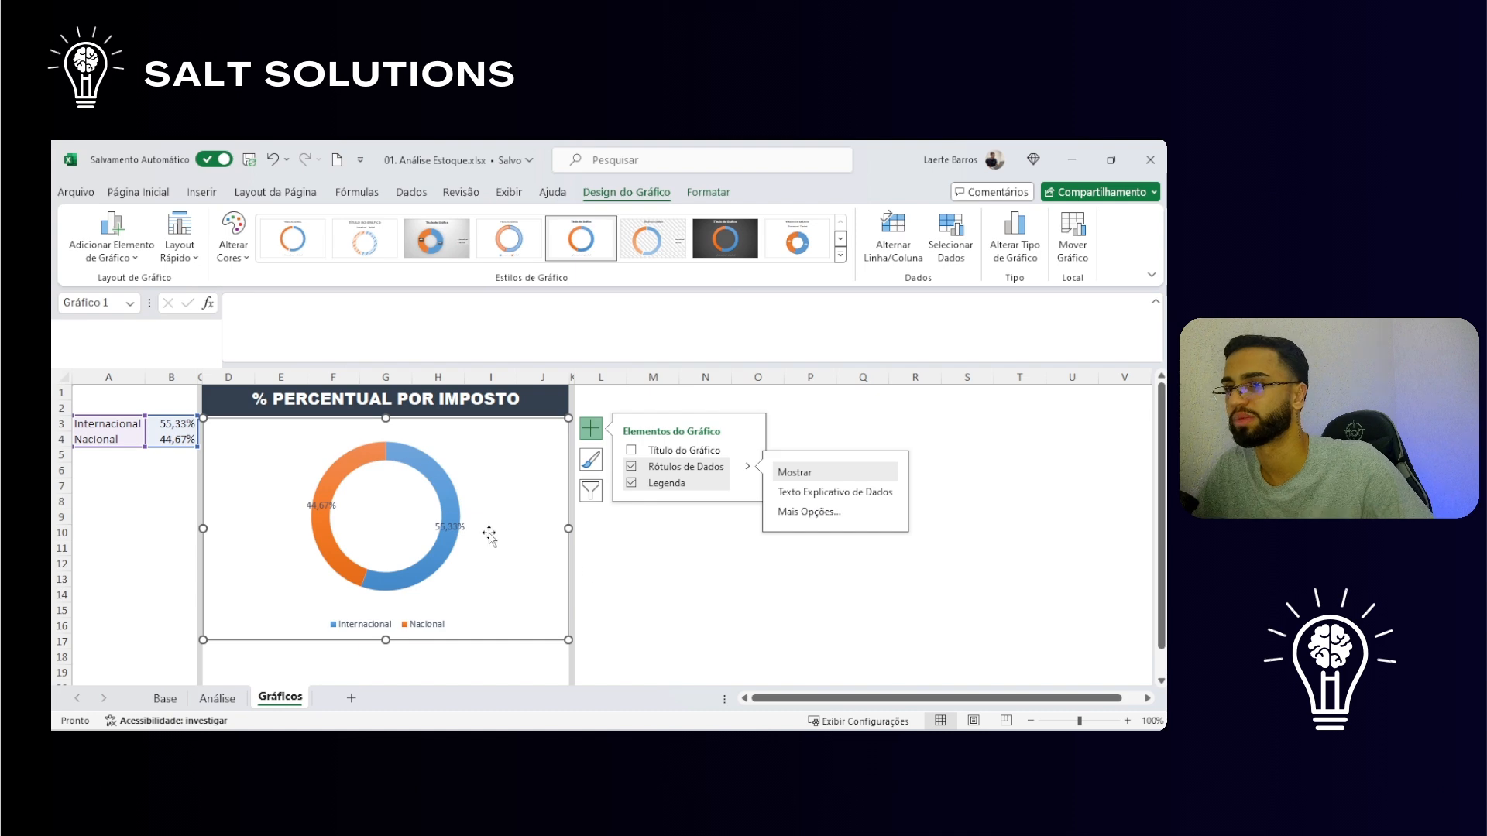
# Step: Move the Internacional and Nacional data labels off the ring to the outside of their segments
pyautogui.click(450, 527)
pyautogui.click(449, 526)
pyautogui.moveTo(450, 526); pyautogui.dragTo(496, 505)
pyautogui.click(322, 504)
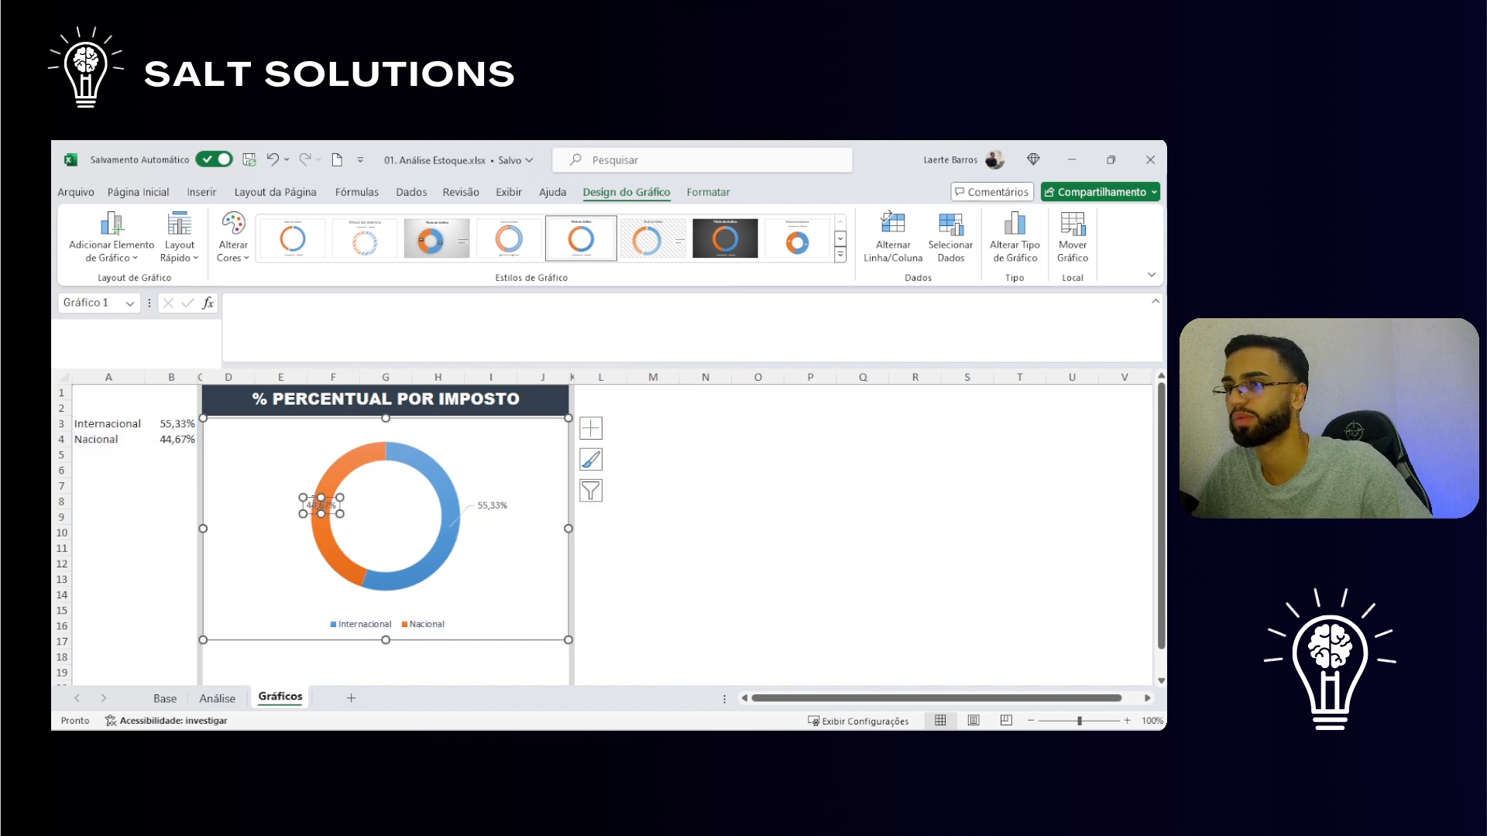
pyautogui.moveTo(311, 496); pyautogui.dragTo(276, 473)
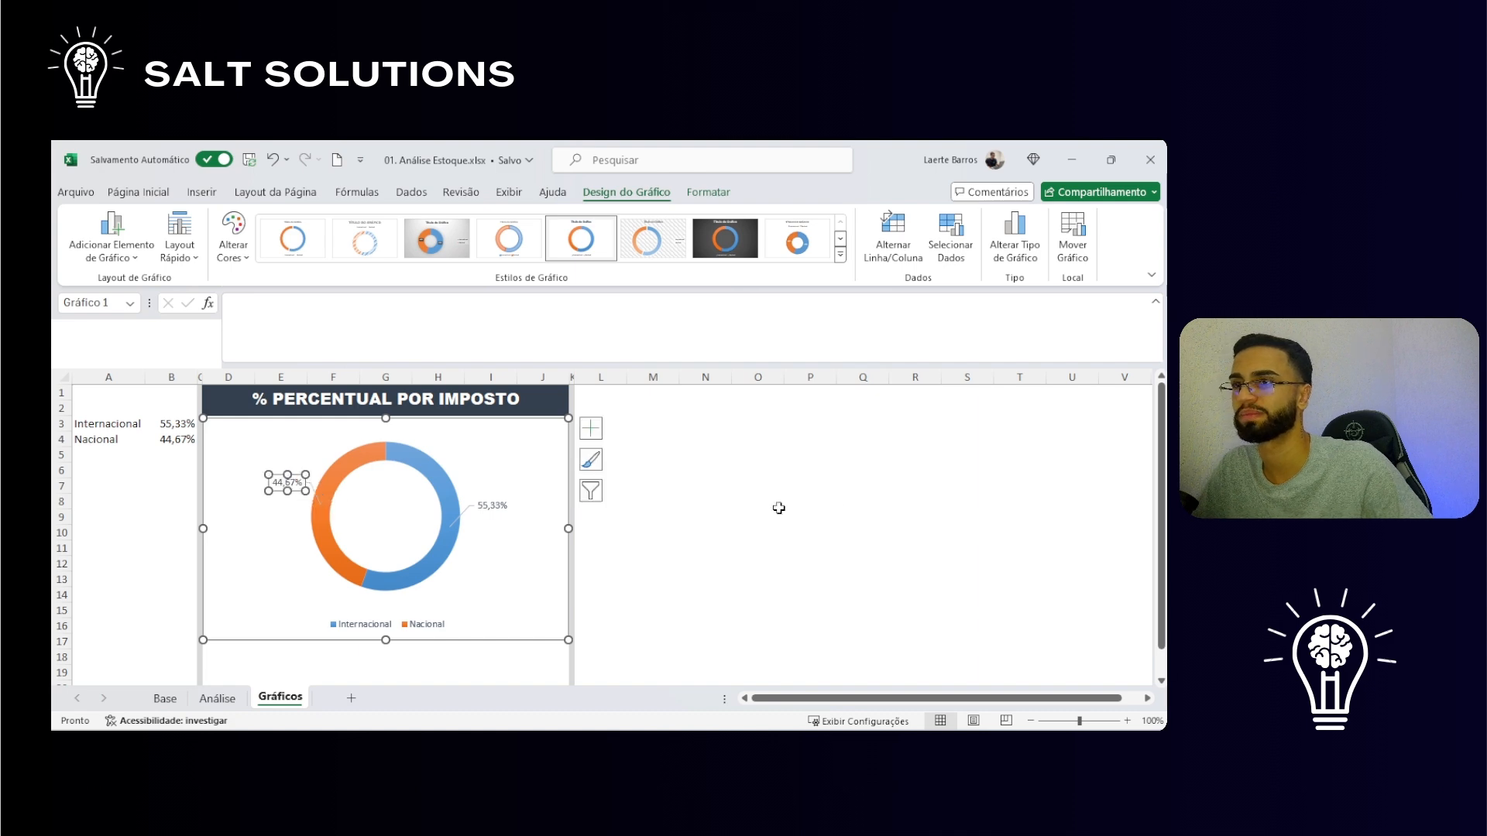
pyautogui.click(844, 505)
pyautogui.click(499, 457)
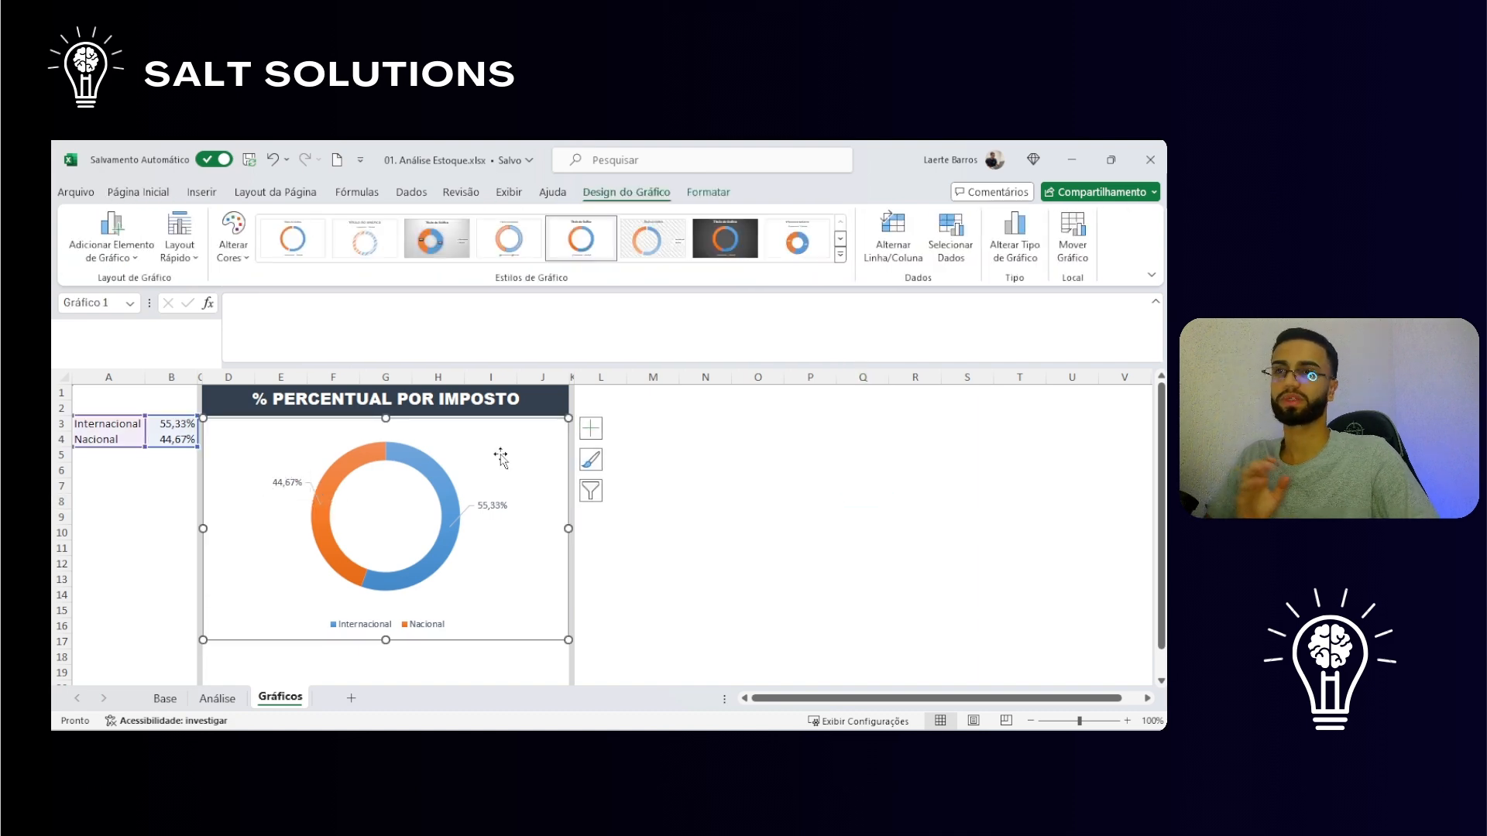
# Step: Remove the fill (Sem Preenchimento) and outline (Sem Contorno) from the doughnut chart's area
pyautogui.click(708, 192)
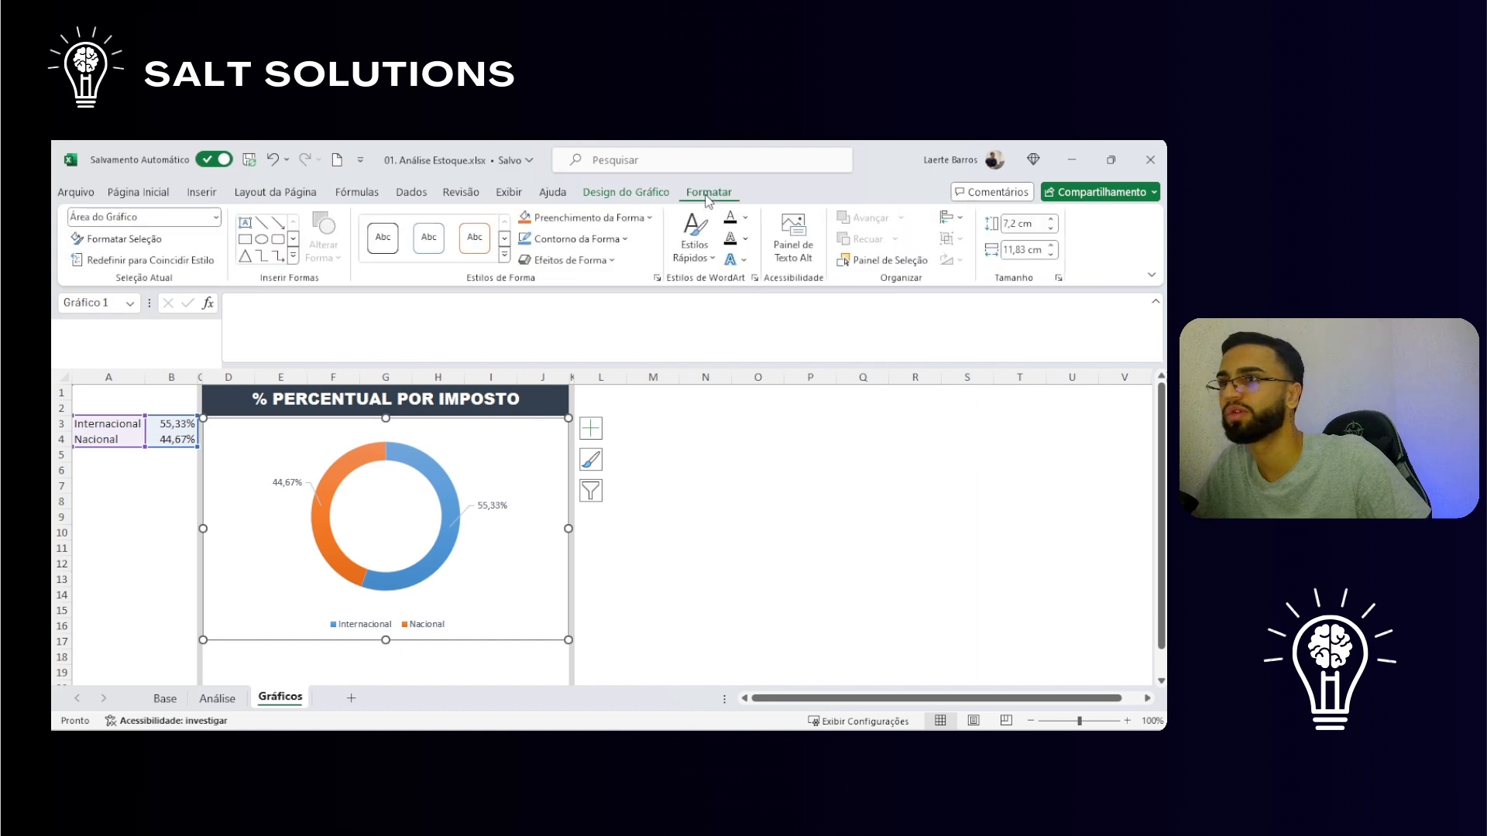
pyautogui.click(588, 218)
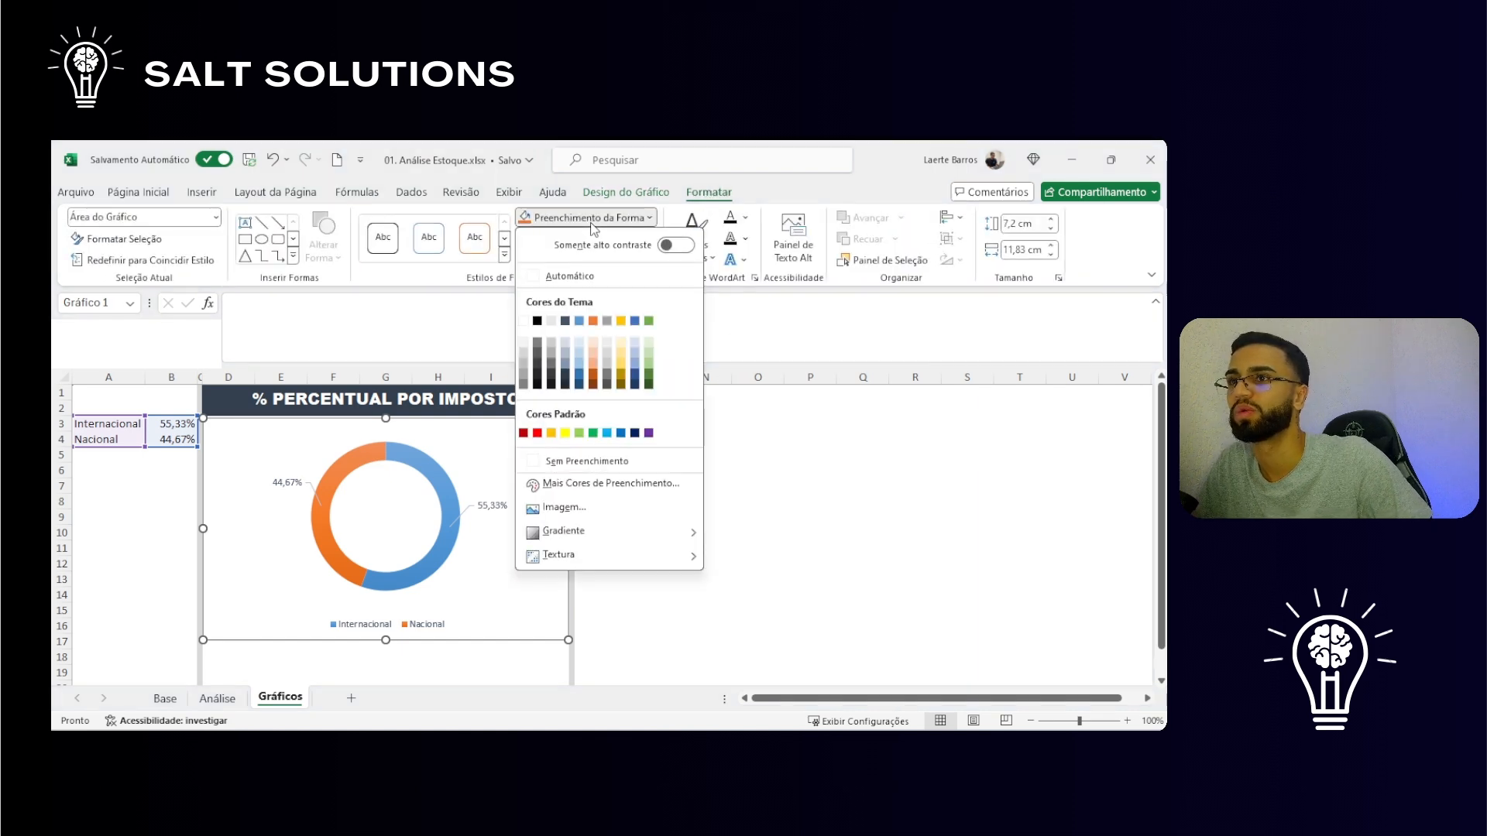
pyautogui.click(555, 461)
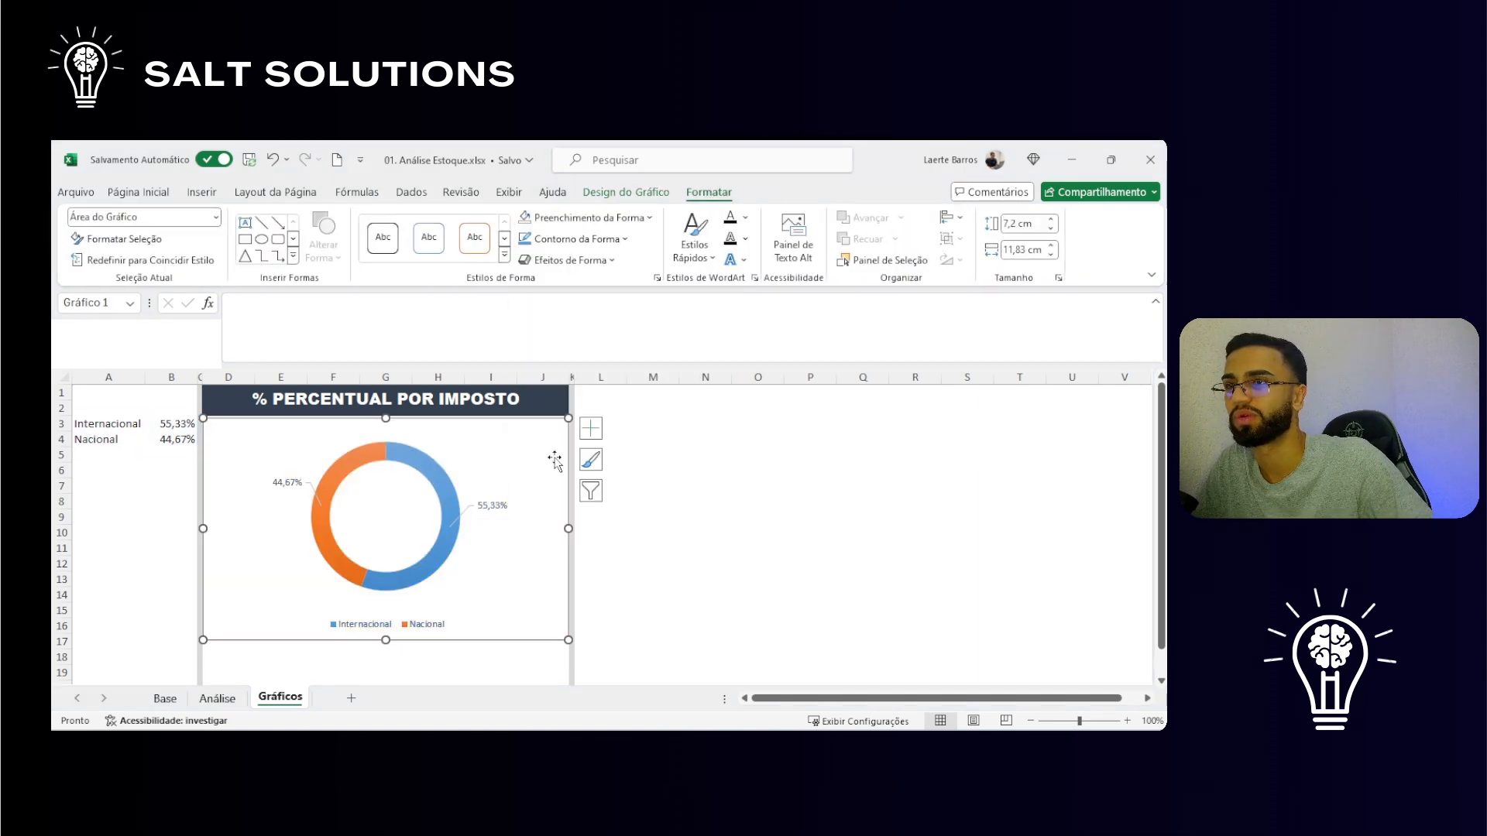
pyautogui.click(574, 239)
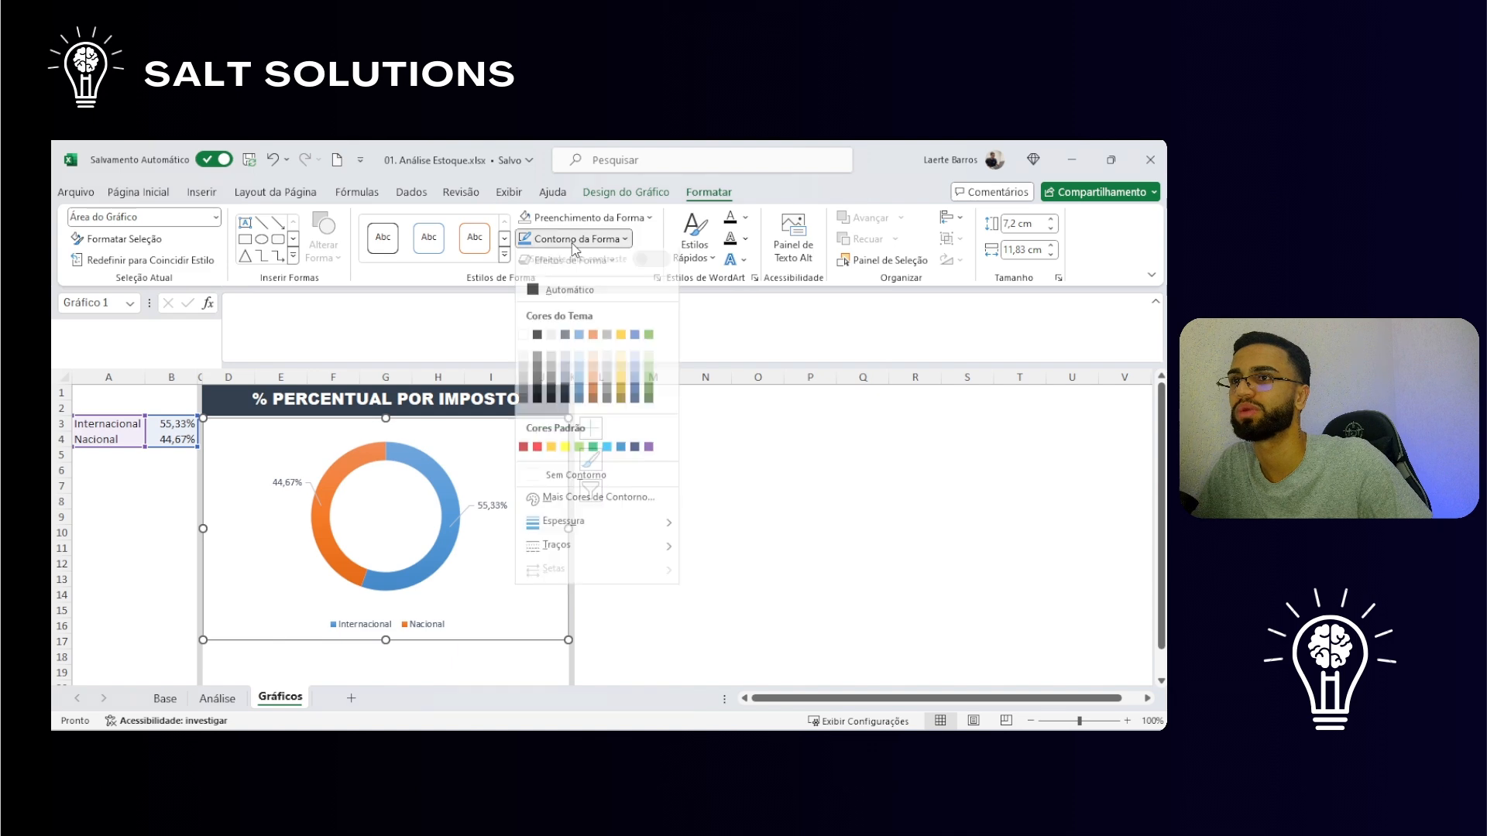
pyautogui.click(550, 487)
pyautogui.click(770, 505)
# Step: Resize the doughnut chart to about 7,19 cm high by 11,49 cm wide, within the grey column borders under the banner
pyautogui.click(521, 454)
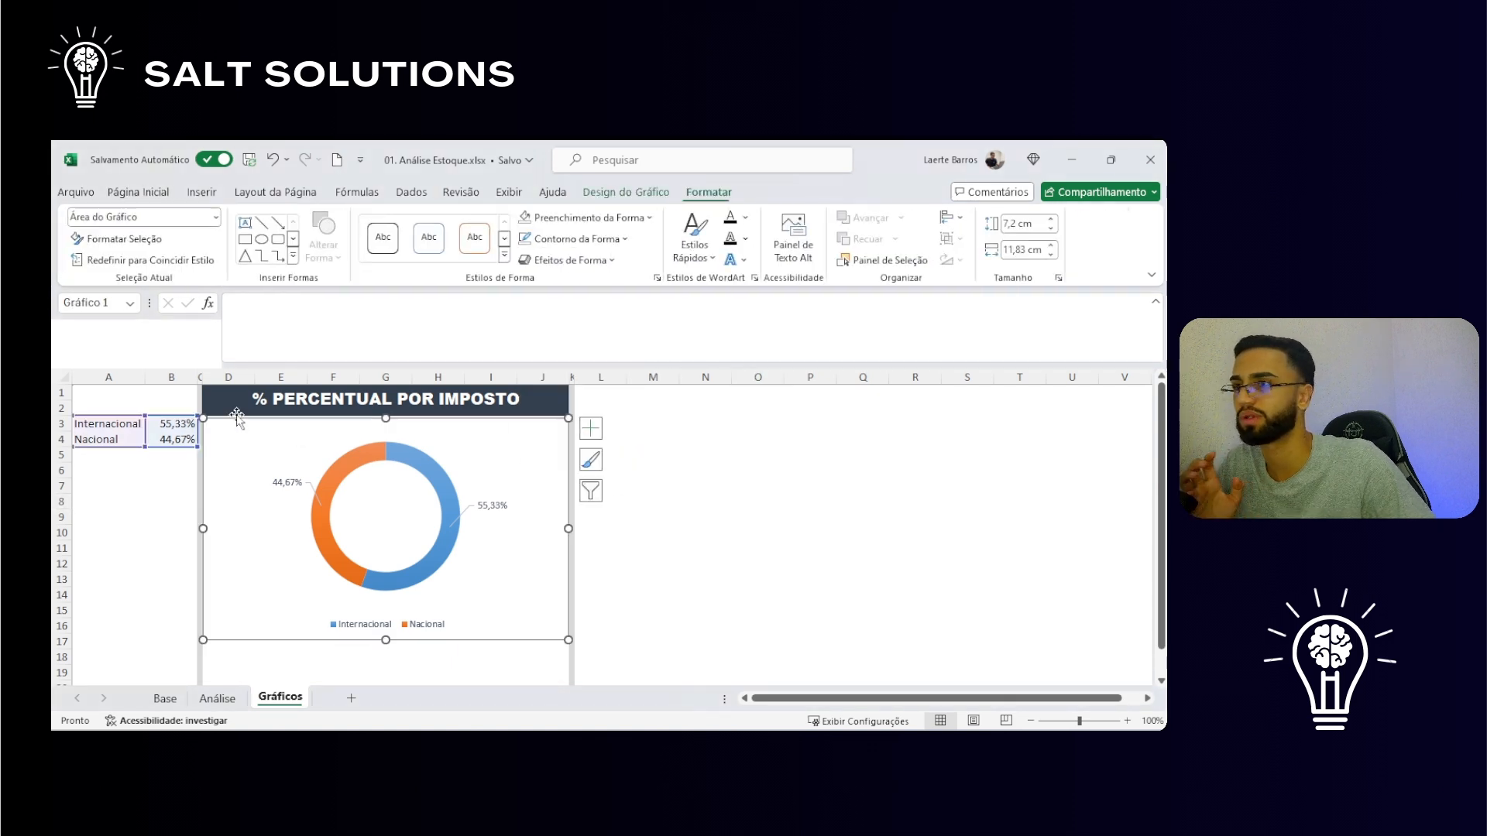
pyautogui.moveTo(209, 419); pyautogui.dragTo(196, 416)
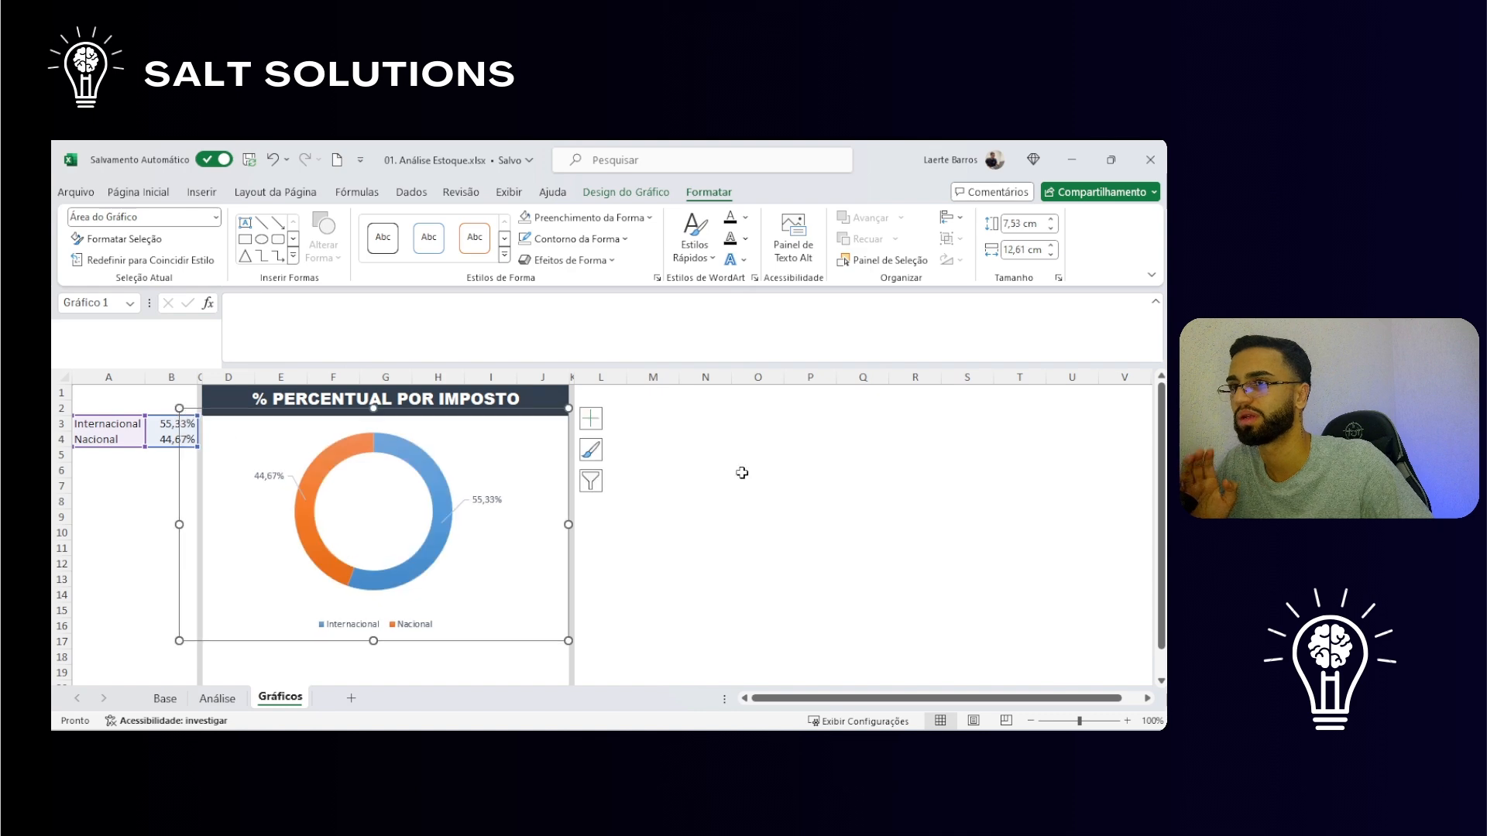
pyautogui.click(741, 472)
pyautogui.click(248, 463)
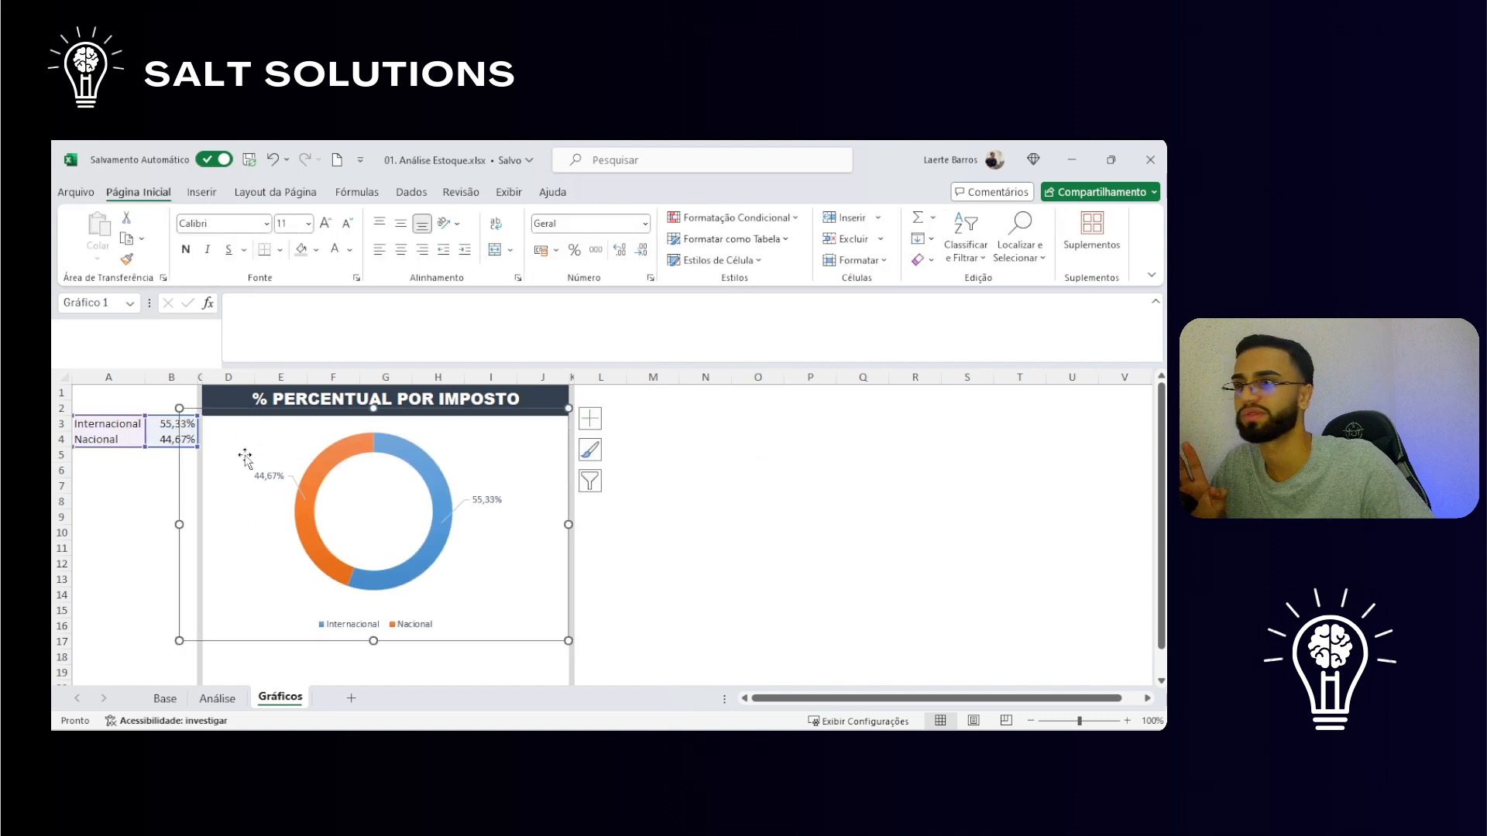
pyautogui.moveTo(179, 408); pyautogui.dragTo(204, 419)
pyautogui.moveTo(563, 421); pyautogui.dragTo(558, 420)
pyautogui.click(644, 457)
# Step: Fill the Internacional segment of the doughnut chart with the darkest shade of the theme blue
pyautogui.click(523, 443)
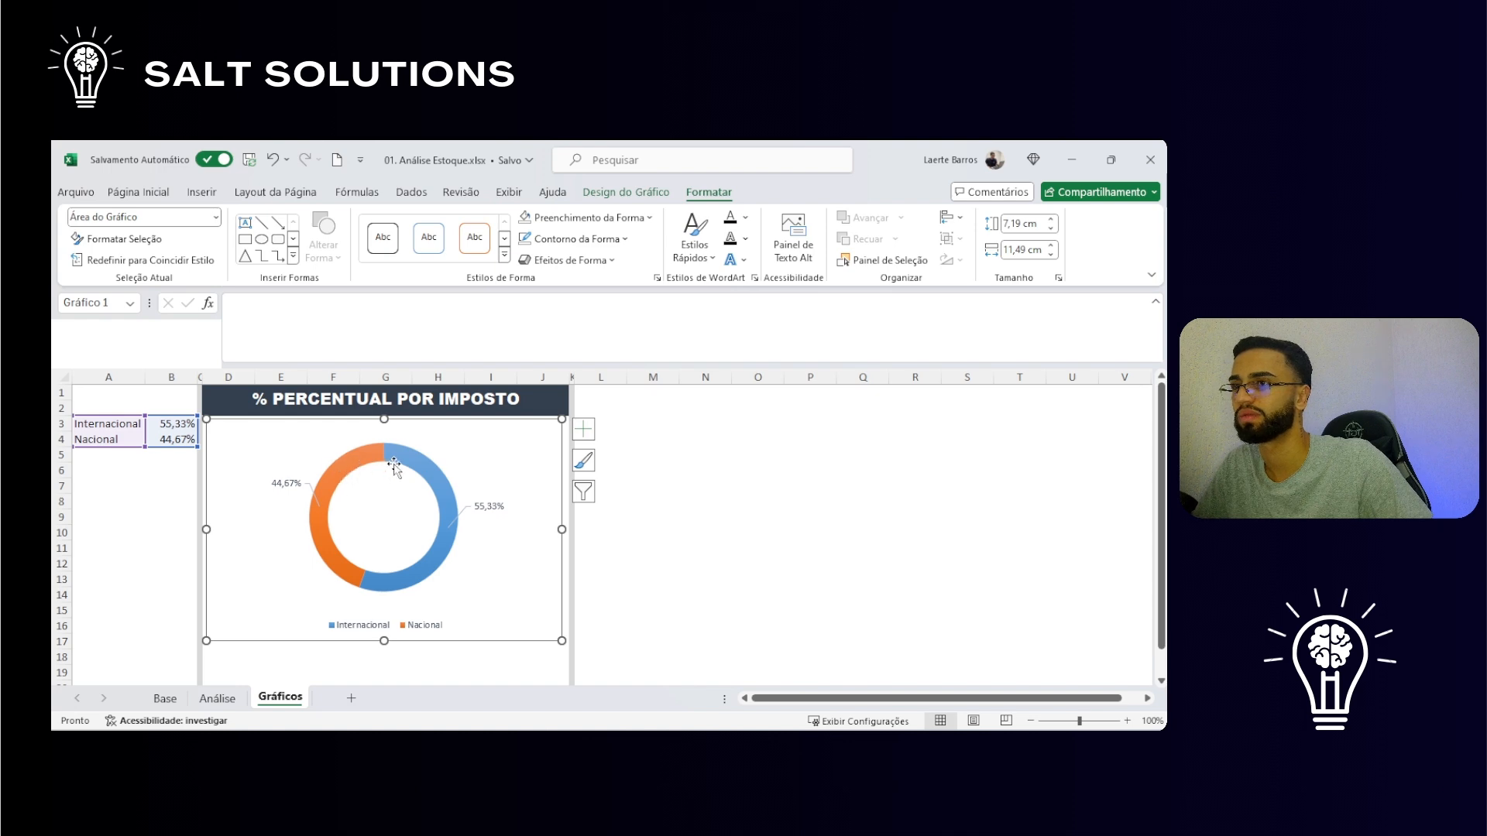
pyautogui.click(415, 457)
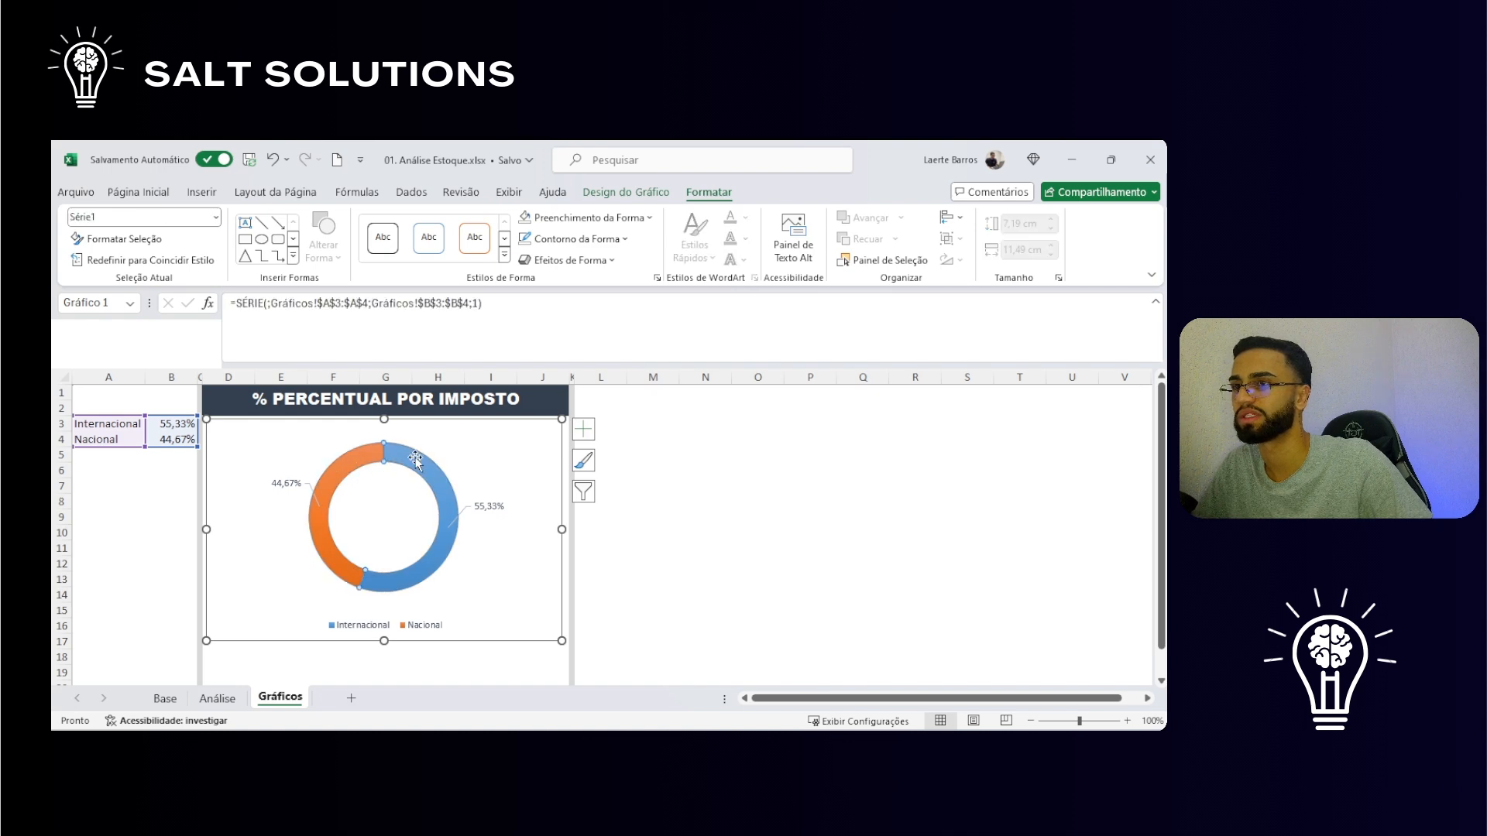
pyautogui.click(138, 192)
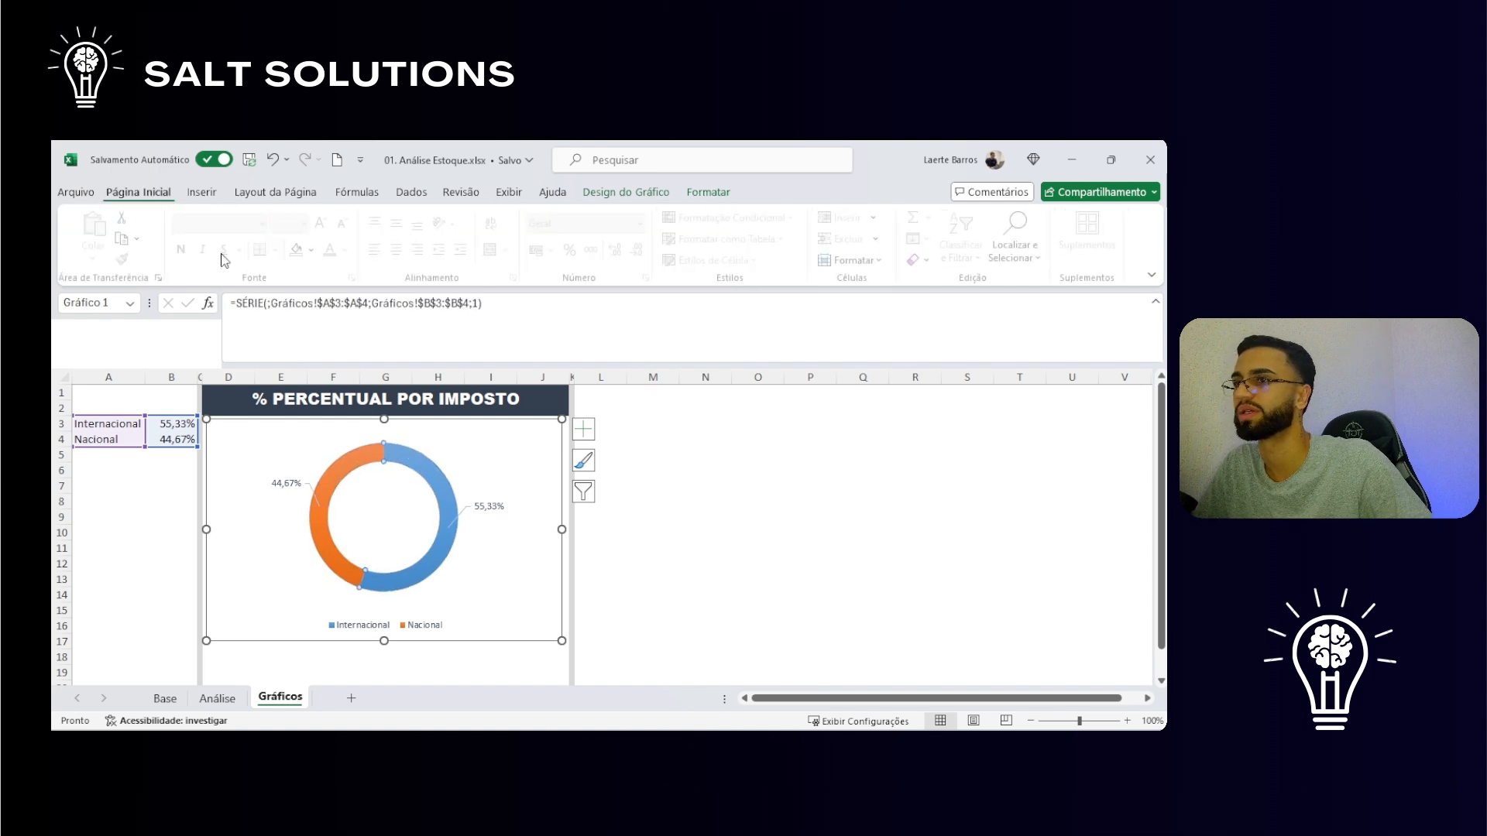
pyautogui.click(841, 570)
pyautogui.click(443, 487)
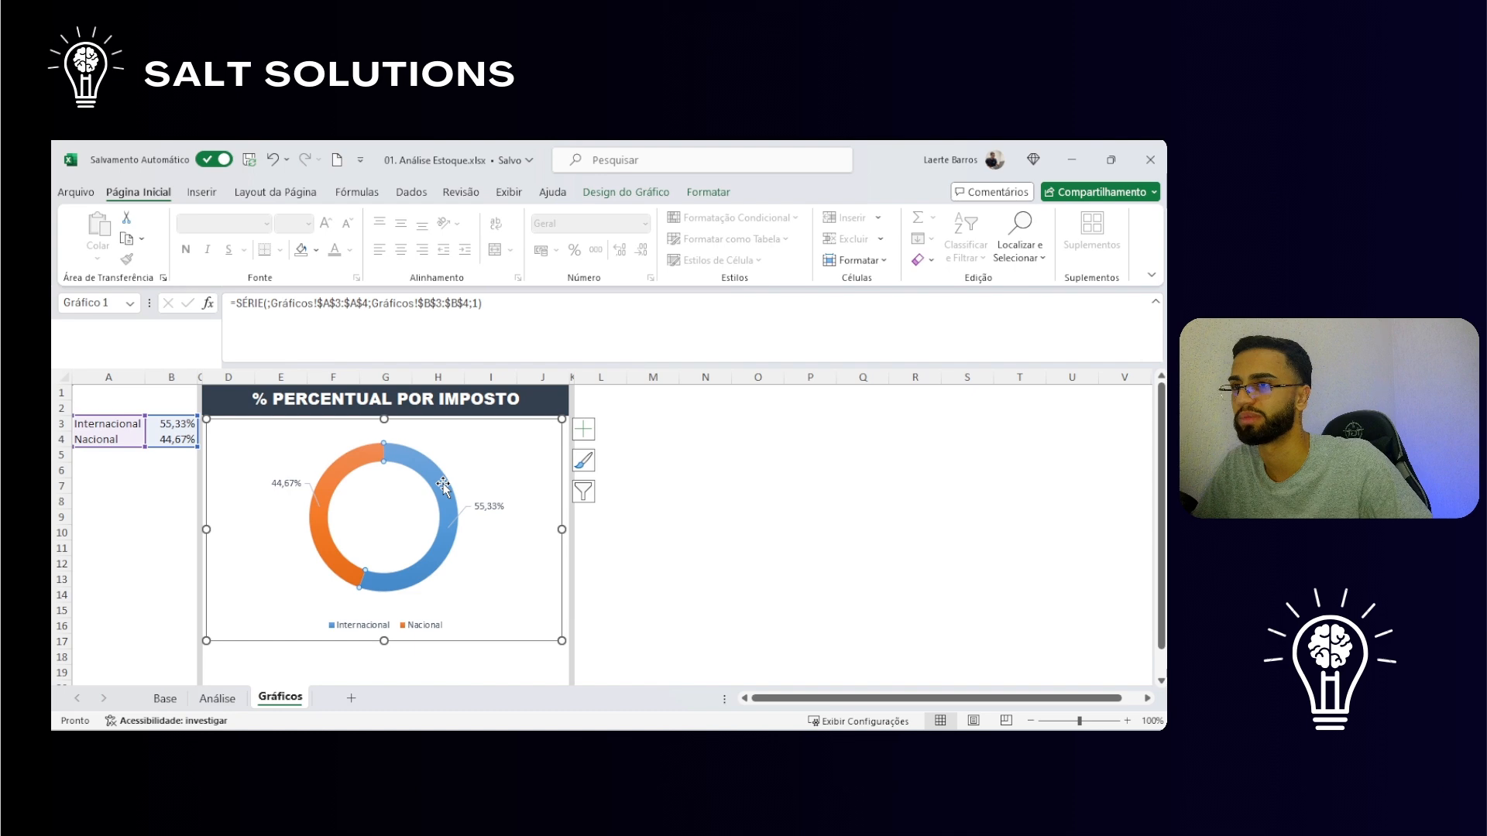
pyautogui.click(316, 250)
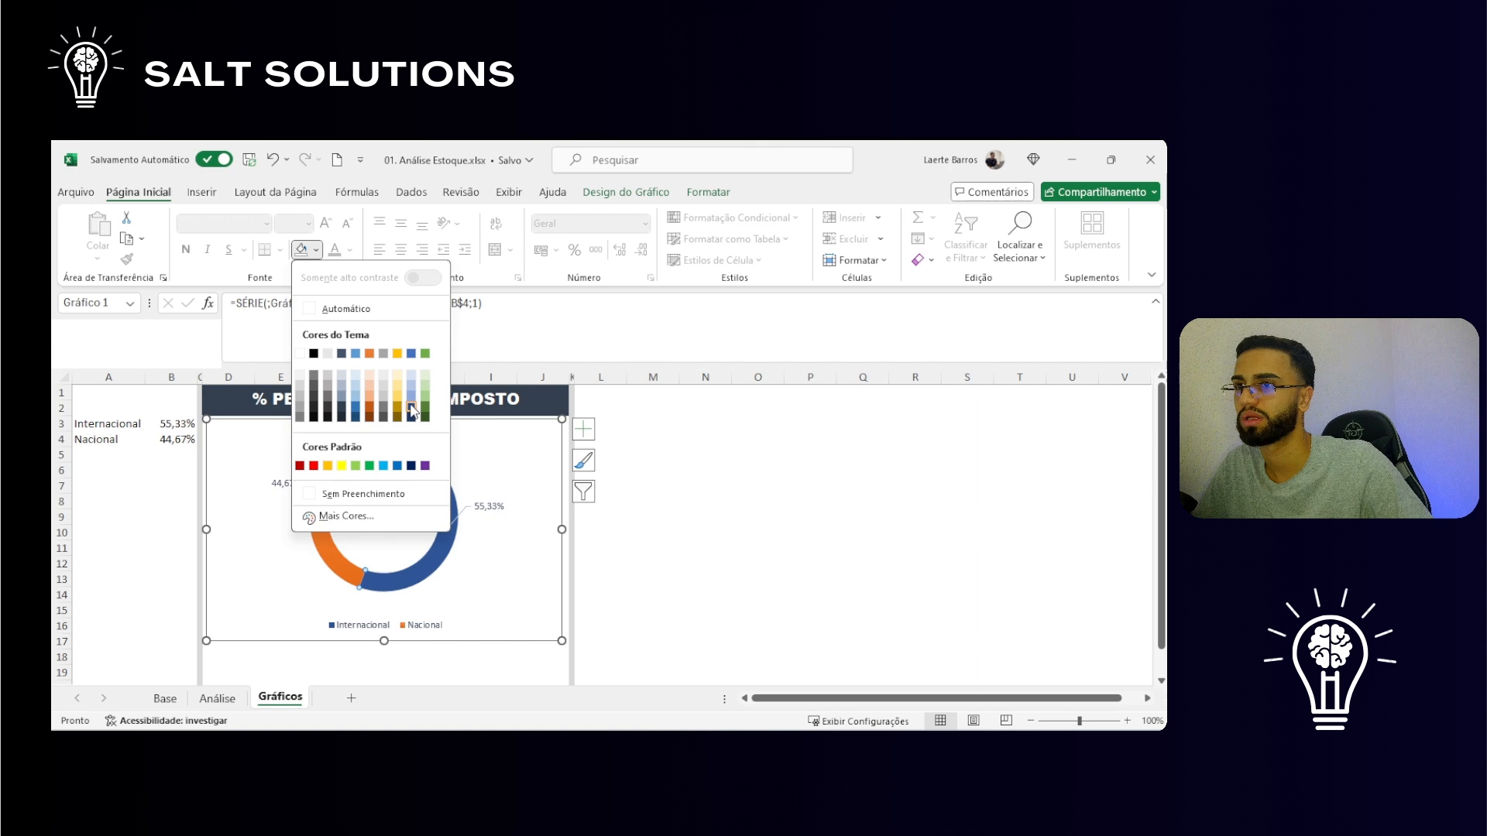
pyautogui.click(411, 419)
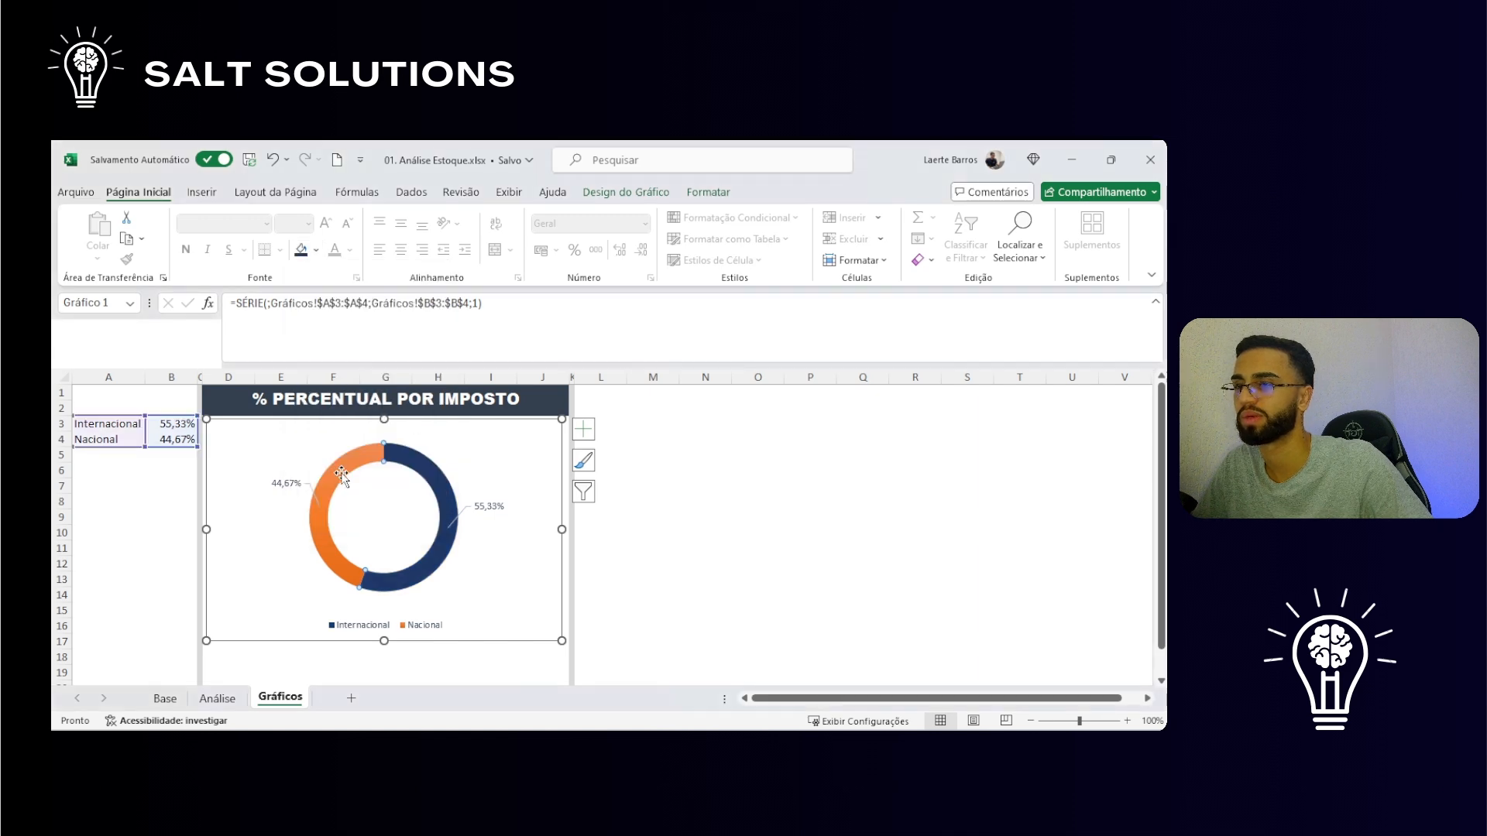
# Step: Fill the Nacional segment of the doughnut chart with a light shade of the same theme blue
pyautogui.click(315, 249)
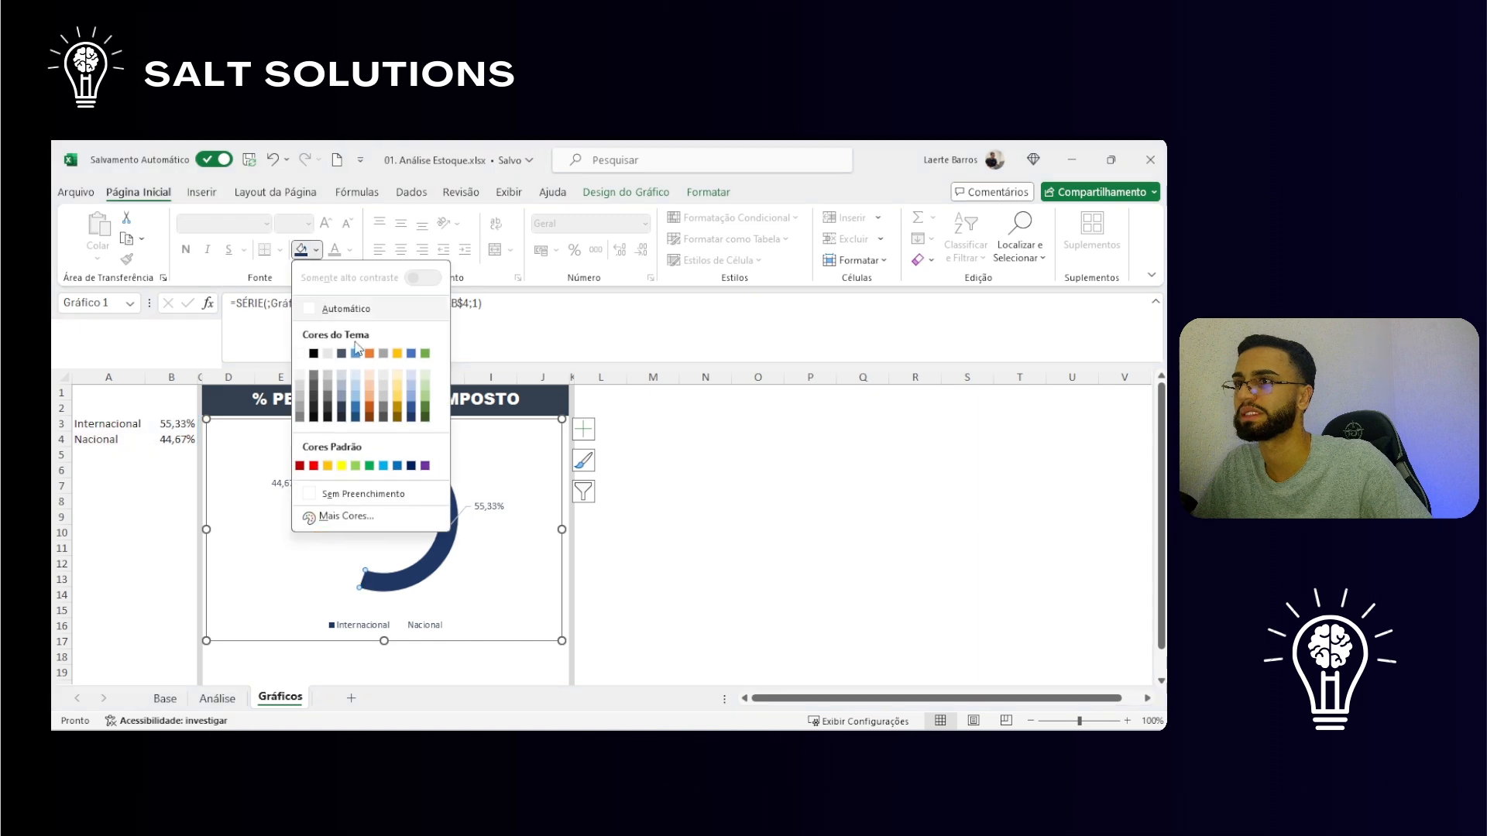
pyautogui.click(411, 397)
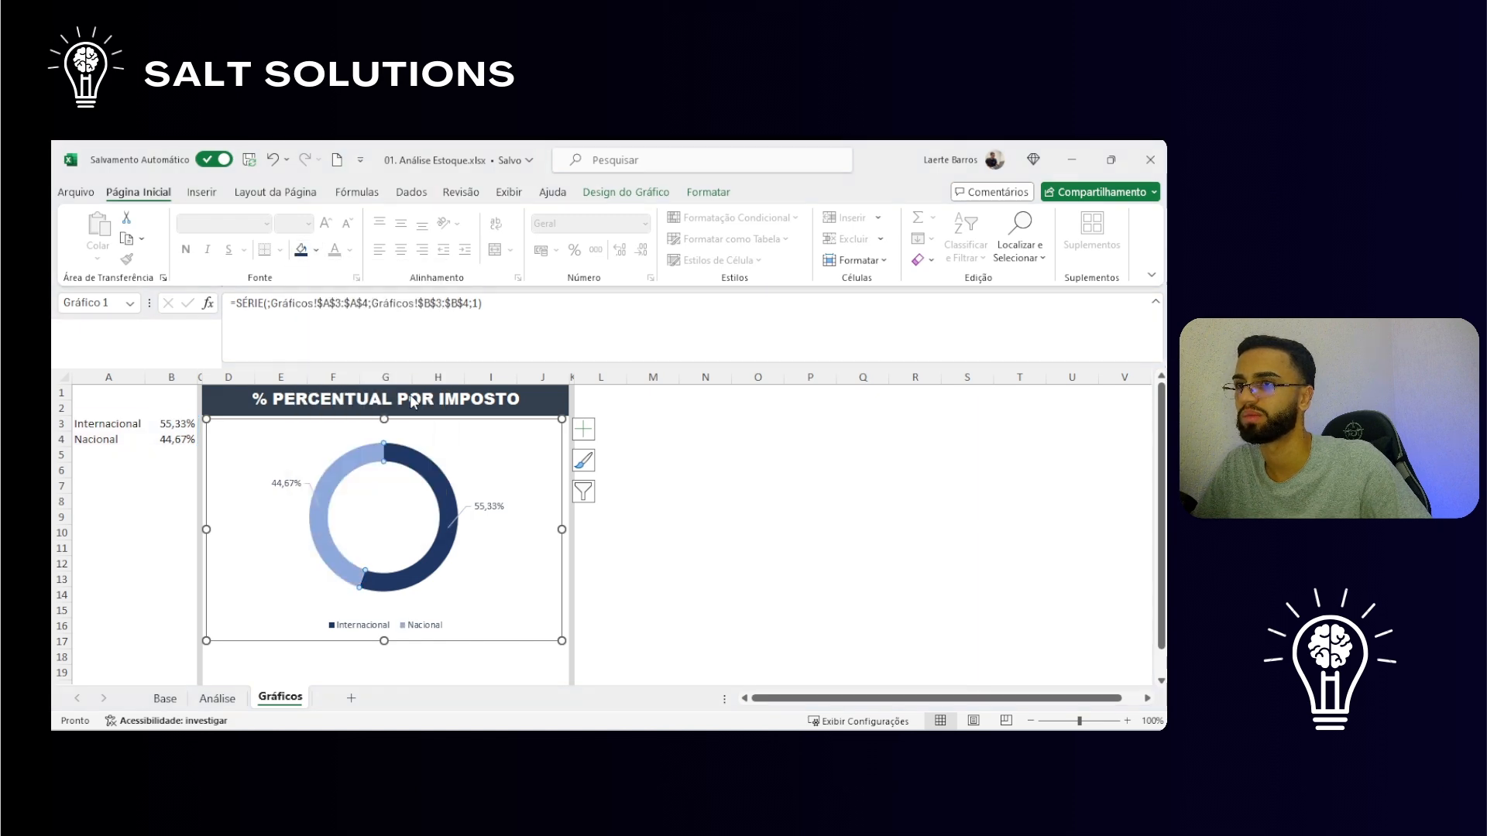
pyautogui.click(742, 515)
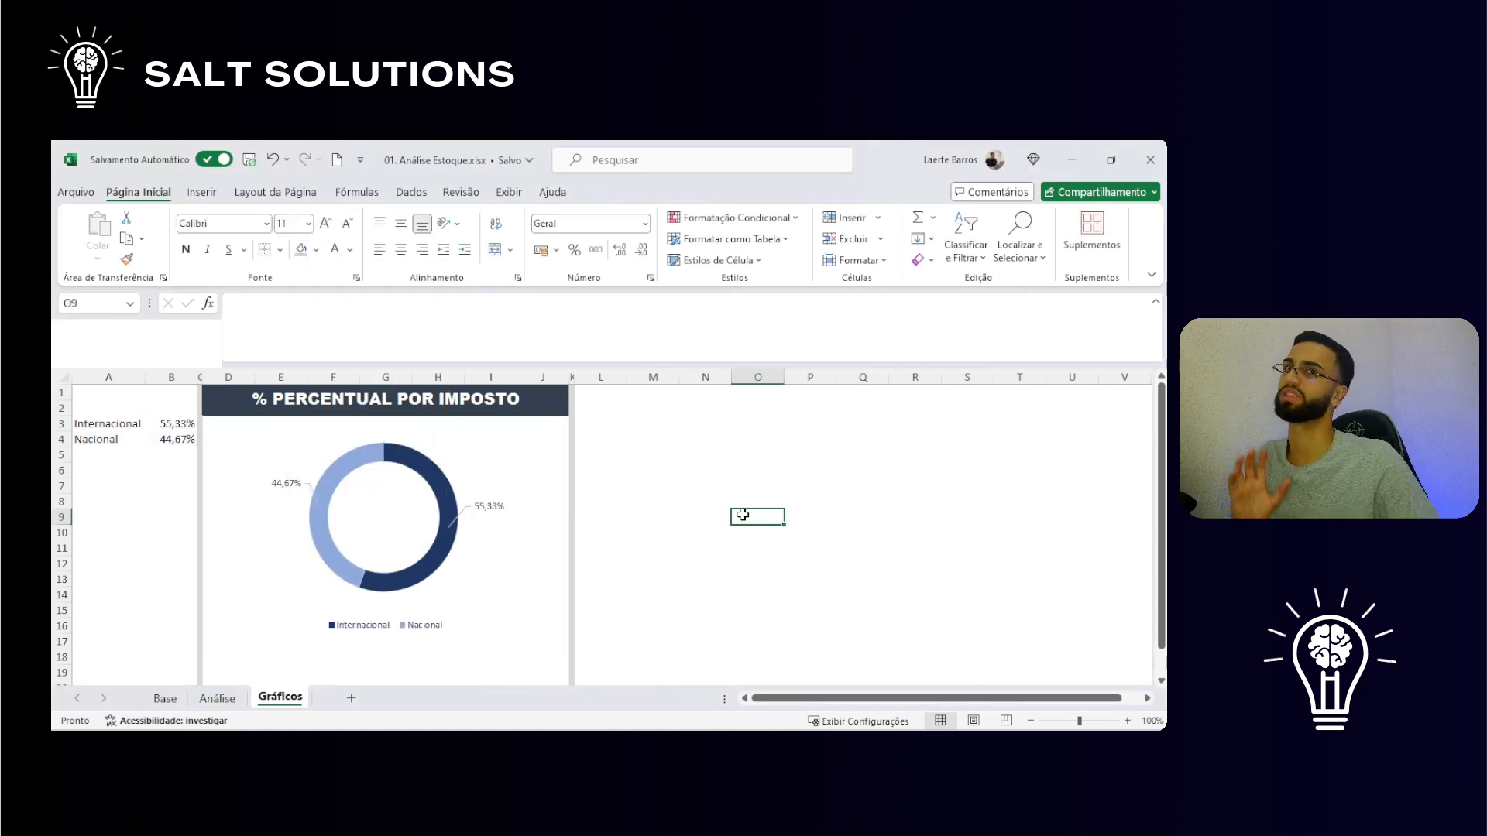
# Step: Examine the Internacional and Nacional percentages and the city and company tables on the Análise sheet against the Gráficos sheet's chart
pyautogui.click(219, 697)
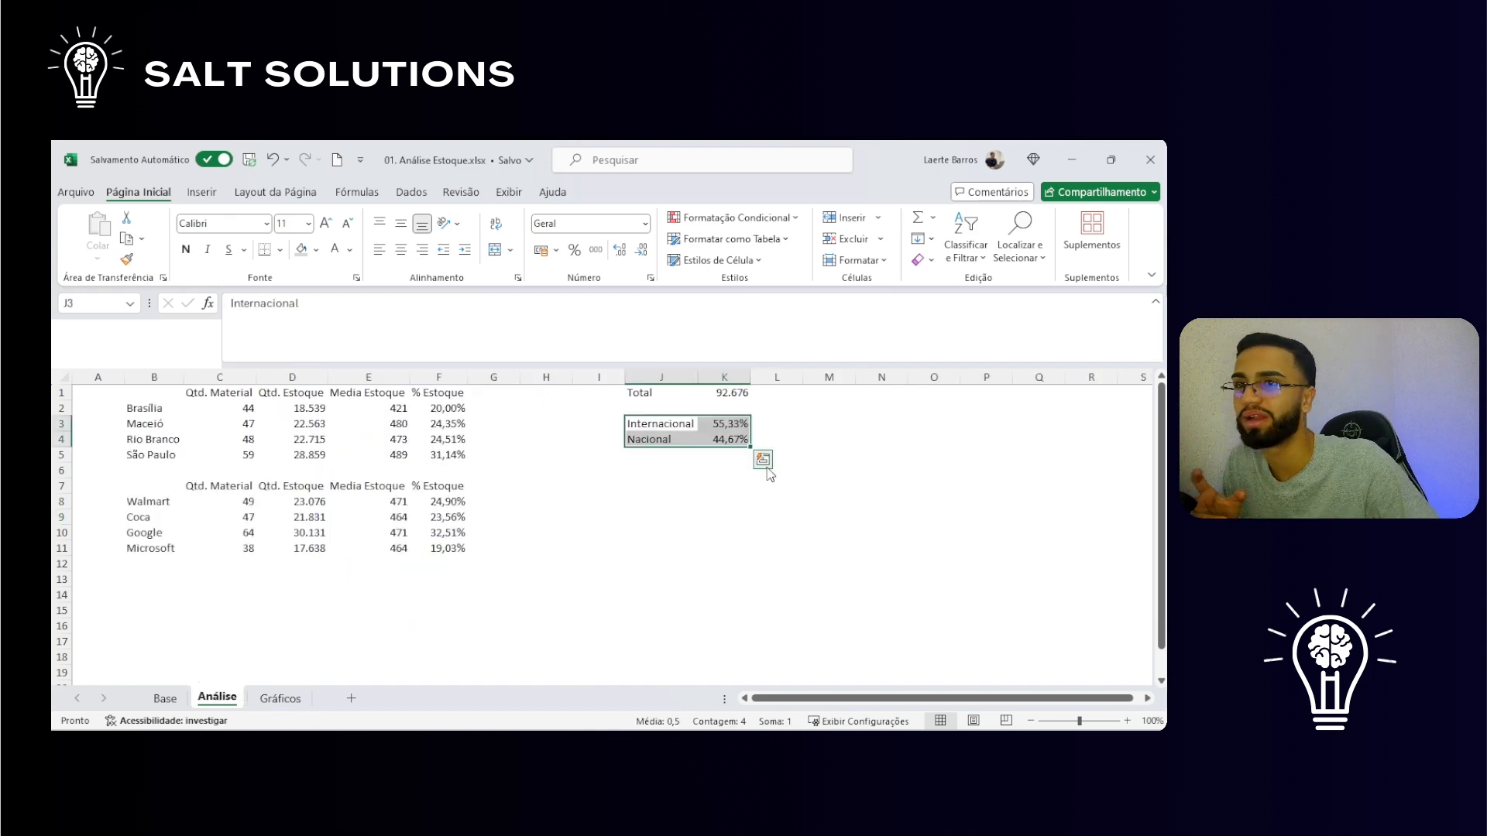
pyautogui.click(352, 630)
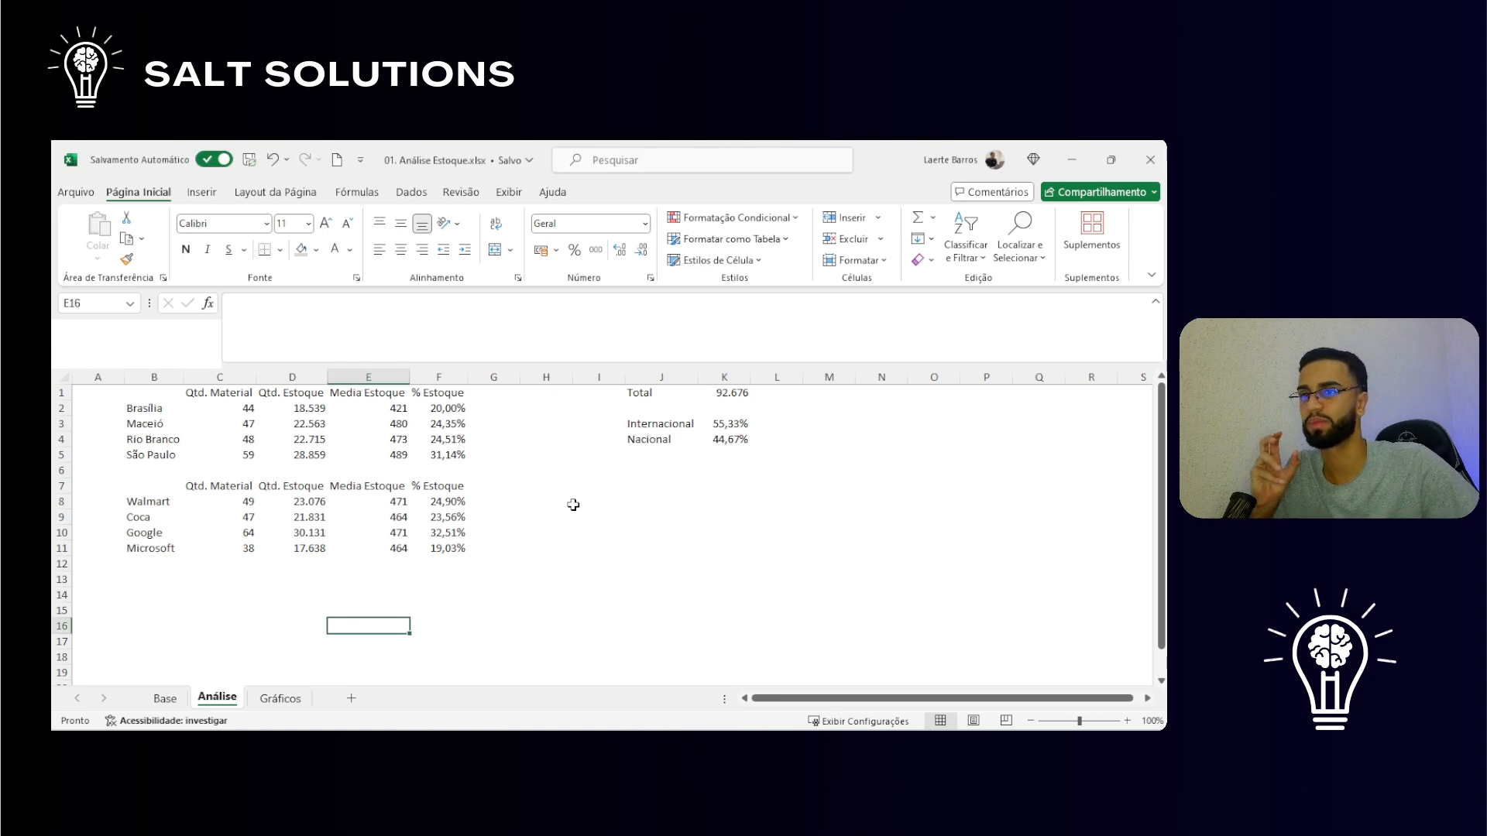
pyautogui.moveTo(635, 424); pyautogui.dragTo(748, 451)
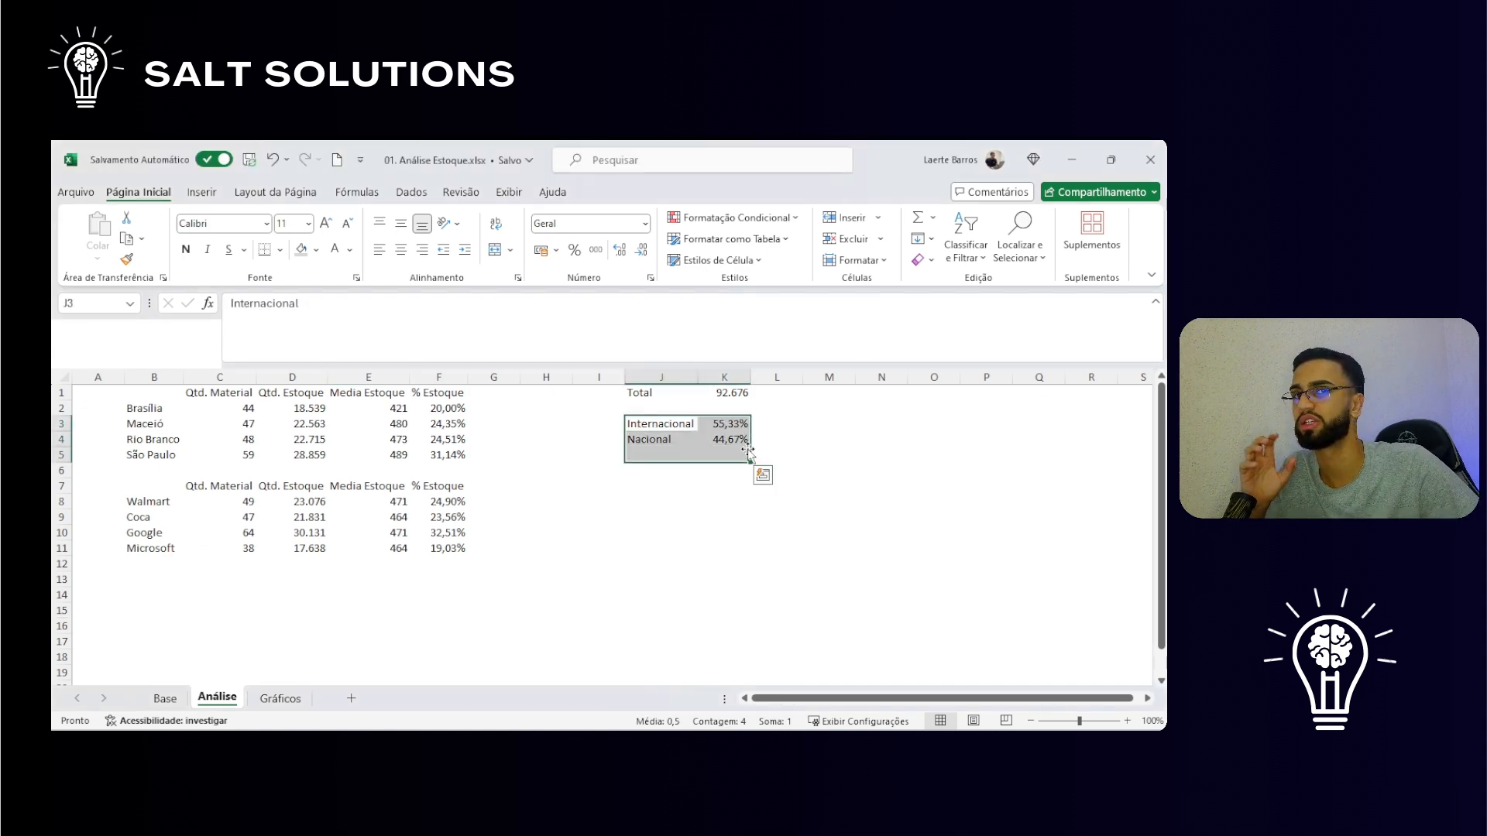
pyautogui.click(815, 484)
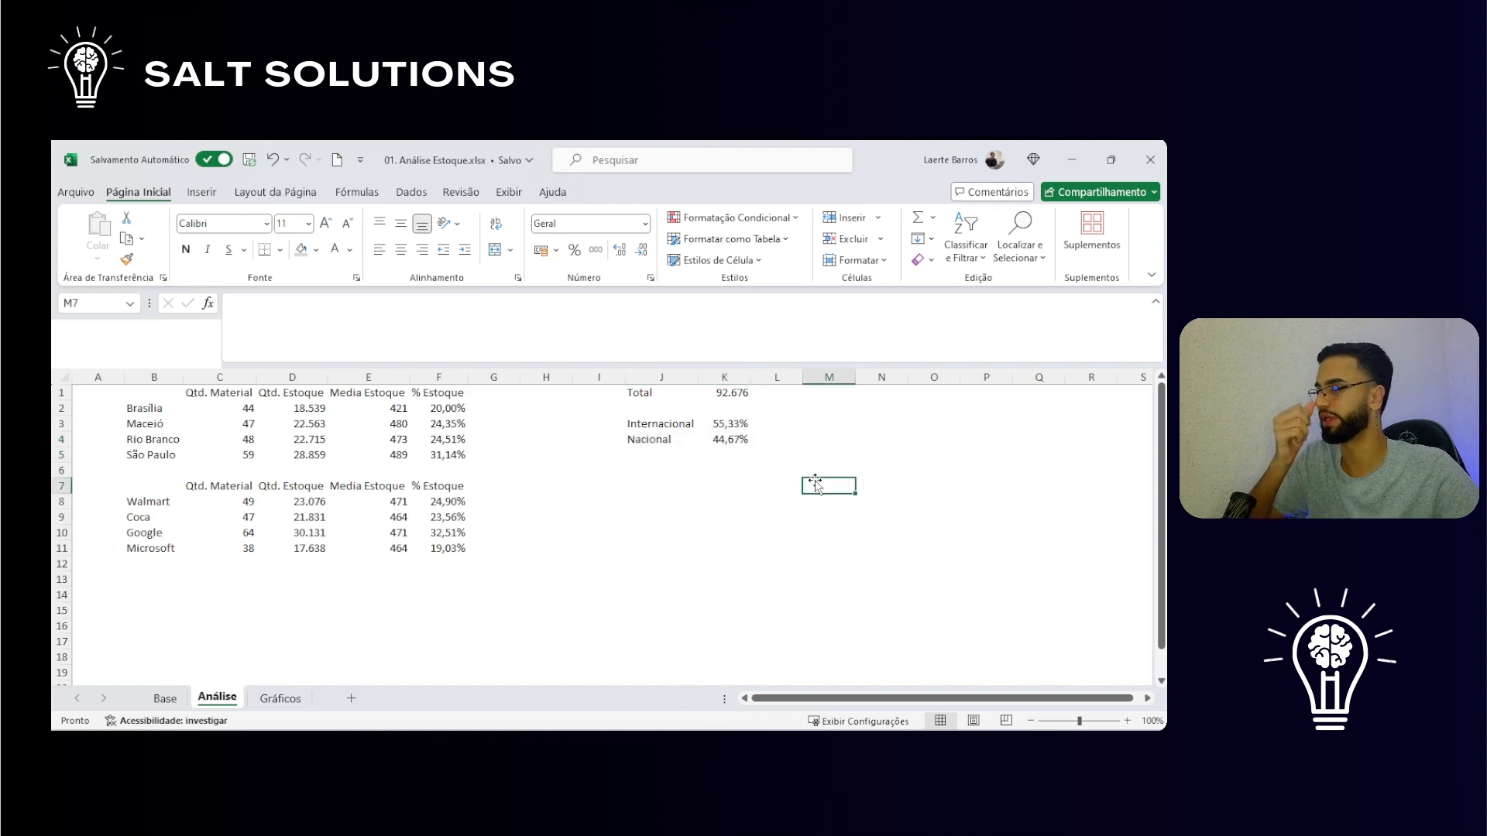
pyautogui.click(656, 472)
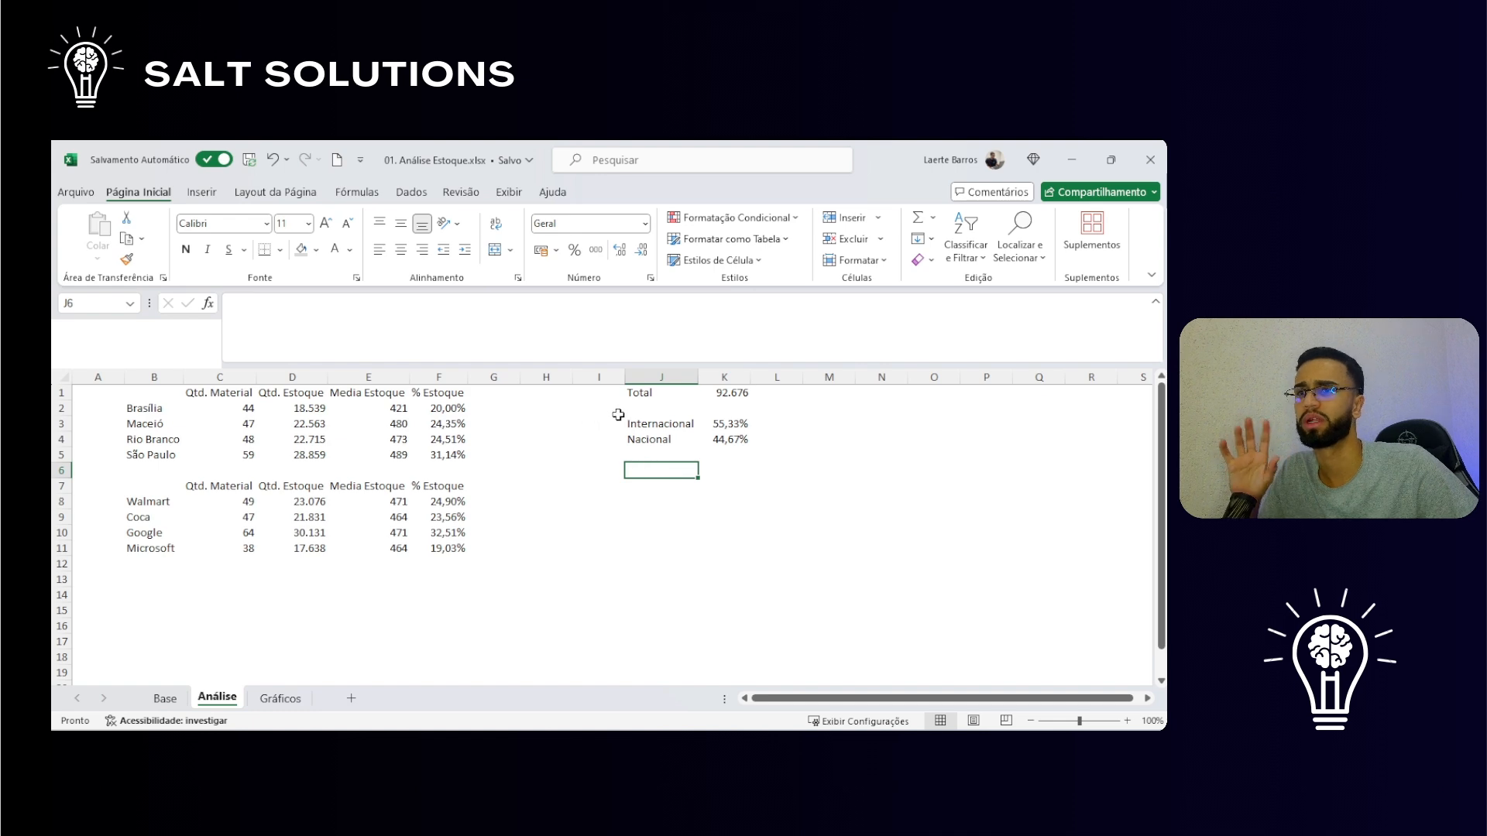
pyautogui.moveTo(614, 408); pyautogui.dragTo(775, 452)
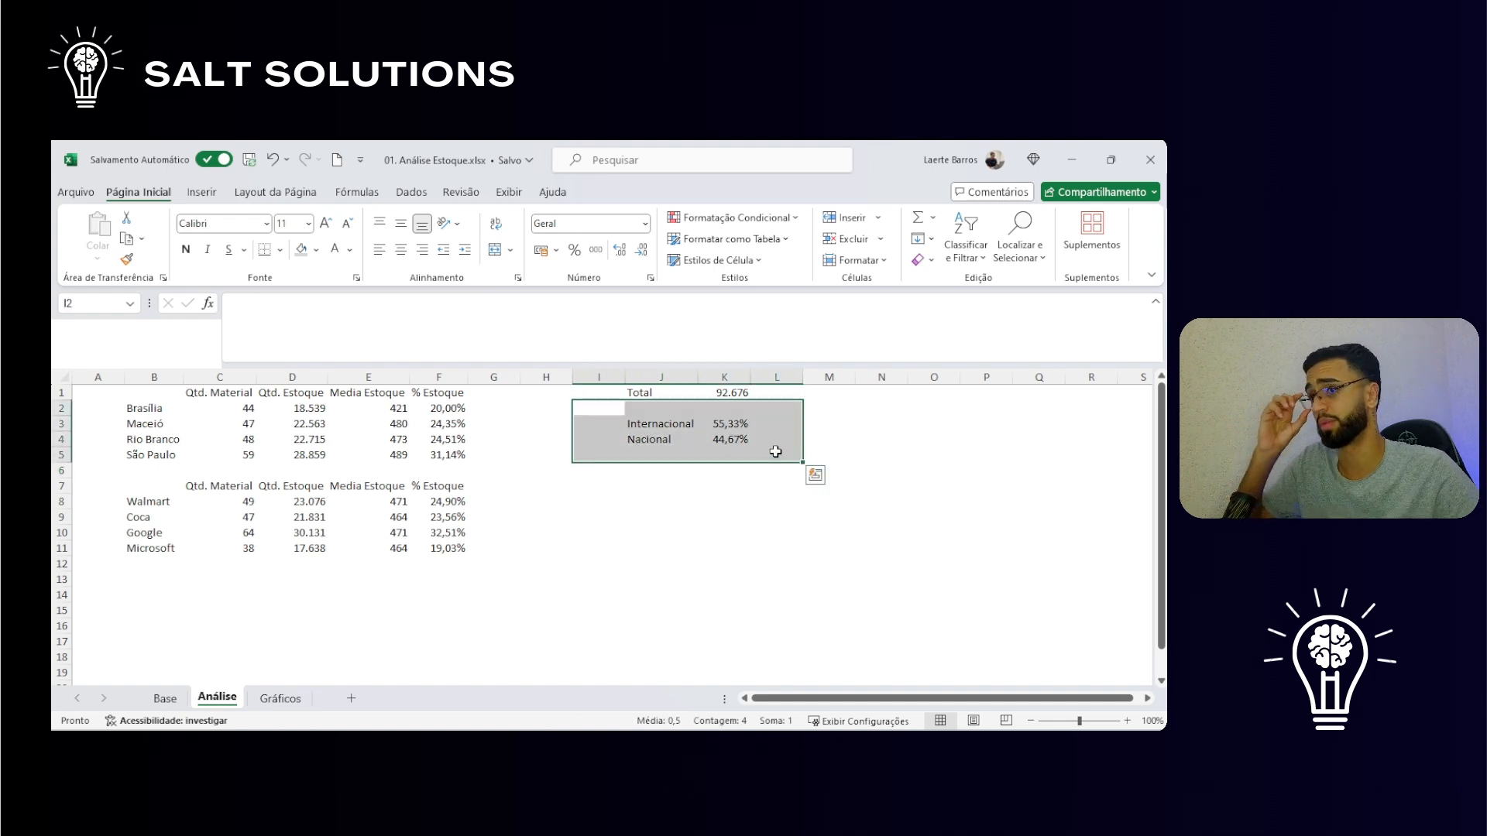
pyautogui.click(720, 520)
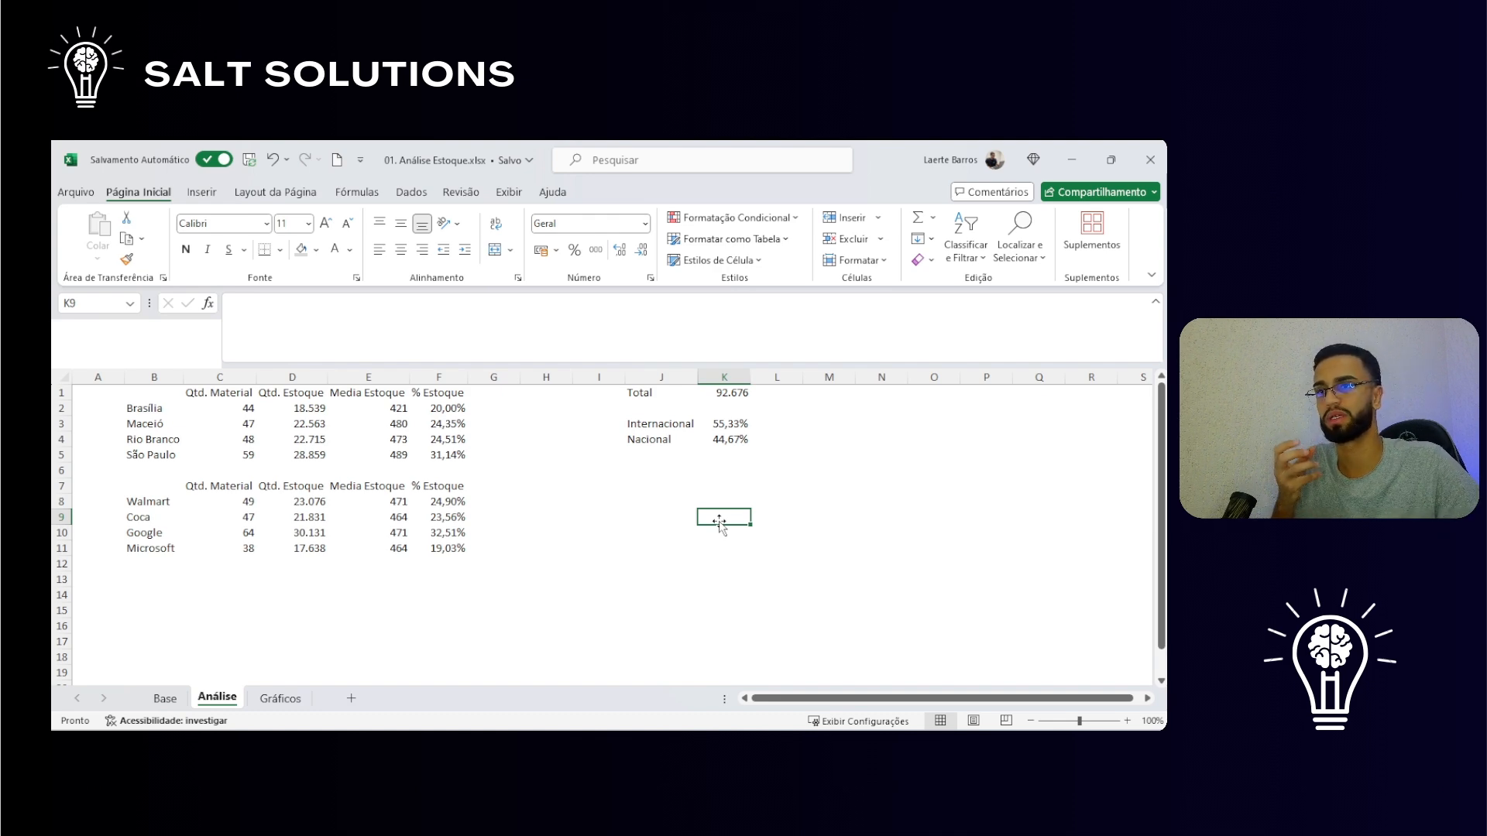
pyautogui.moveTo(598, 408); pyautogui.dragTo(829, 470)
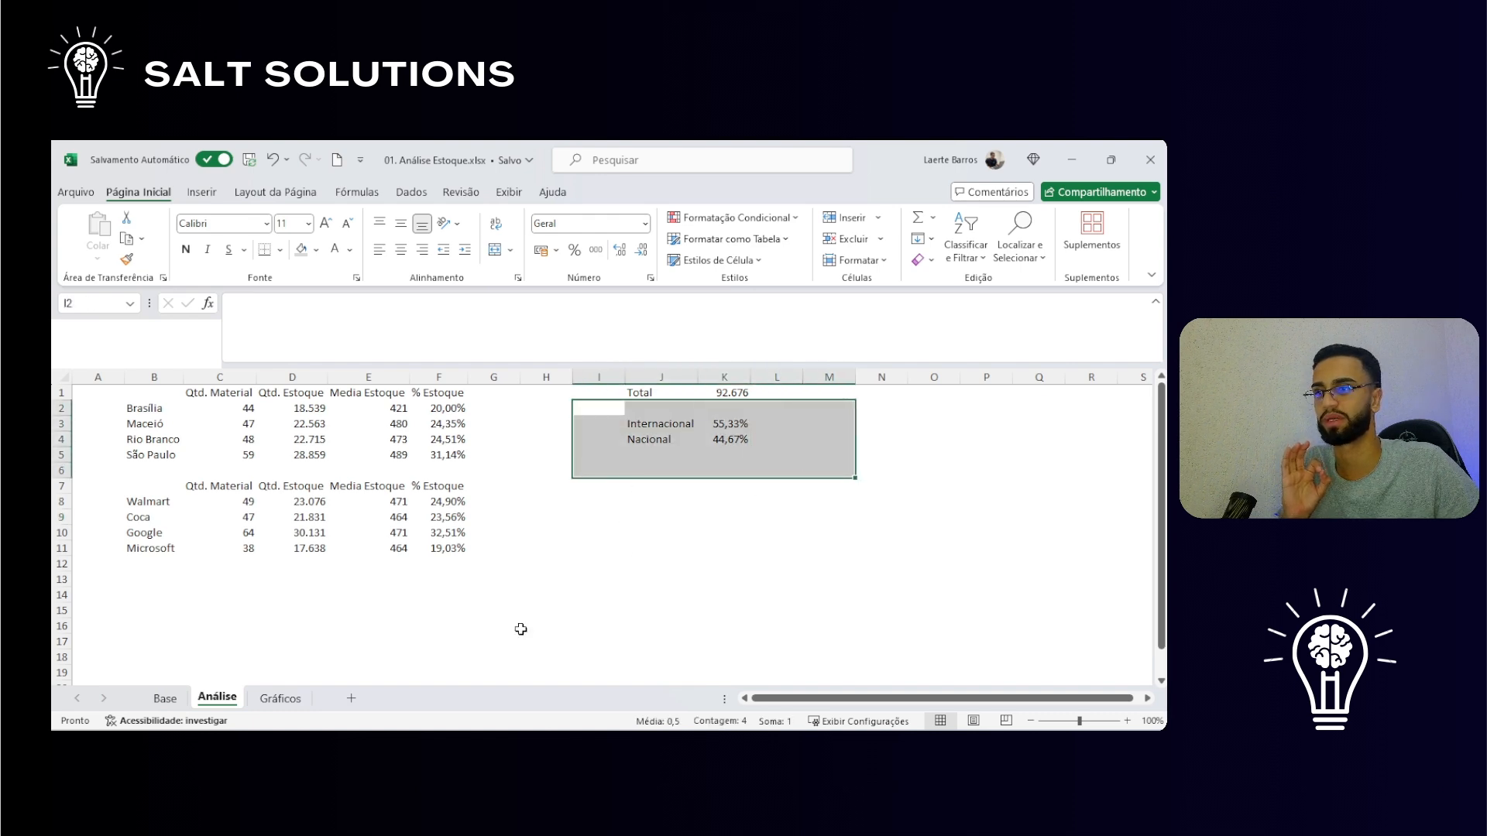
pyautogui.click(281, 698)
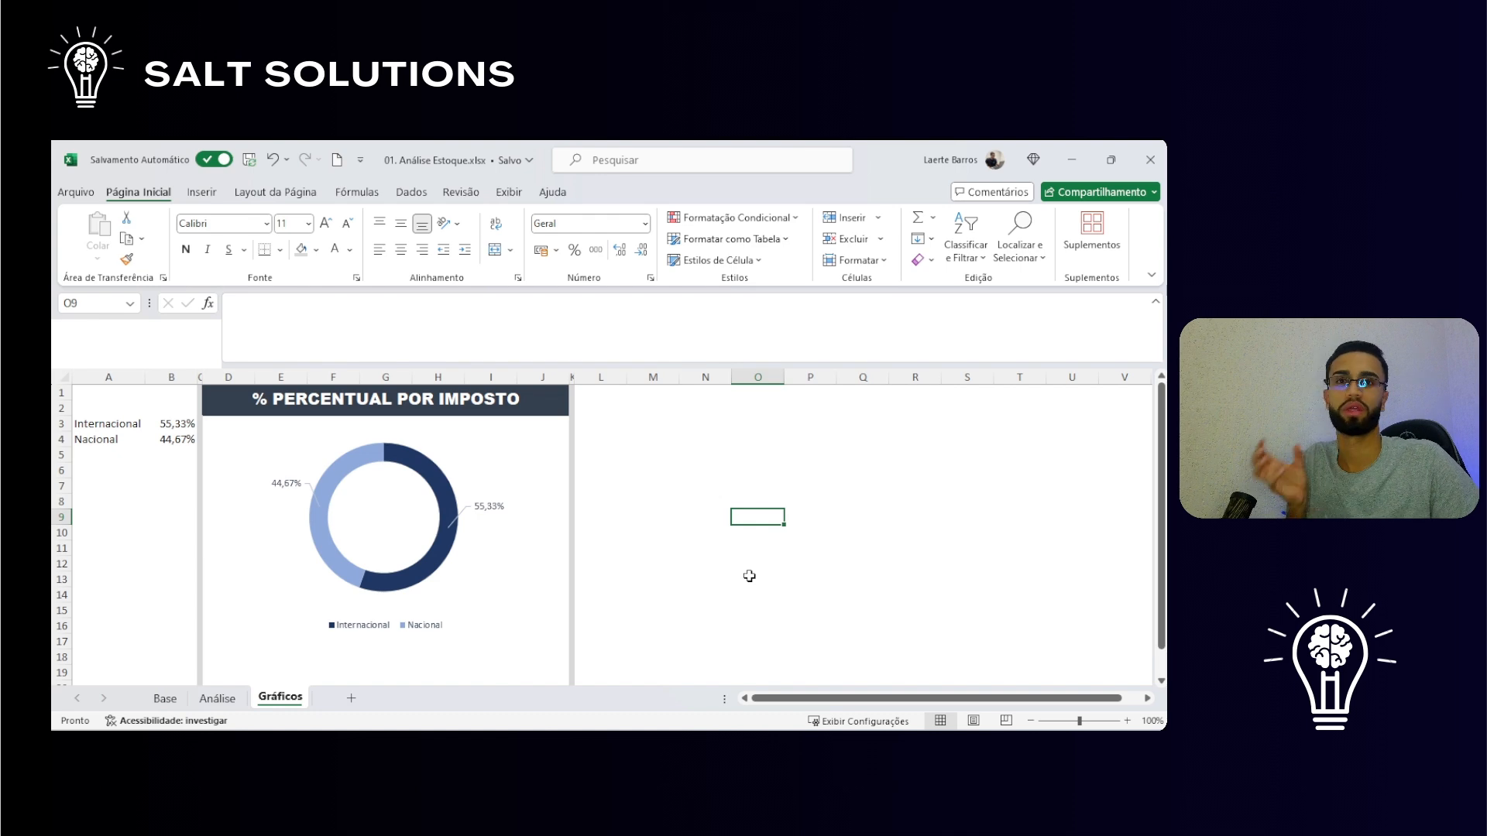
pyautogui.click(640, 420)
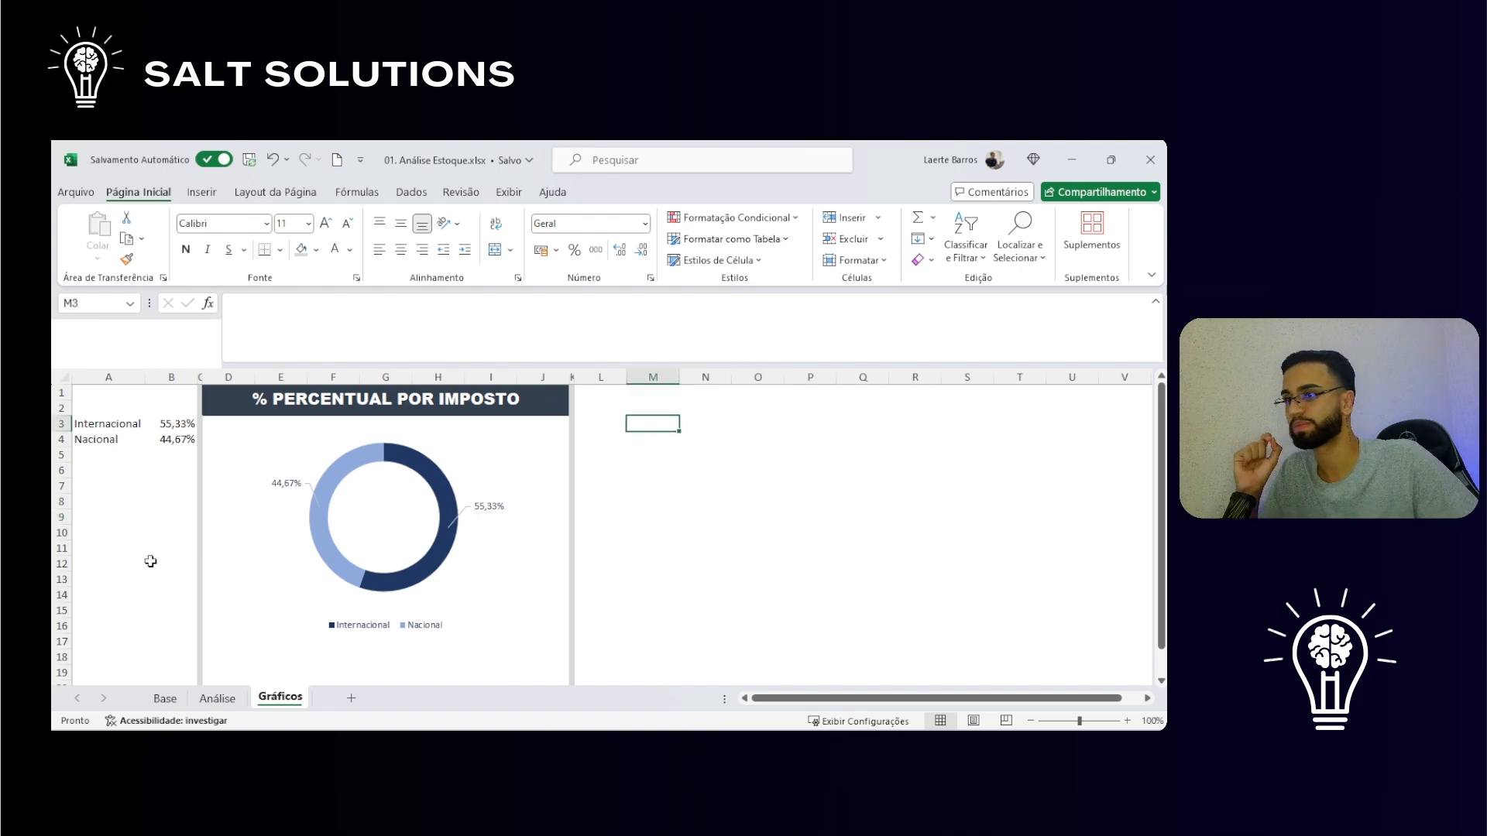
pyautogui.click(216, 700)
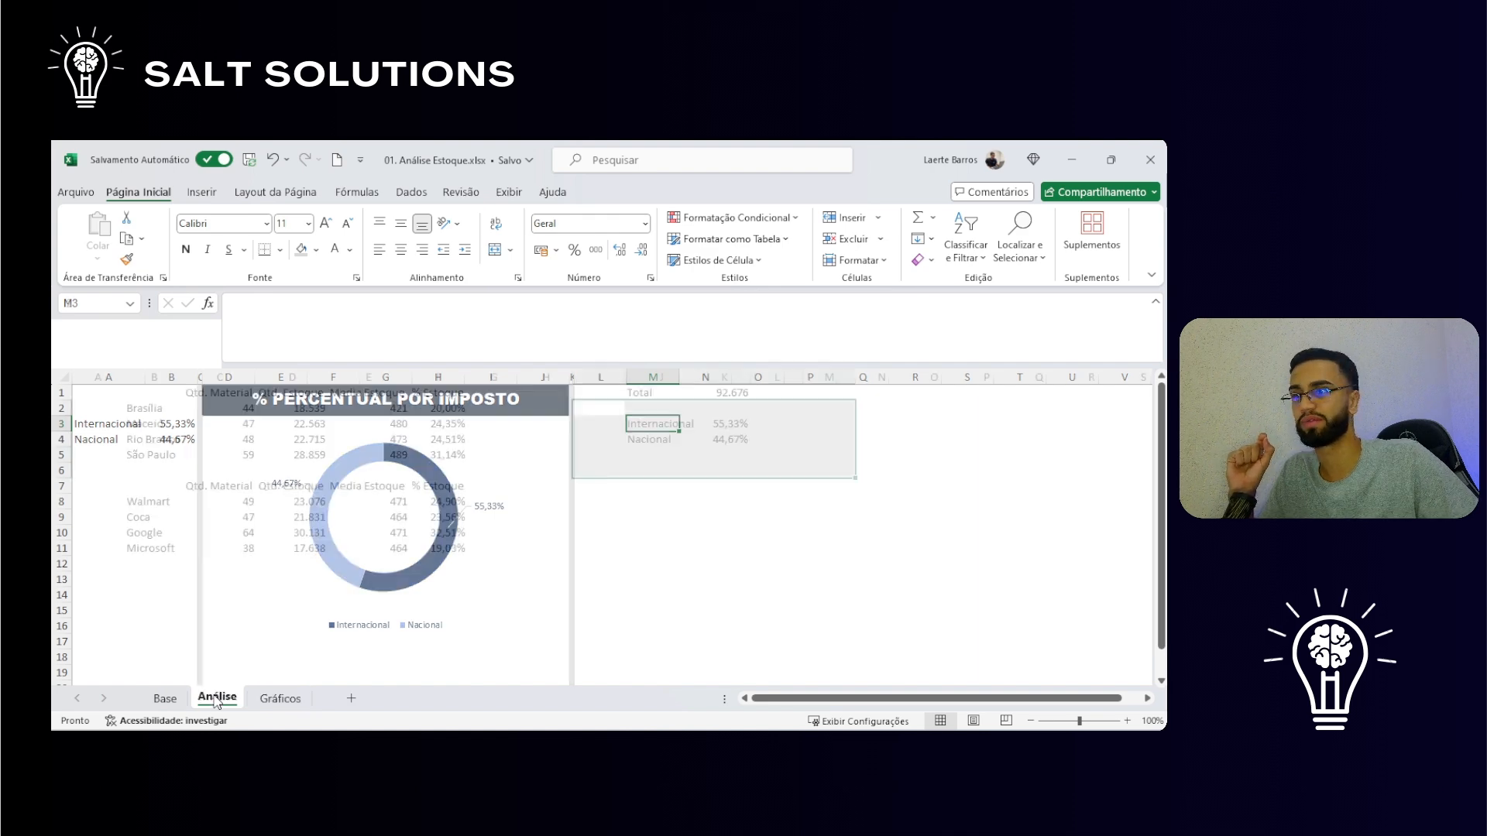
pyautogui.click(277, 698)
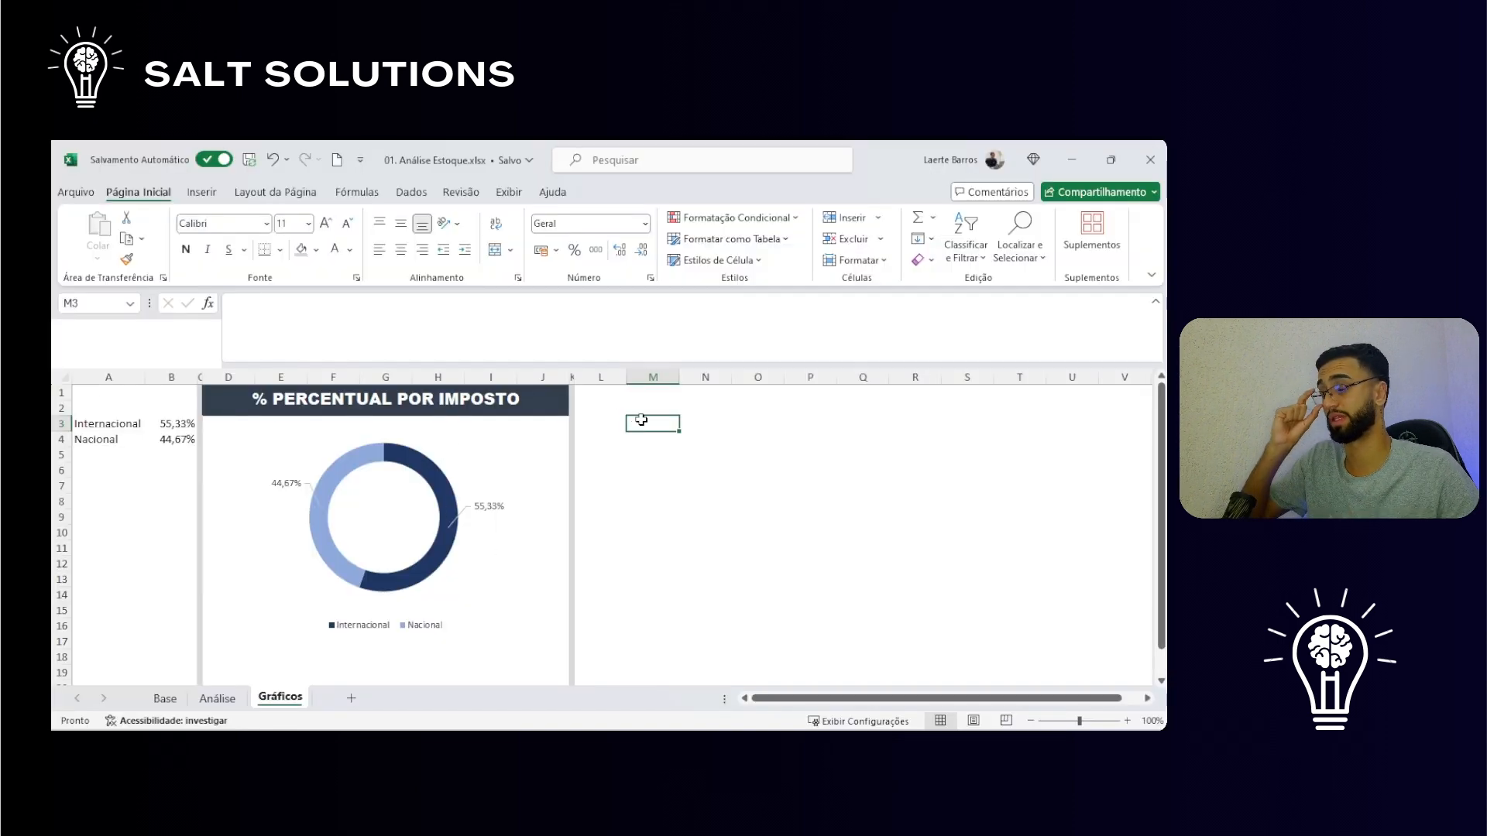
# Step: Set the data validation of cell M2 on the Gráficos sheet to allow a list (Lista)
pyautogui.press('Up')
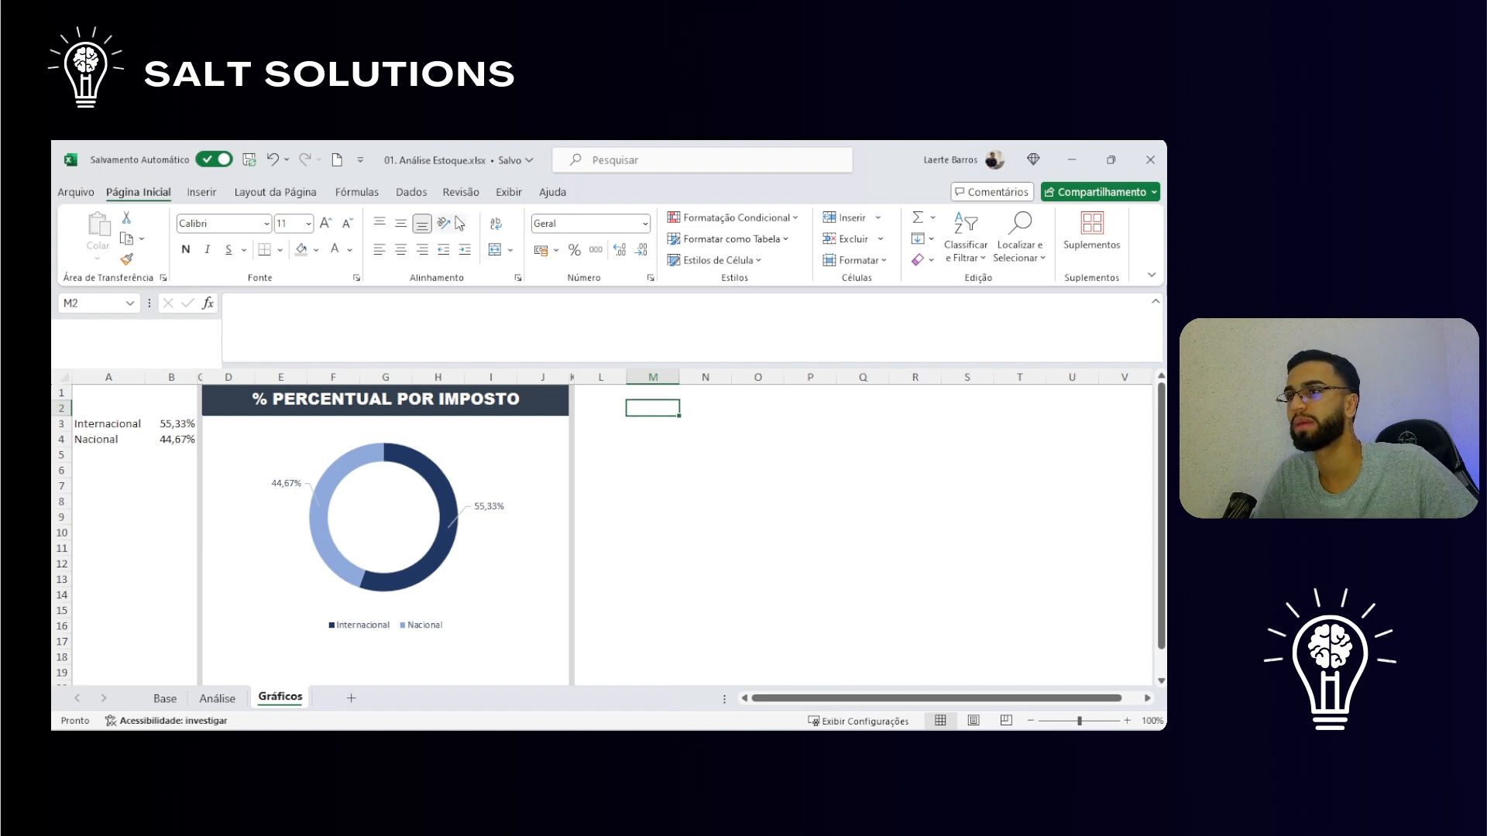
pyautogui.click(411, 193)
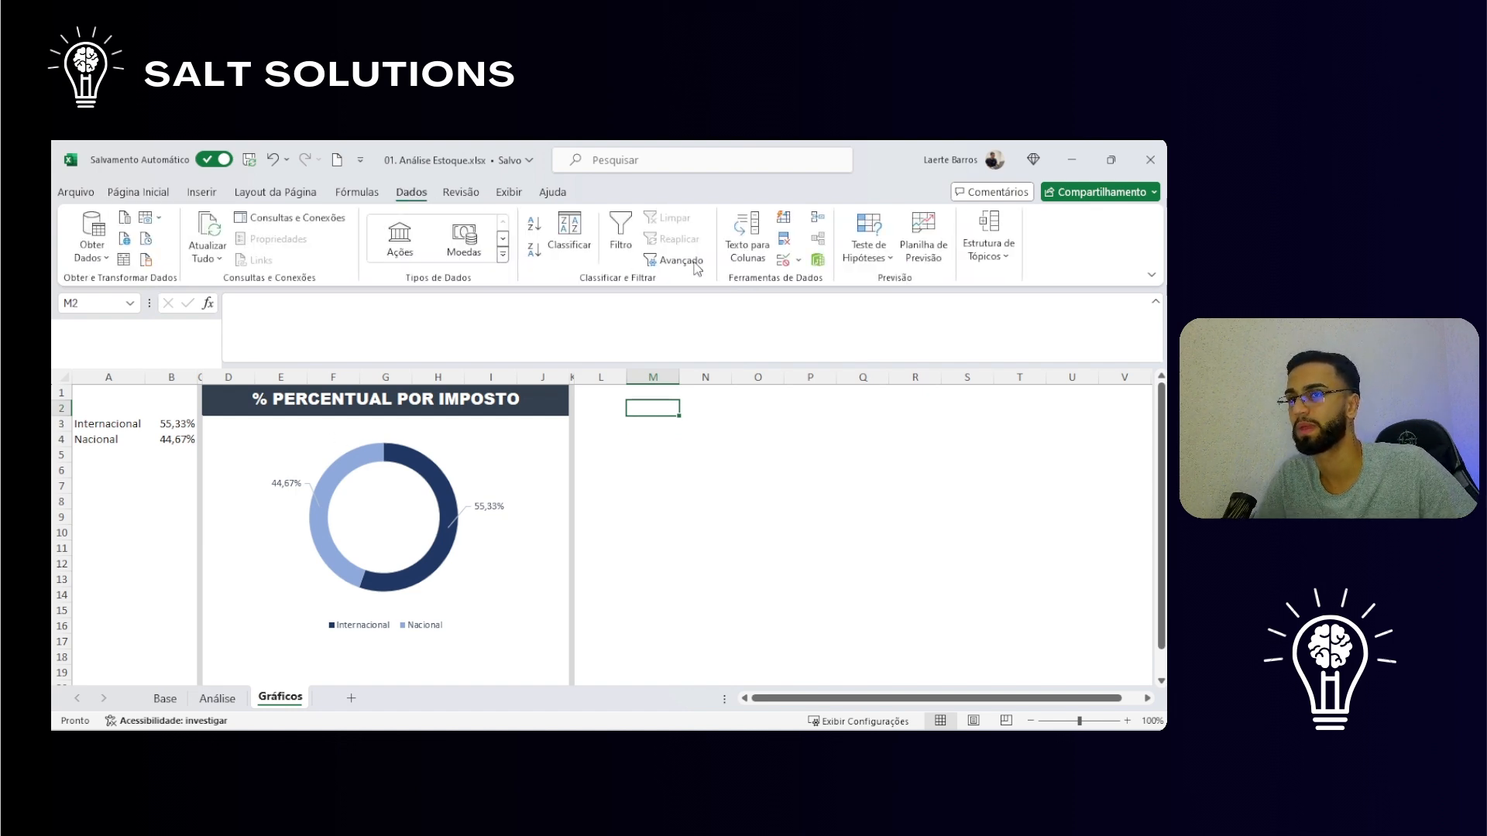
pyautogui.click(799, 262)
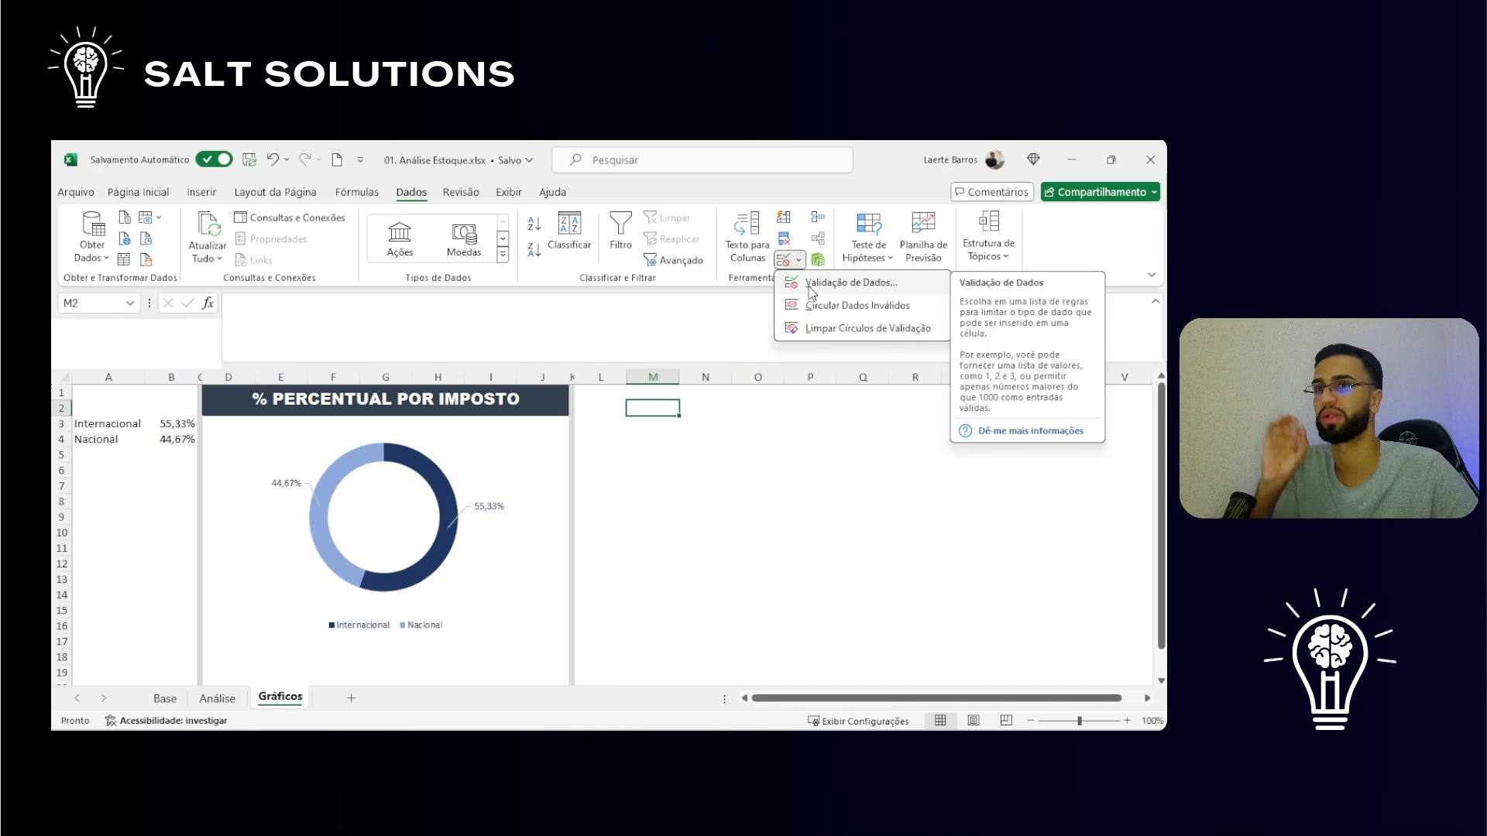
pyautogui.click(811, 286)
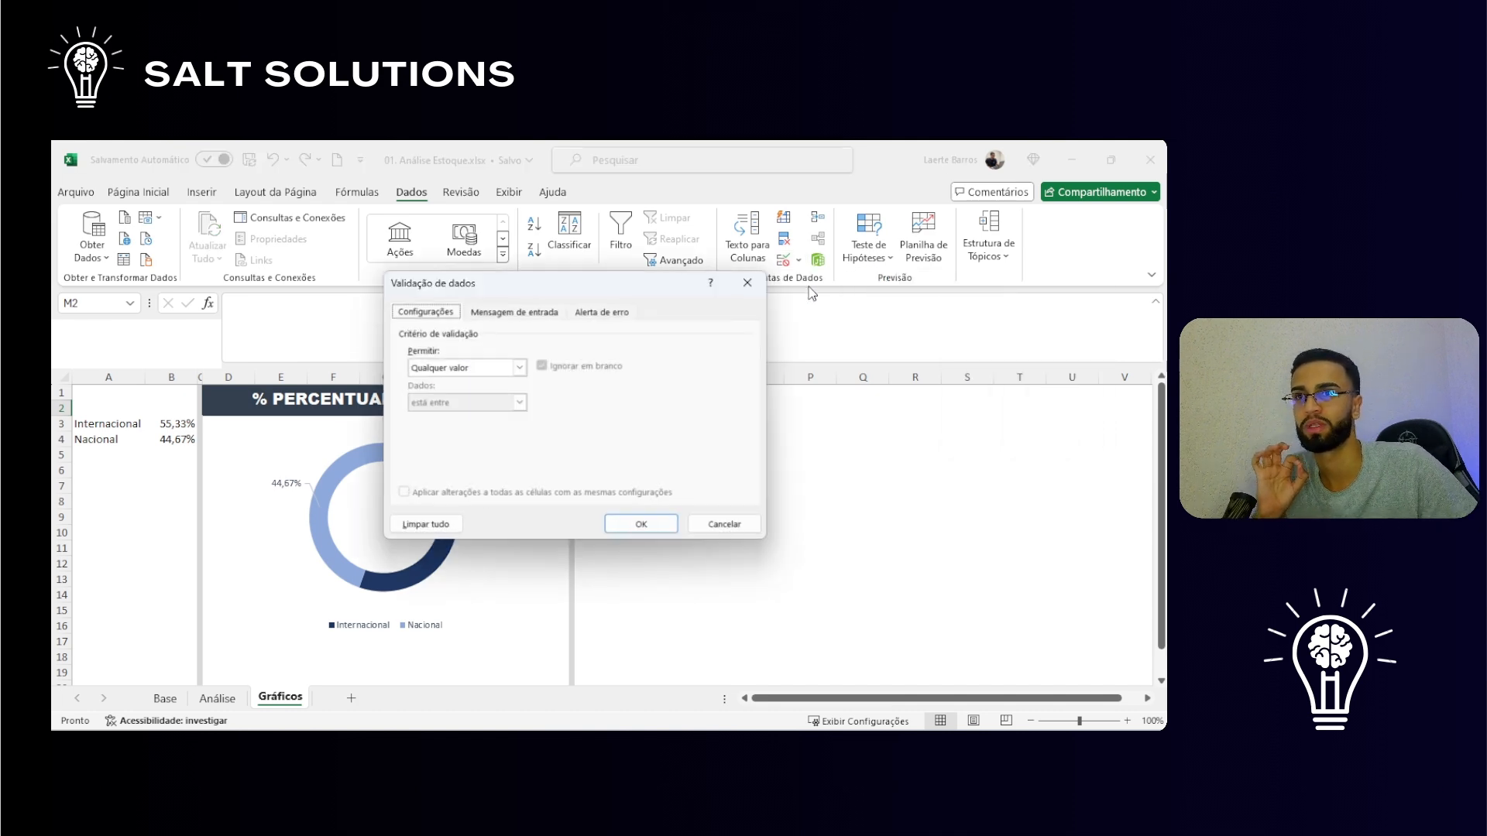
pyautogui.click(522, 372)
pyautogui.click(485, 416)
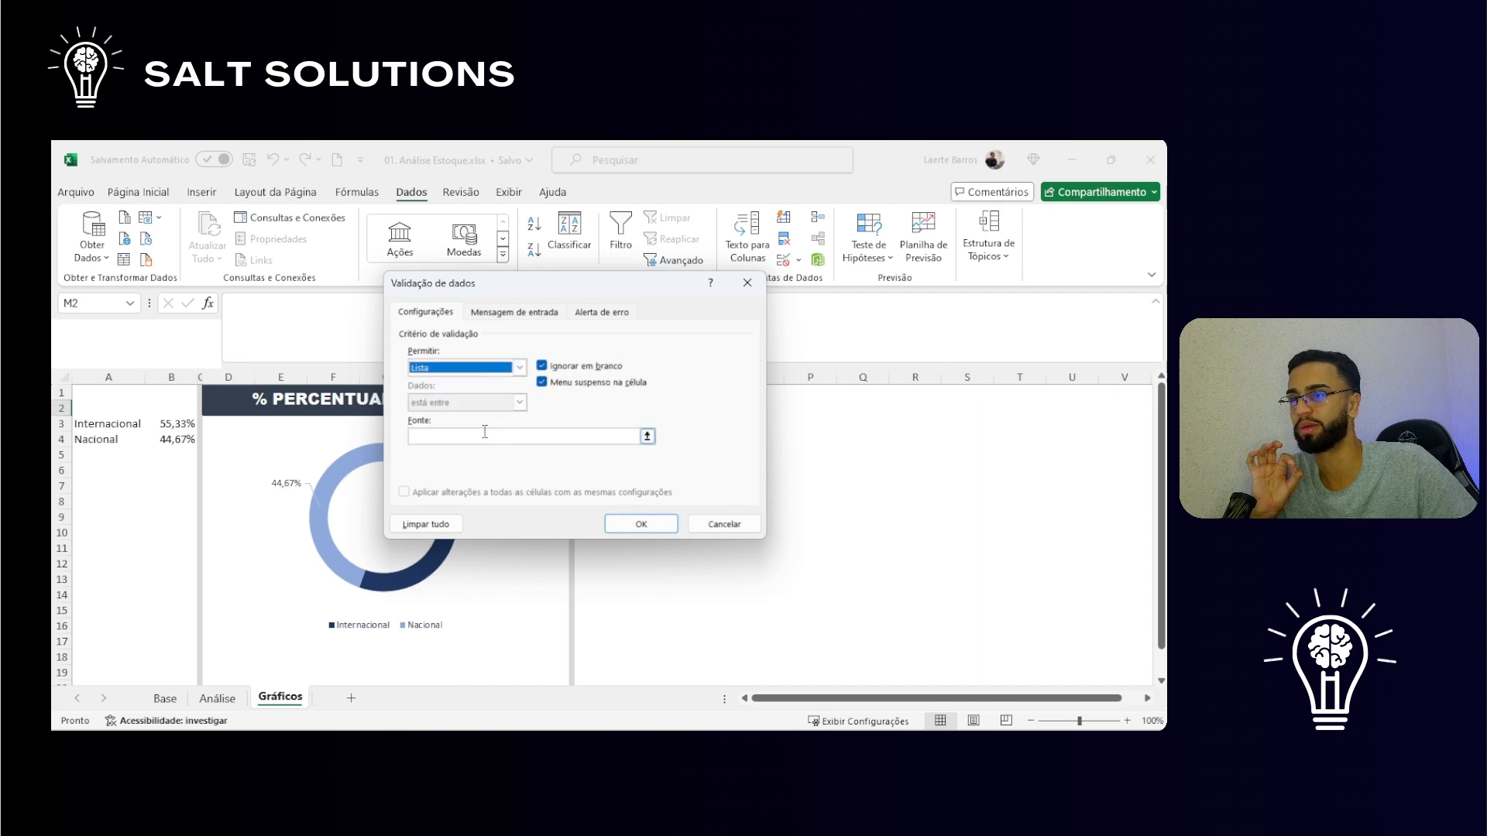
# Step: Use the headers in C1:E1 of the Análise sheet as the list source for M2 and apply the validation
pyautogui.click(484, 434)
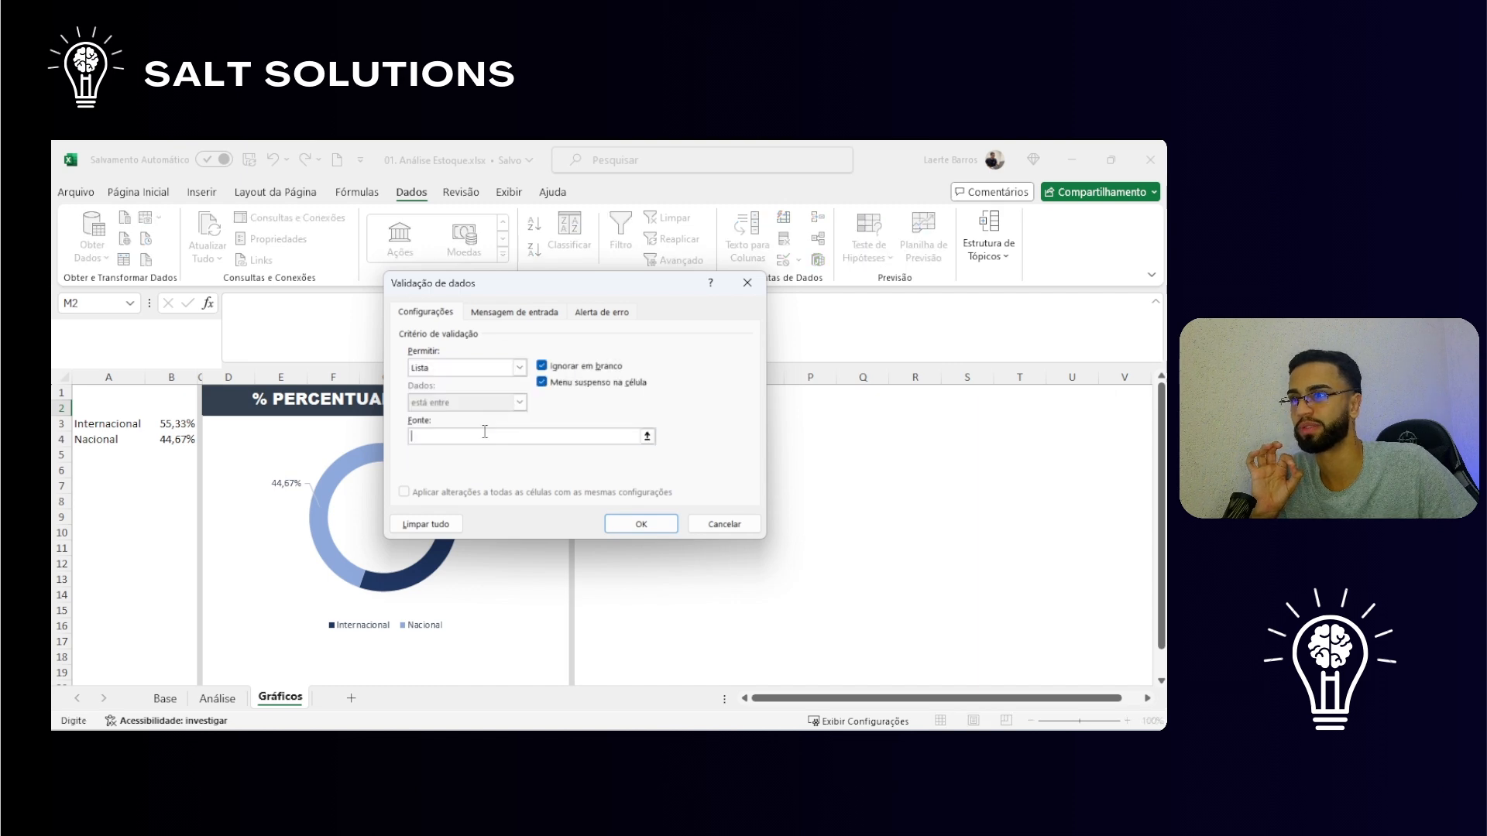
pyautogui.click(647, 437)
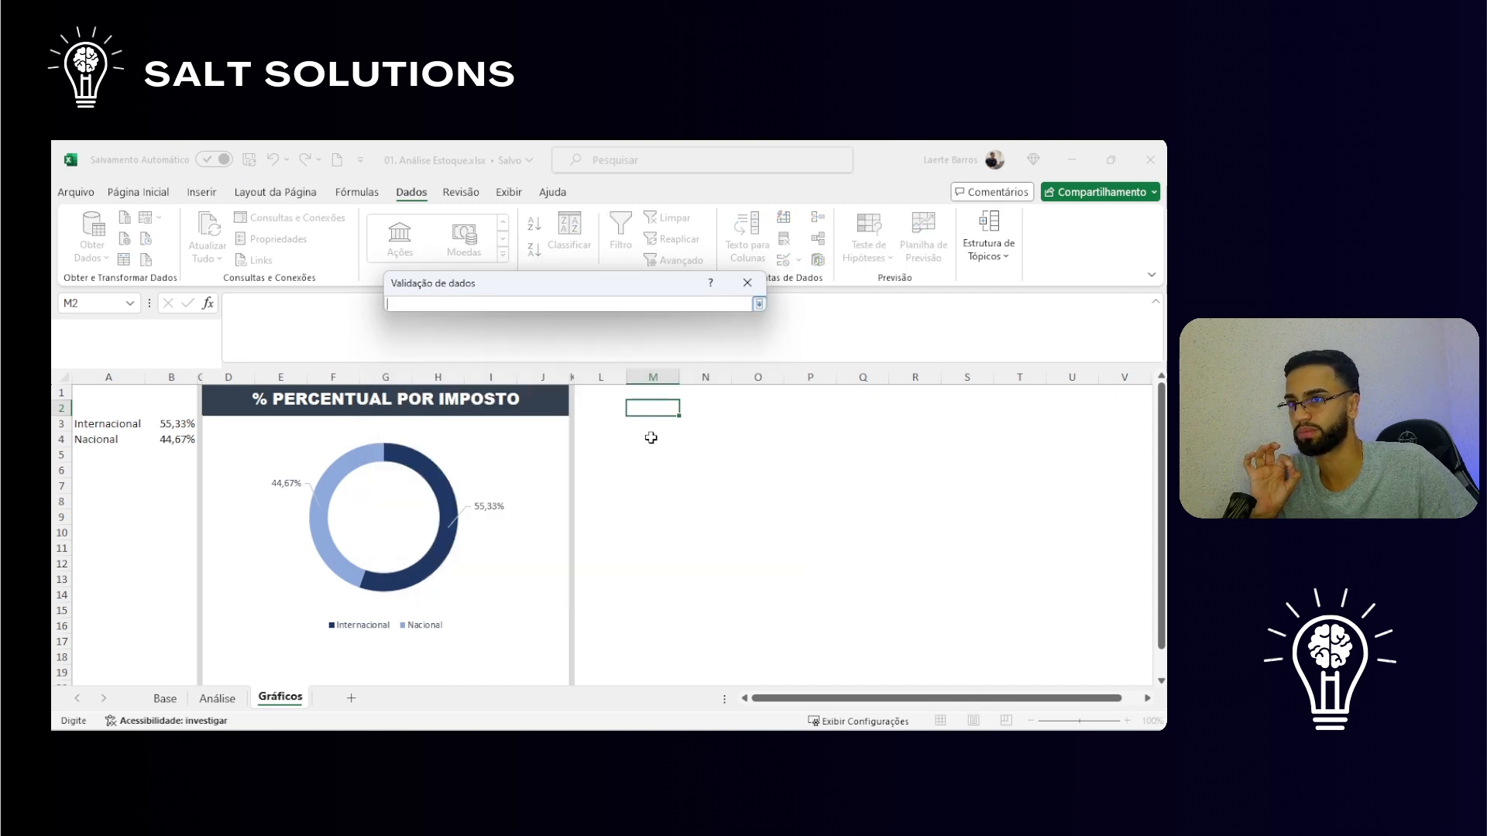
pyautogui.click(214, 699)
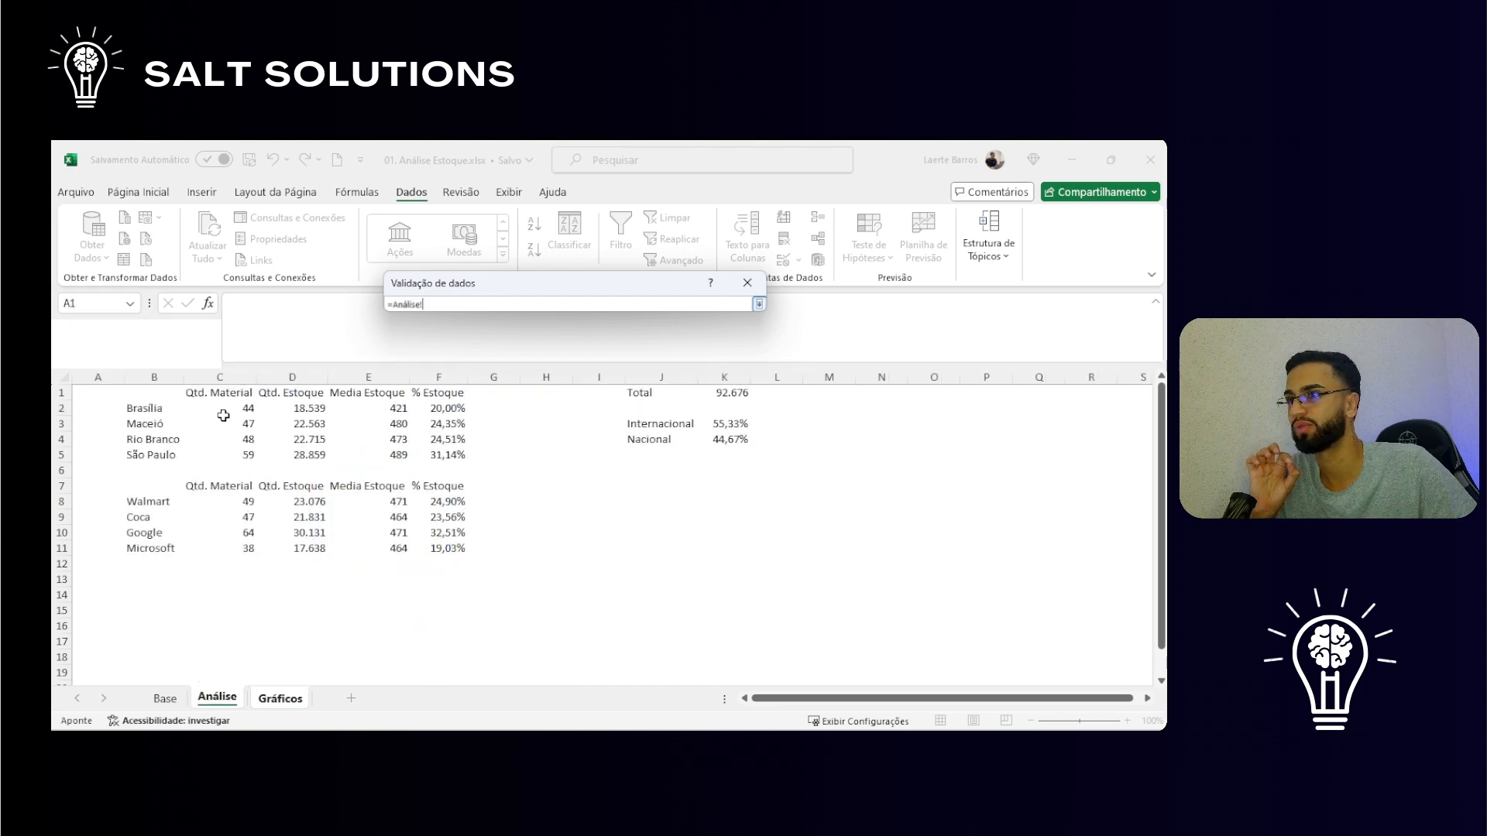
pyautogui.moveTo(215, 392); pyautogui.dragTo(388, 400)
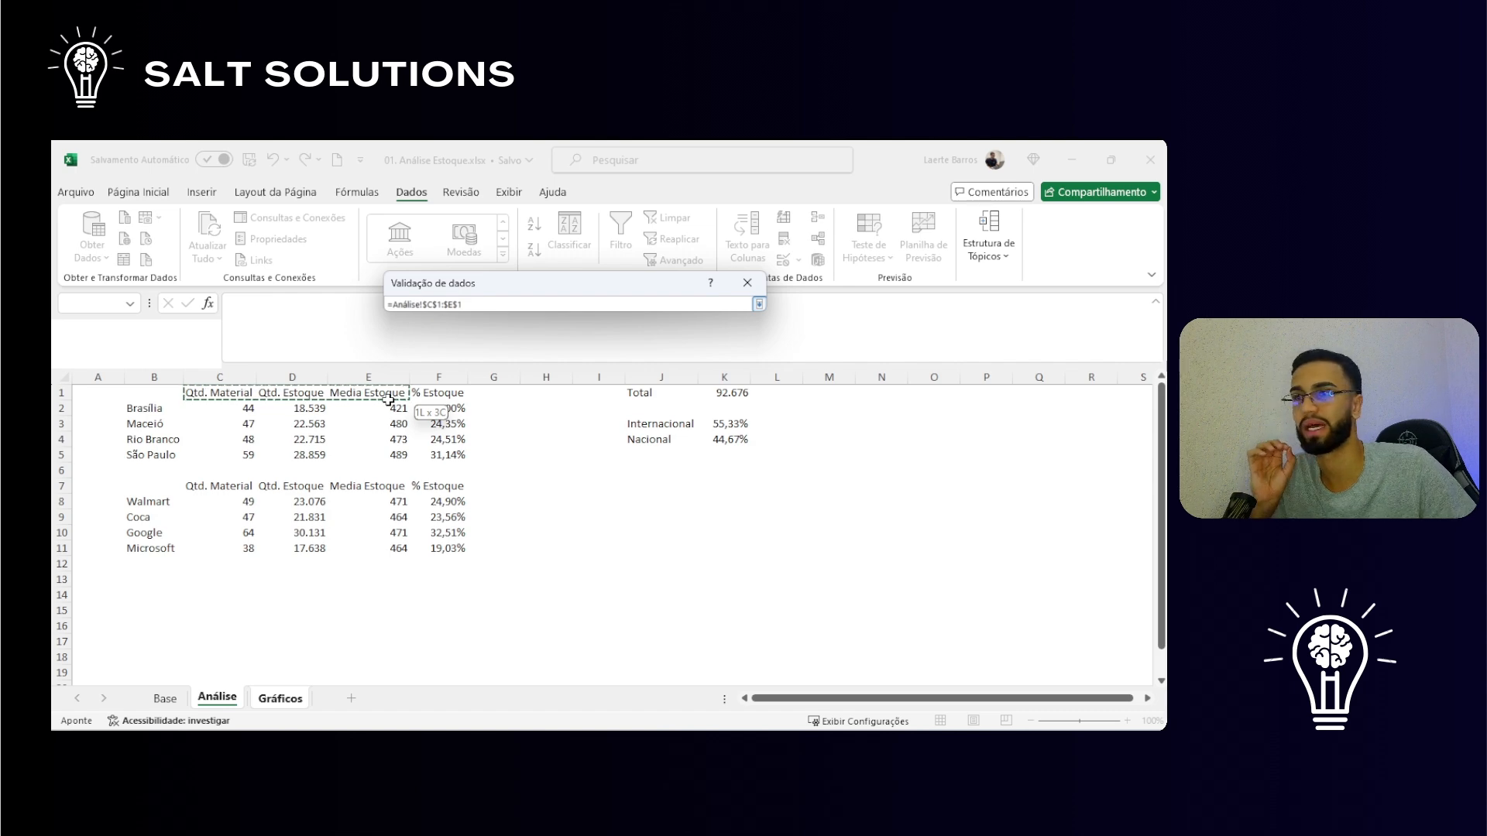
pyautogui.click(759, 304)
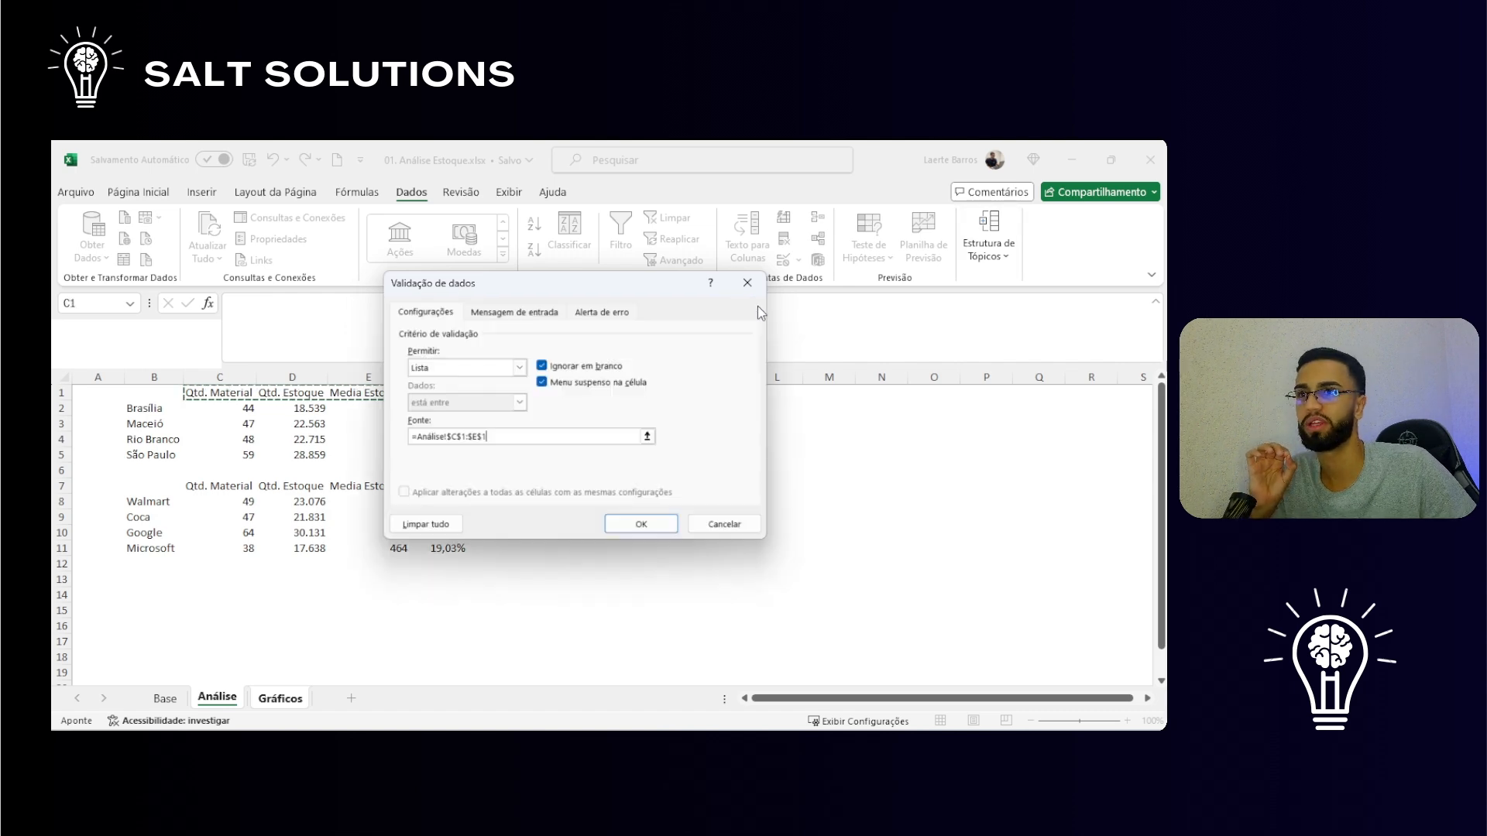
pyautogui.click(654, 529)
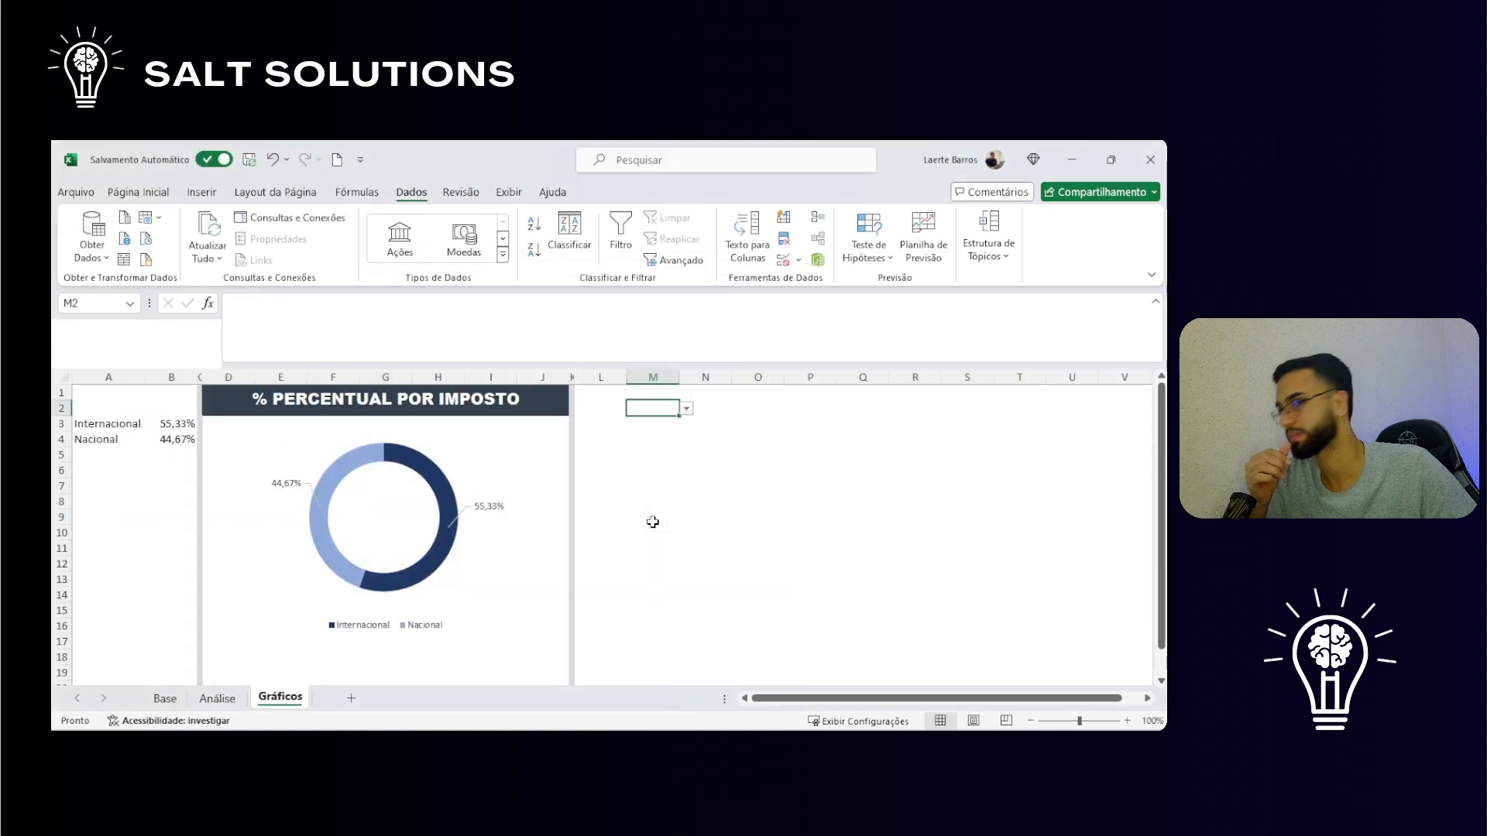
# Step: Try the options of the M2 drop-down, ending on Media Estoque, and fit column M to its content
pyautogui.click(686, 409)
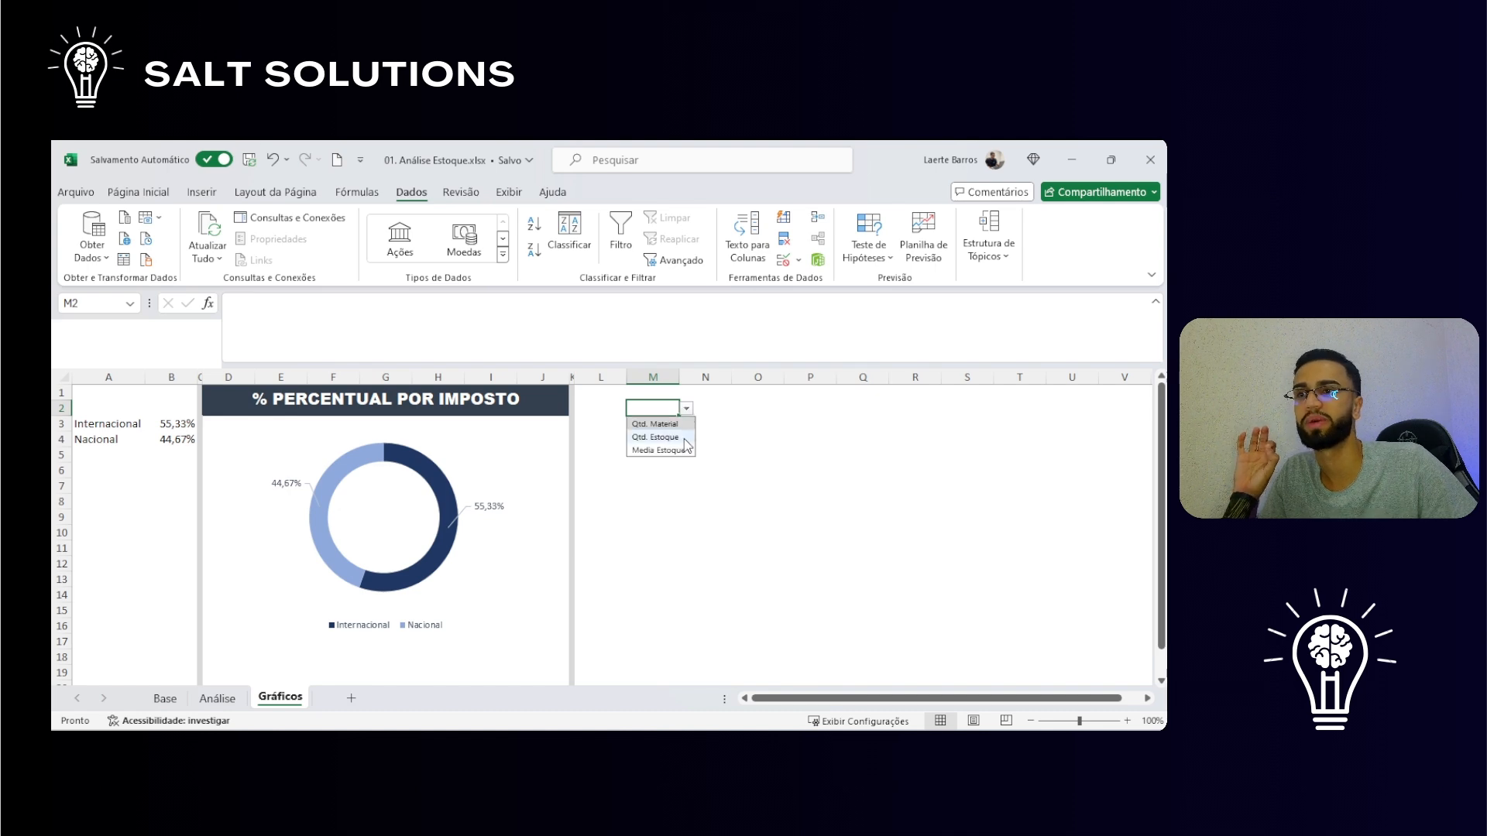
pyautogui.click(679, 450)
pyautogui.doubleClick(679, 377)
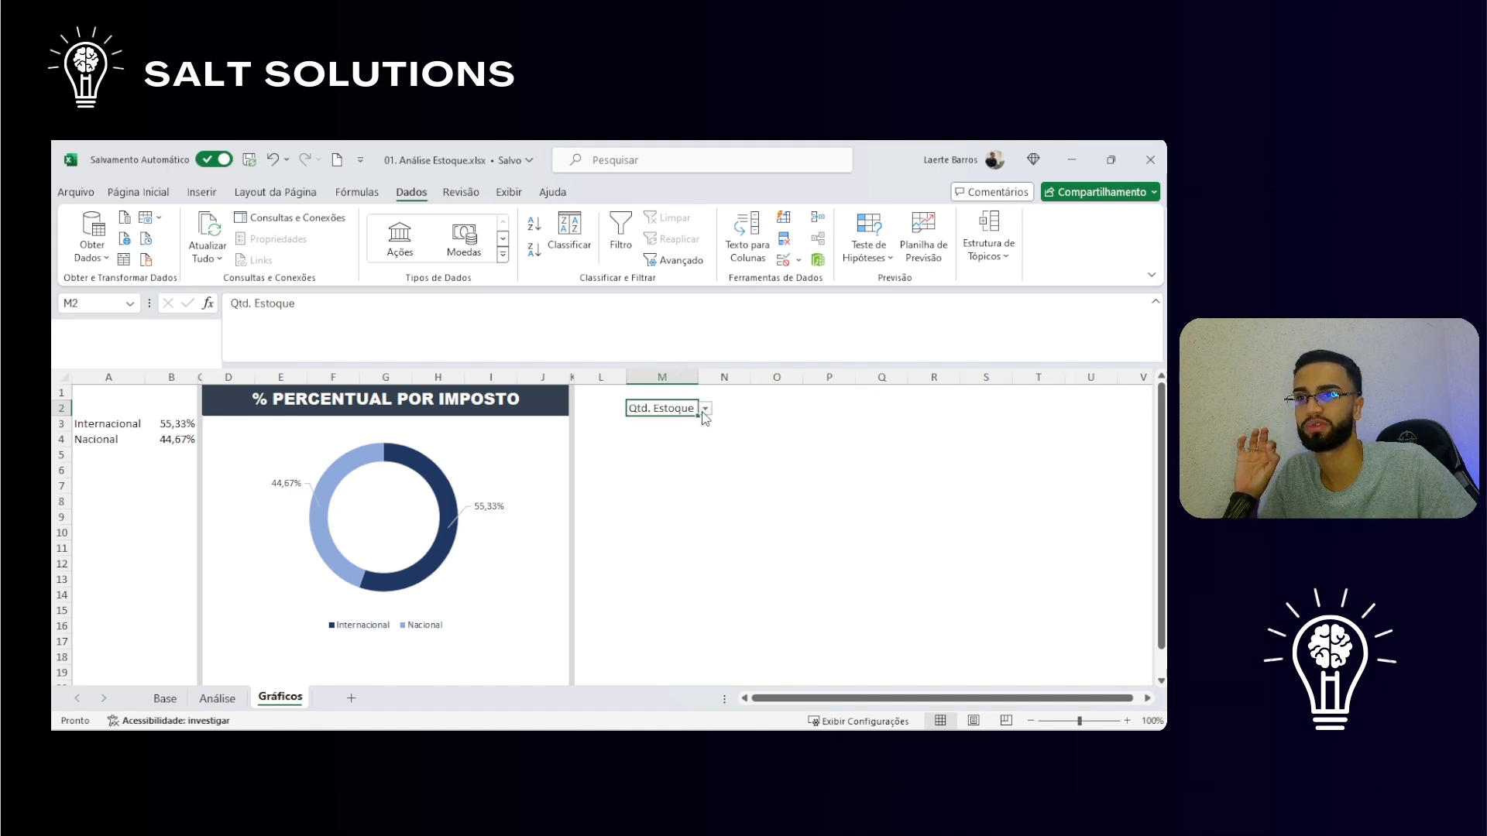
pyautogui.click(705, 410)
pyautogui.click(681, 424)
pyautogui.click(706, 409)
pyautogui.click(680, 450)
pyautogui.doubleClick(697, 377)
pyautogui.click(681, 440)
pyautogui.click(687, 410)
# Step: Paste the city names from B2:B5 of the Análise sheet as values into L3:L6 of Gráficos and fit column L to them
pyautogui.click(589, 423)
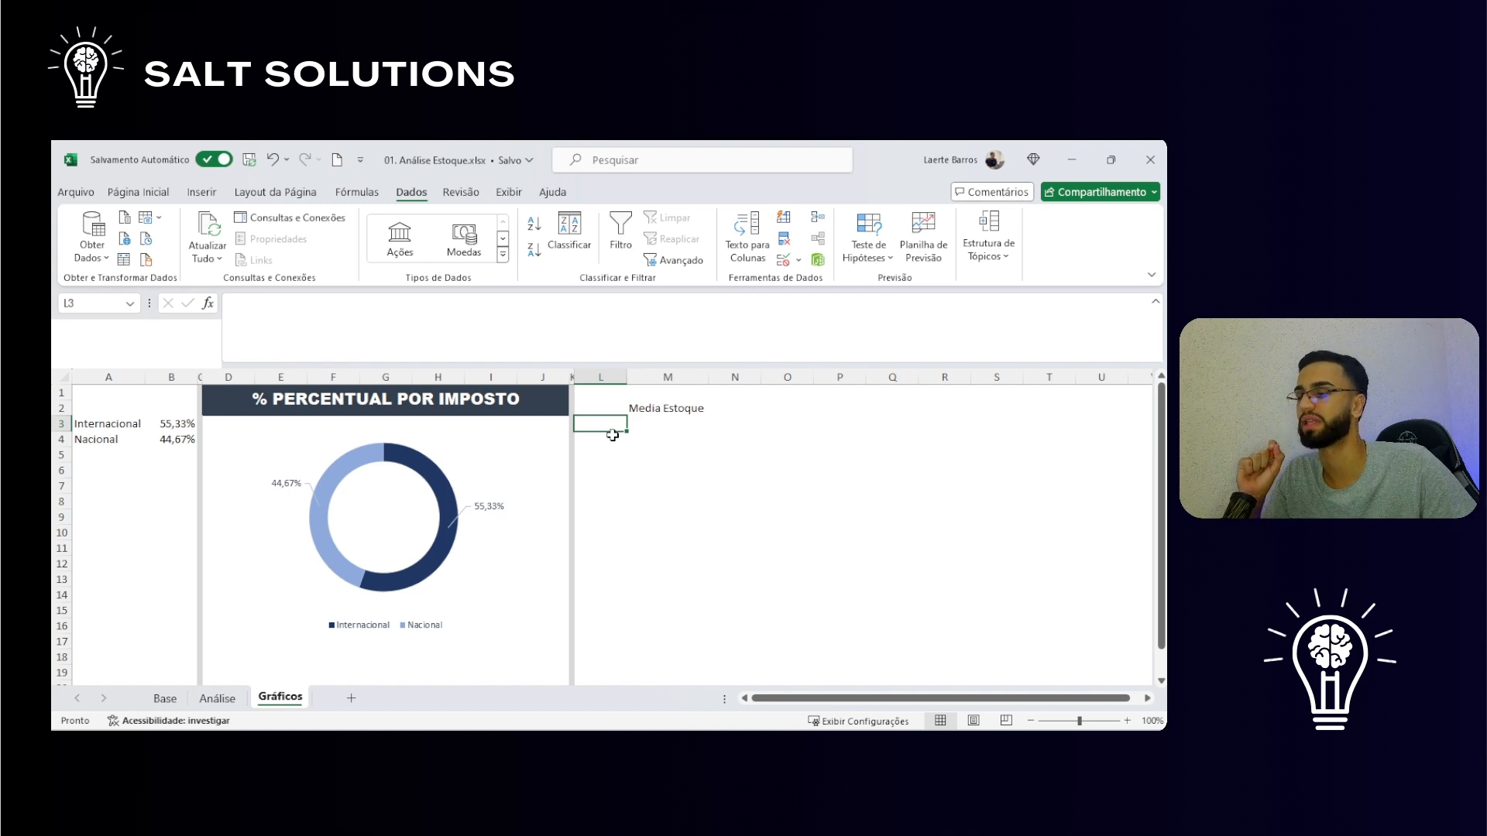
pyautogui.click(217, 698)
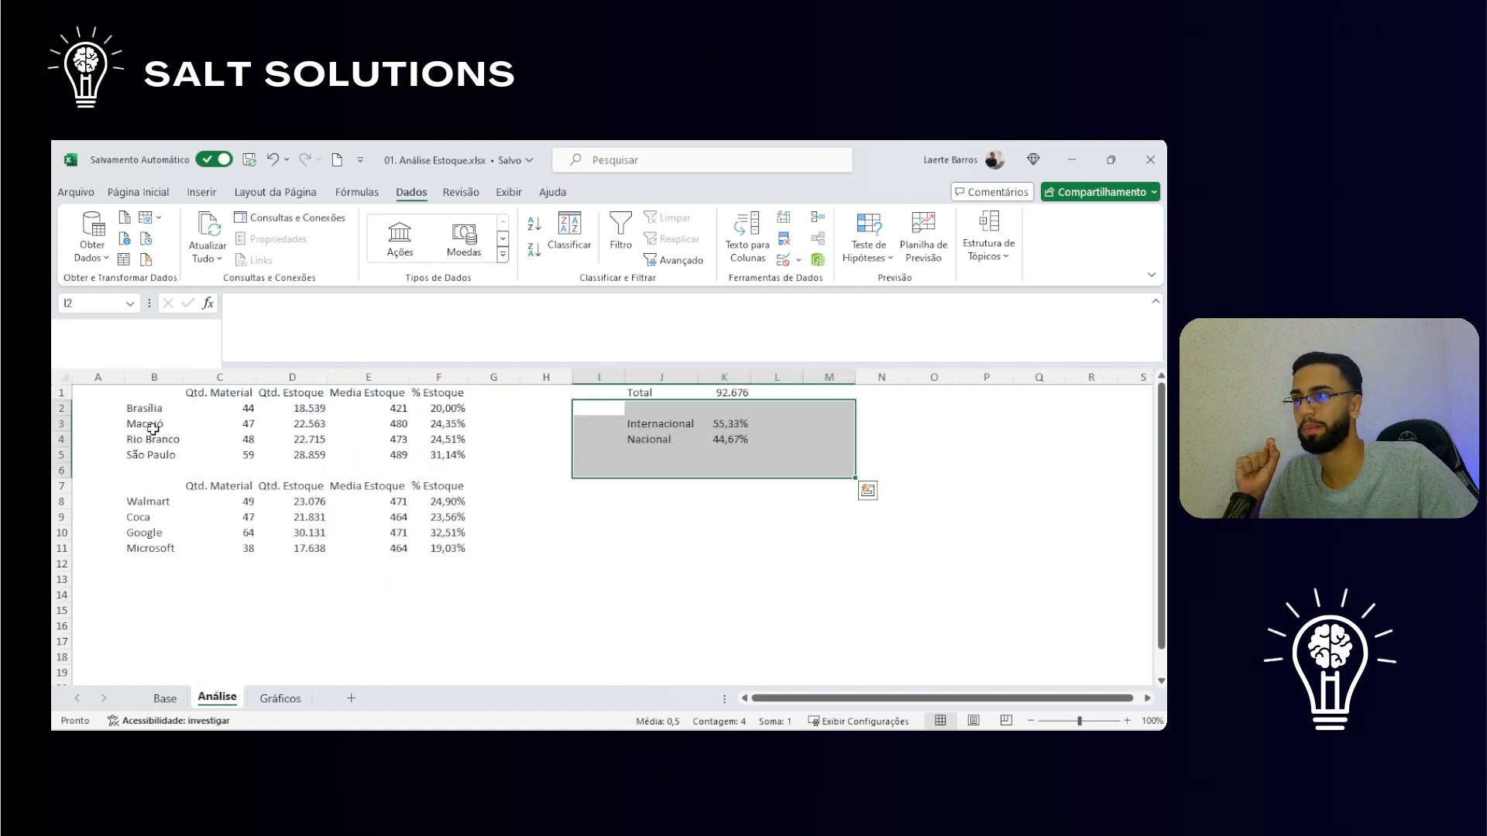
pyautogui.moveTo(147, 408); pyautogui.dragTo(165, 448)
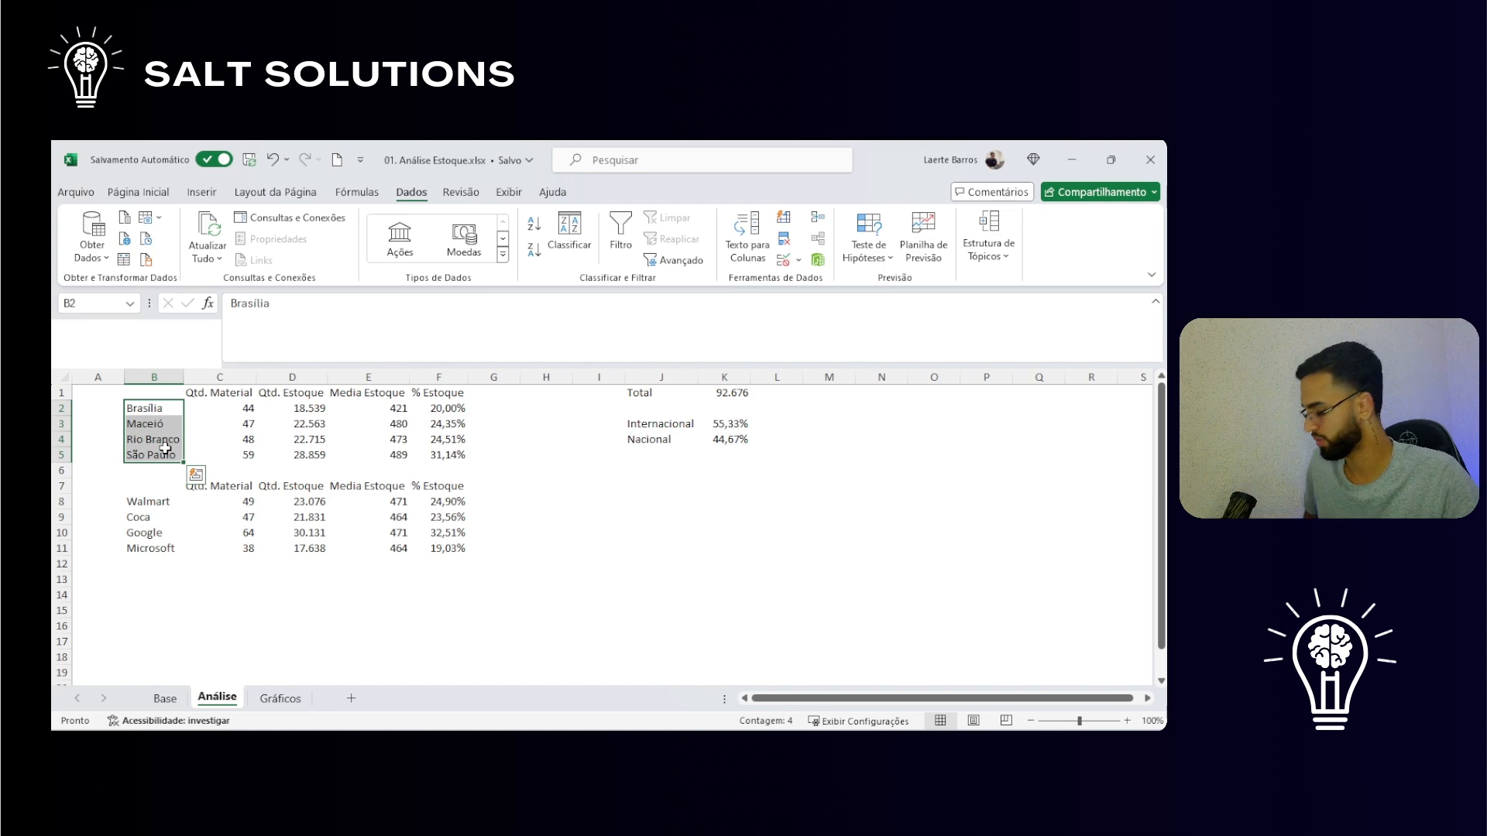
pyautogui.hotkey('ctrl', 'c')
pyautogui.click(280, 699)
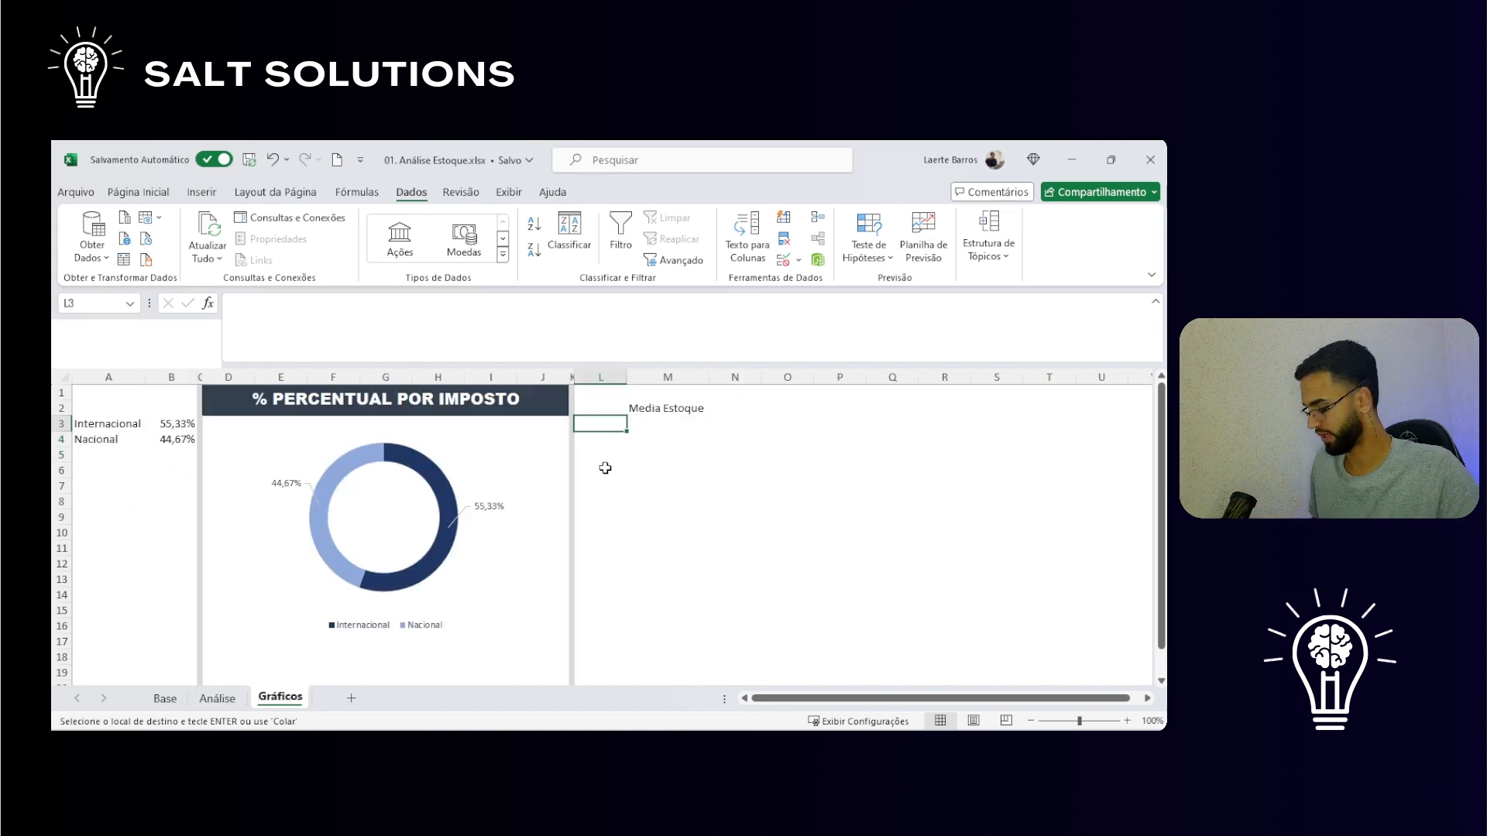
pyautogui.click(217, 698)
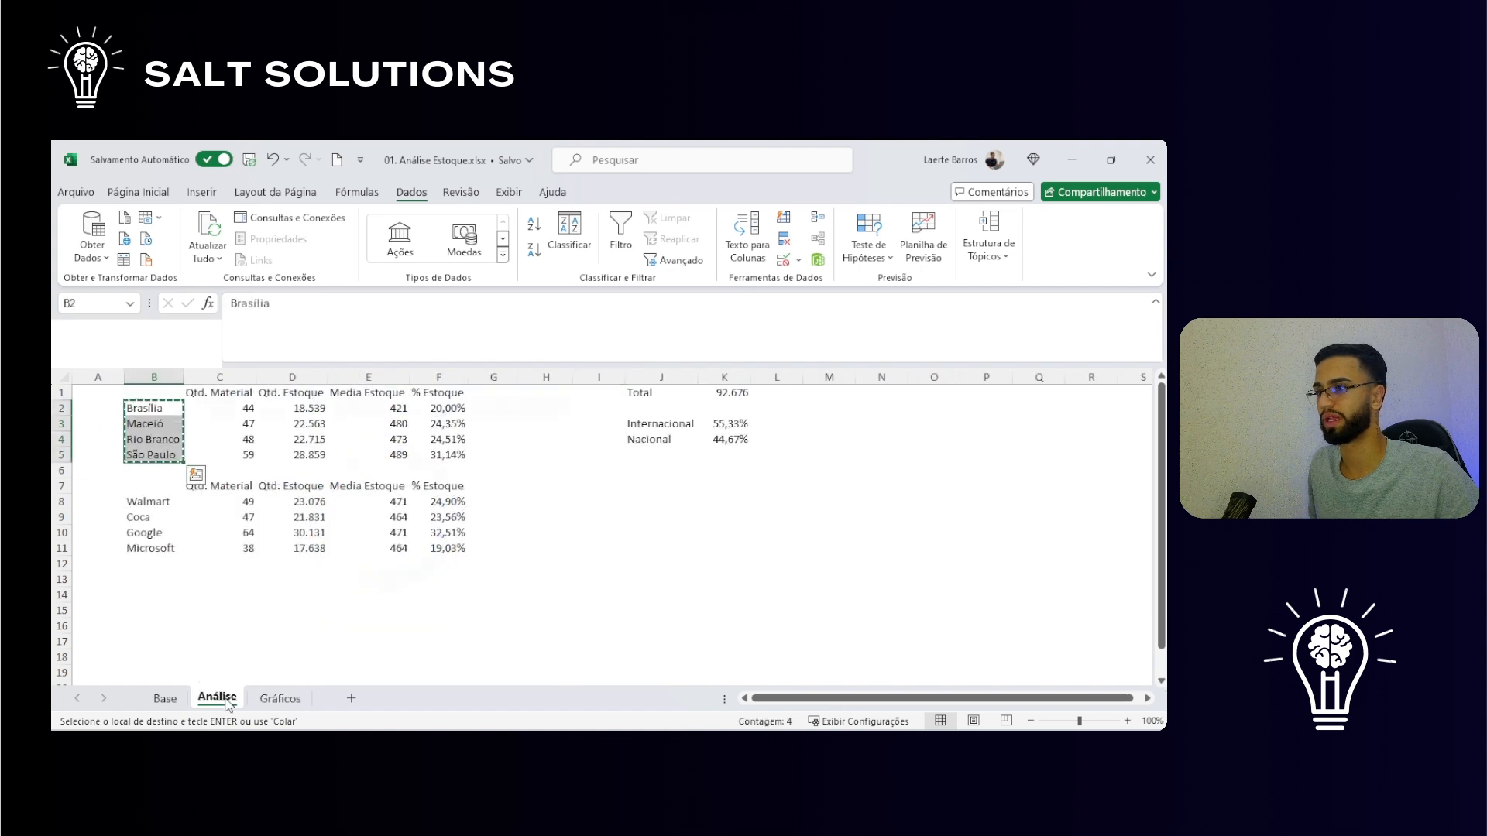
pyautogui.click(278, 700)
pyautogui.hotkey('ctrl', 'alt', 'v')
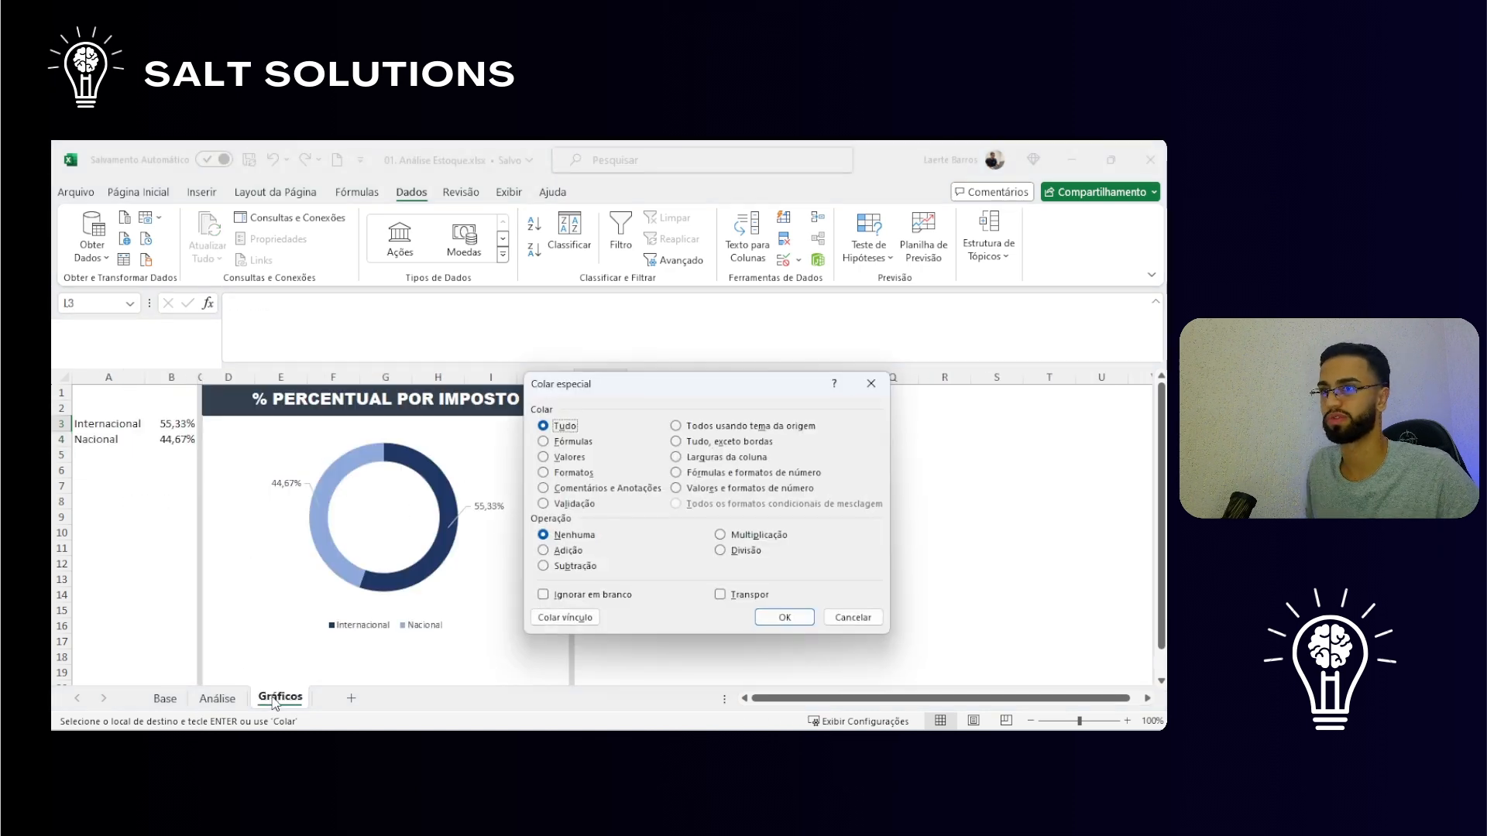
pyautogui.press('v')
pyautogui.press('Return')
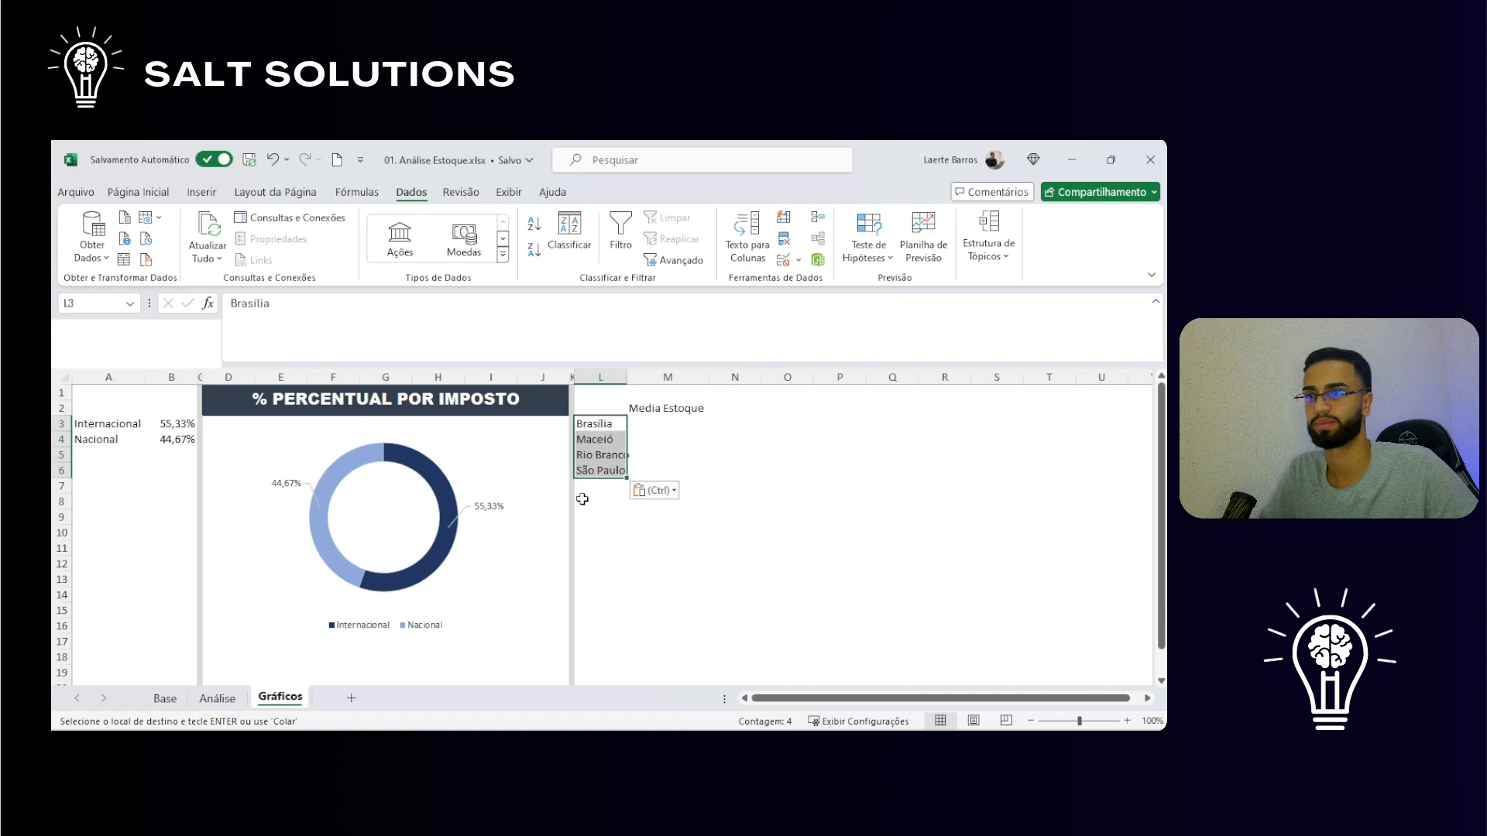
pyautogui.doubleClick(627, 378)
# Step: Choose Qtd. Material in the M2 drop-down list
pyautogui.click(673, 421)
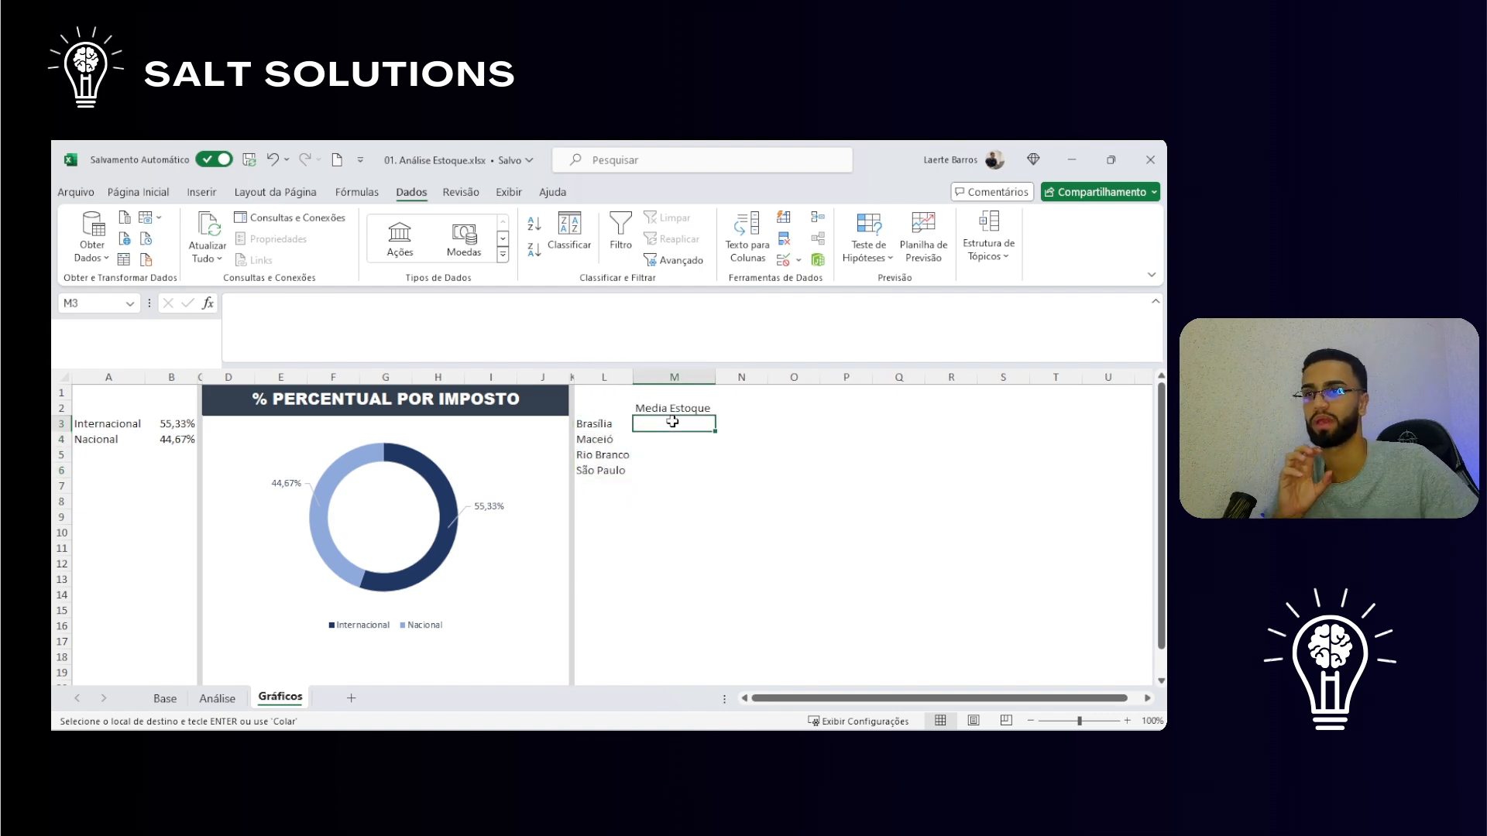
pyautogui.click(688, 409)
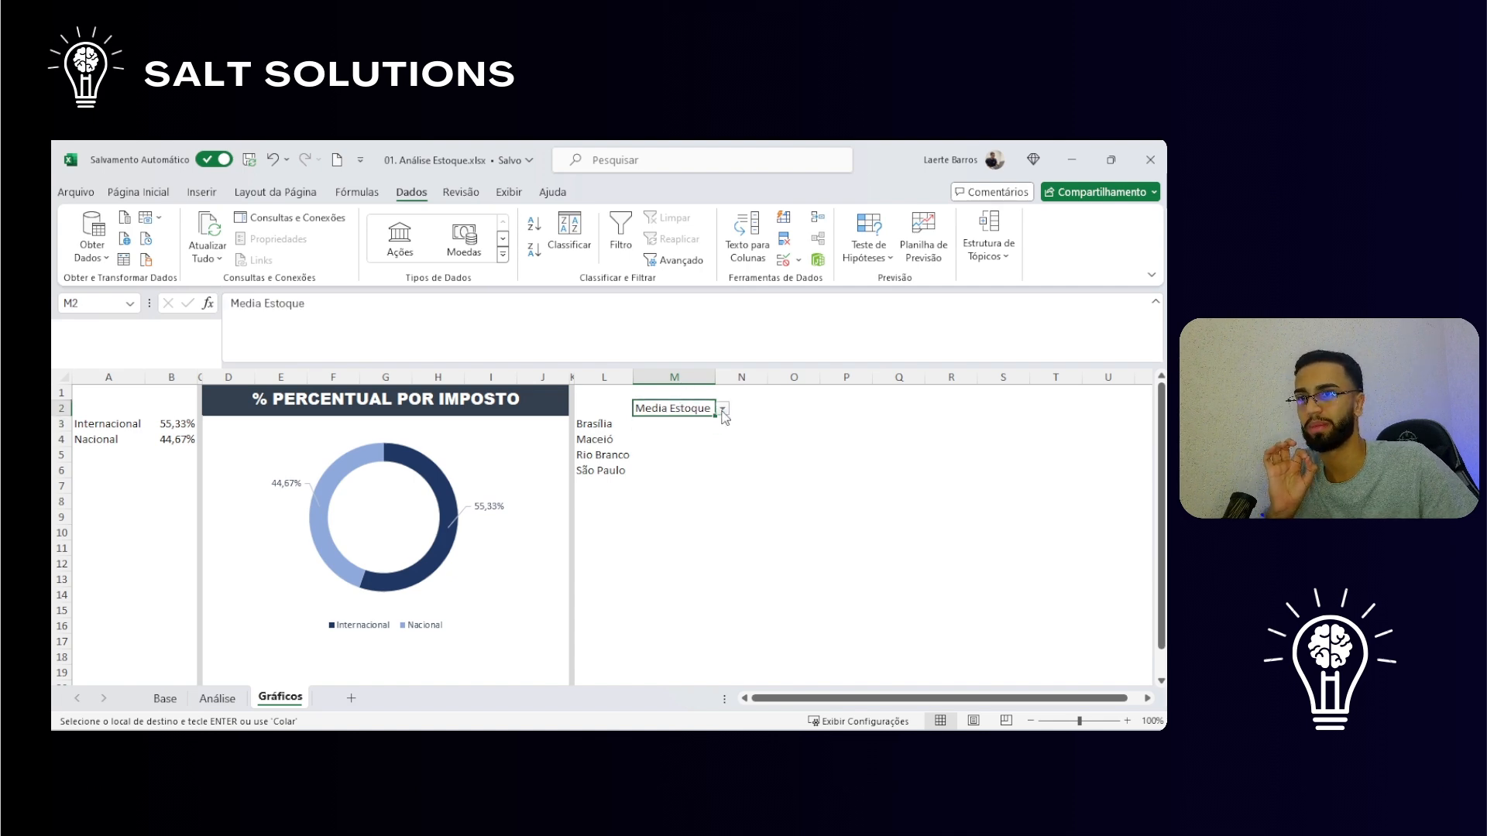
pyautogui.click(722, 410)
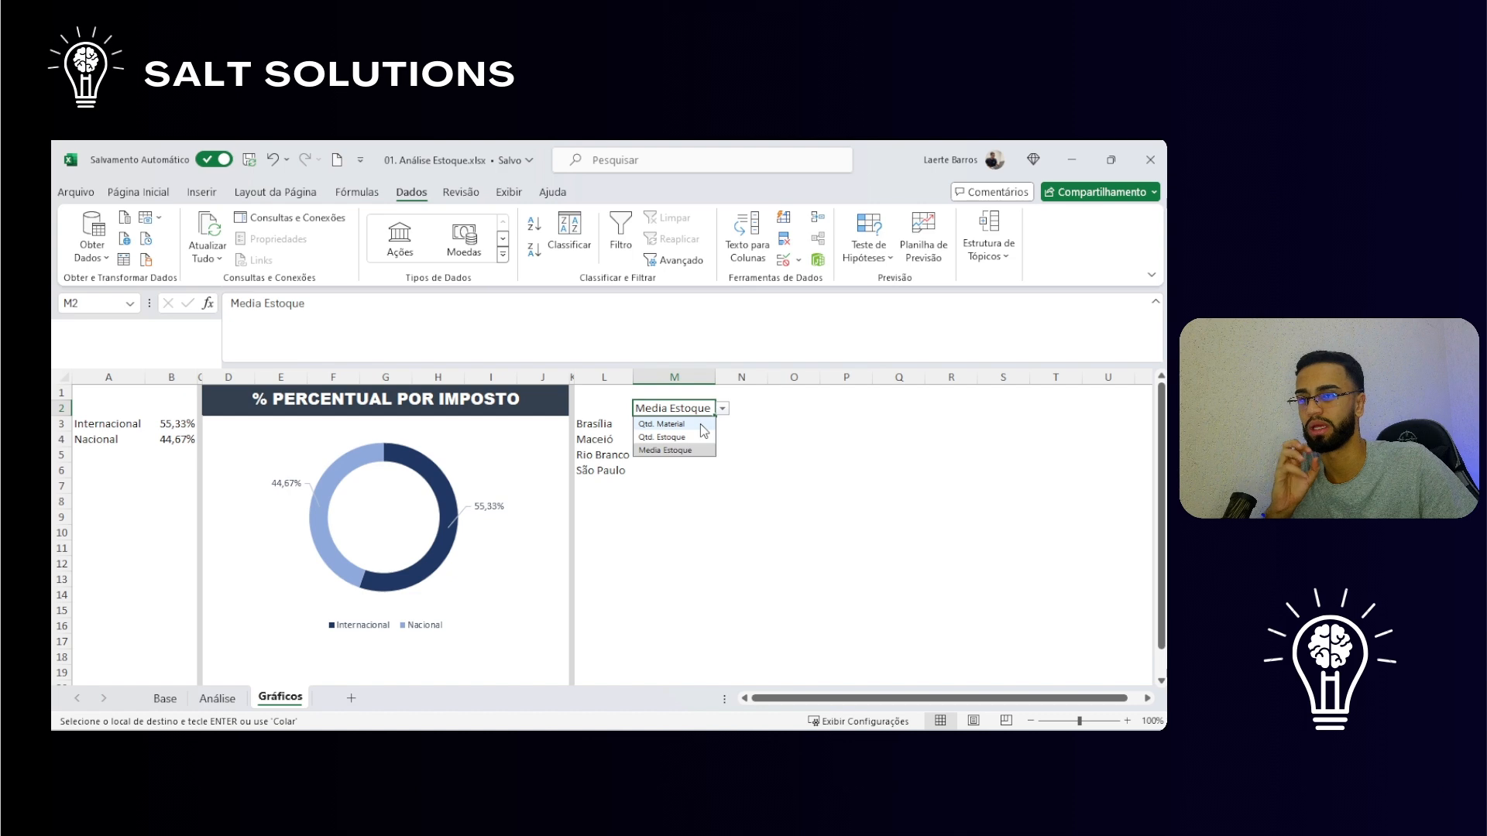
pyautogui.click(700, 425)
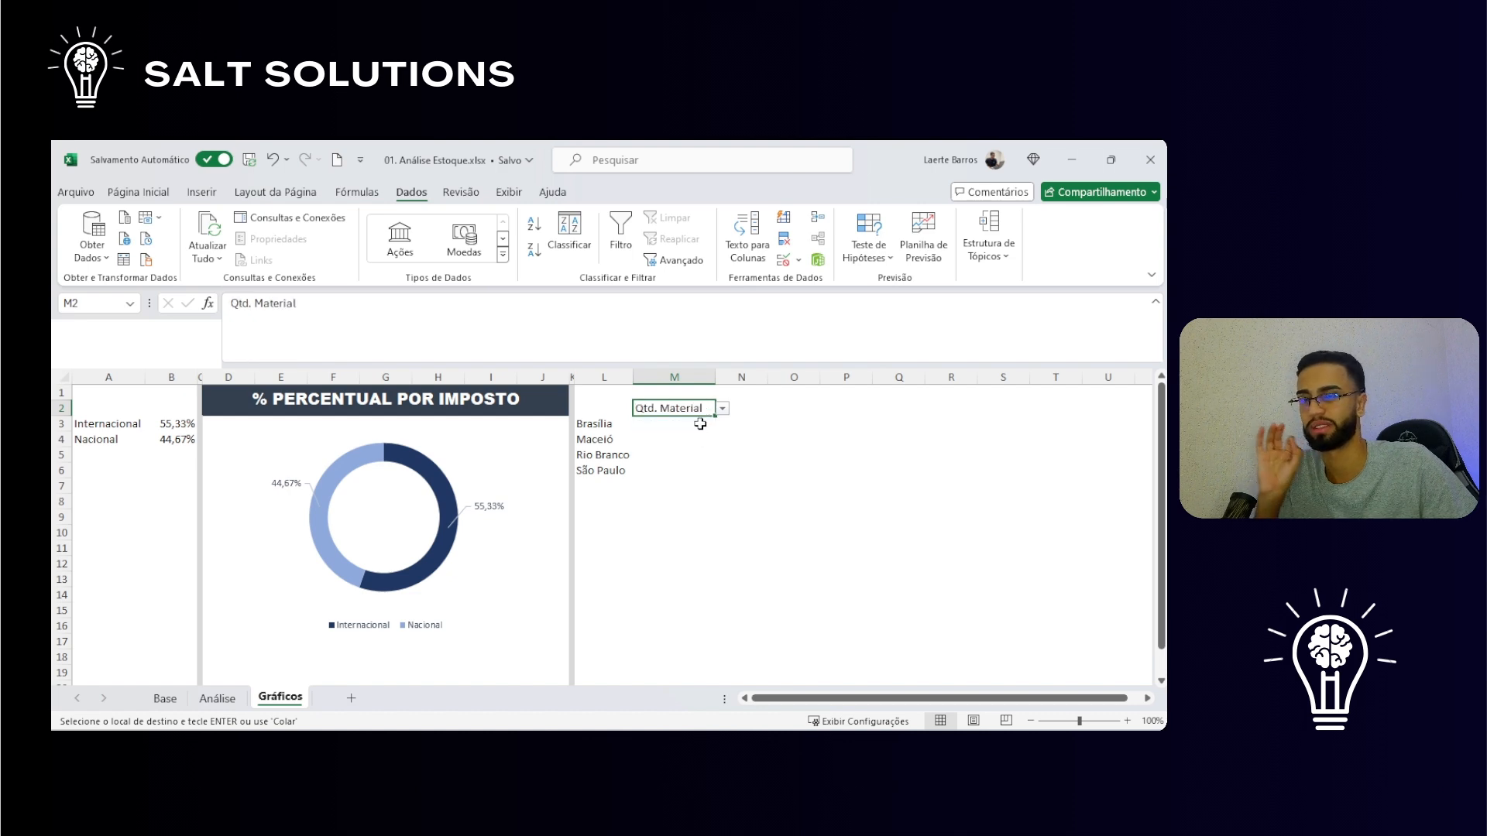
# Step: Paste the cities' Qtd. Material figures from C2:C5 of the Análise sheet as values into M3:M6 of Gráficos
pyautogui.moveTo(687, 425); pyautogui.dragTo(686, 472)
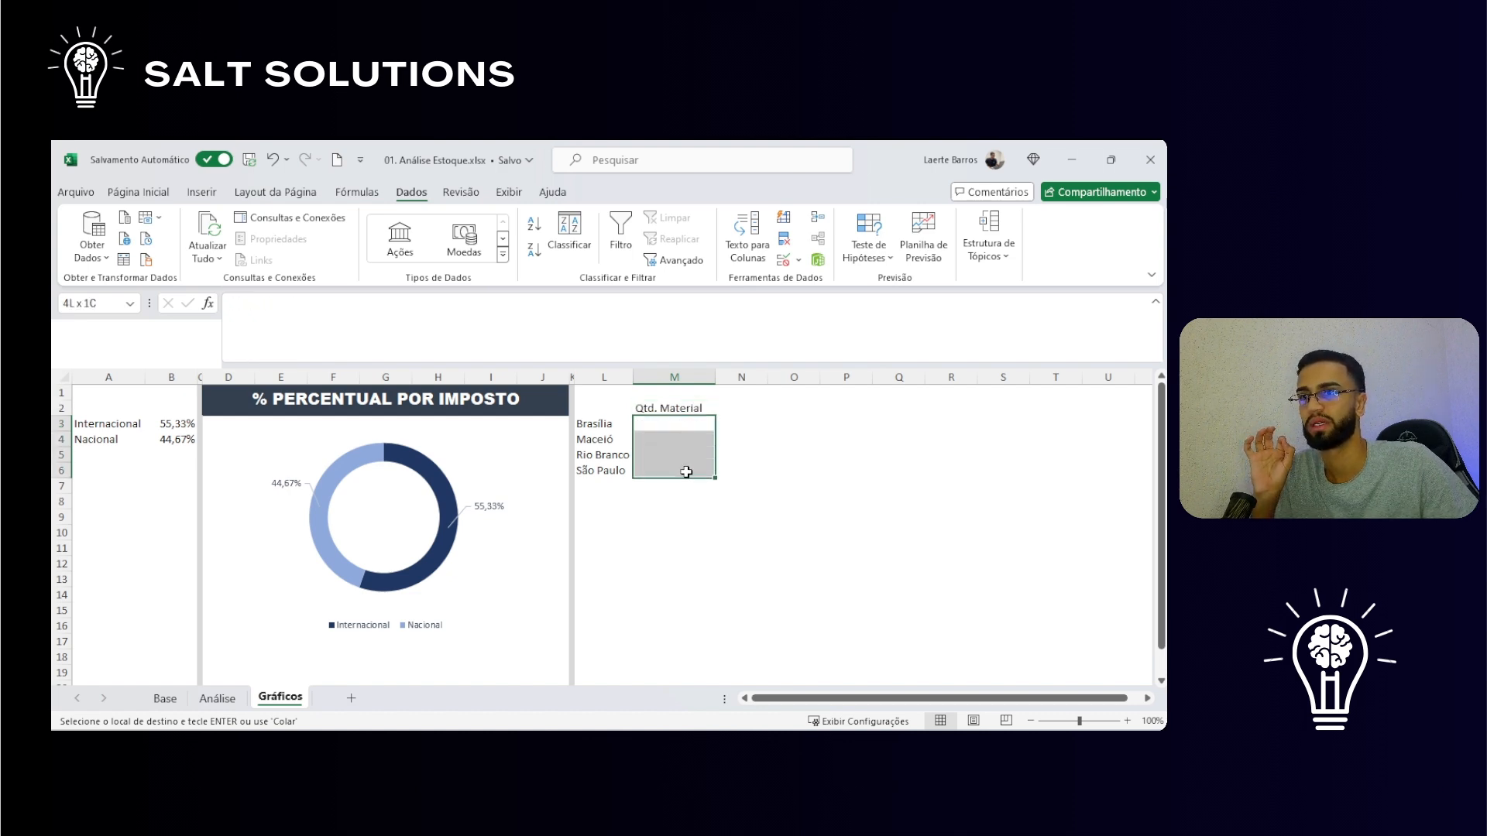
pyautogui.click(207, 696)
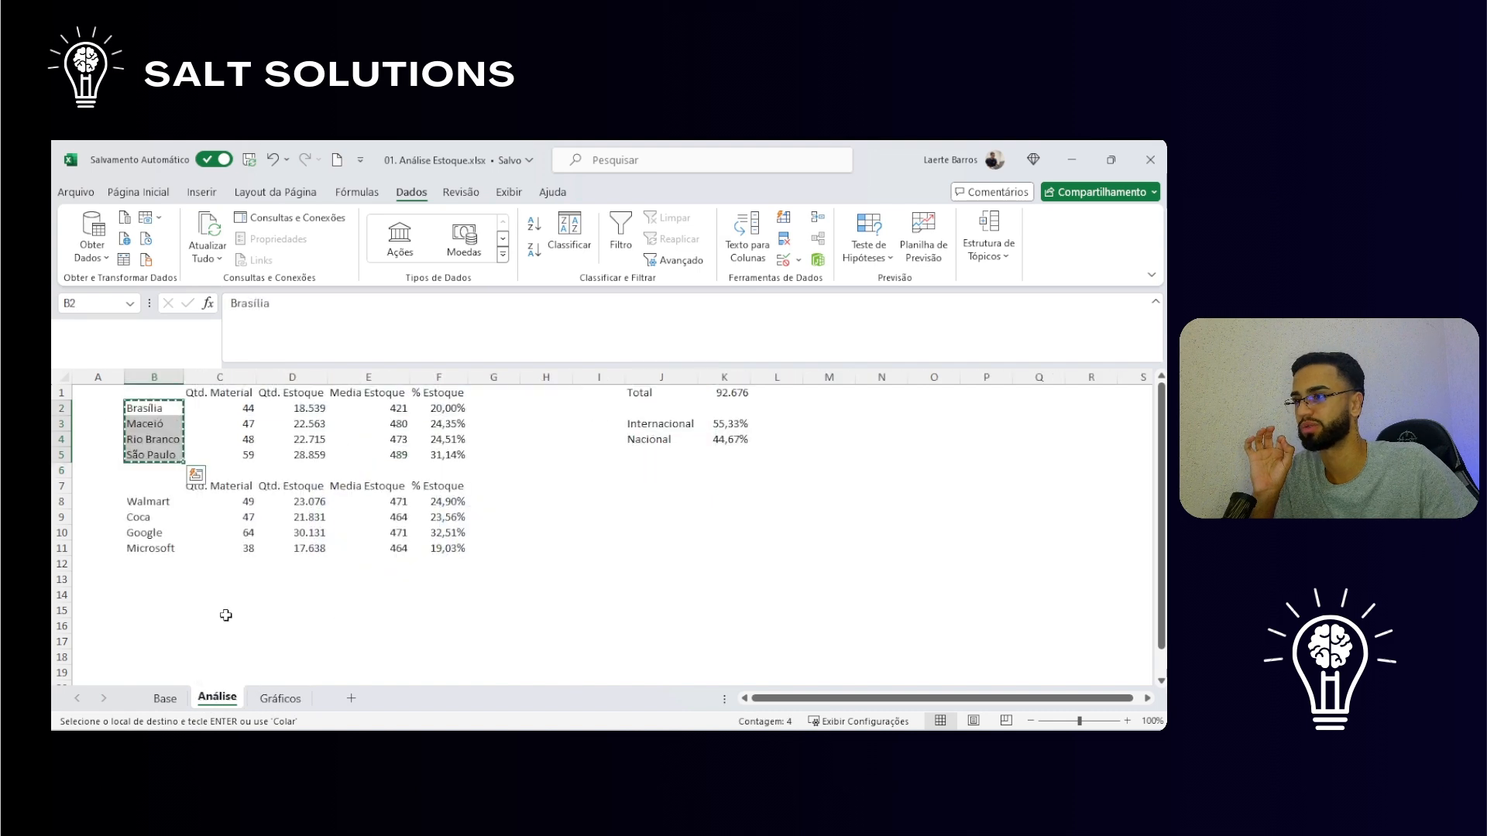
pyautogui.moveTo(233, 409); pyautogui.dragTo(253, 460)
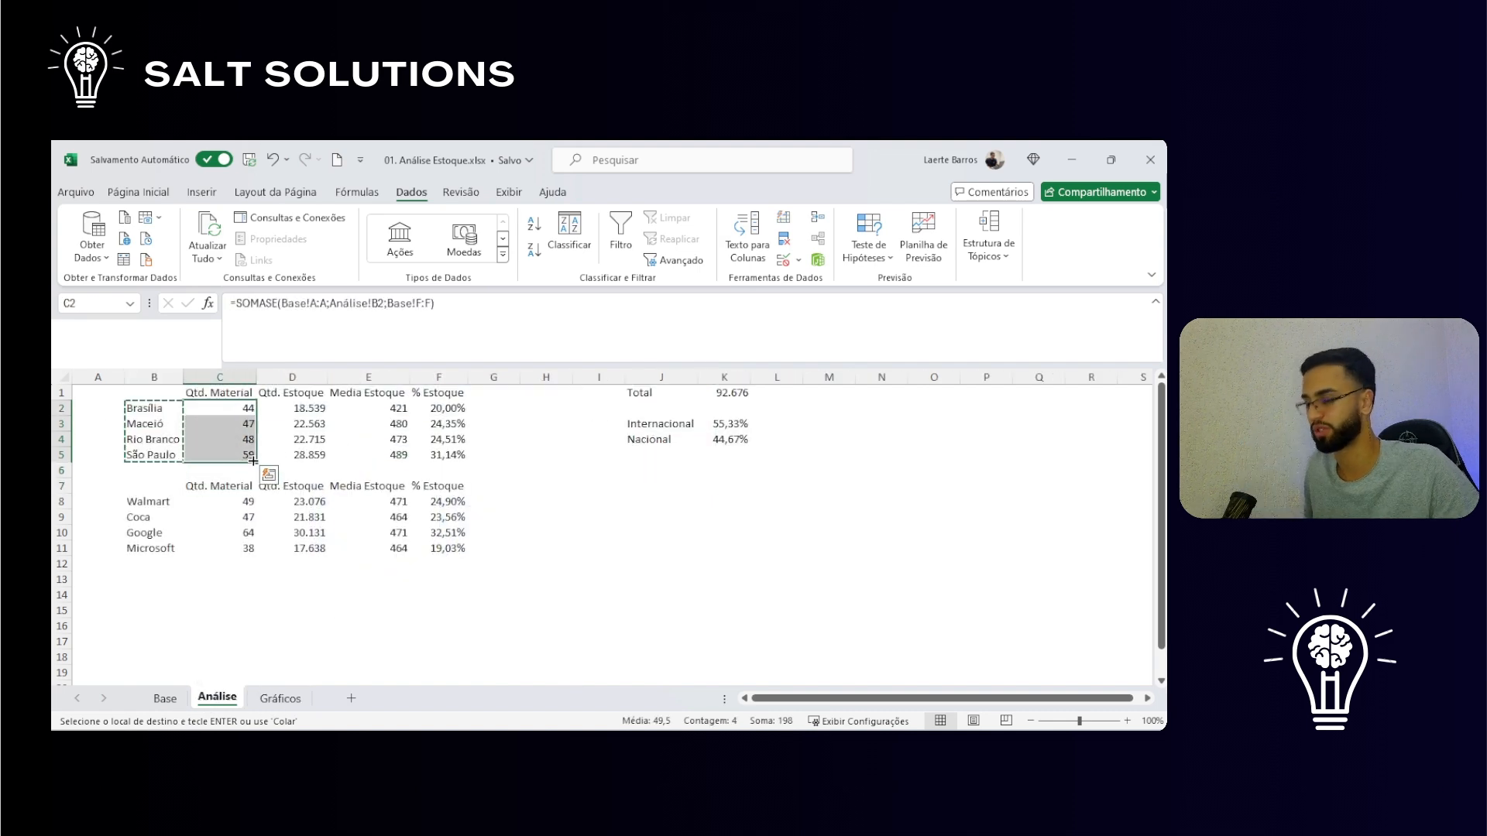
pyautogui.click(278, 698)
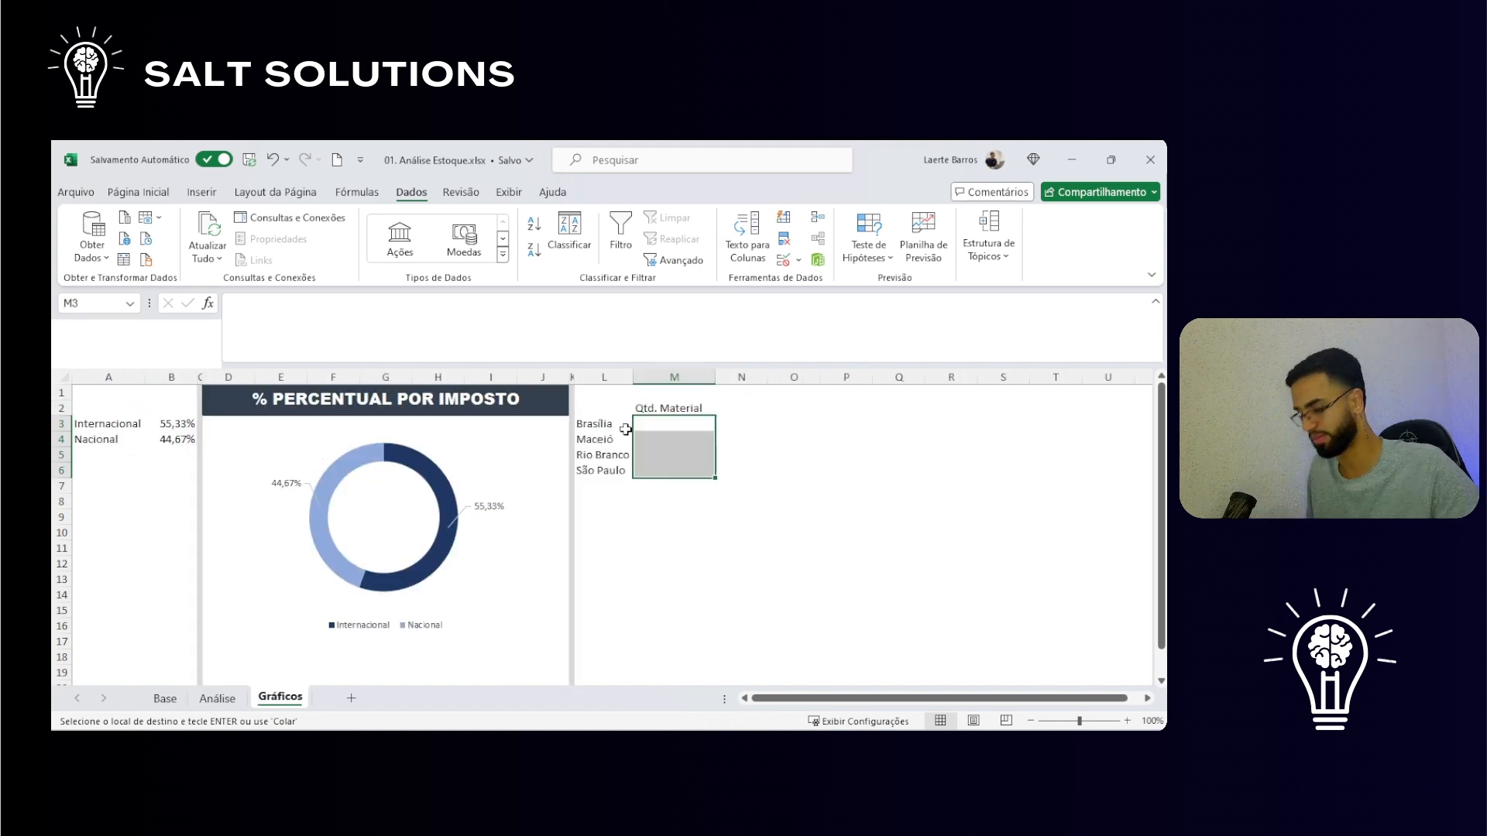
pyautogui.hotkey('ctrl', 'alt', 'v')
pyautogui.press('v')
pyautogui.press('Return')
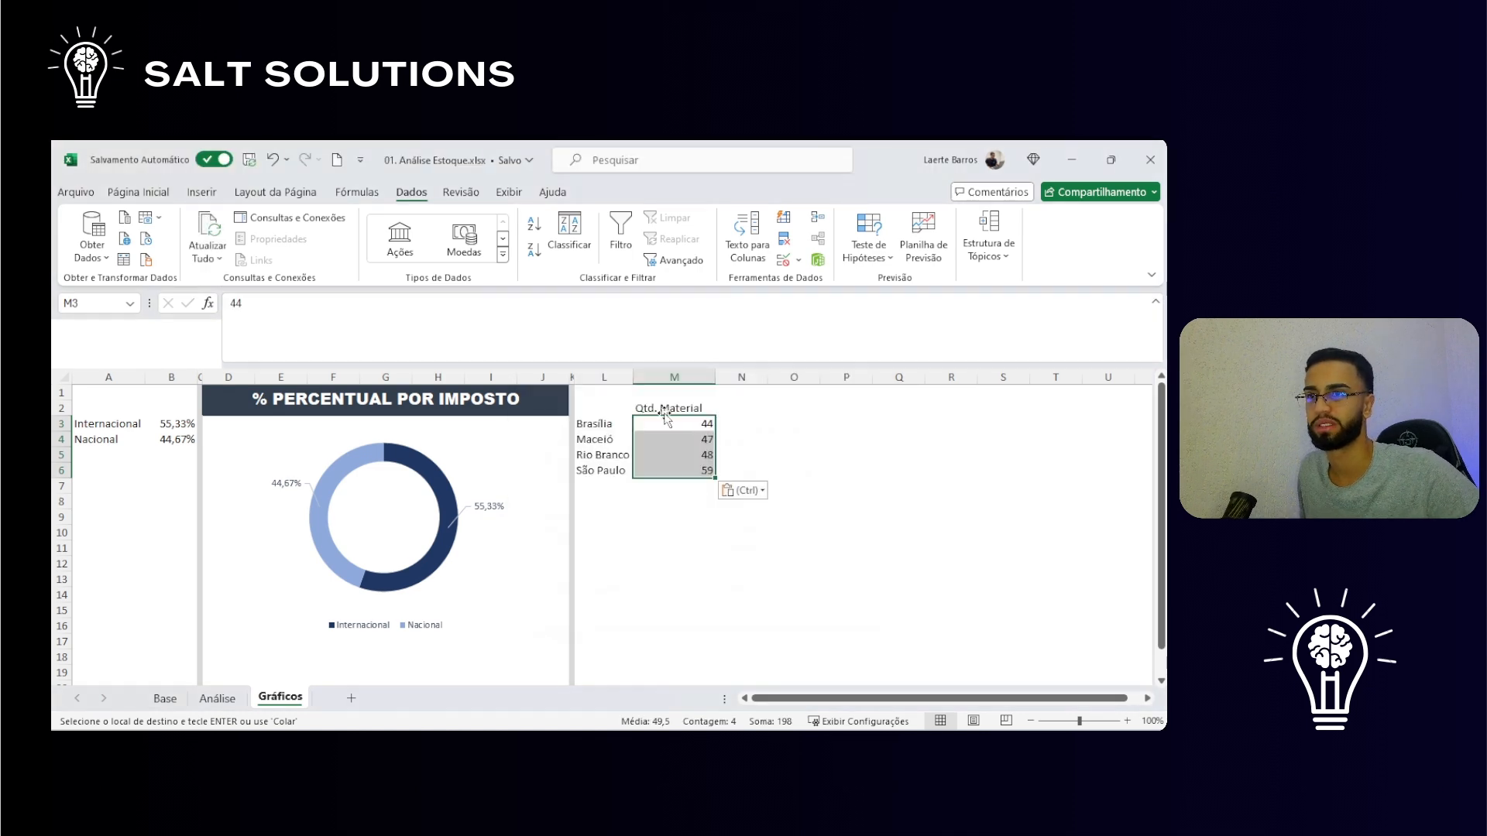
# Step: Choose Qtd. Estoque in the M2 drop-down list
pyautogui.click(657, 409)
pyautogui.click(722, 409)
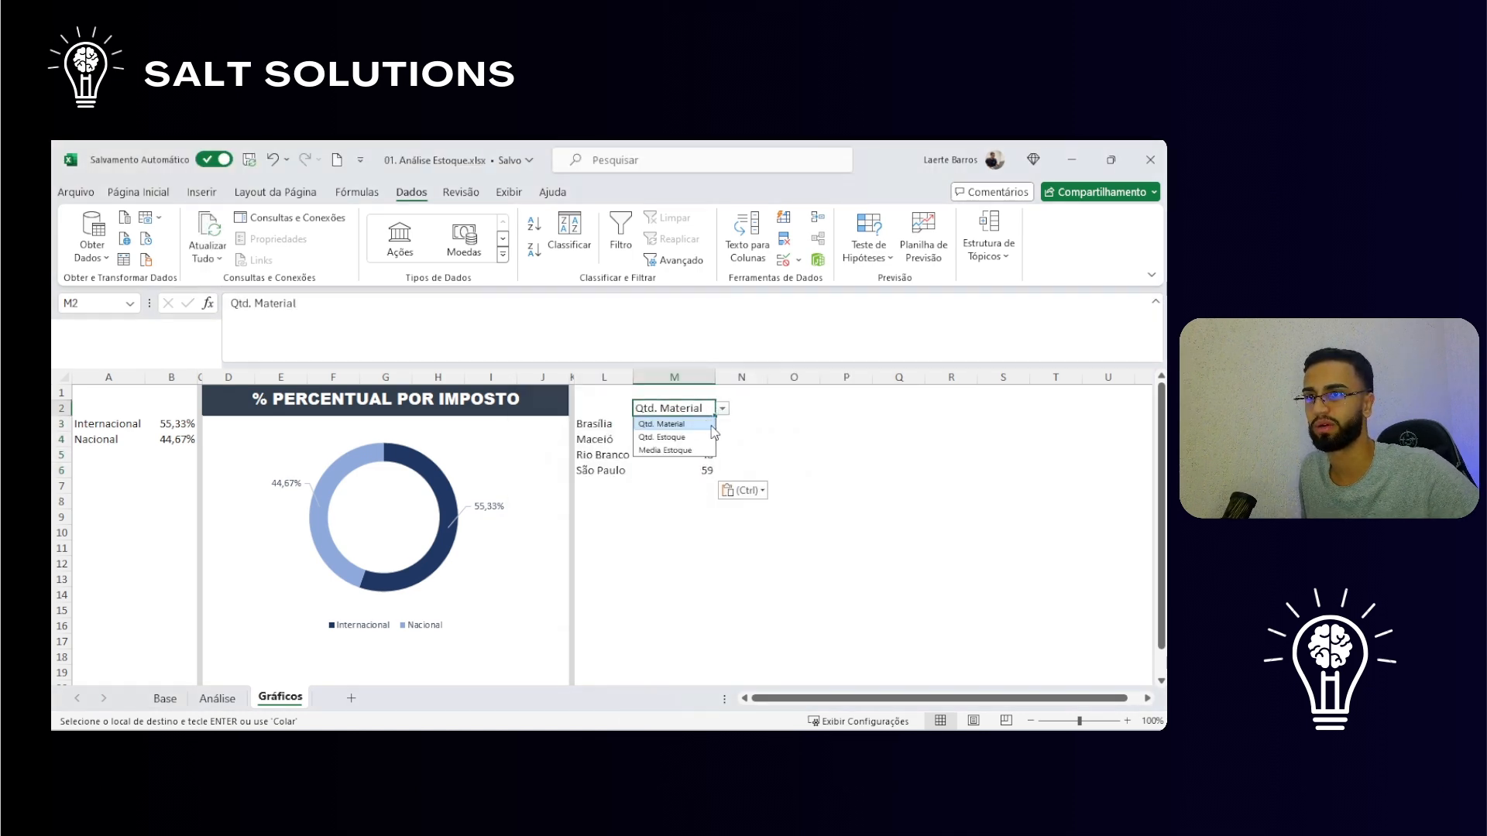
pyautogui.click(662, 437)
# Step: Replace M3:M6 on Gráficos with the cities' Qtd. Estoque figures from D2:D5 of the Análise sheet, pasted as values
pyautogui.click(217, 698)
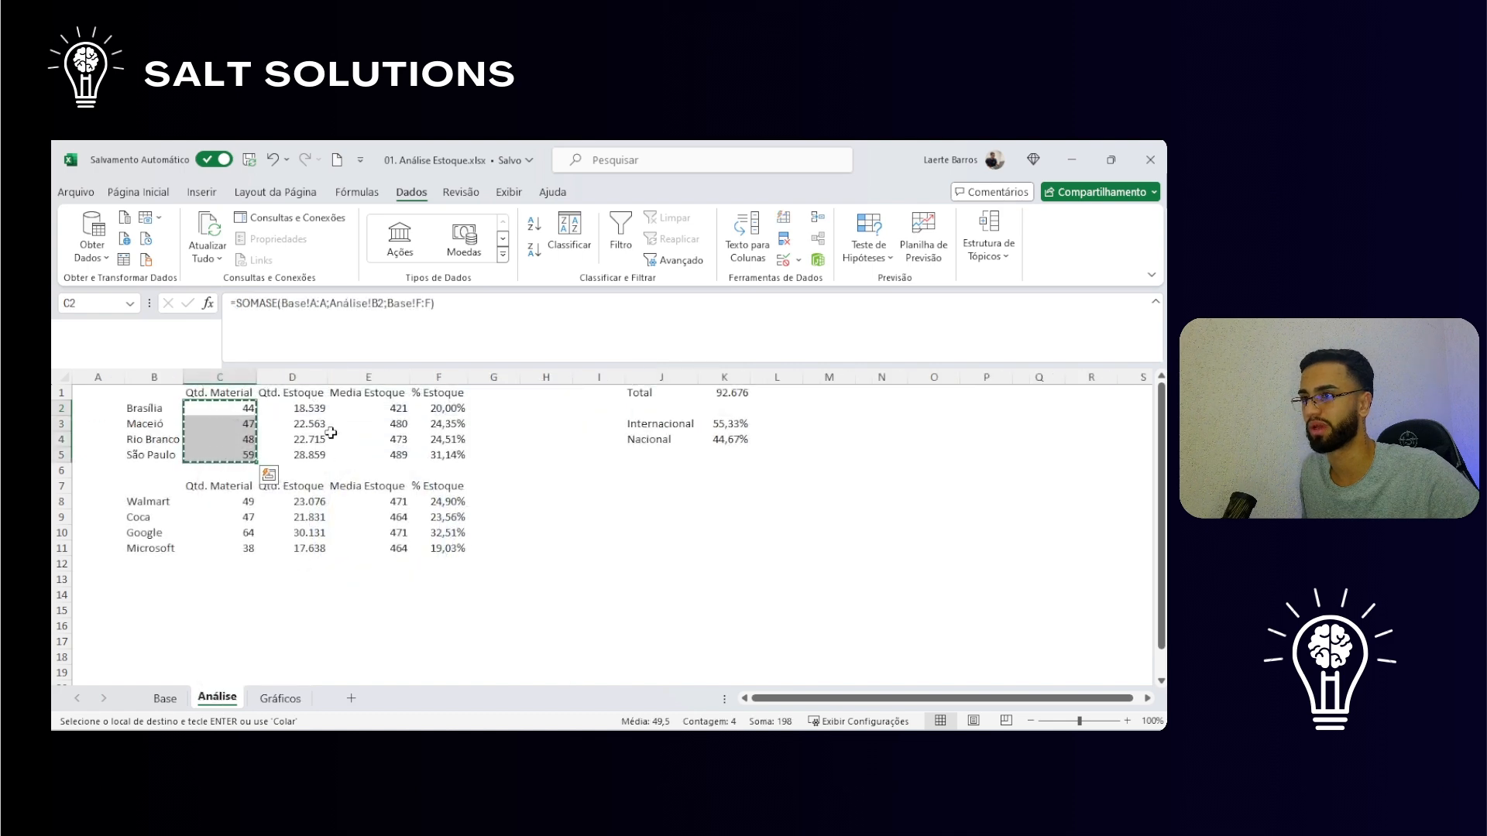
pyautogui.moveTo(306, 408); pyautogui.dragTo(305, 455)
pyautogui.hotkey('ctrl', 'c')
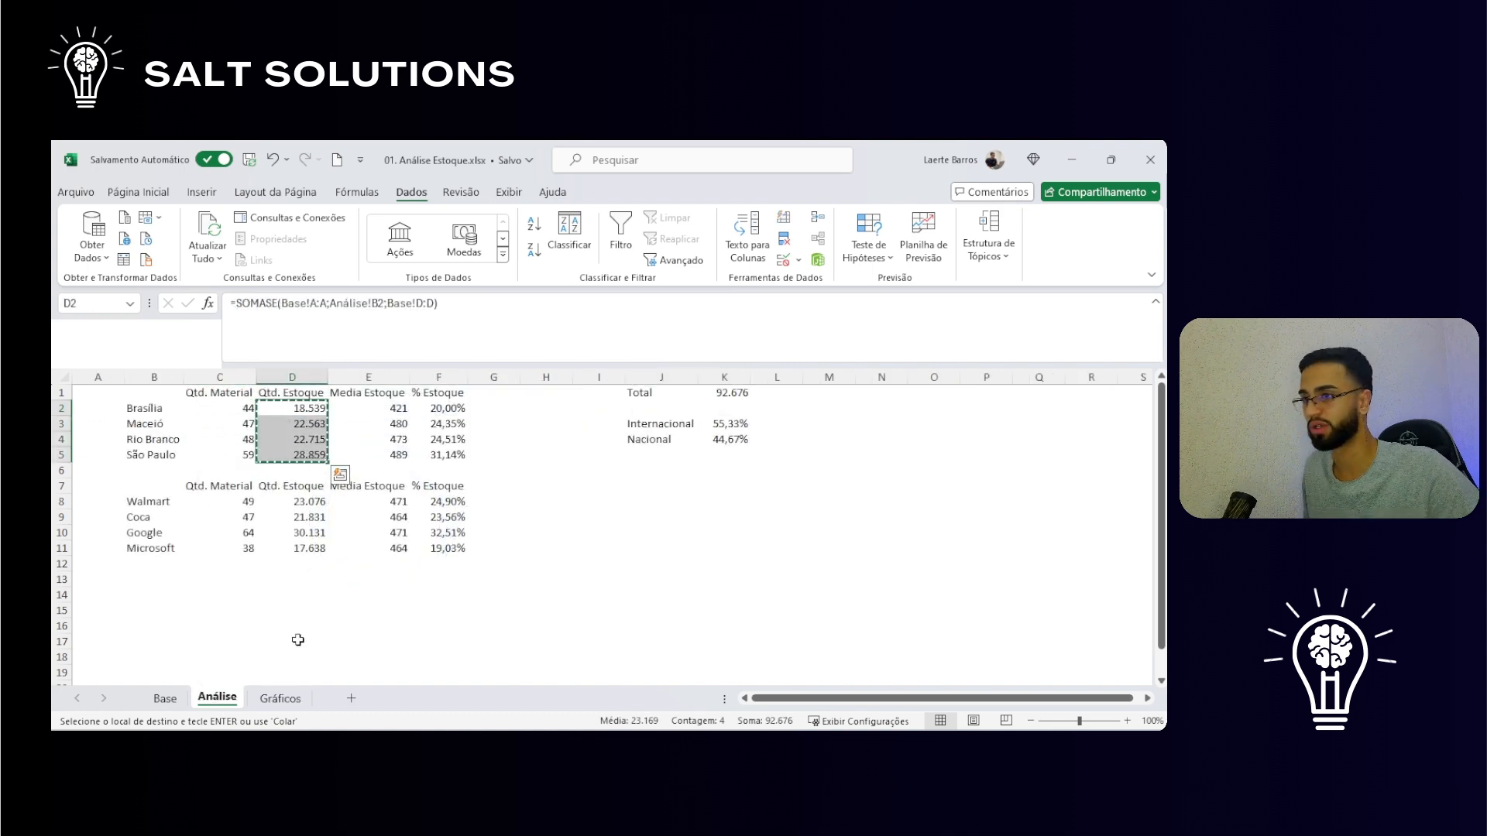
pyautogui.click(280, 698)
pyautogui.moveTo(704, 423); pyautogui.dragTo(715, 472)
pyautogui.hotkey('ctrl', 'alt', 'v')
pyautogui.press('v')
pyautogui.press('Return')
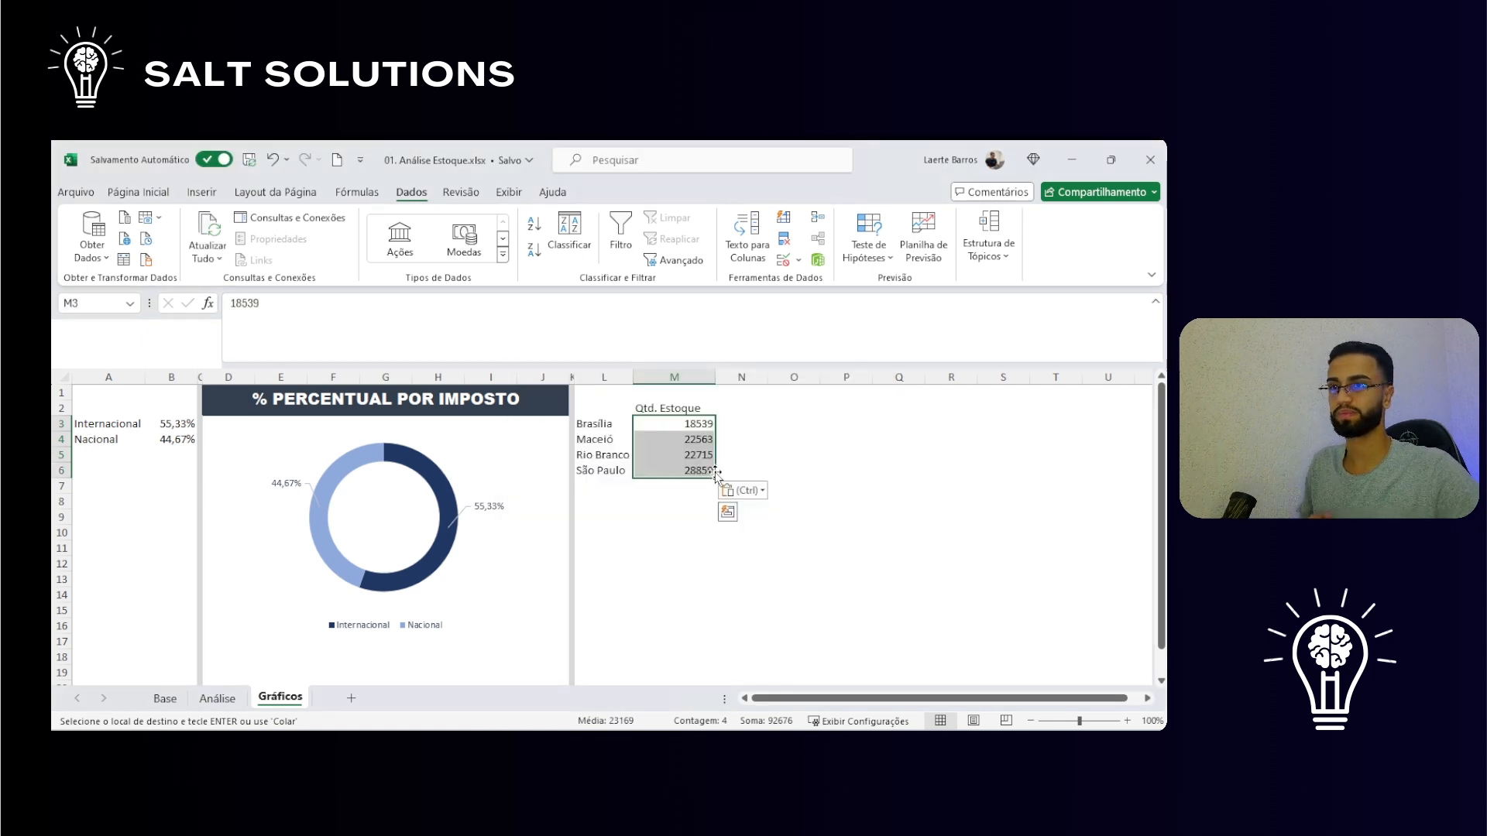
# Step: Clear the pasted figures from M3:M6 beside the city names
pyautogui.press('Left')
pyautogui.press('Right')
pyautogui.hotkey('shift', 'Down')
pyautogui.hotkey('shift', 'Down')
pyautogui.hotkey('shift', 'Down')
pyautogui.press('Delete')
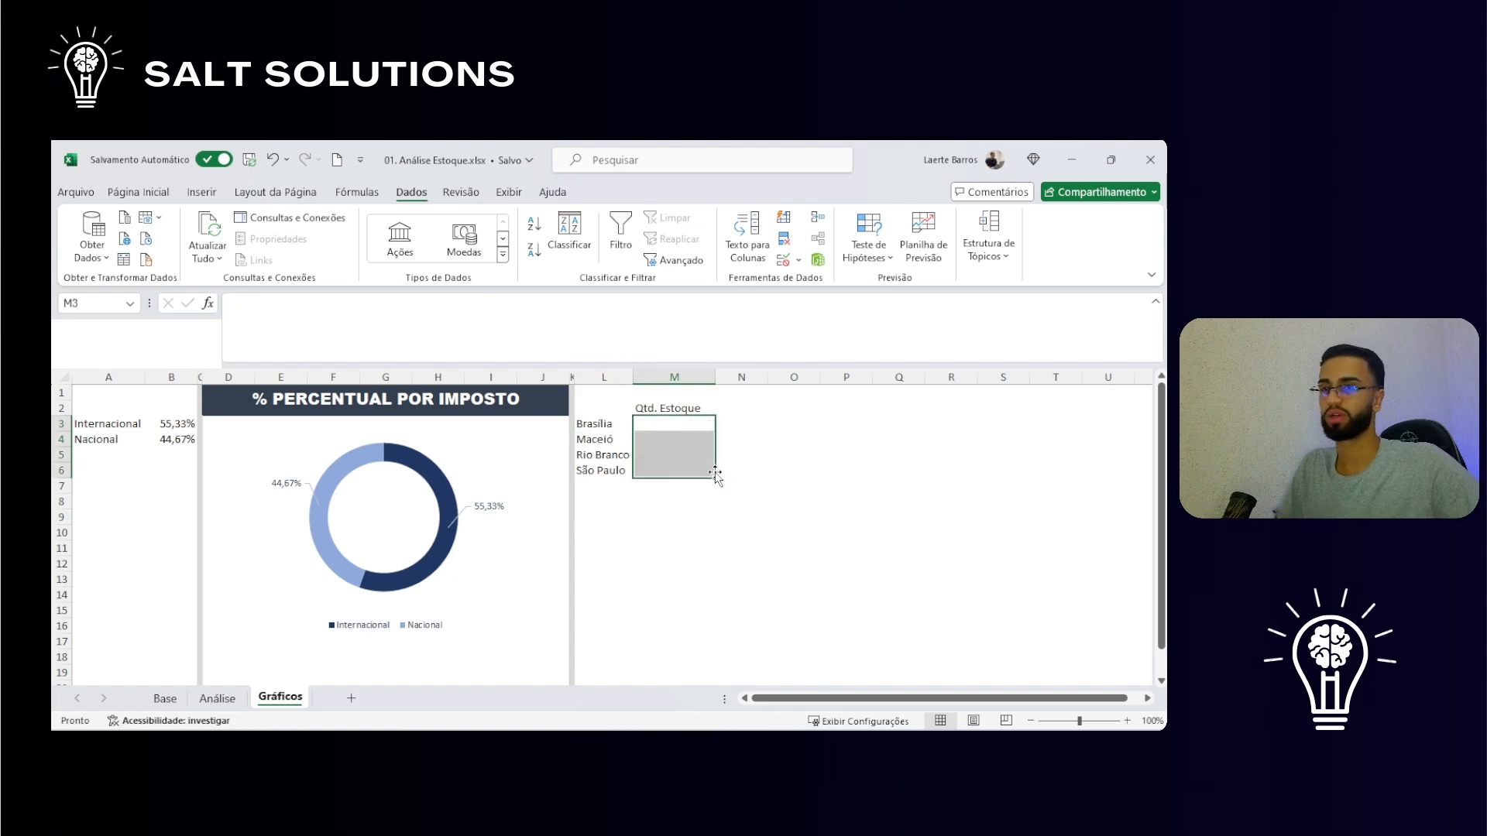
# Step: Choose Qtd. Material in the M2 drop-down list on Gráficos
pyautogui.click(693, 409)
pyautogui.click(723, 409)
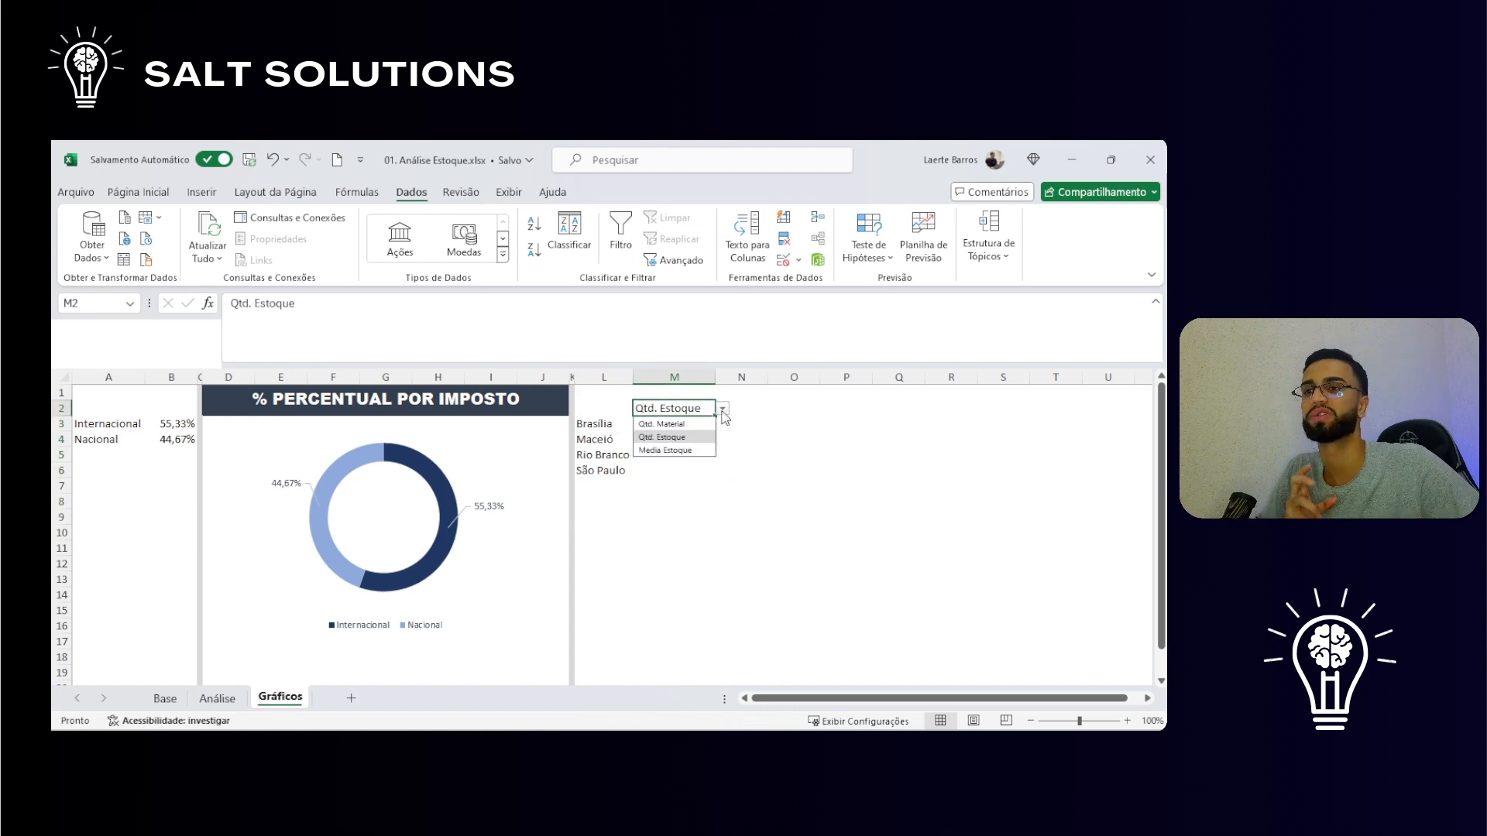
pyautogui.click(699, 421)
# Step: Begin a PROCV formula in M3 with L3 as the lookup value and Análise!$B:$C as the absolute table range
pyautogui.click(699, 421)
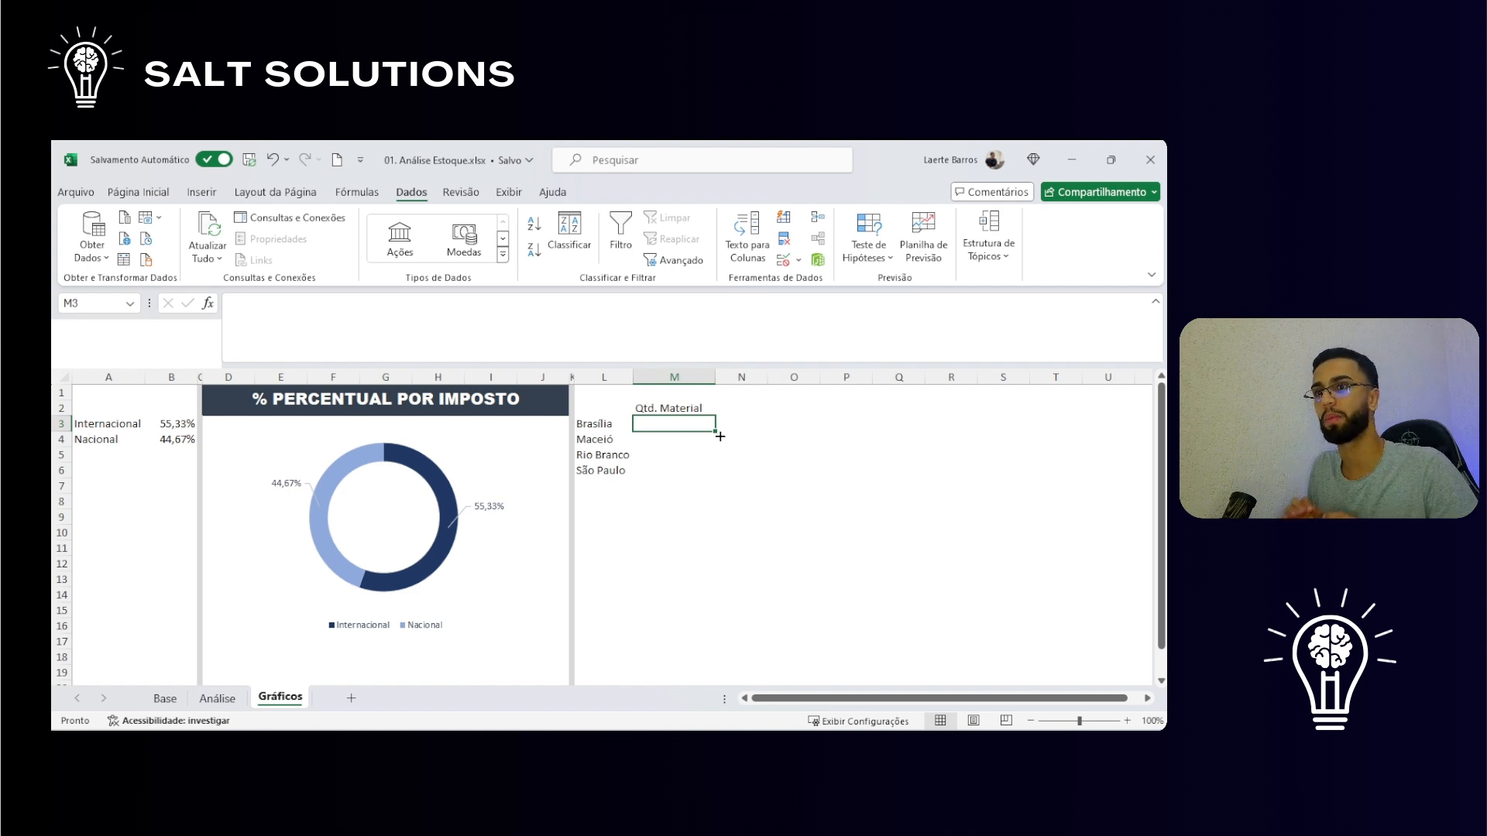
pyautogui.write('=PROCV')
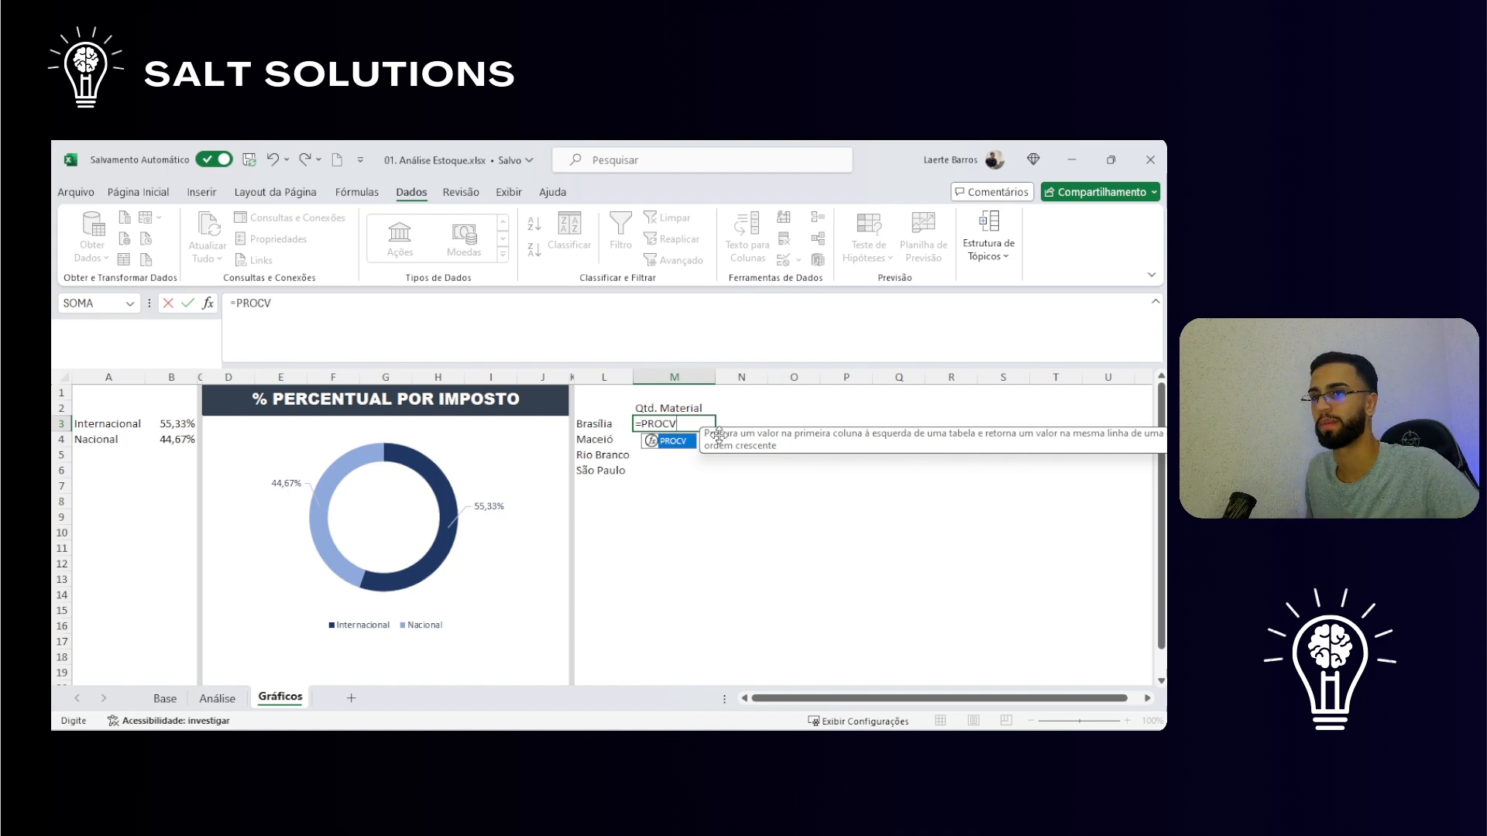
pyautogui.write('(')
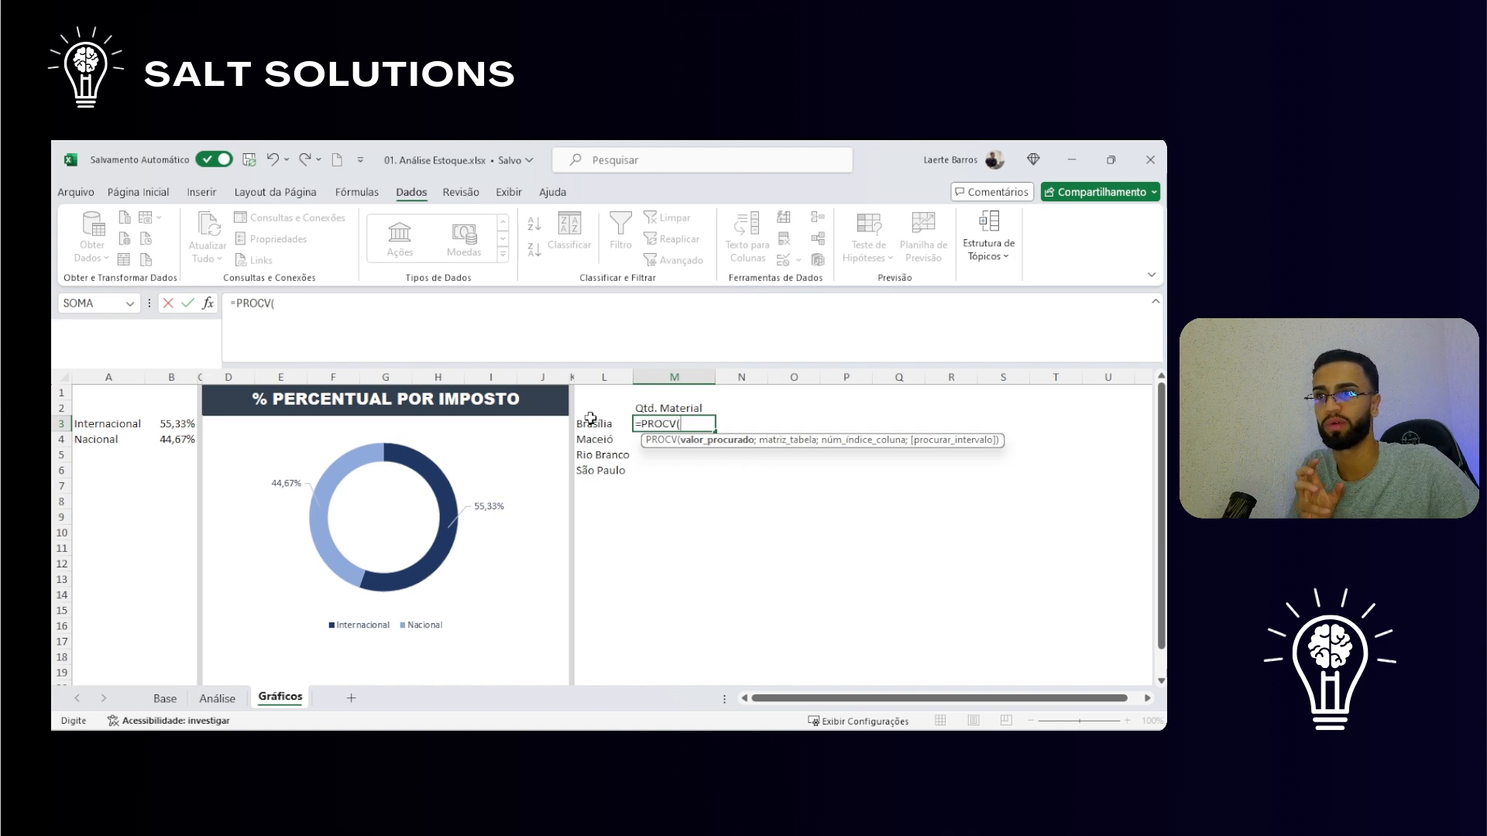
pyautogui.click(599, 424)
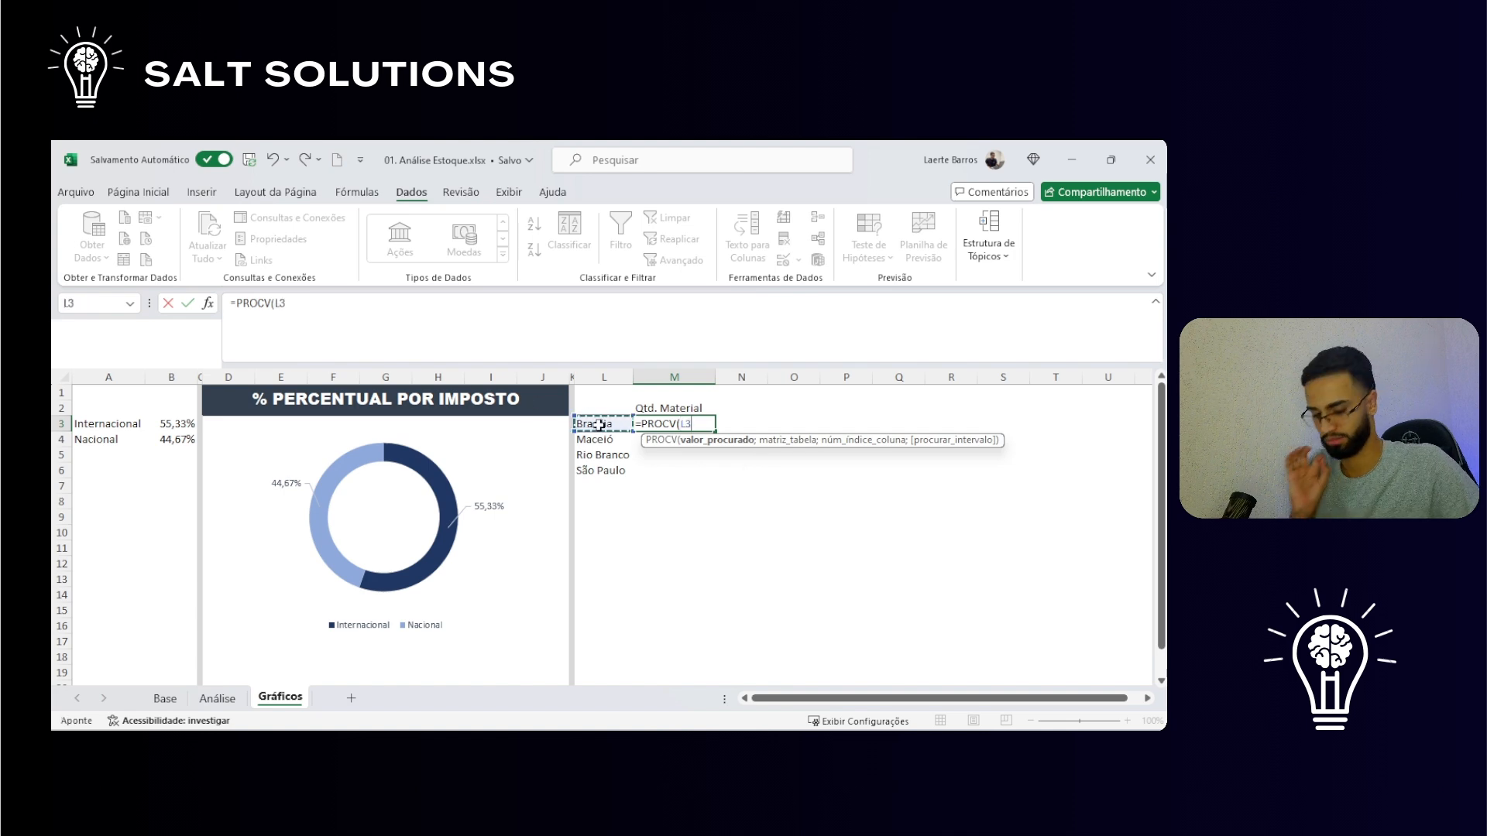
pyautogui.write(';')
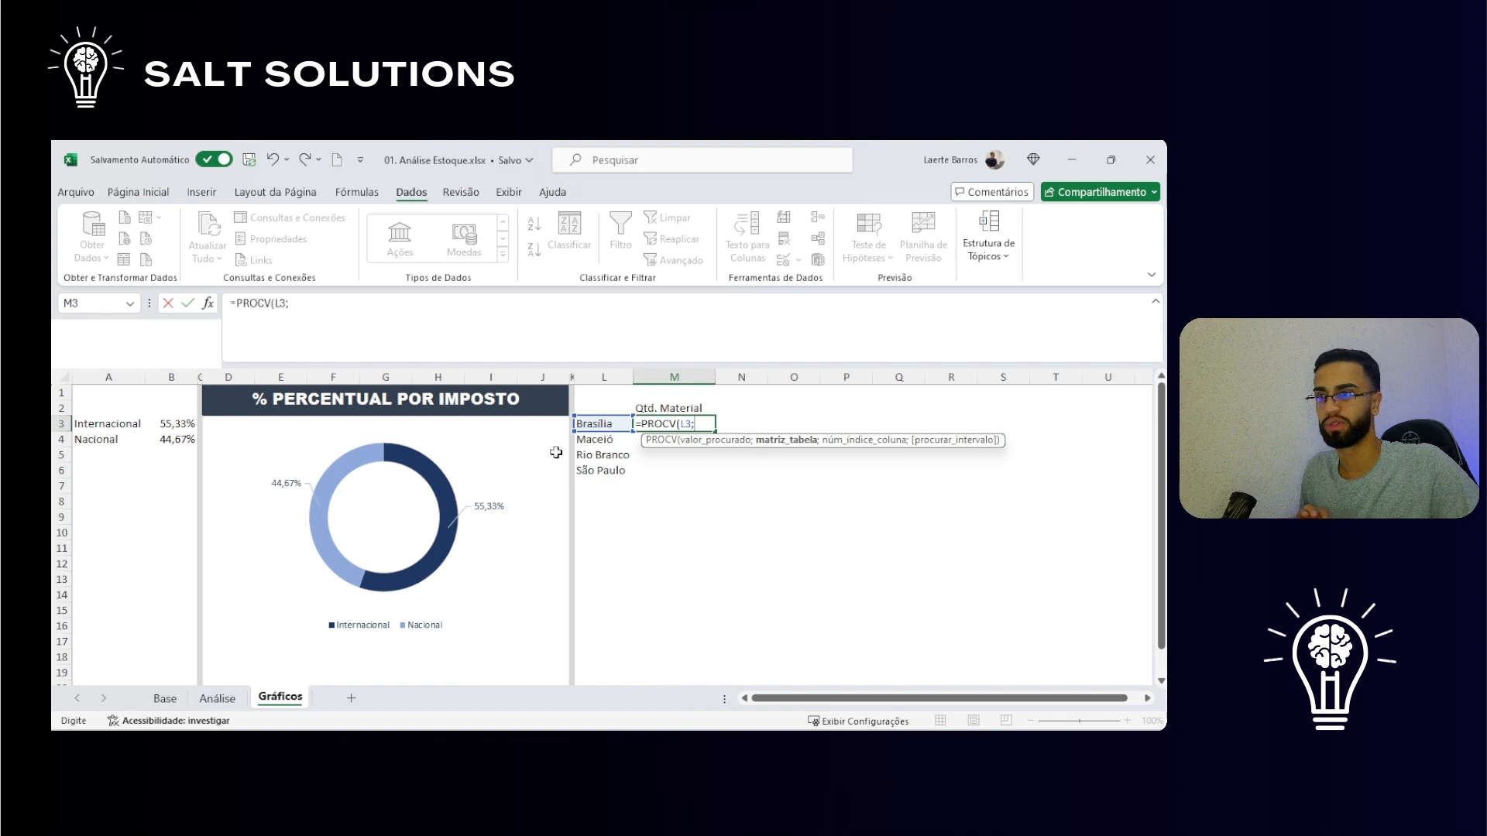
pyautogui.click(234, 700)
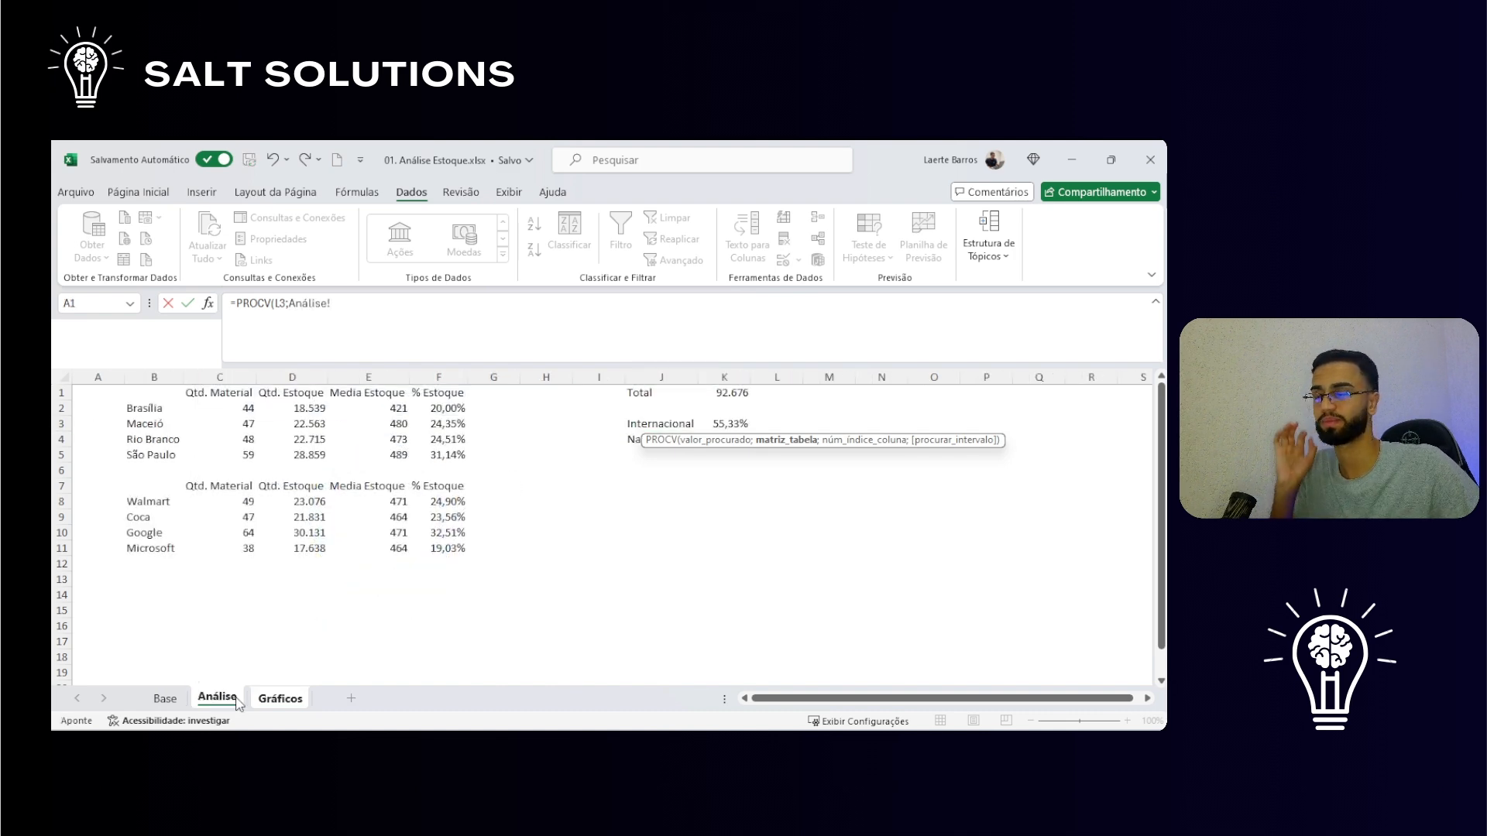
pyautogui.click(159, 376)
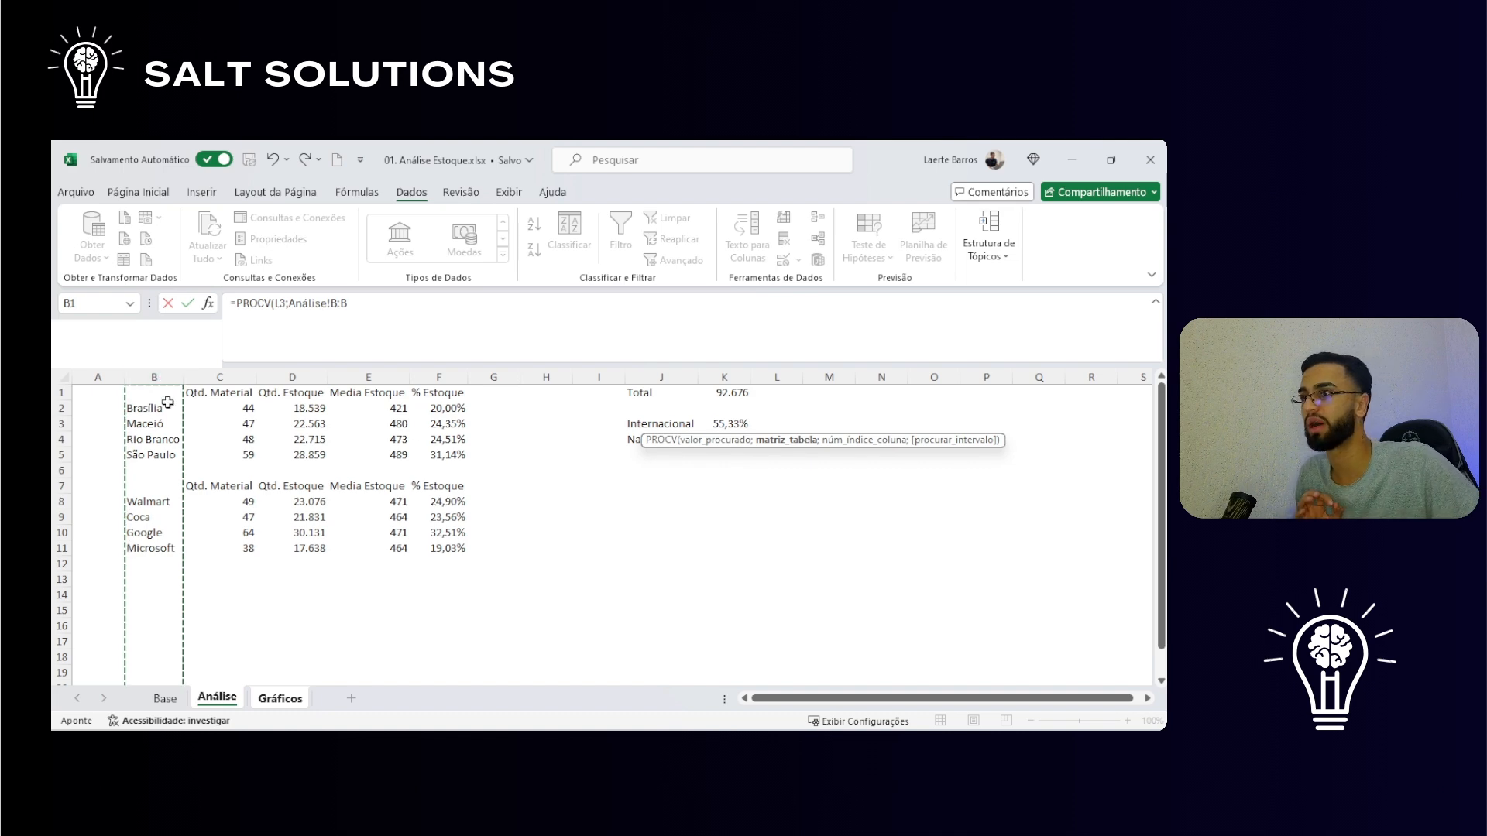
pyautogui.click(157, 377)
pyautogui.moveTo(178, 376); pyautogui.dragTo(205, 376)
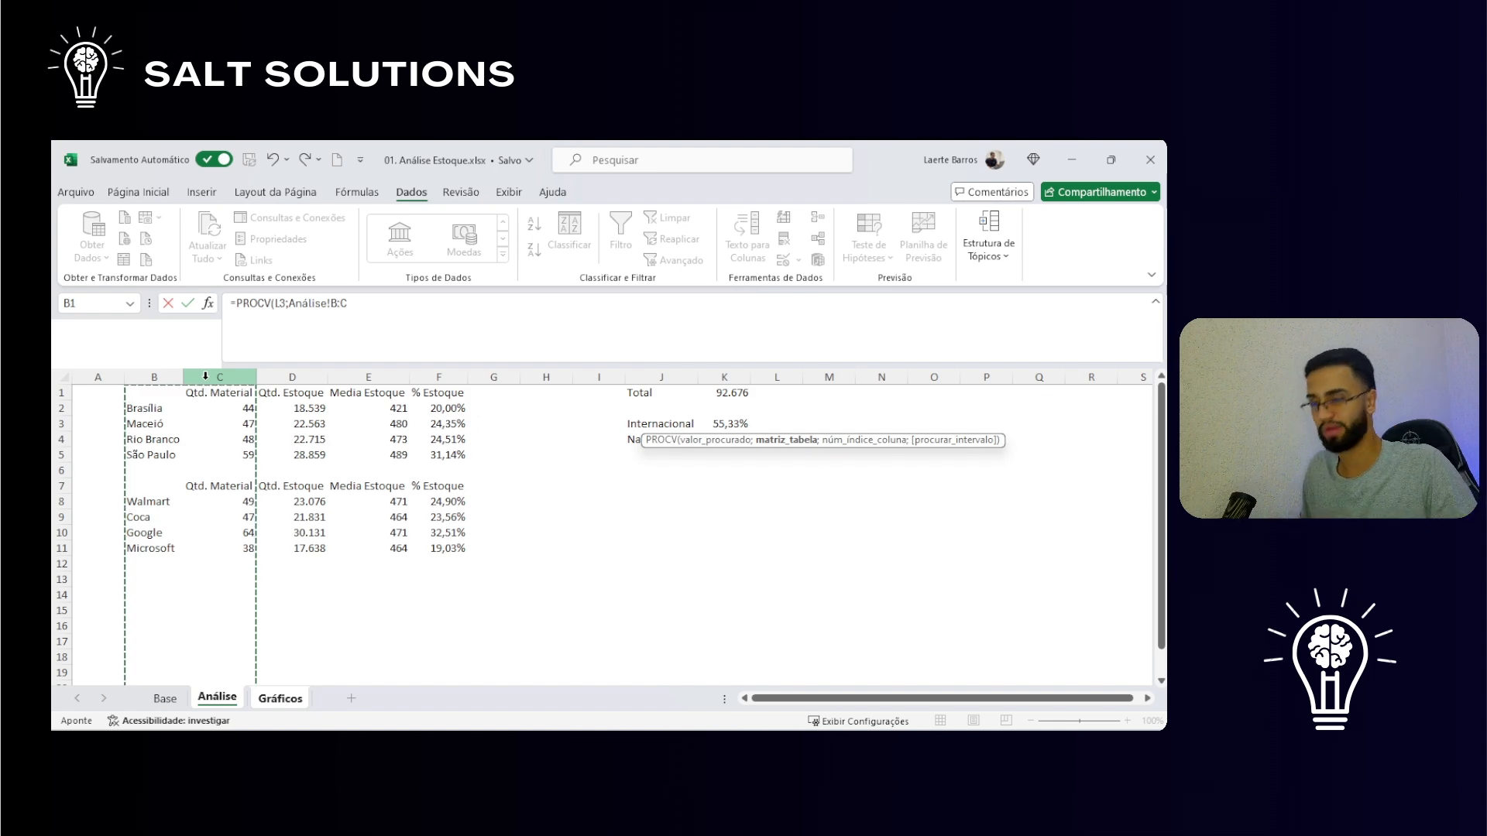
pyautogui.press('F4')
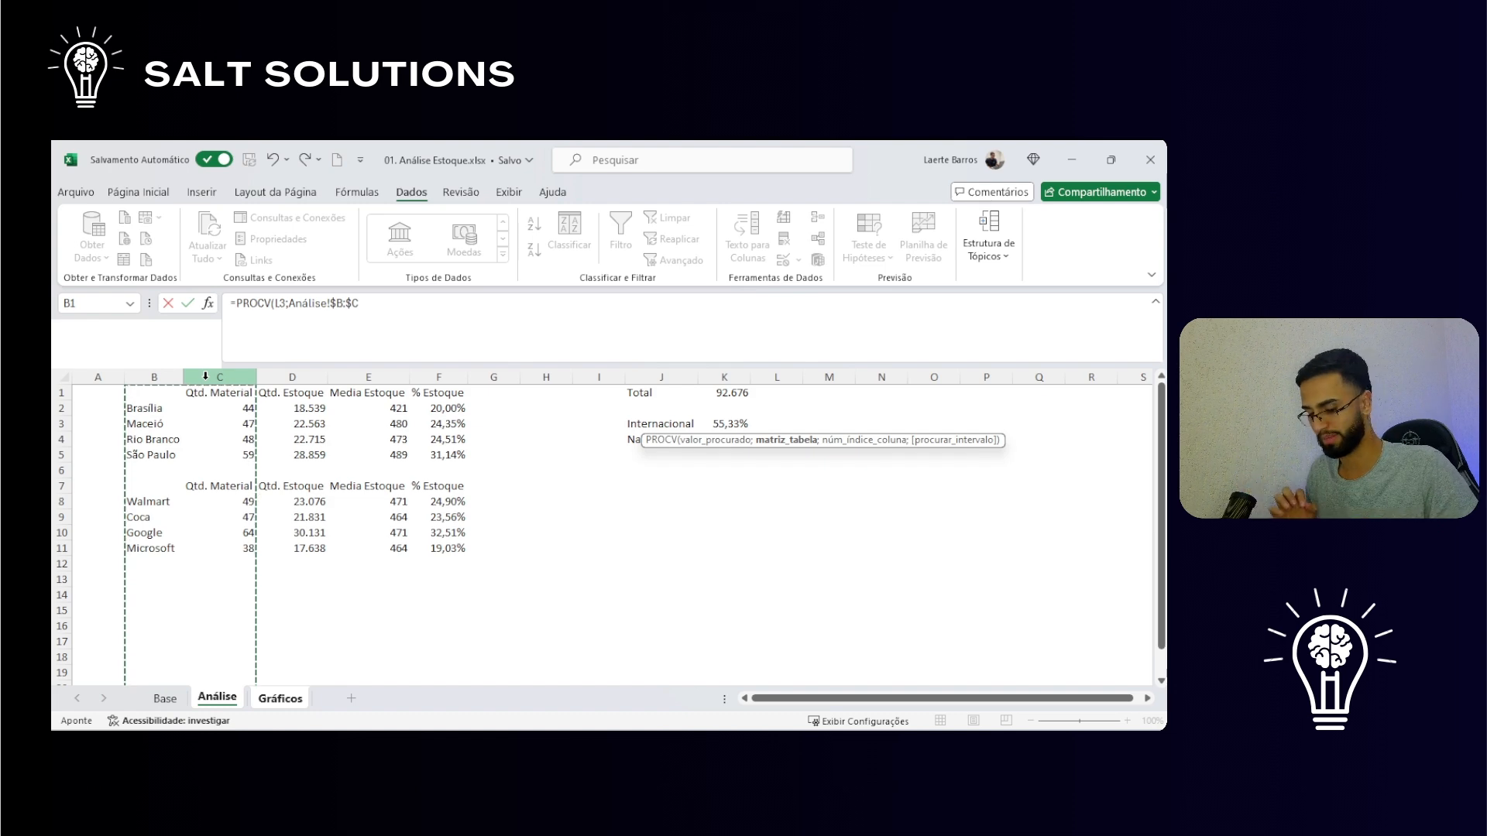
# Step: Complete the PROCV formula with column index 2 and exact match 0, and fill it down to M6
pyautogui.write(';')
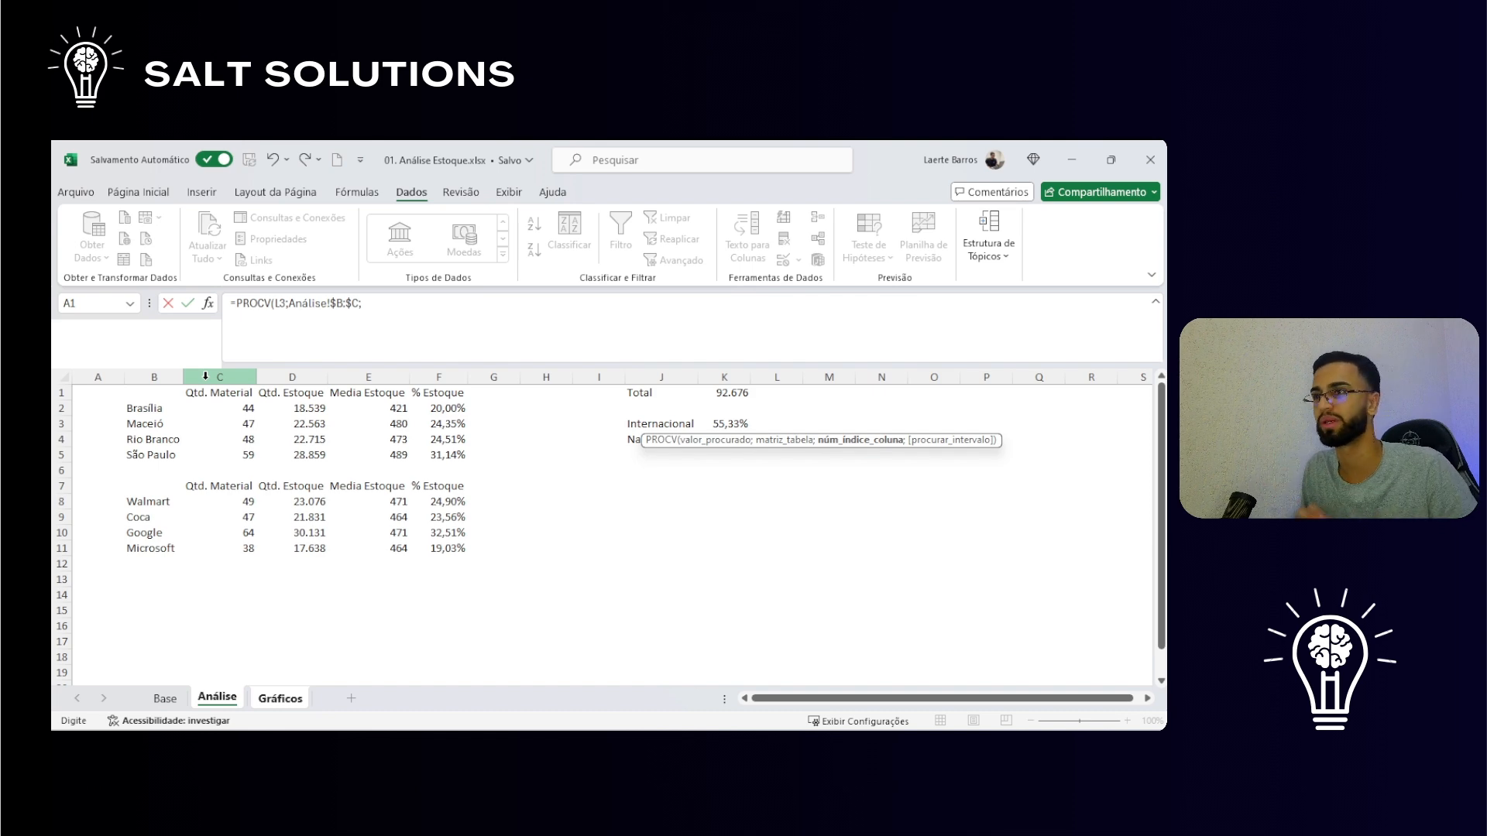
pyautogui.write(';')
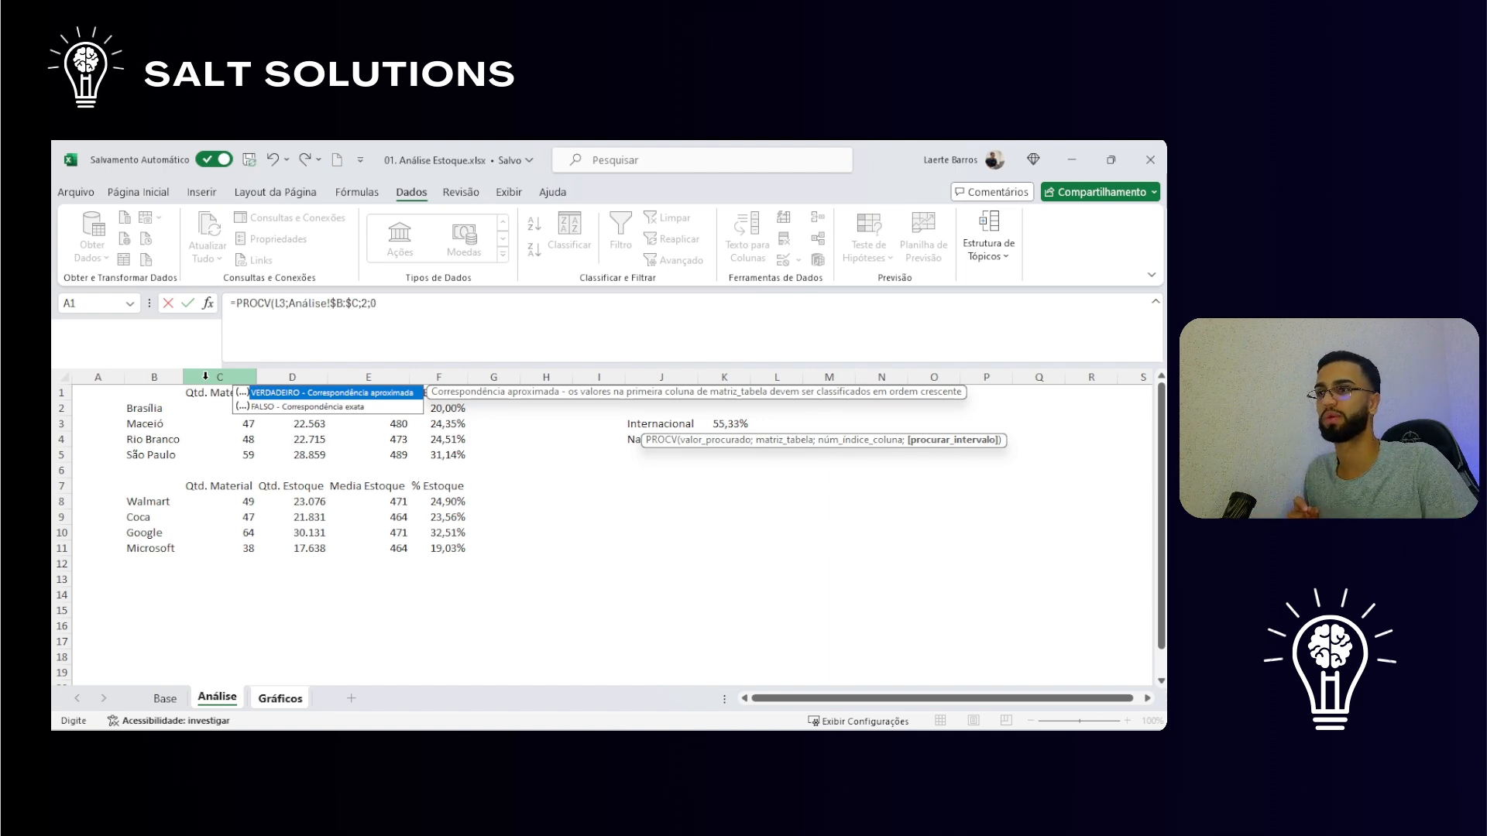
pyautogui.write('0')
pyautogui.press('Return')
pyautogui.press('Up')
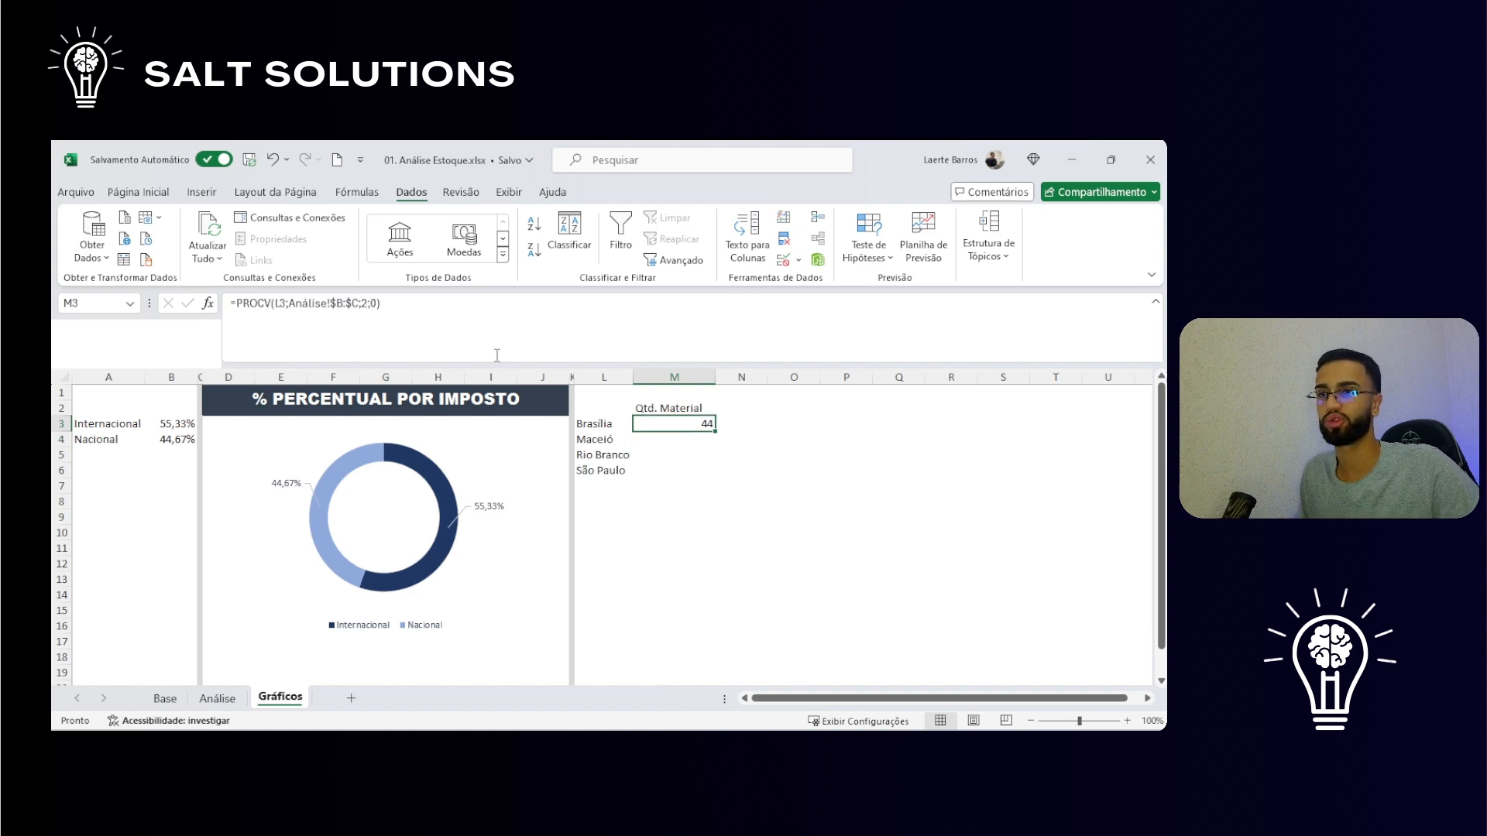
pyautogui.doubleClick(716, 429)
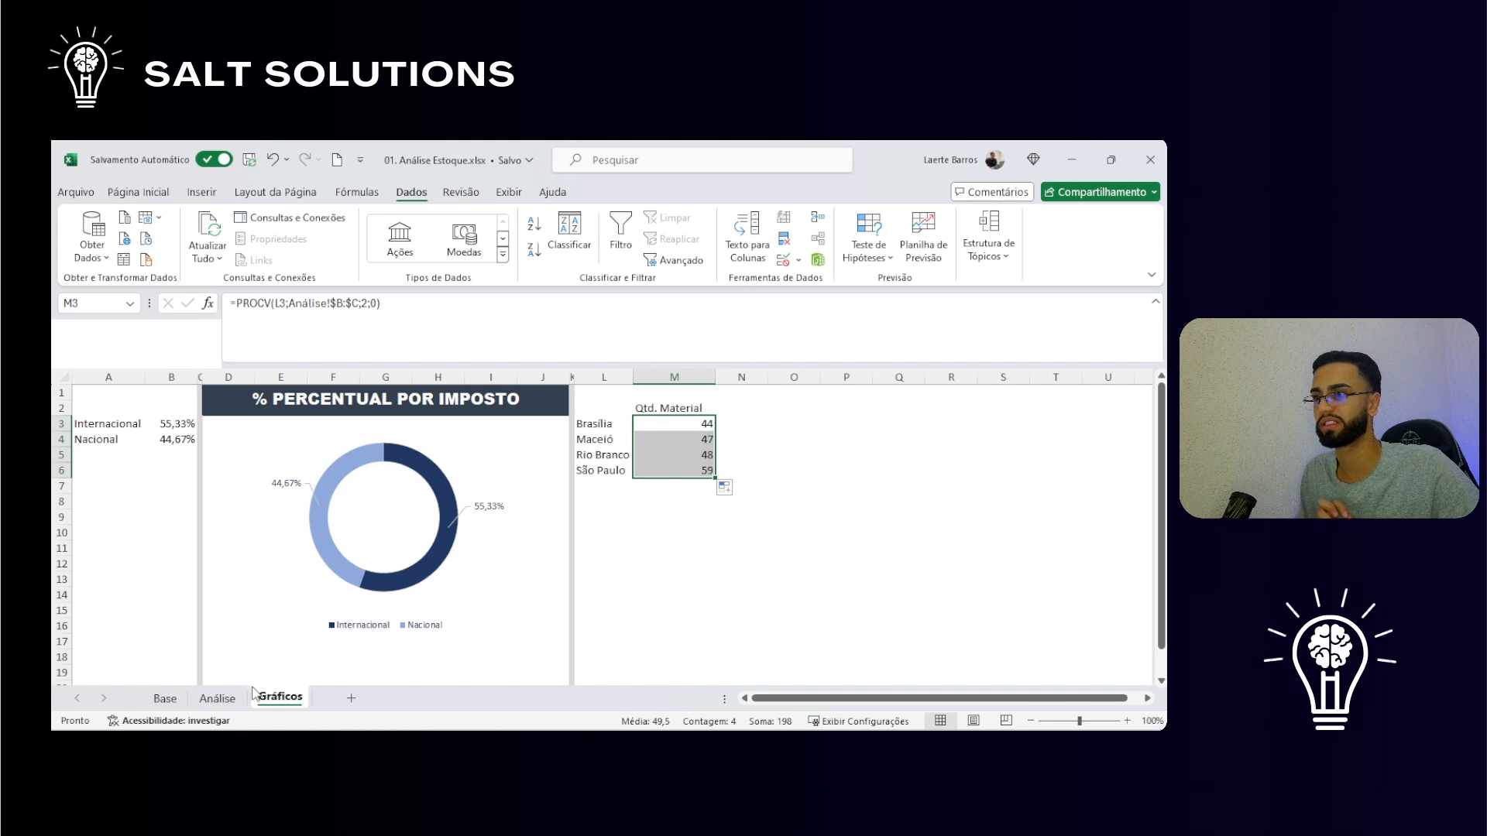
# Step: Compare the PROCV results on Gráficos with the Qtd. Material column of the Análise sheet
pyautogui.click(232, 699)
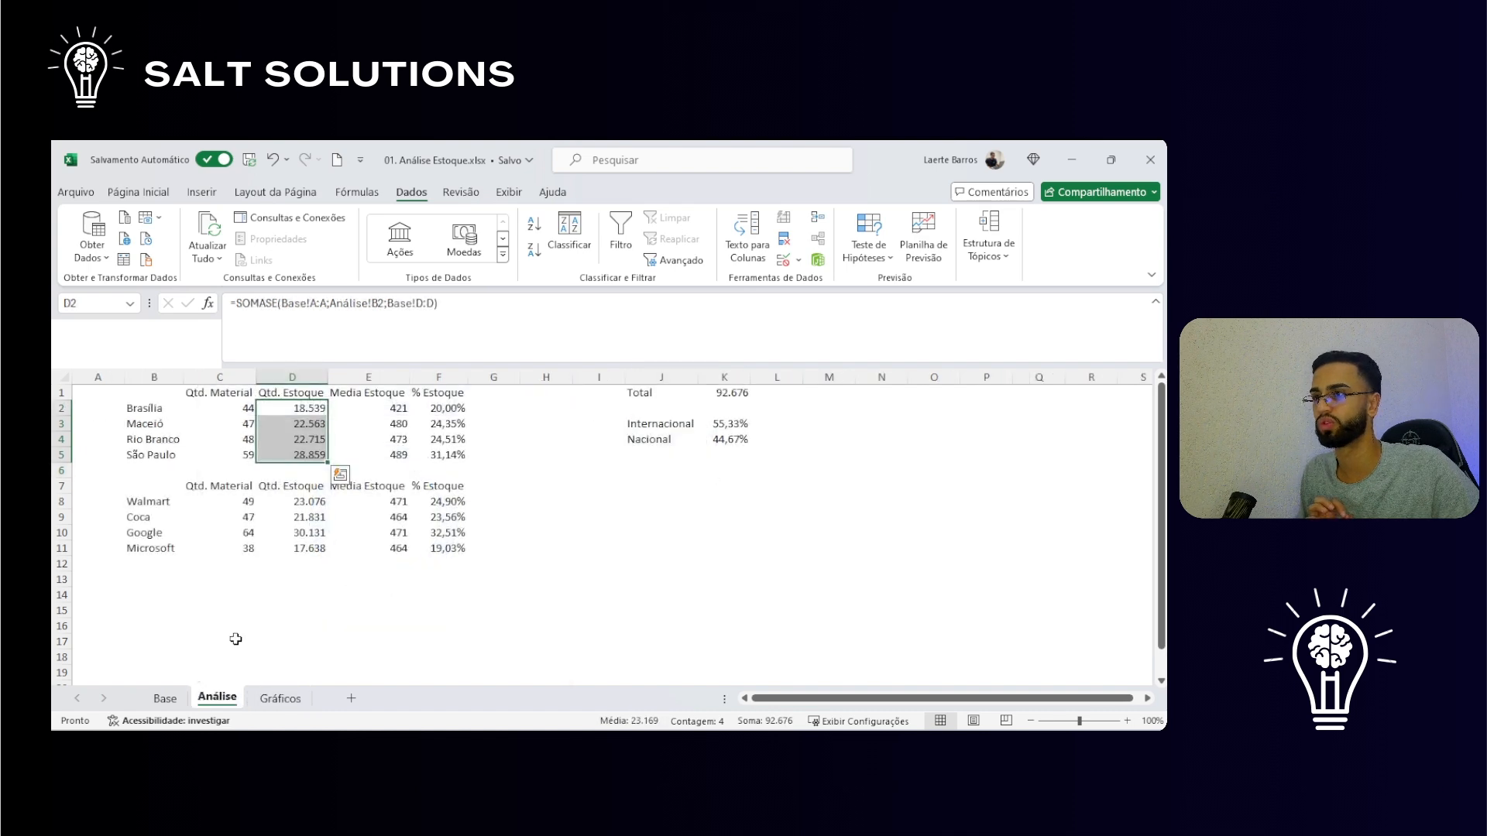
pyautogui.click(251, 414)
pyautogui.click(280, 697)
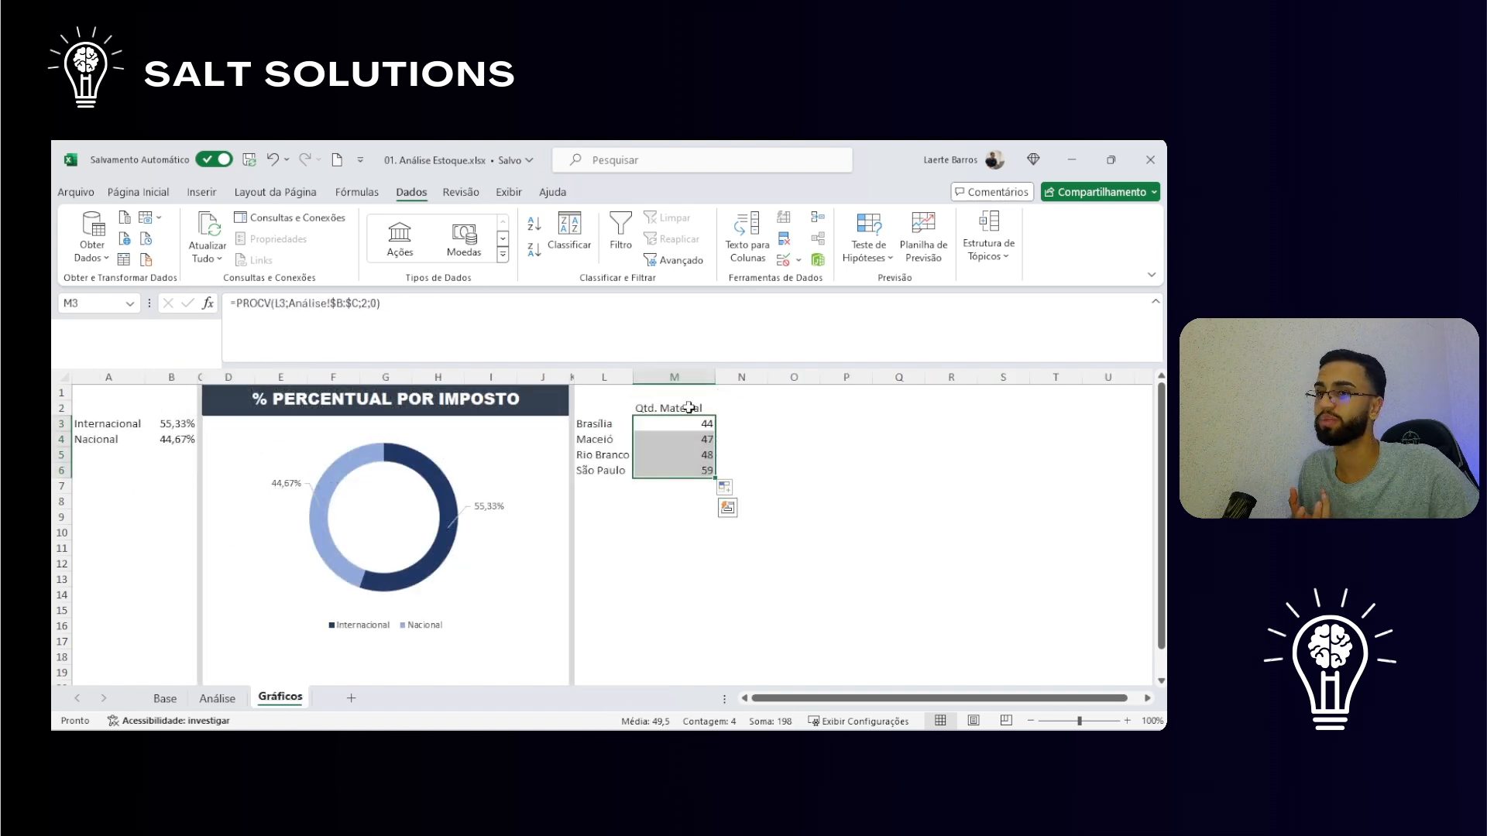
# Step: Switch the M2 selection to Qtd. Estoque and back to Qtd. Material to test whether the city figures respond
pyautogui.click(686, 407)
pyautogui.click(723, 410)
pyautogui.click(664, 437)
pyautogui.click(722, 408)
pyautogui.click(688, 424)
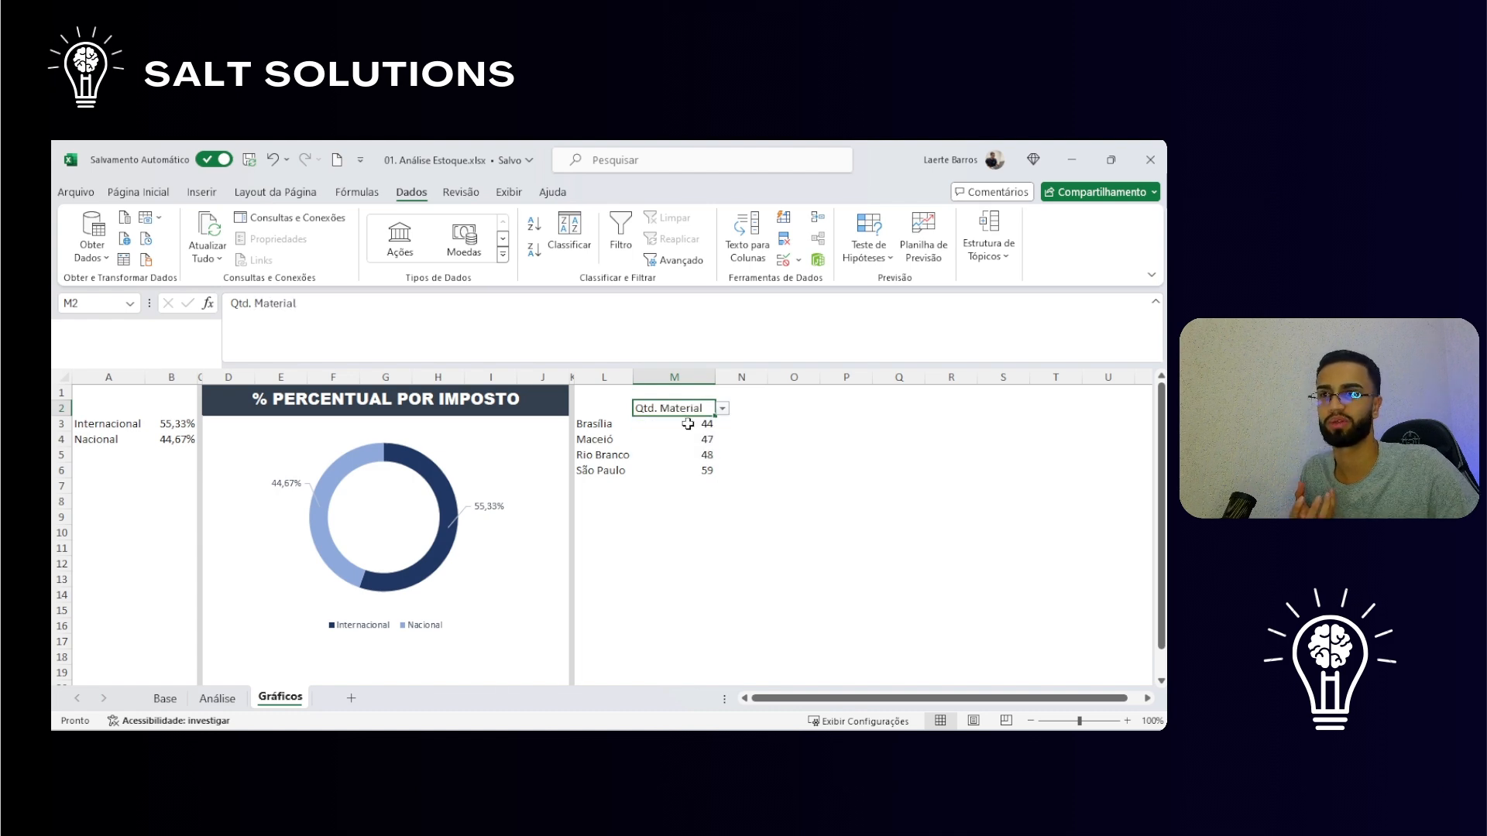
# Step: Begin a CORRESP formula in O2 of Gráficos with M2 as the lookup value
pyautogui.click(759, 411)
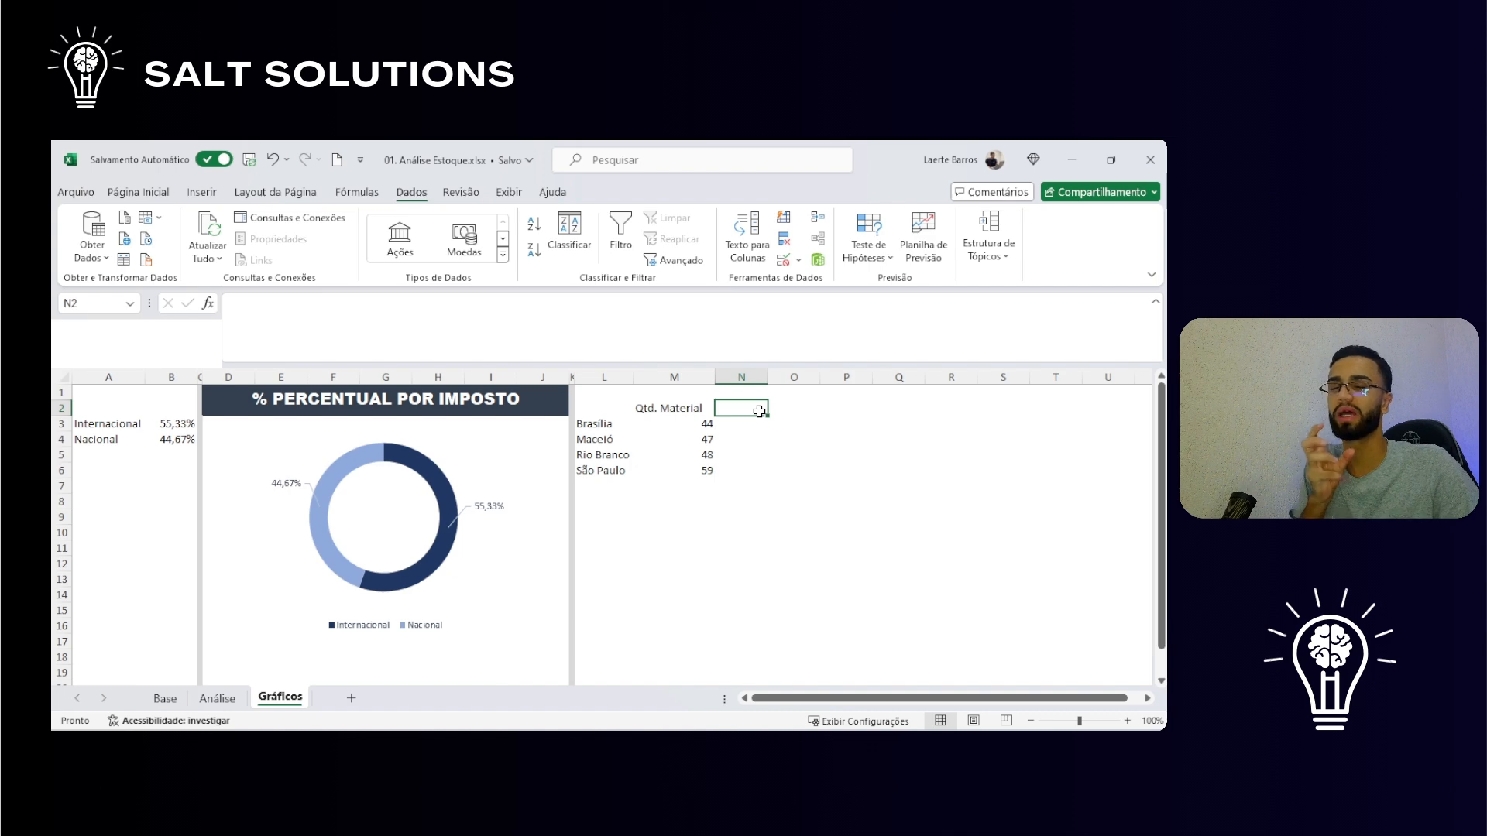
pyautogui.click(803, 411)
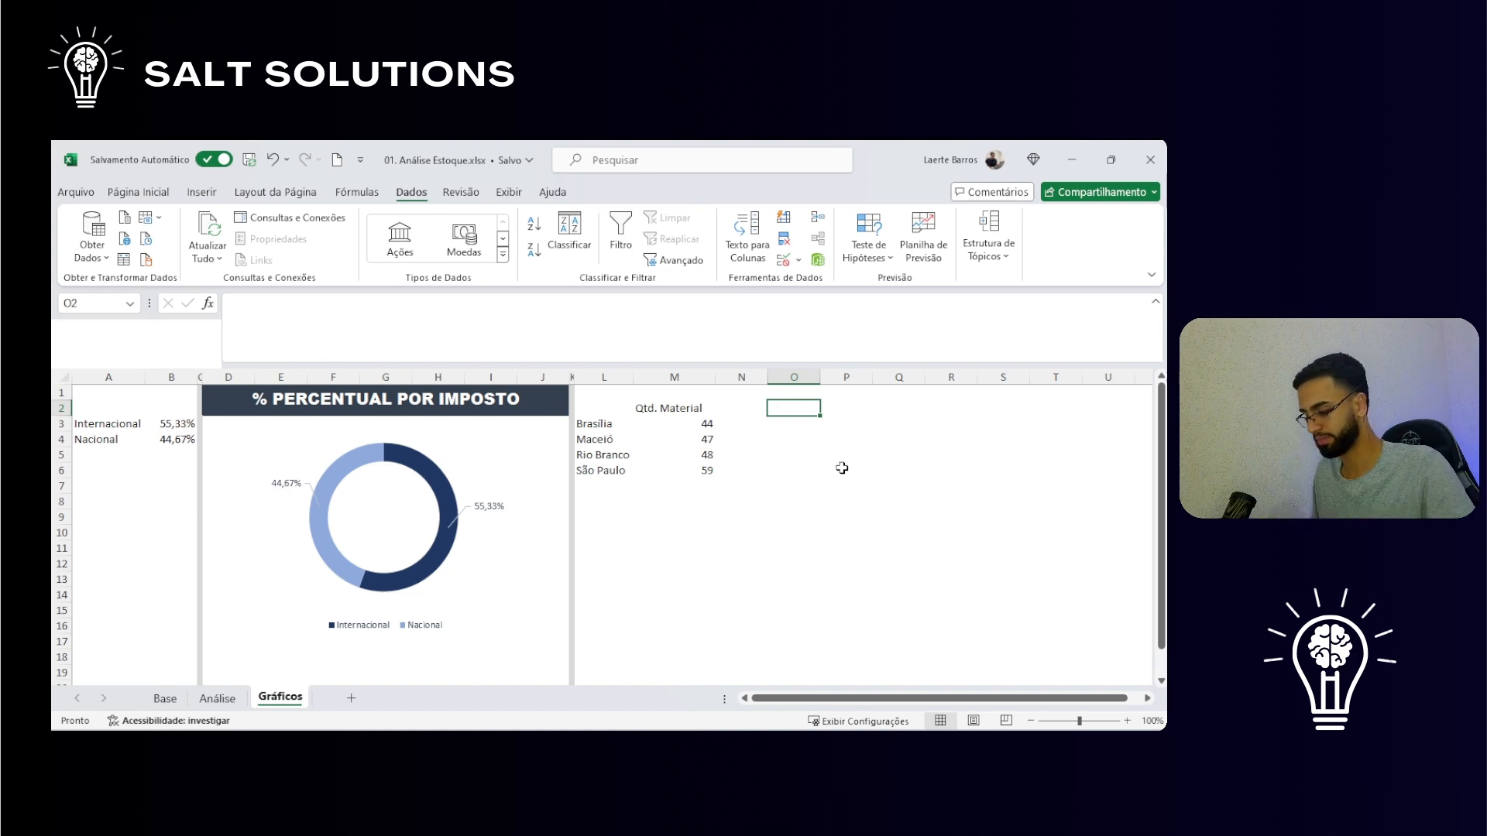
pyautogui.write('=CORR')
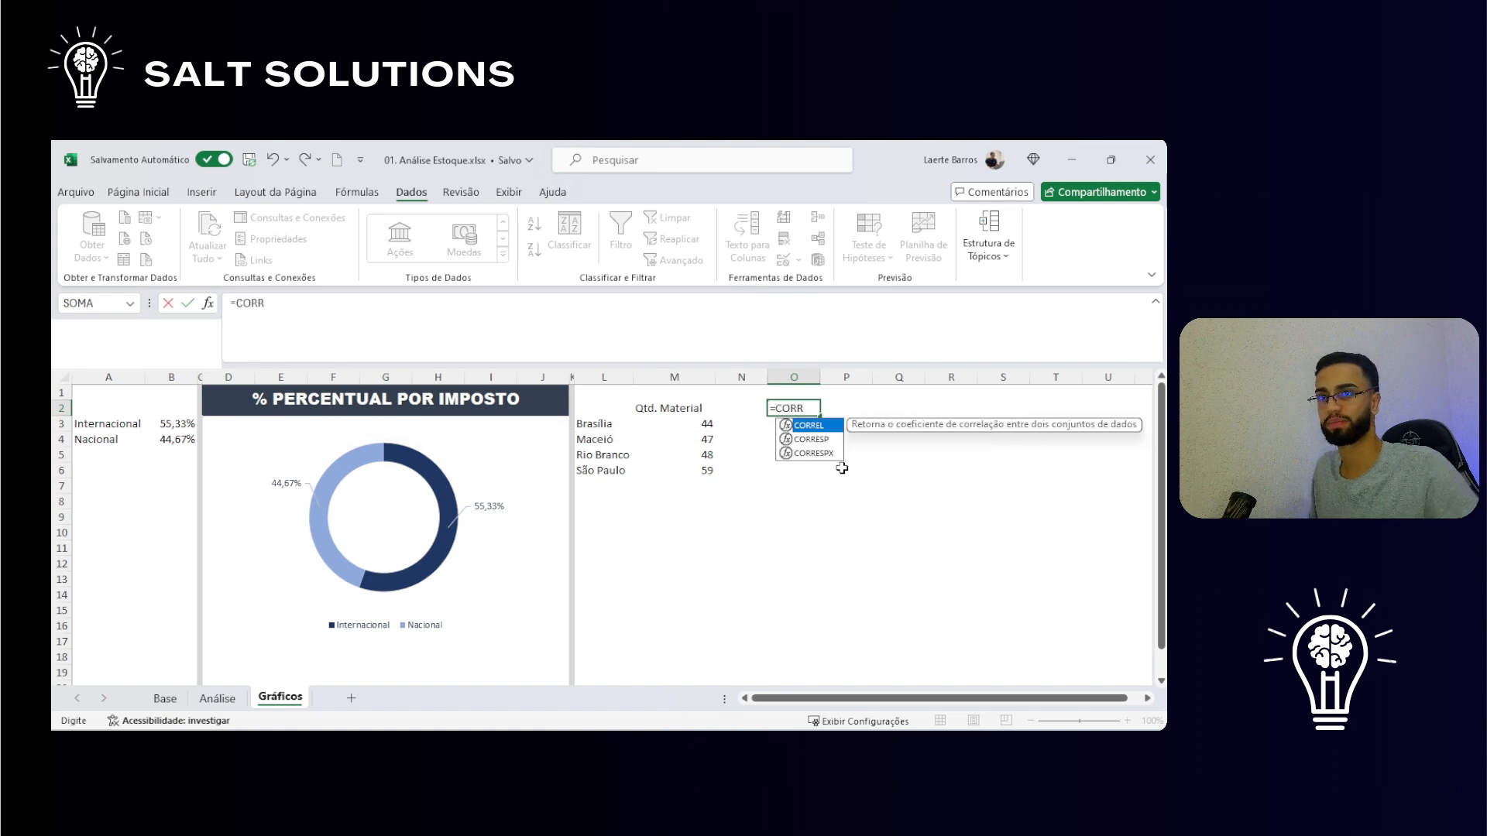
pyautogui.press('Down')
pyautogui.press('Tab')
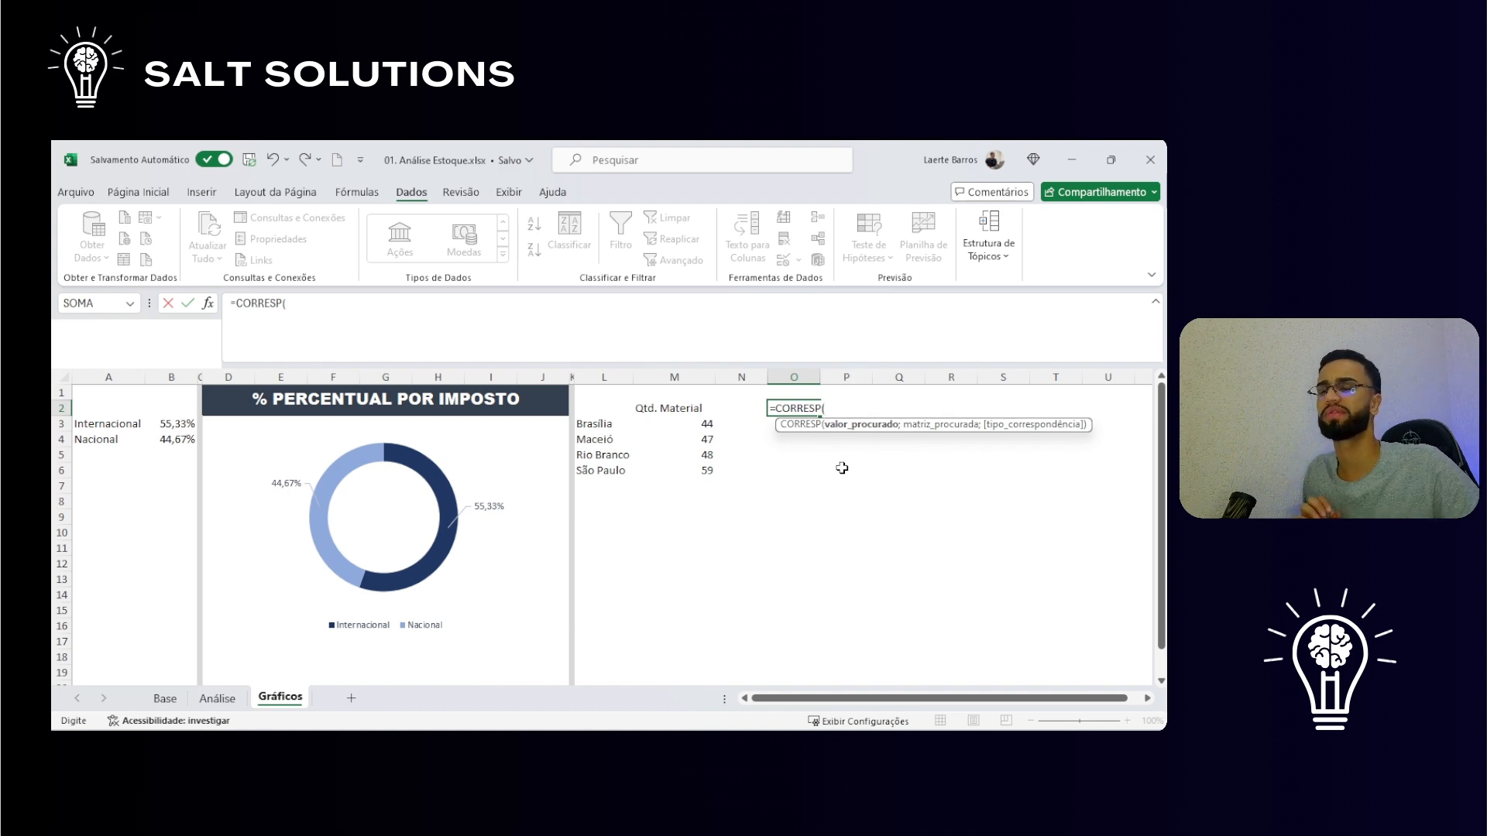
pyautogui.click(678, 409)
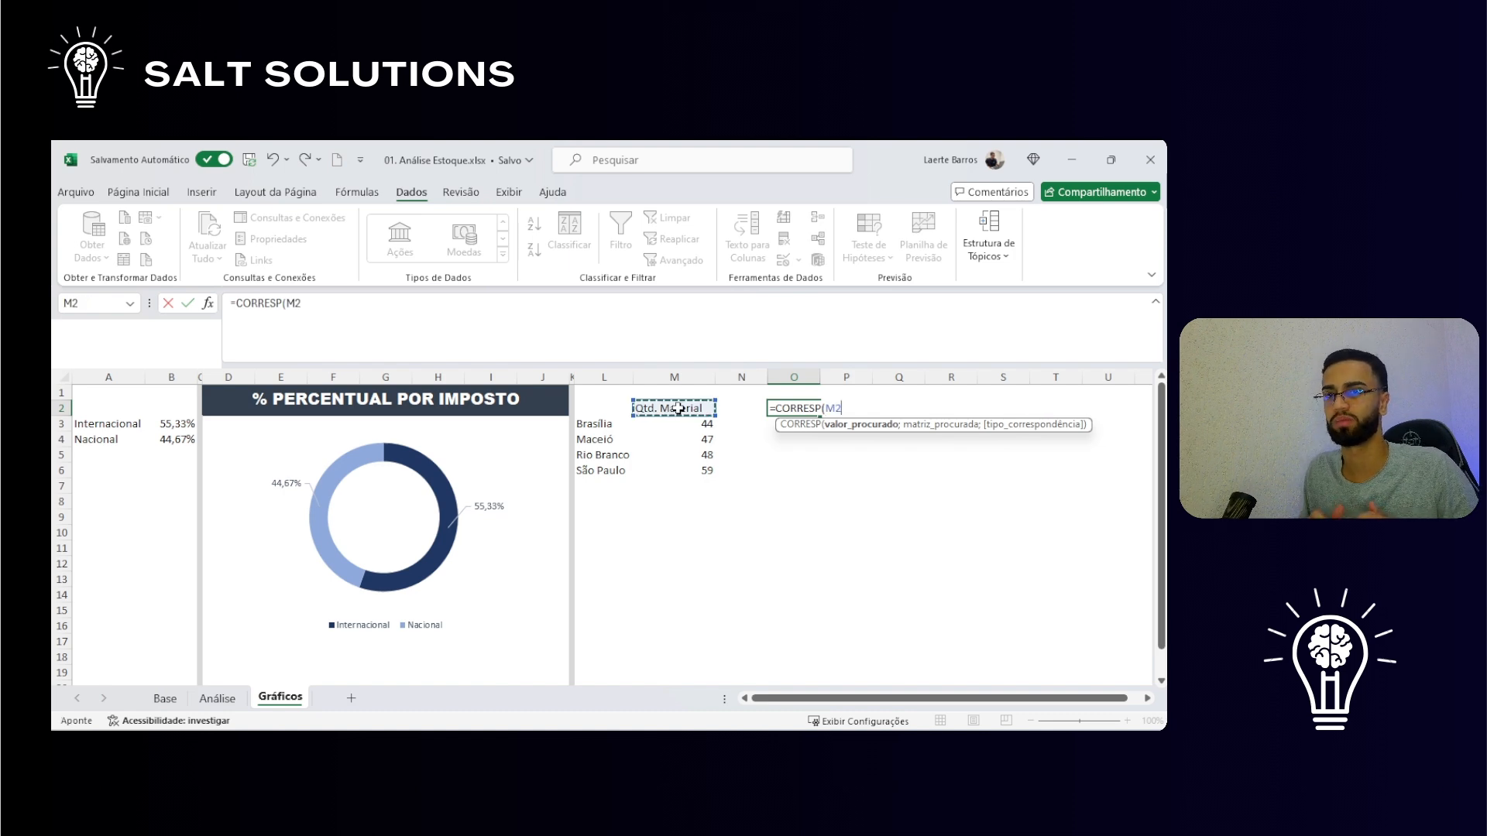
pyautogui.write(';')
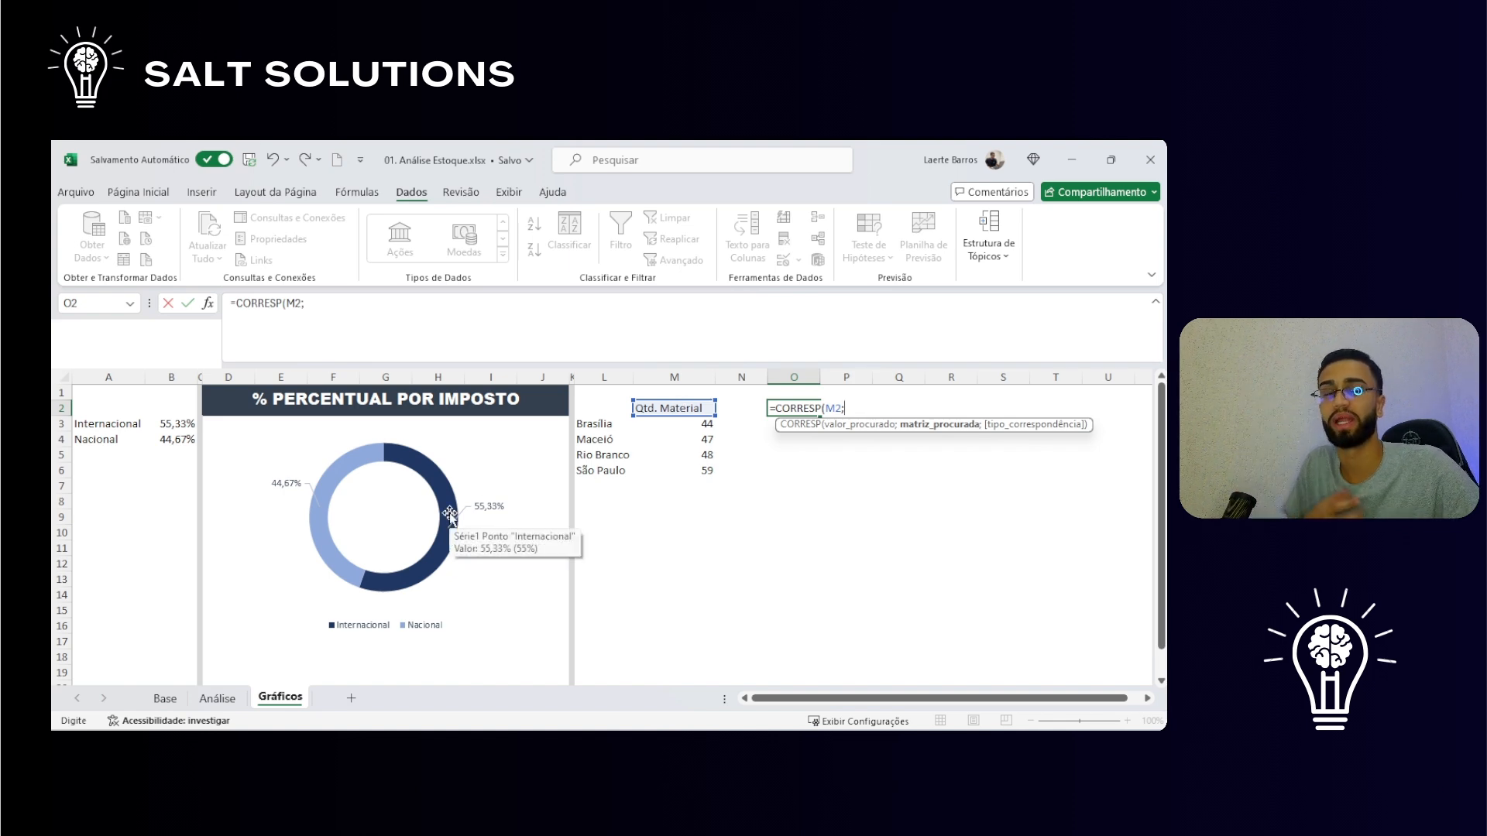
# Step: Complete the CORRESP formula with the absolute header range Análise!$B$1:$E$1 and match type 0
pyautogui.click(239, 698)
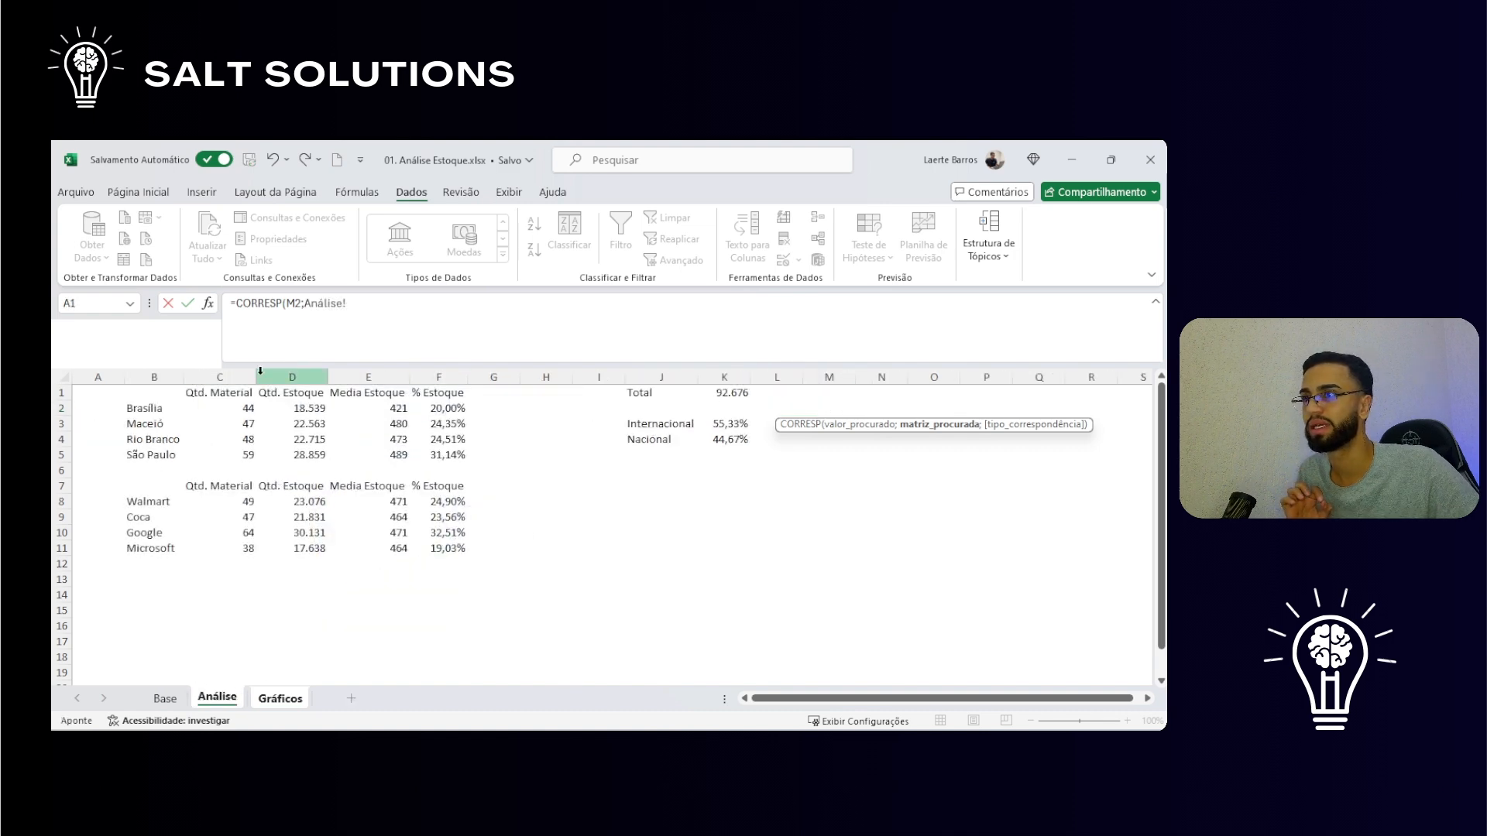
pyautogui.click(154, 393)
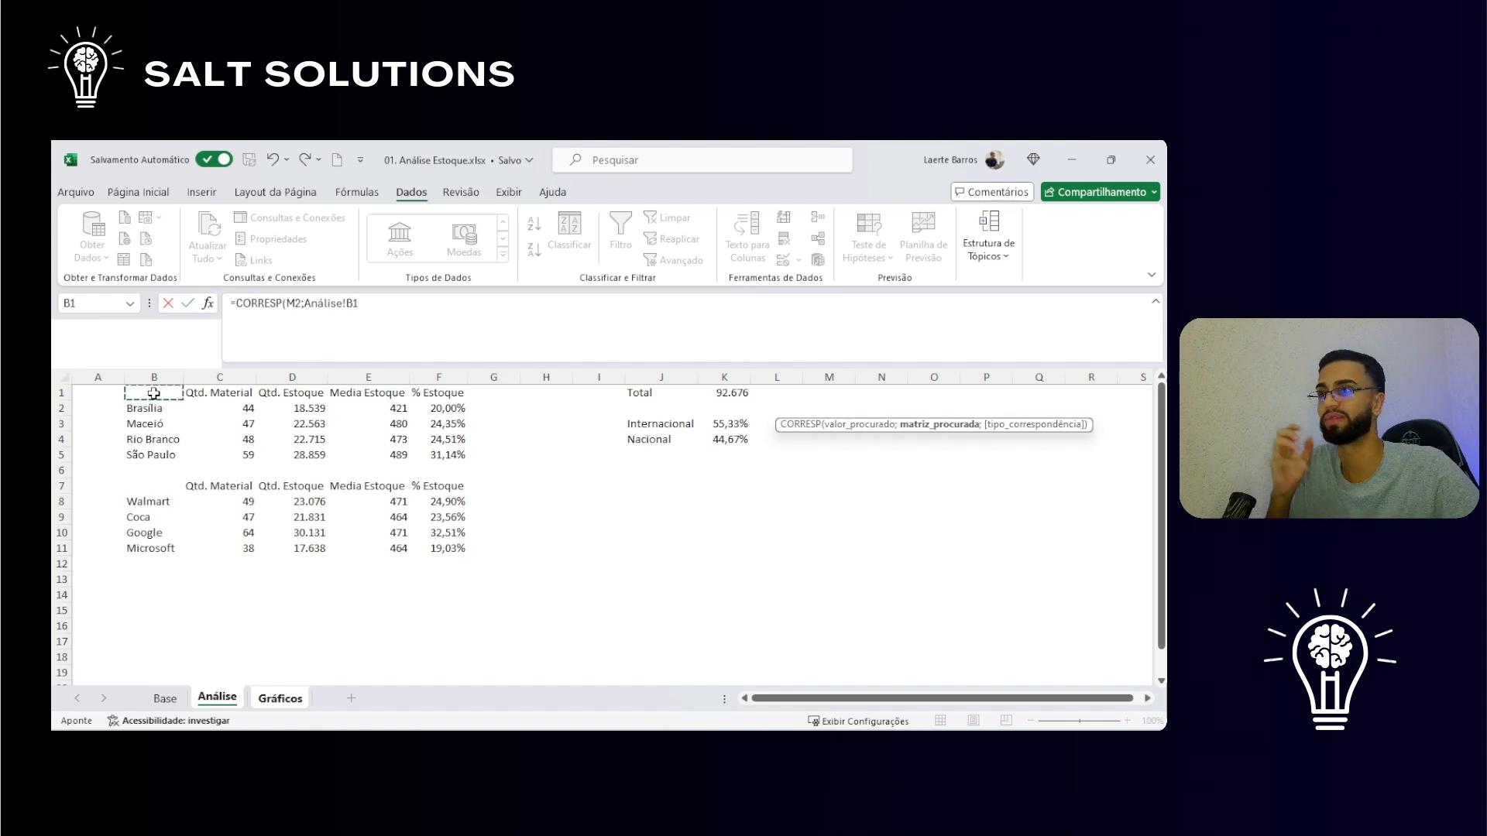
pyautogui.moveTo(154, 393); pyautogui.dragTo(348, 398)
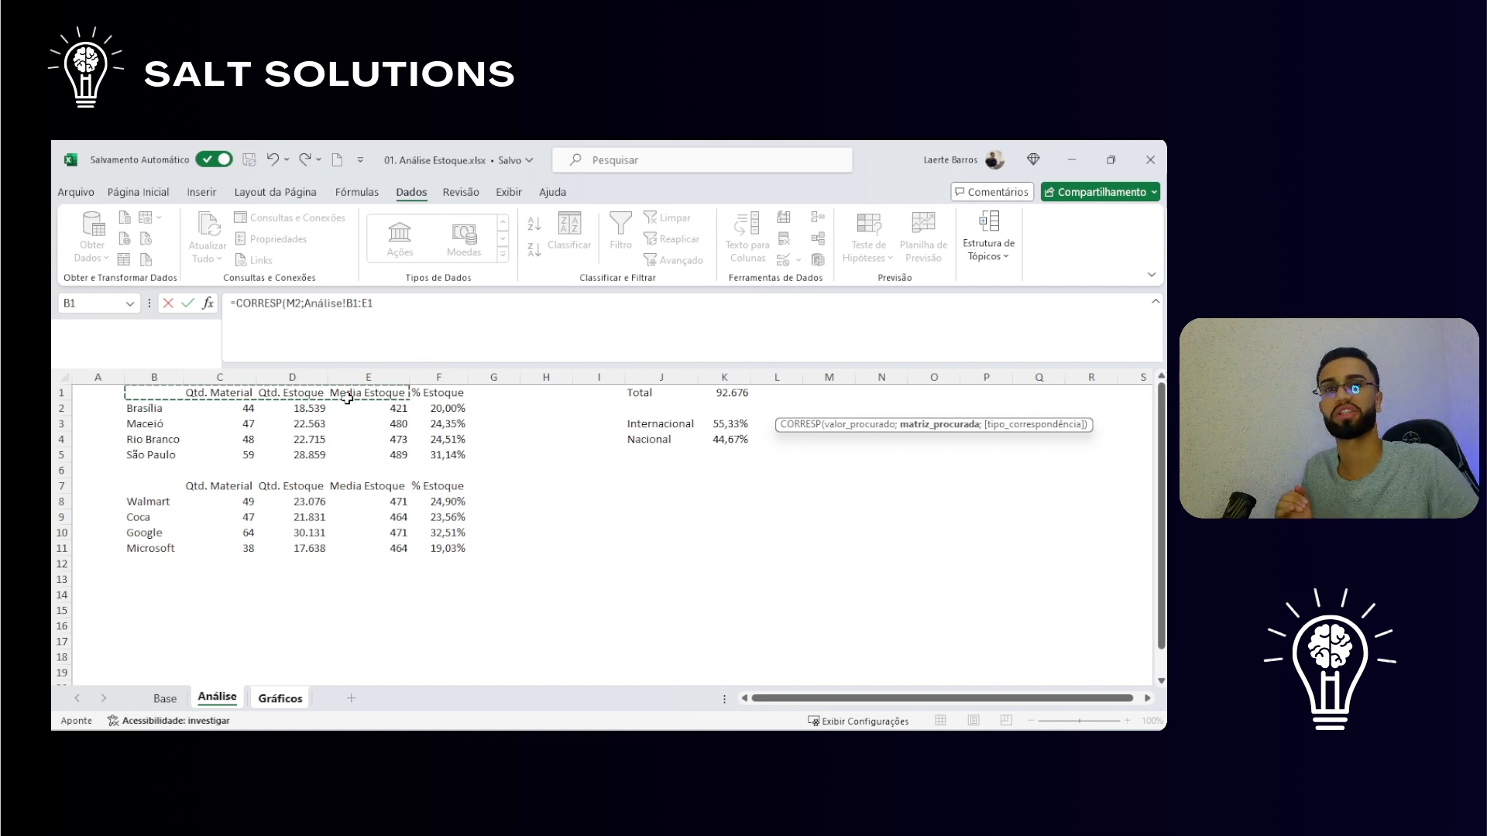
pyautogui.press('F4')
pyautogui.write(';')
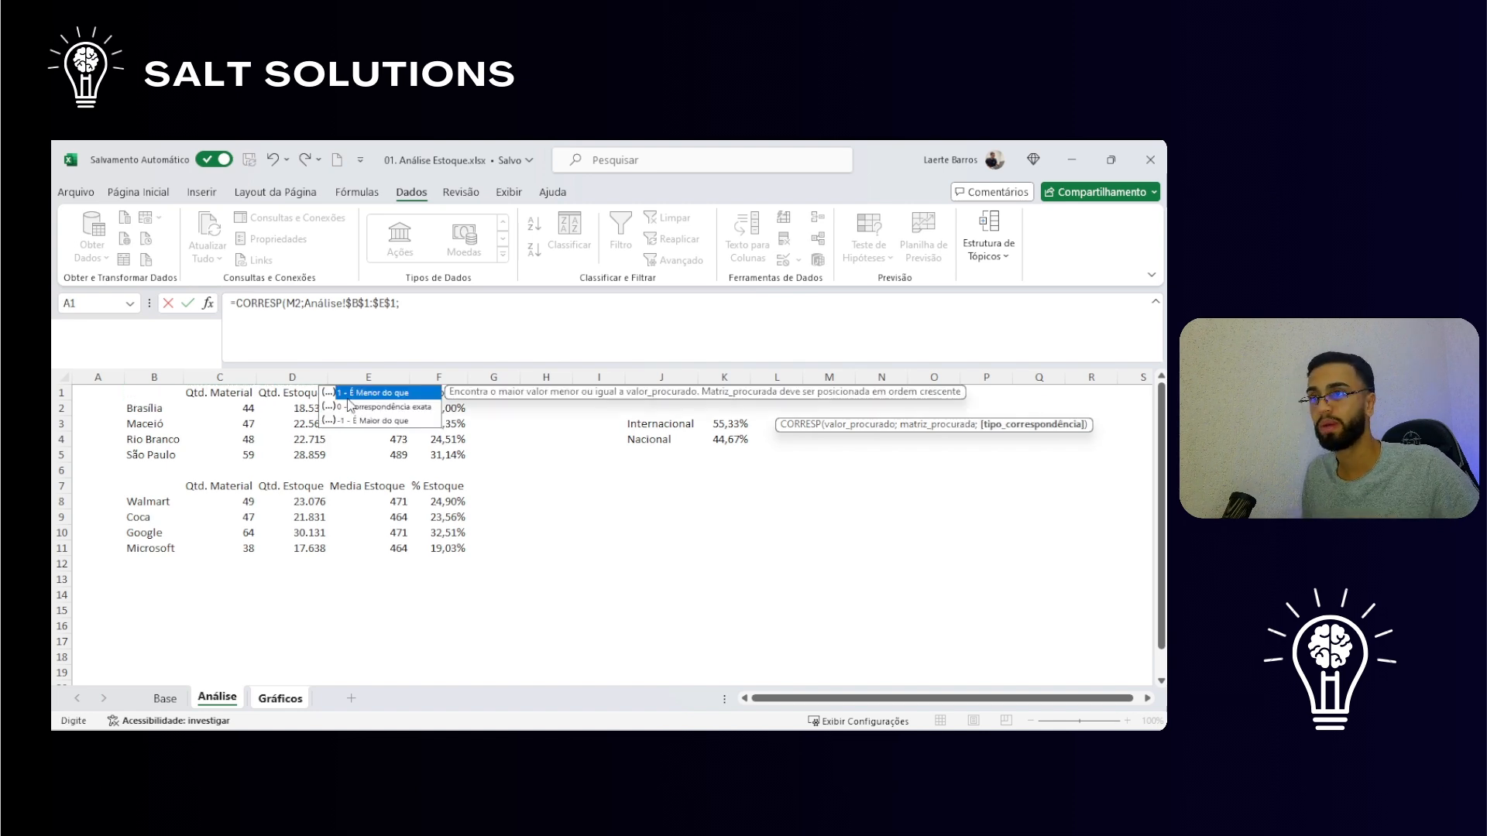
pyautogui.write('0)')
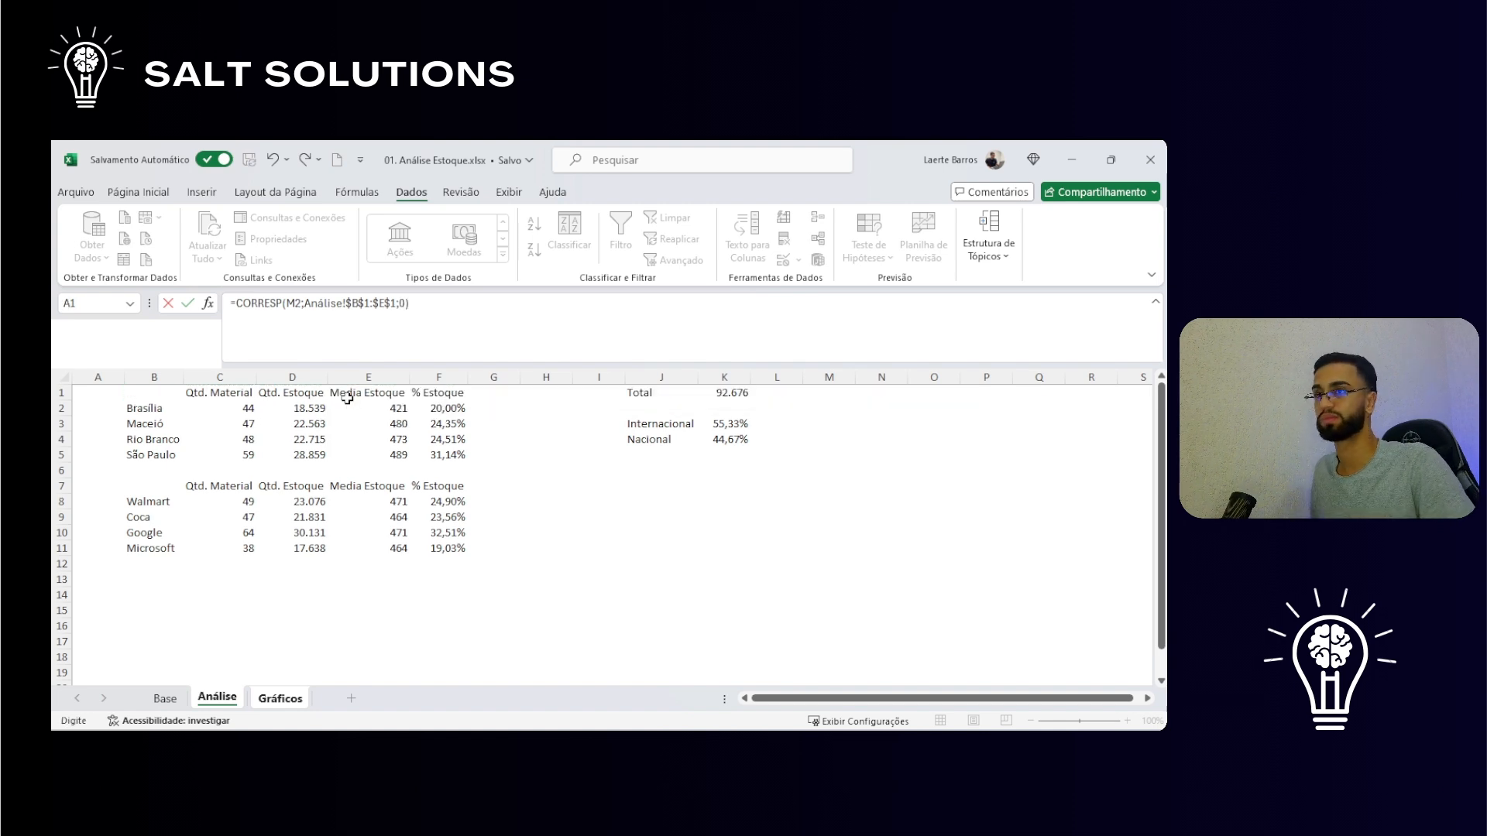
pyautogui.press('Return')
pyautogui.press('Up')
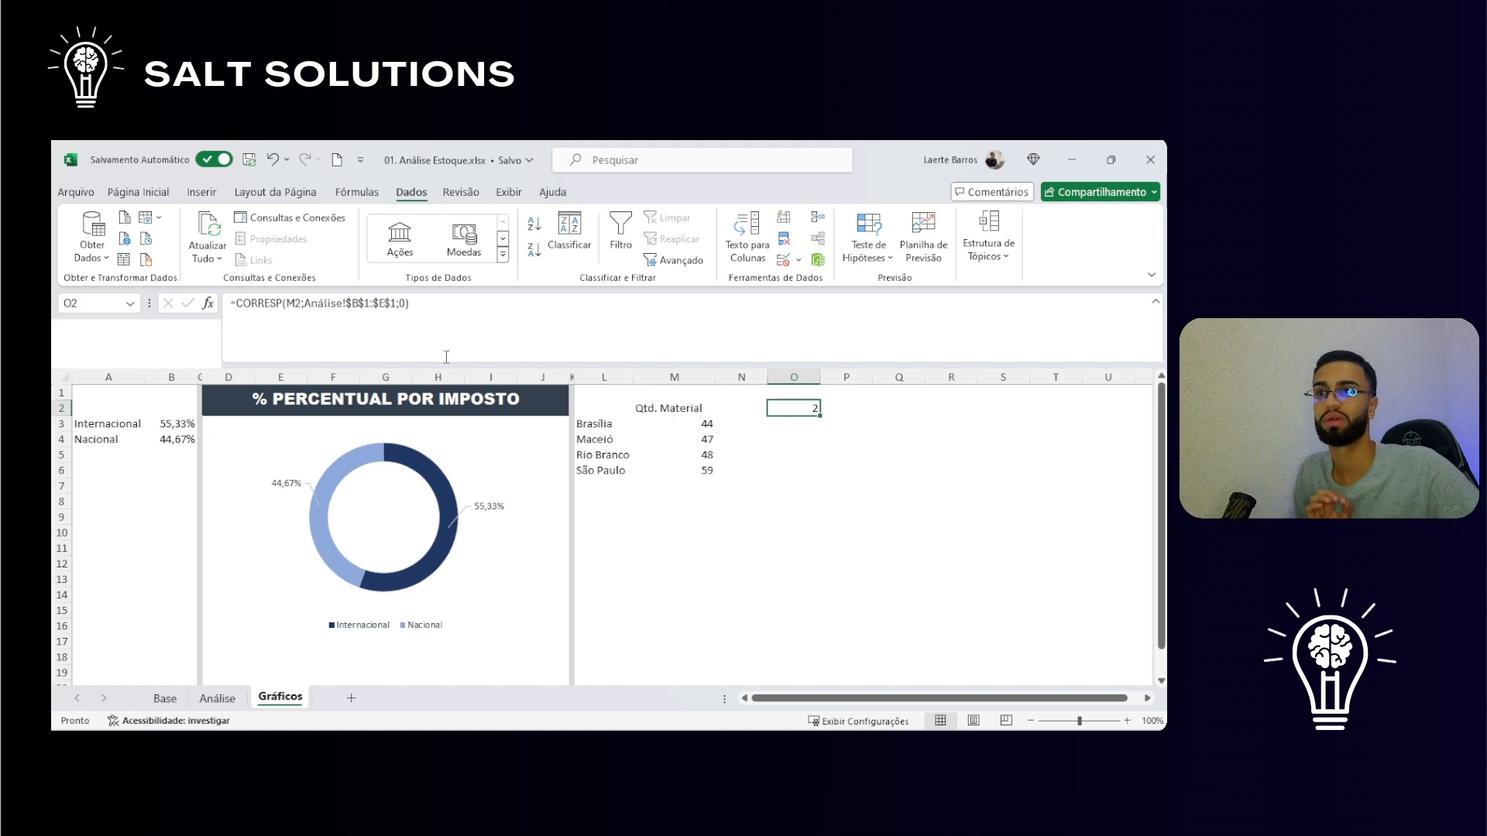
# Step: Check the position of Qtd. Material within the header range B1:E1 on the Análise sheet
pyautogui.click(699, 408)
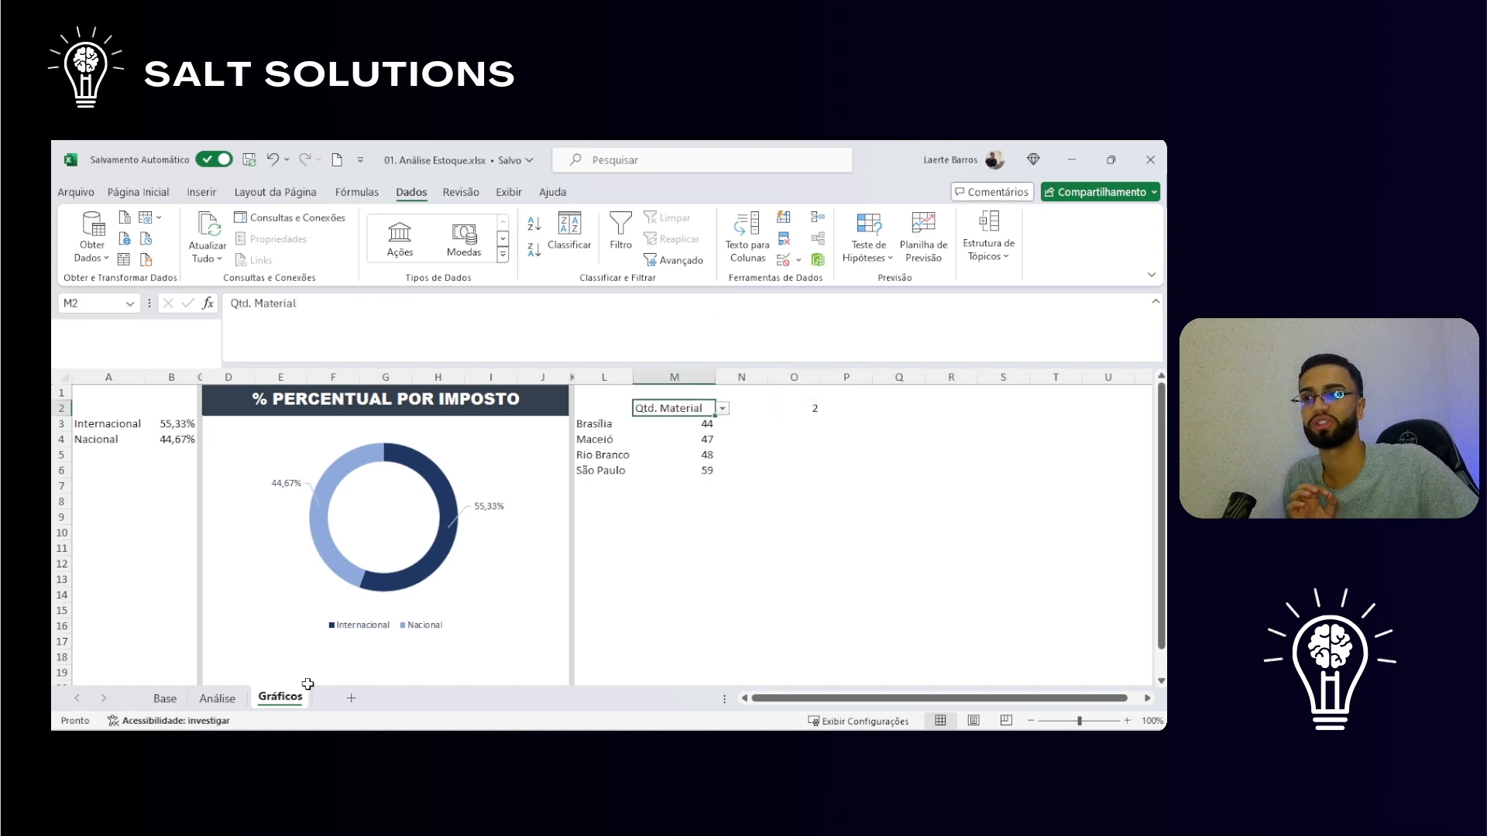
pyautogui.click(230, 705)
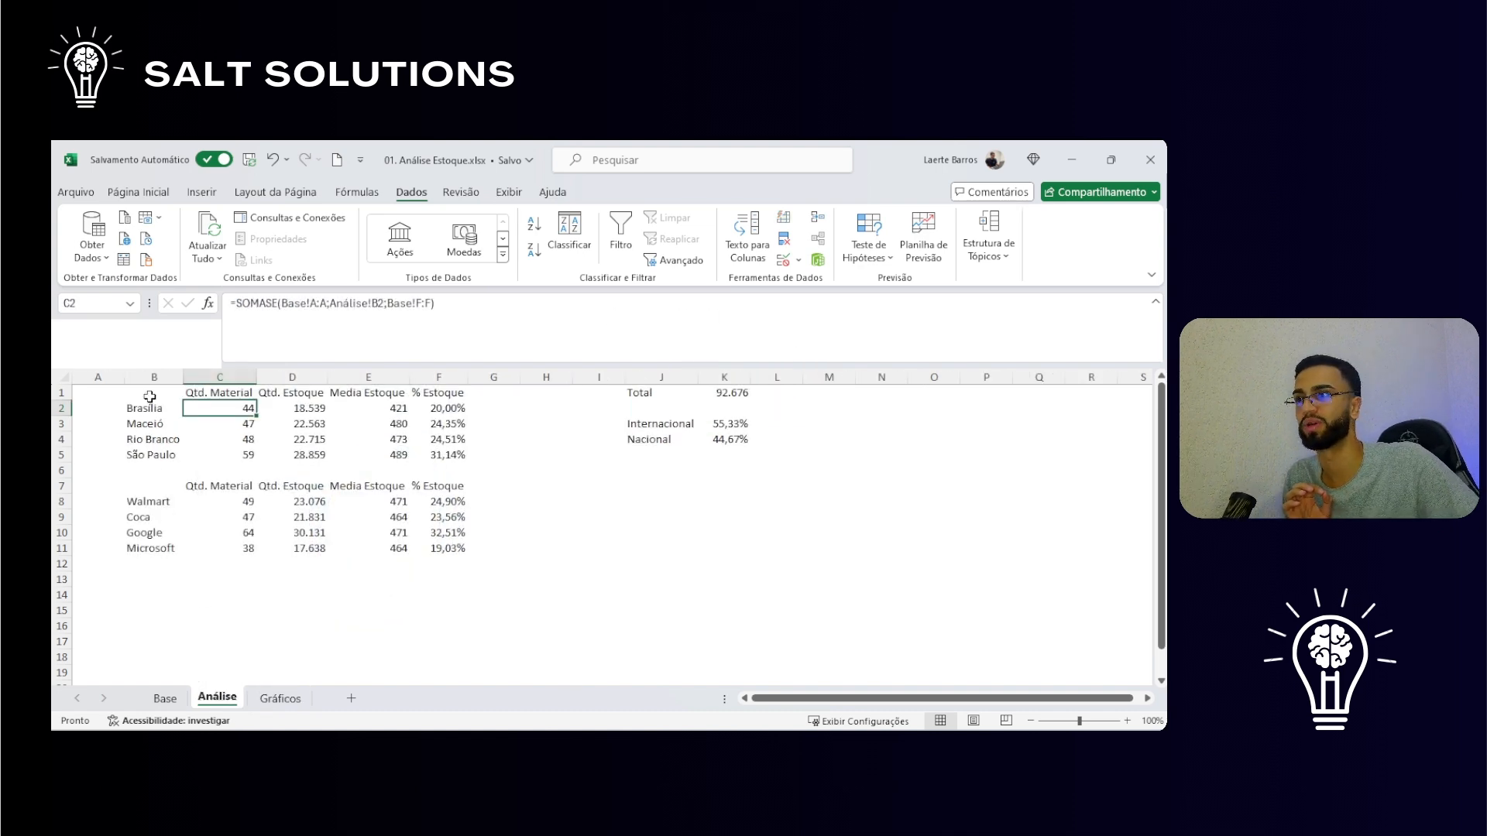
pyautogui.moveTo(151, 394); pyautogui.dragTo(380, 394)
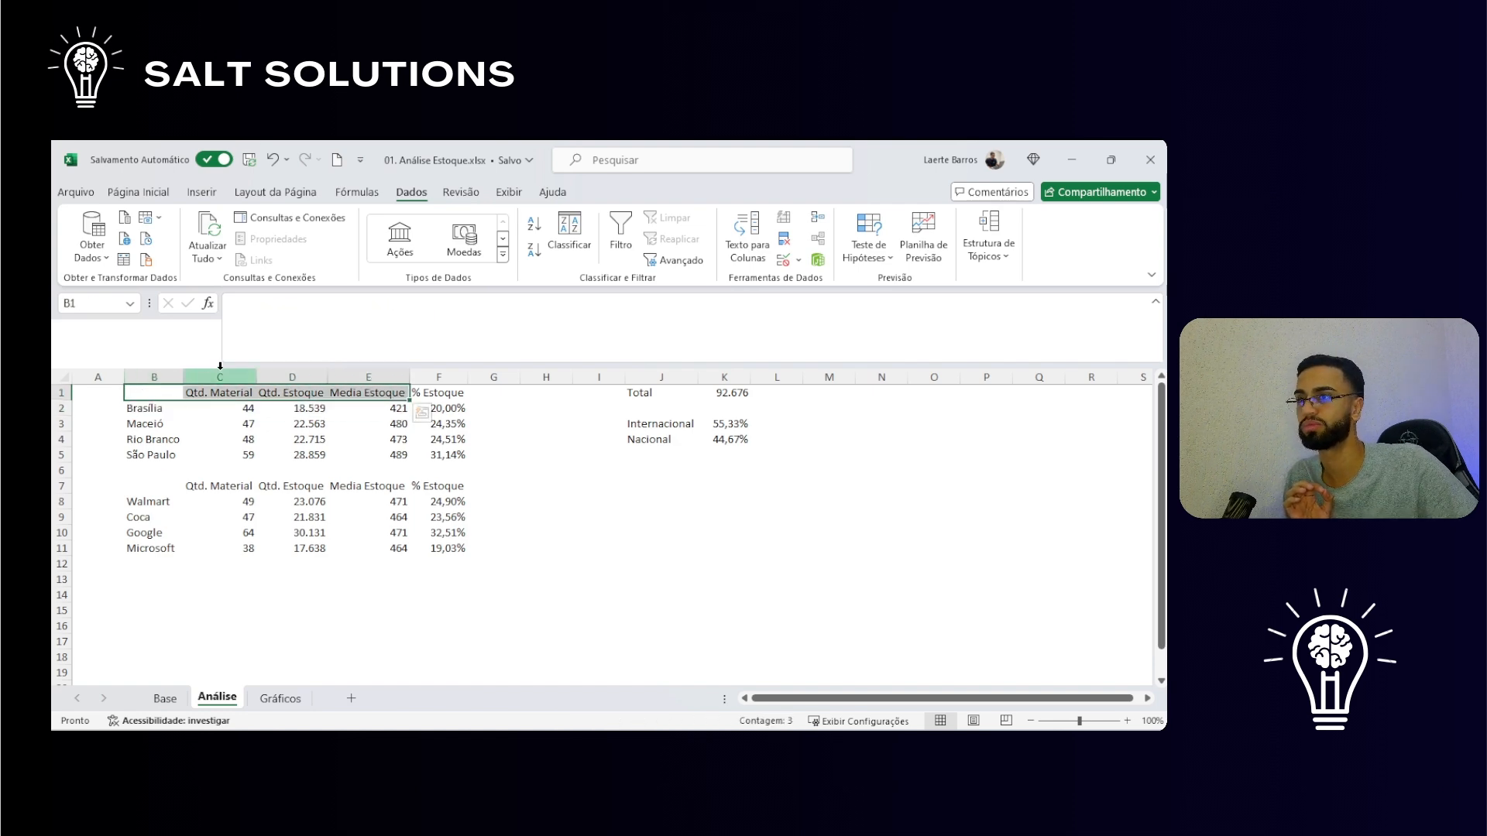
# Step: Test the CORRESP formula in O2 of Gráficos by setting M2 to Qtd. Estoque and then to Media Estoque
pyautogui.click(279, 699)
pyautogui.click(722, 408)
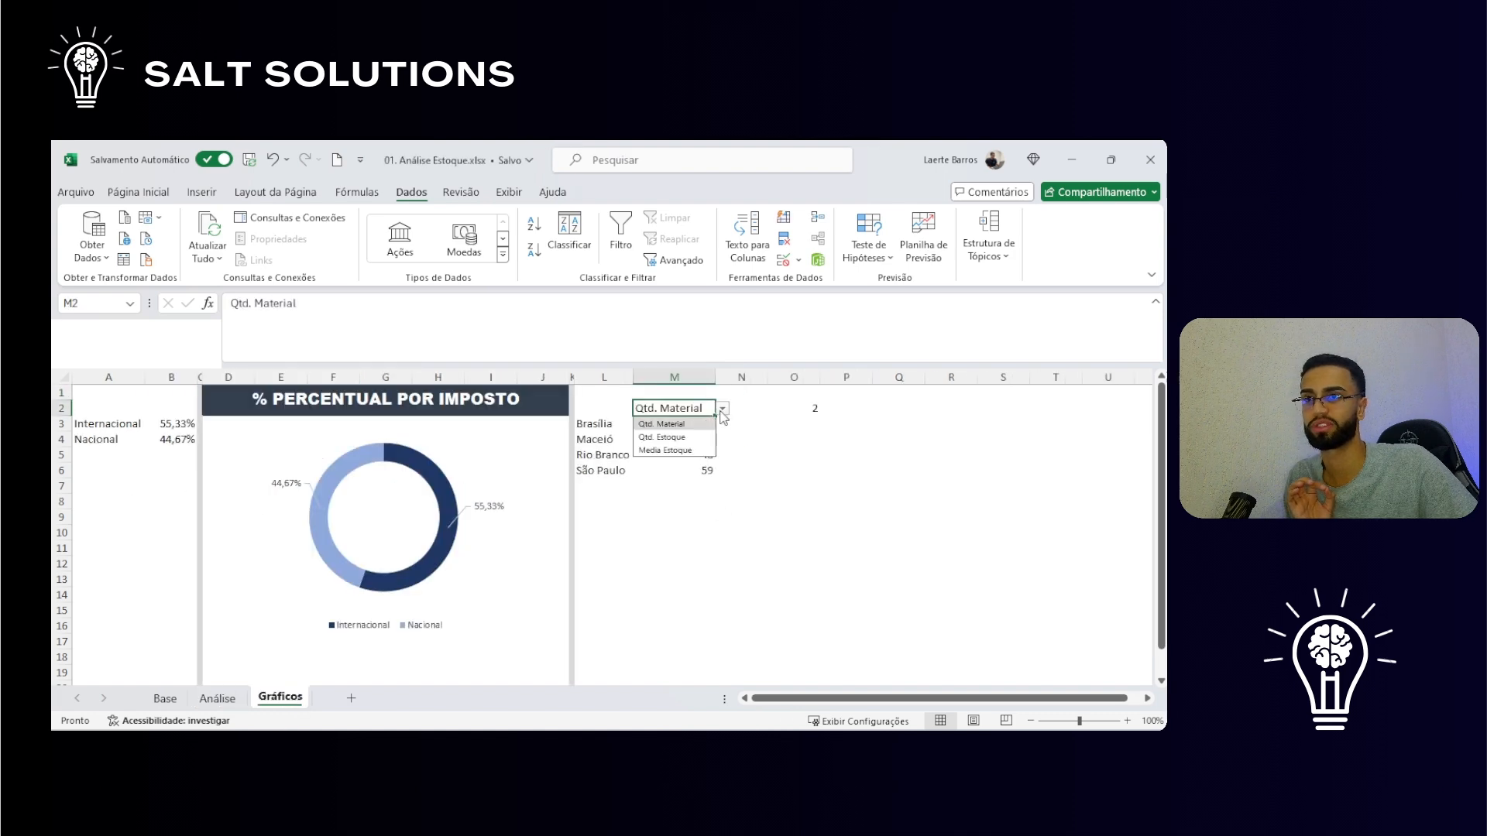
pyautogui.click(709, 438)
pyautogui.click(805, 408)
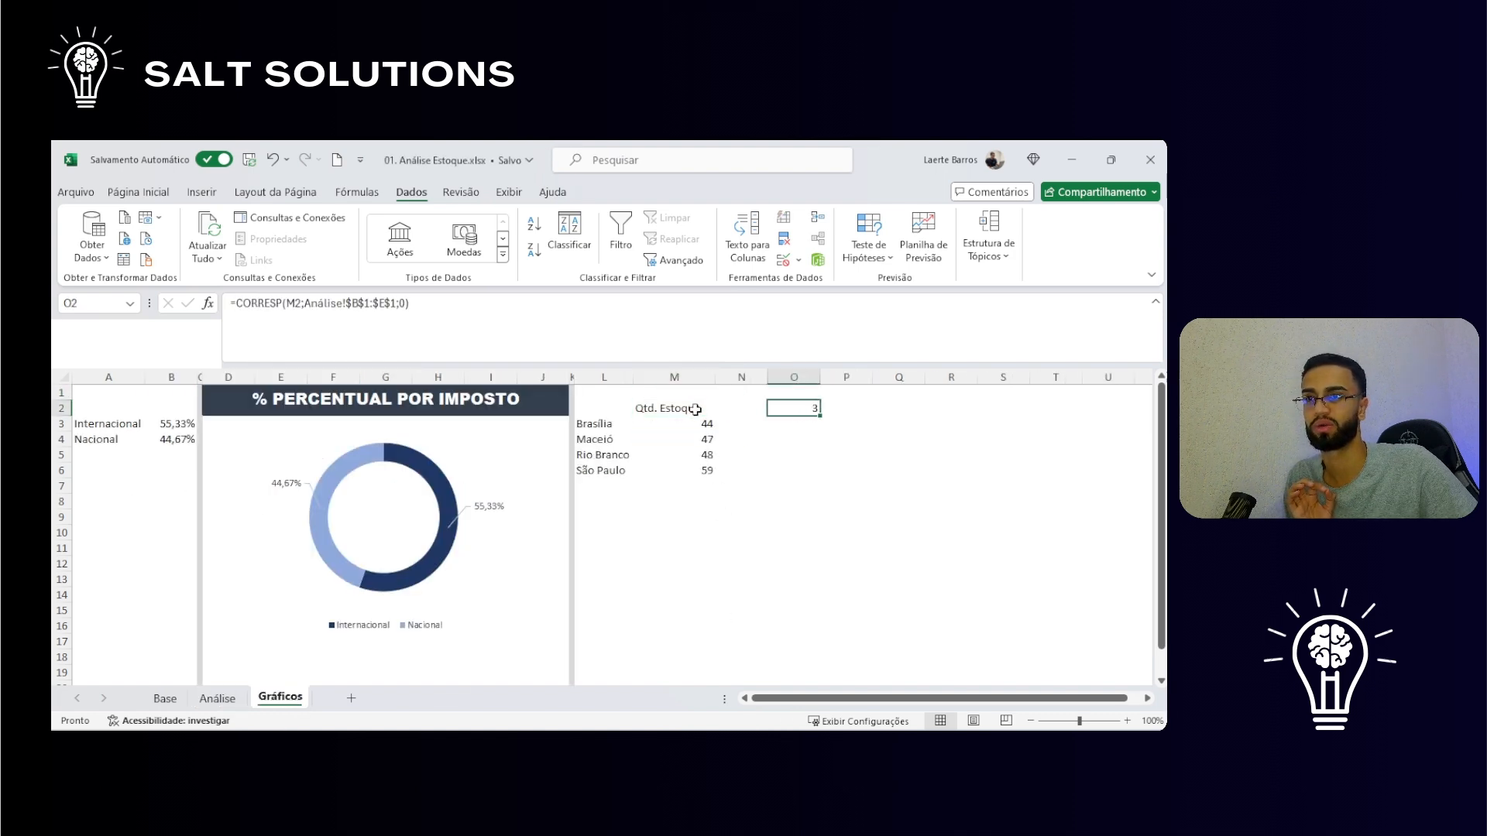
pyautogui.click(695, 412)
pyautogui.click(722, 409)
pyautogui.click(679, 453)
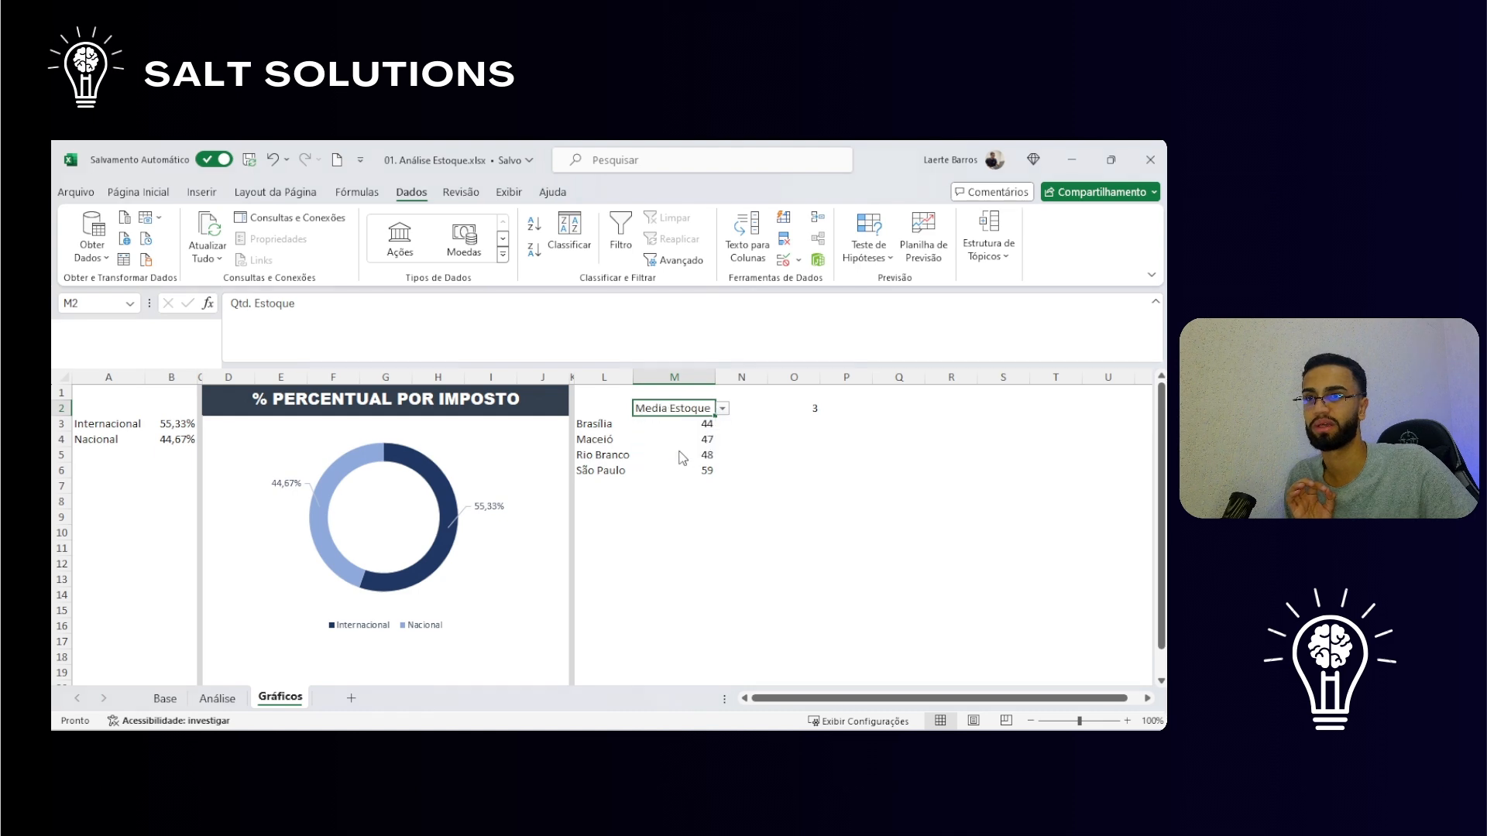
# Step: Test the CORRESP formula with M2 emptied, restore the cell, and set M2 to Qtd. Material
pyautogui.click(813, 409)
pyautogui.click(691, 410)
pyautogui.press('Delete')
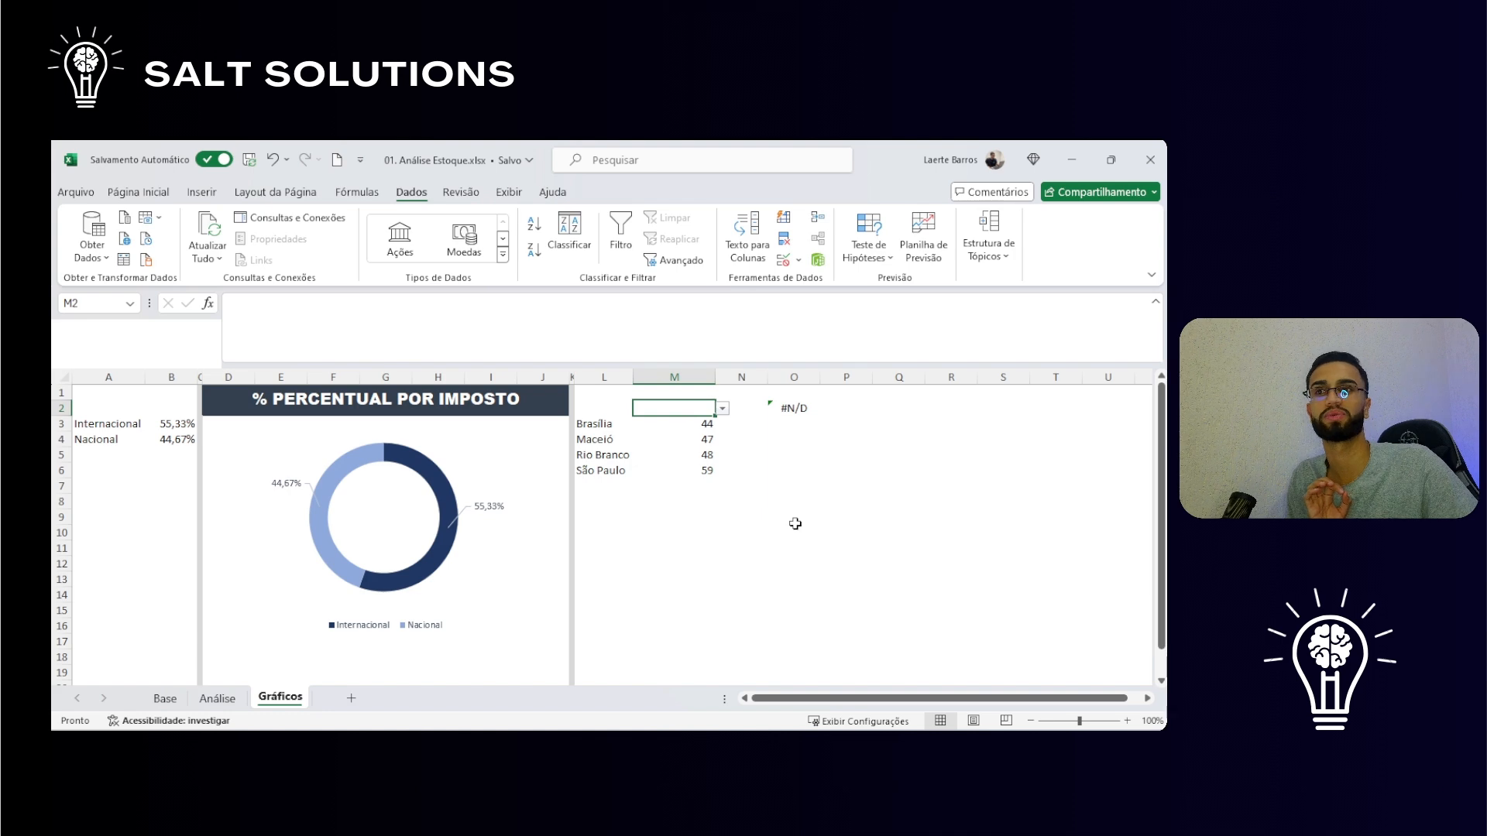
pyautogui.hotkey('ctrl', 'z')
pyautogui.click(722, 410)
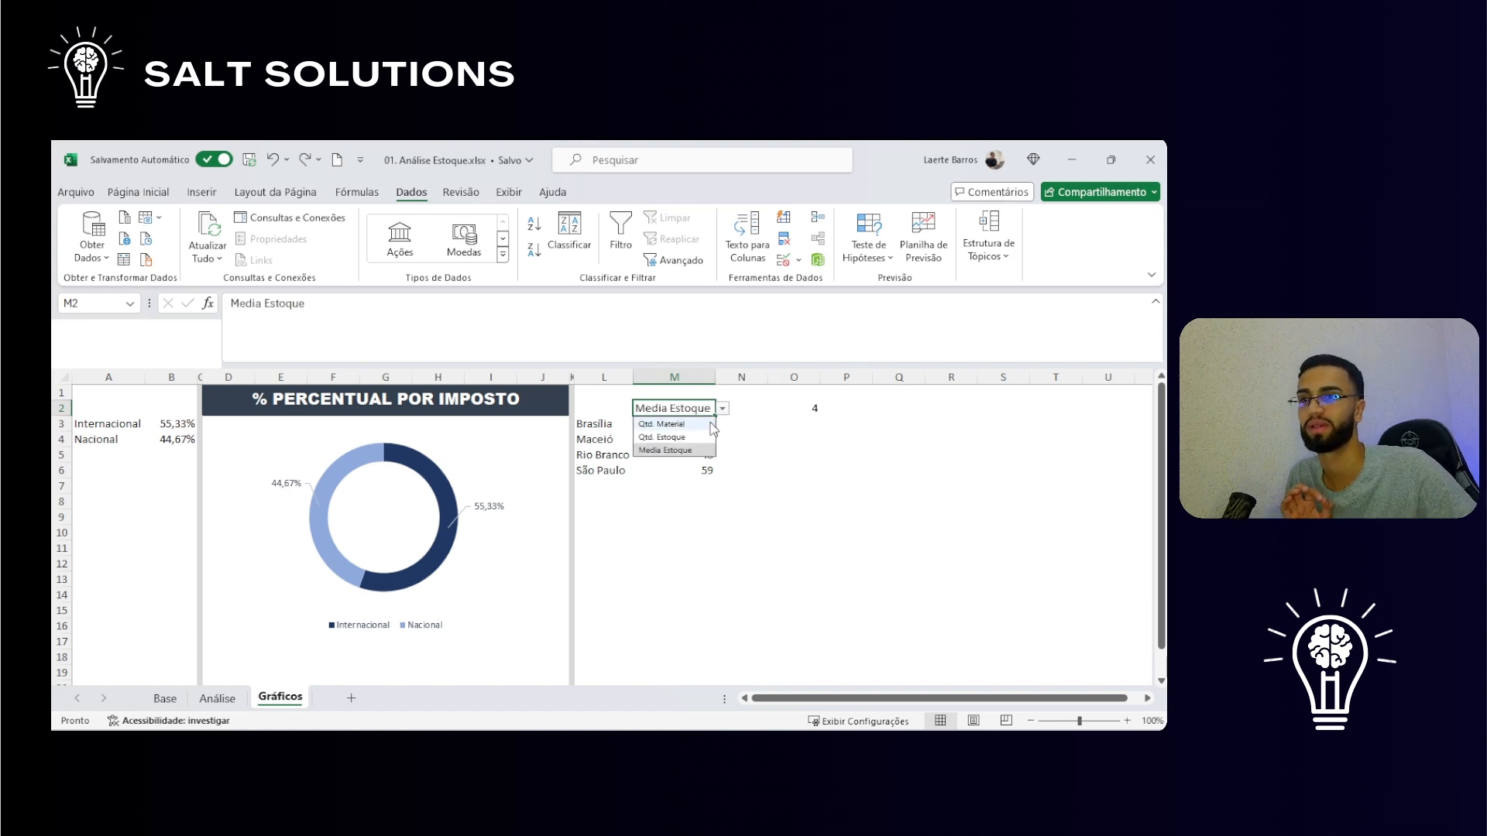
pyautogui.click(708, 424)
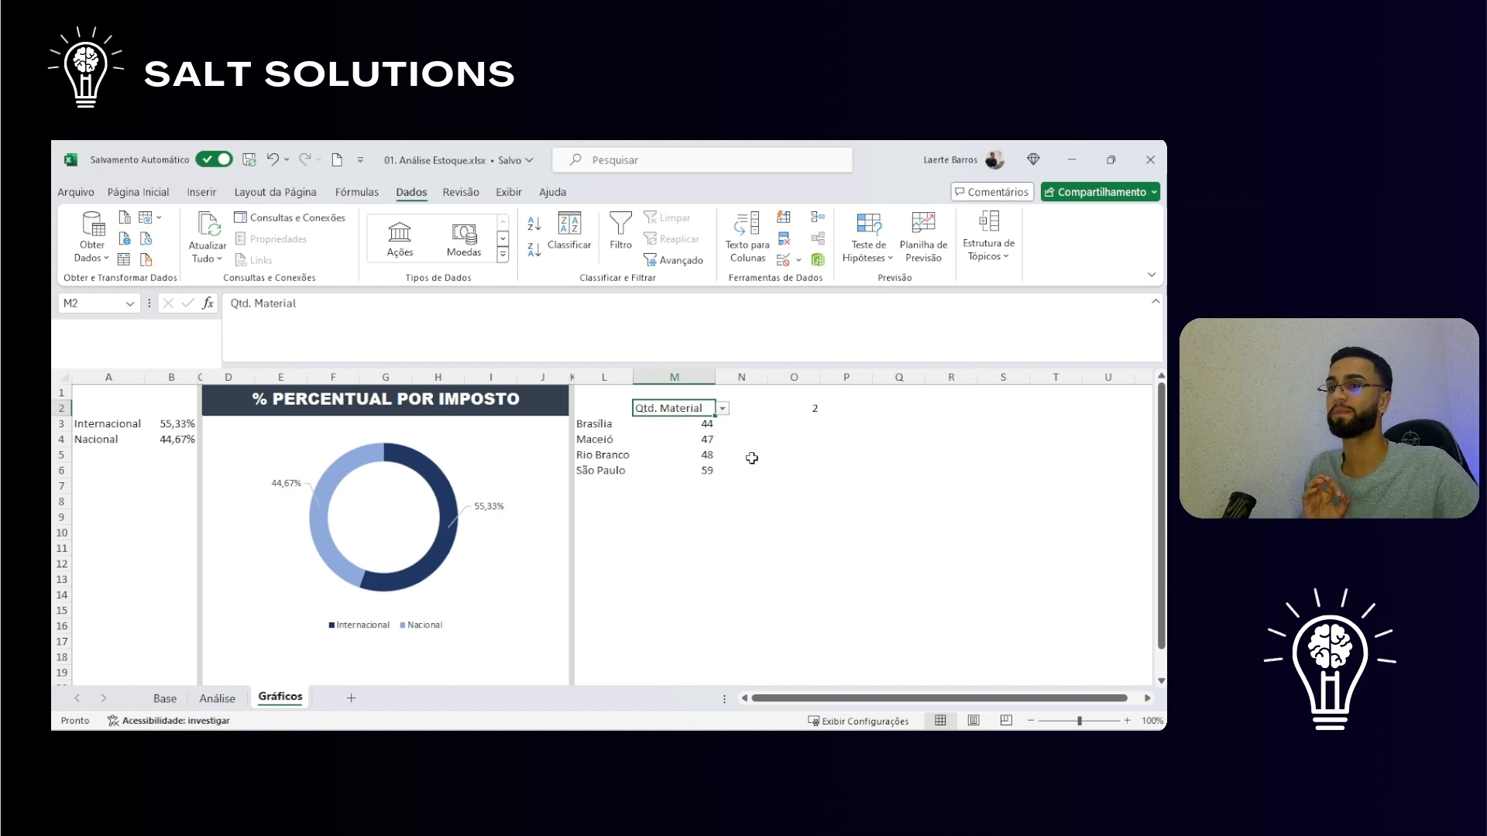
# Step: Examine the column index argument of the PROCV formula in M3 without changing it
pyautogui.click(700, 425)
pyautogui.click(364, 303)
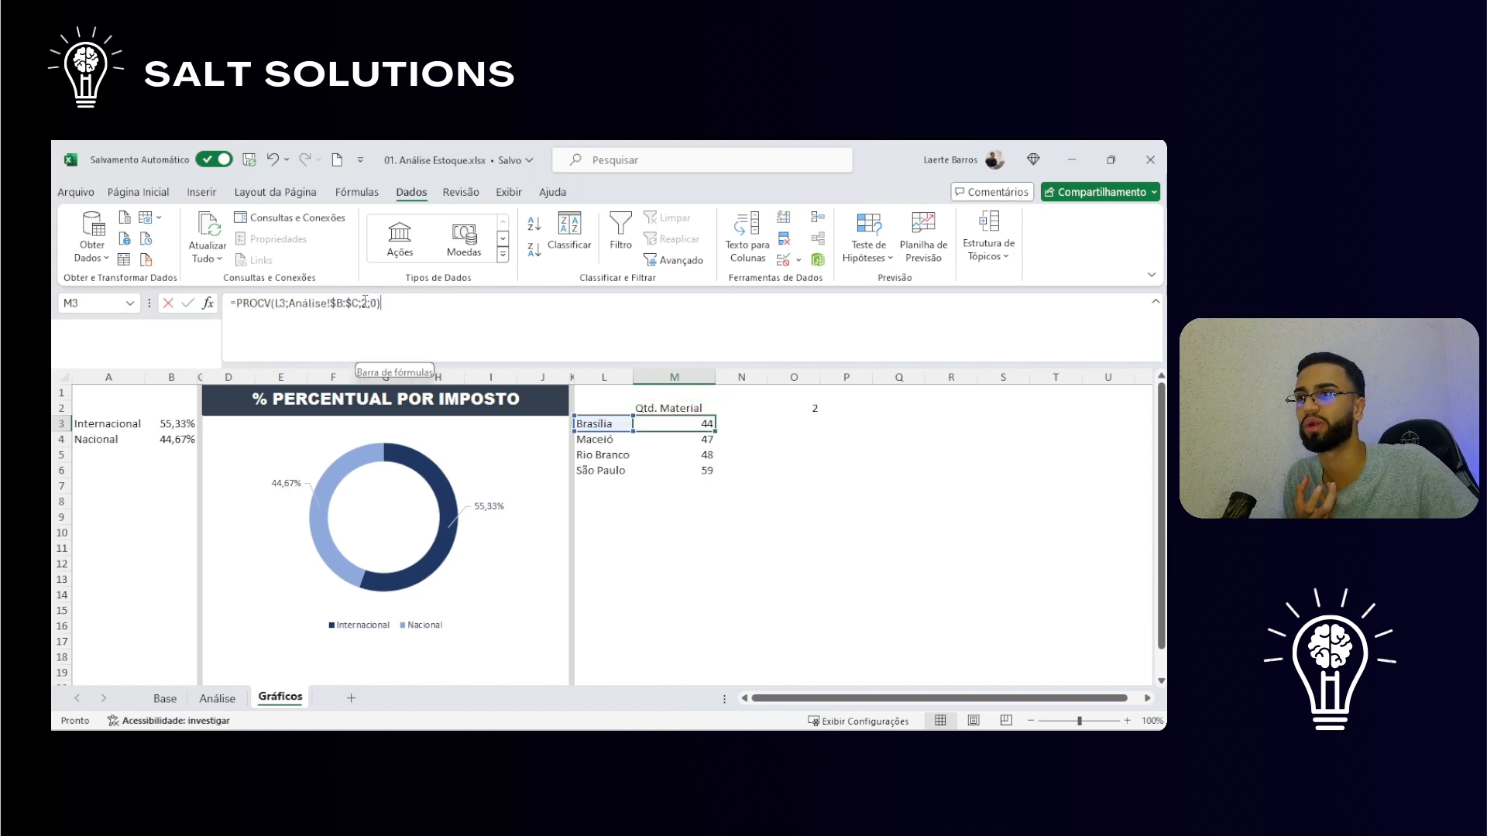
pyautogui.click(509, 382)
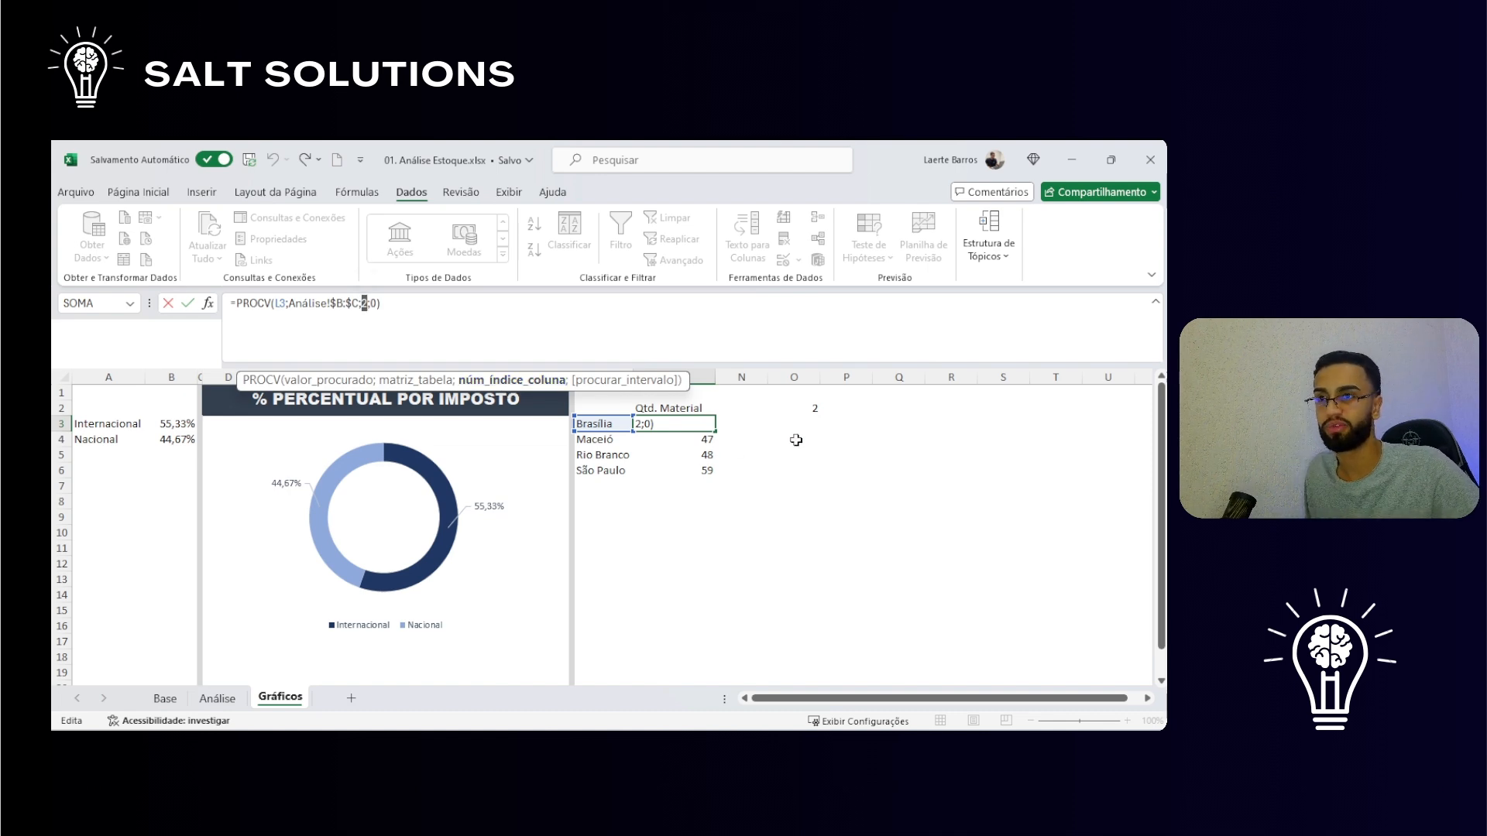
pyautogui.press('Escape')
# Step: Copy the CORRESP formula from O2 without its equals sign and paste it as text into M11
pyautogui.click(806, 411)
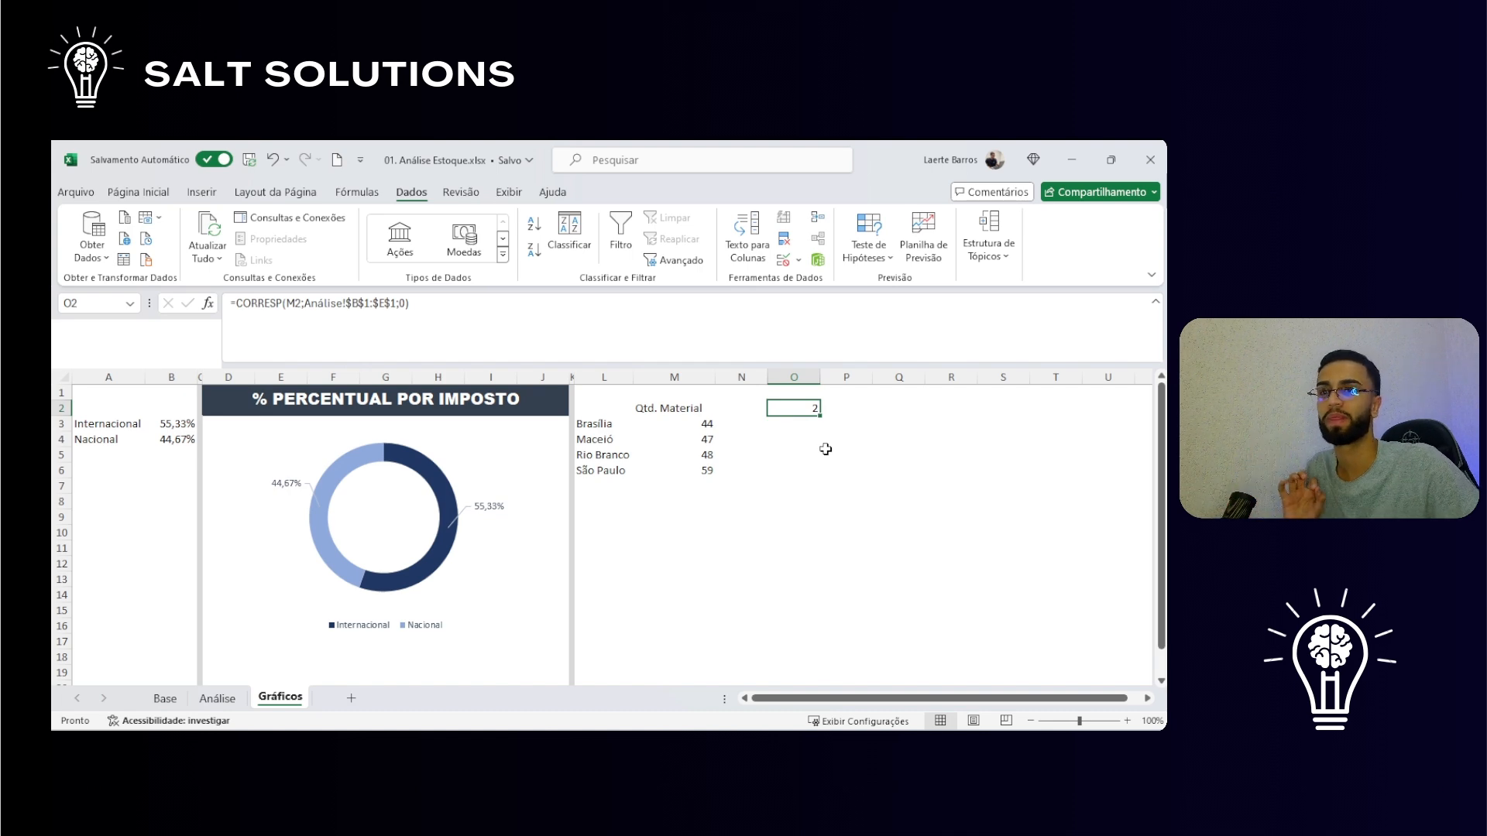
pyautogui.moveTo(438, 312); pyautogui.dragTo(237, 315)
pyautogui.hotkey('ctrl', 'c')
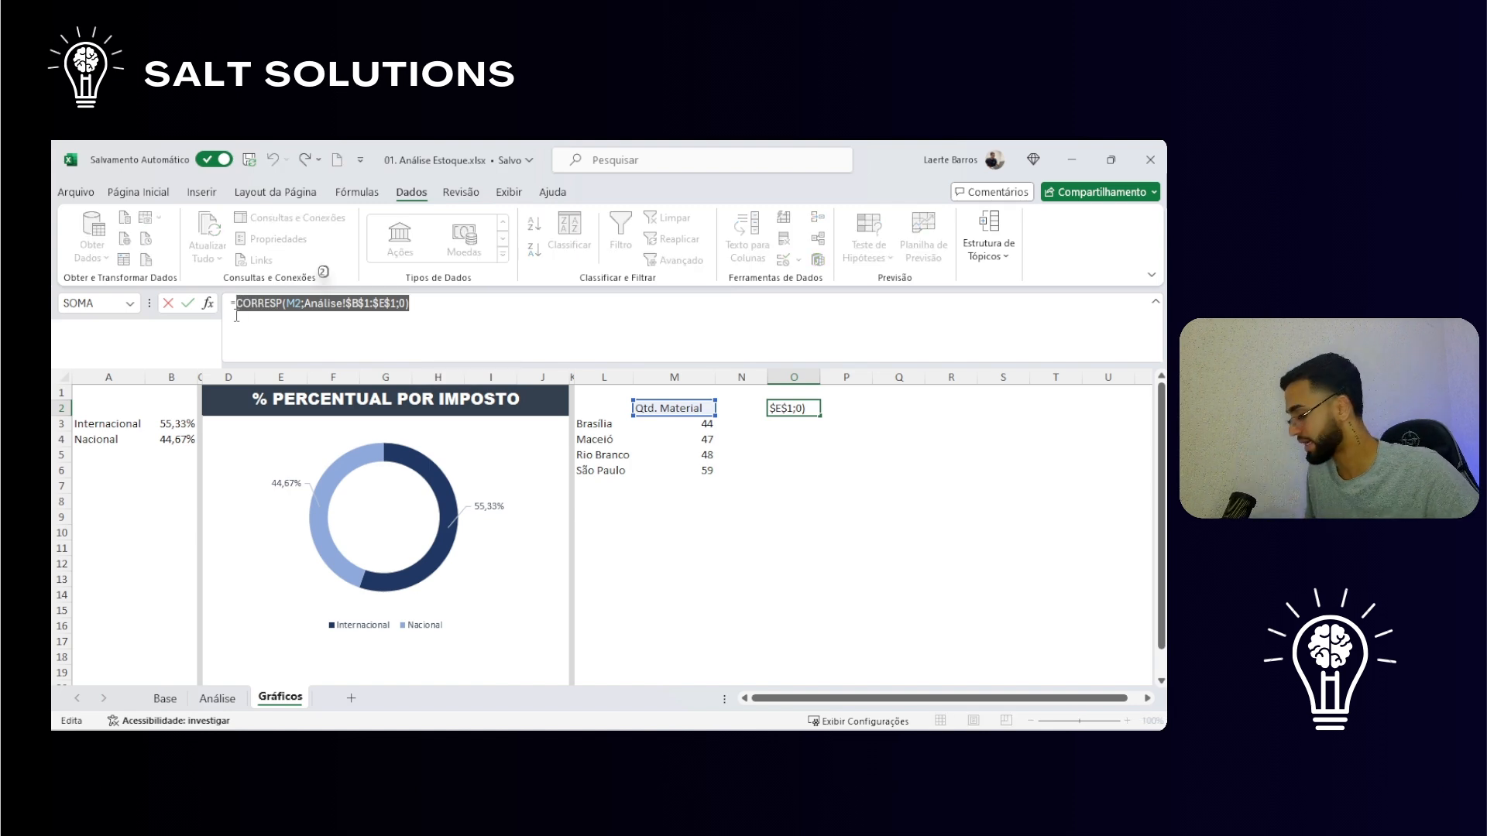
pyautogui.hotkey('ctrl', 'Return')
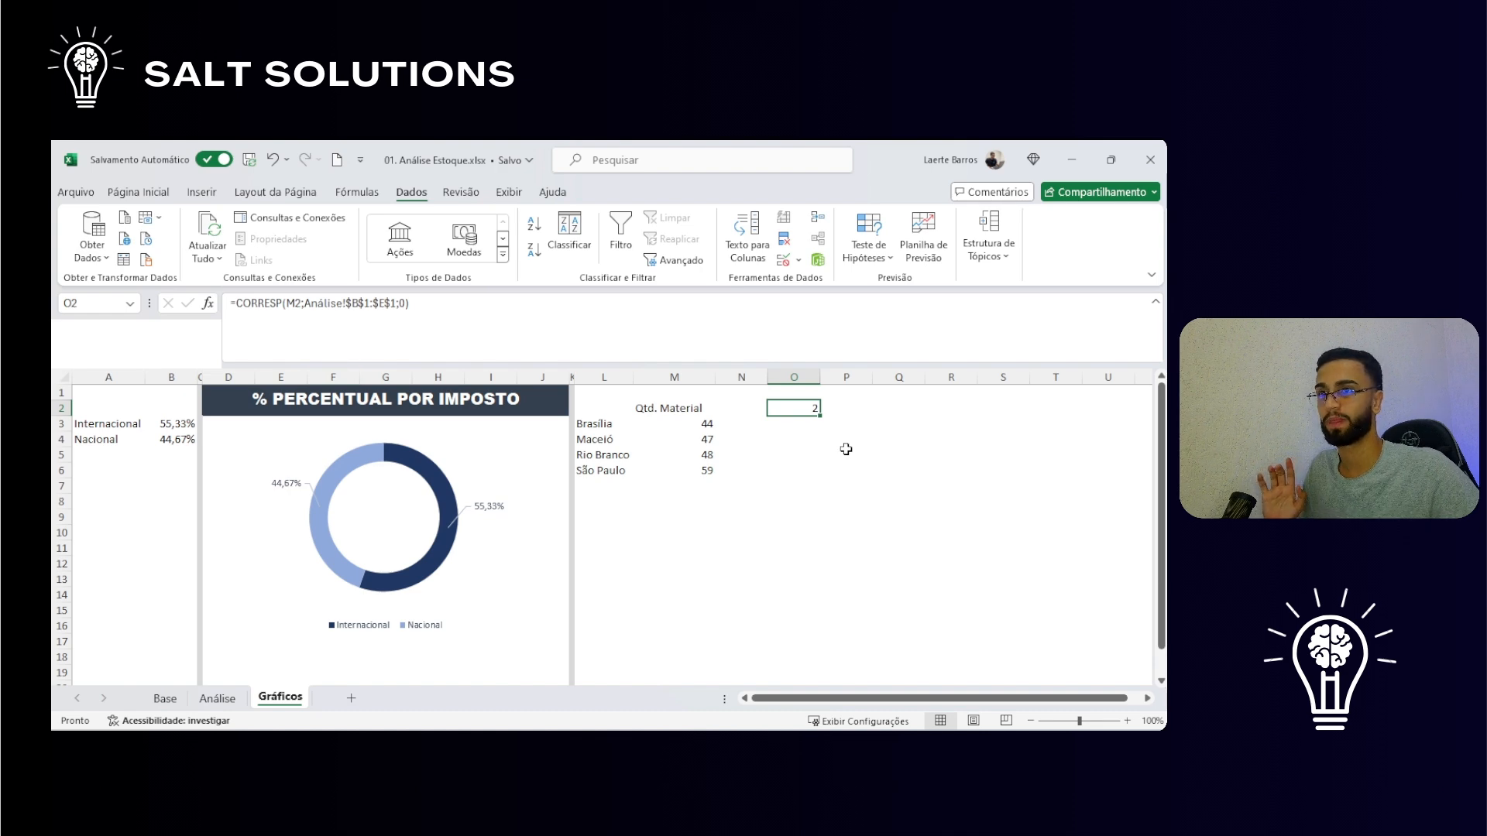
pyautogui.click(695, 552)
pyautogui.hotkey('ctrl', 'v')
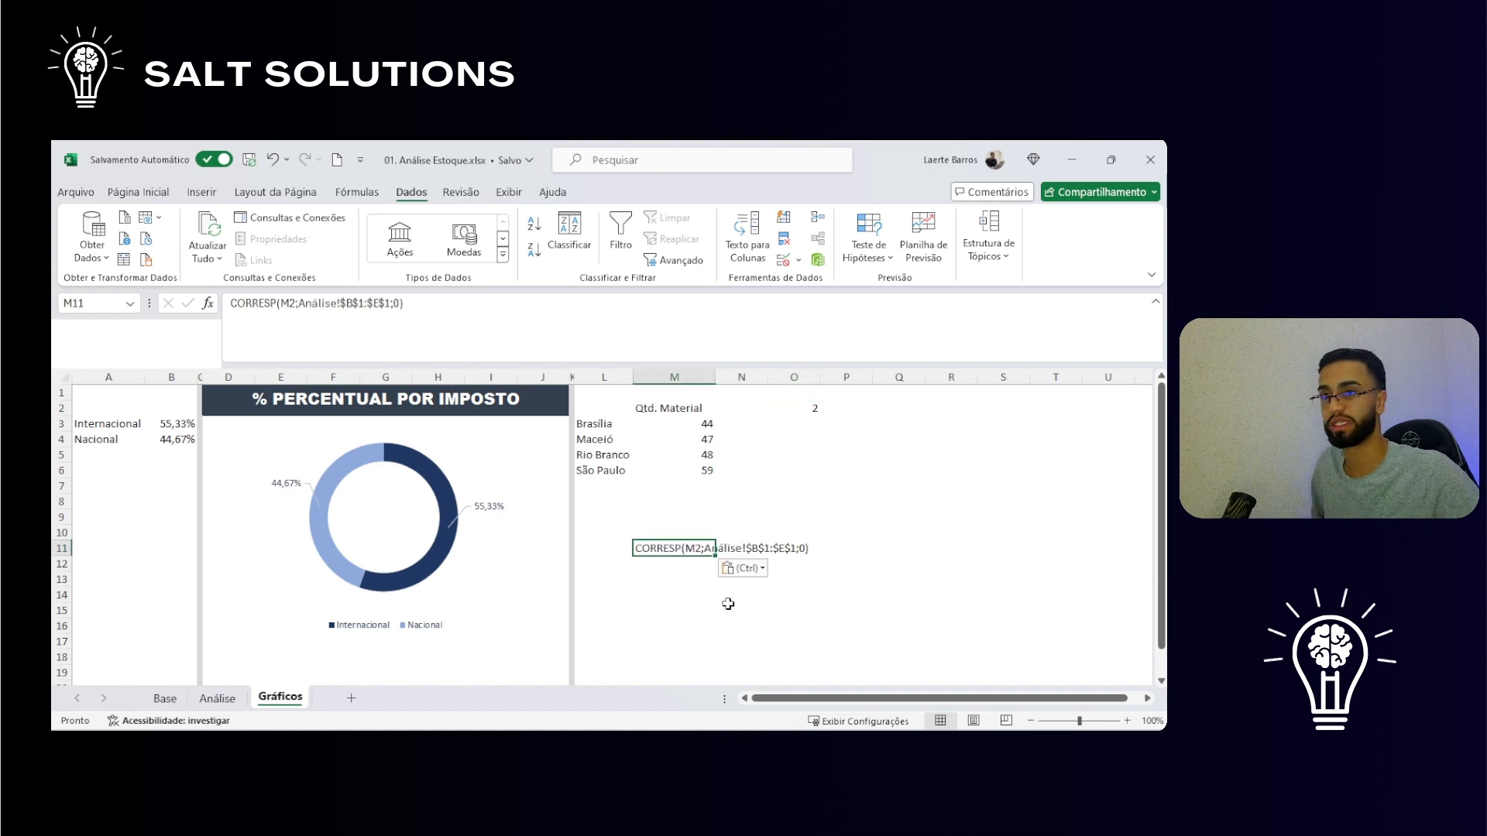
# Step: Clear the CORRESP formula from O2 and the PROCV formulas from M3:M6
pyautogui.click(807, 409)
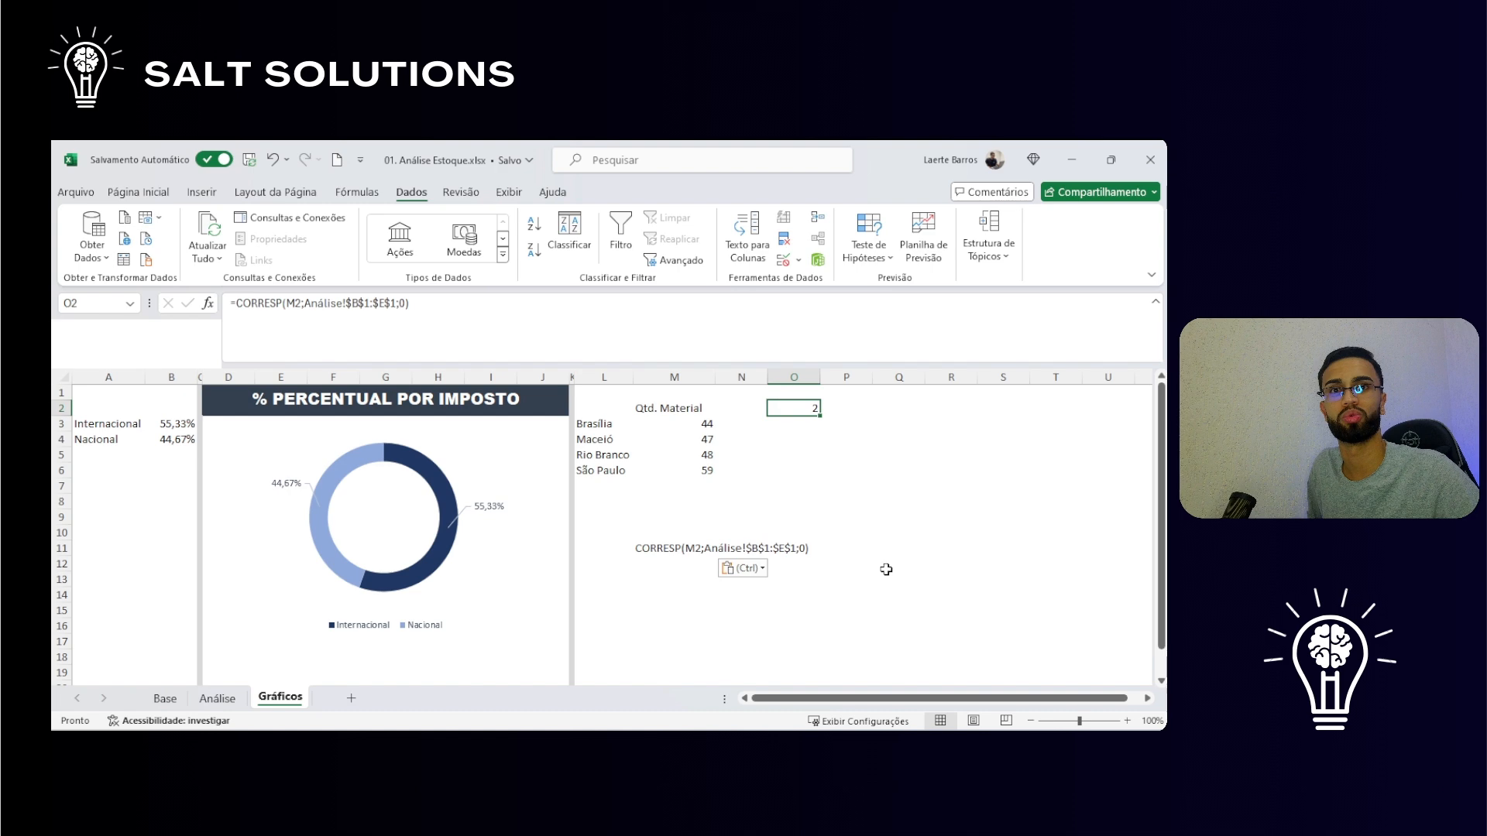
pyautogui.press('Delete')
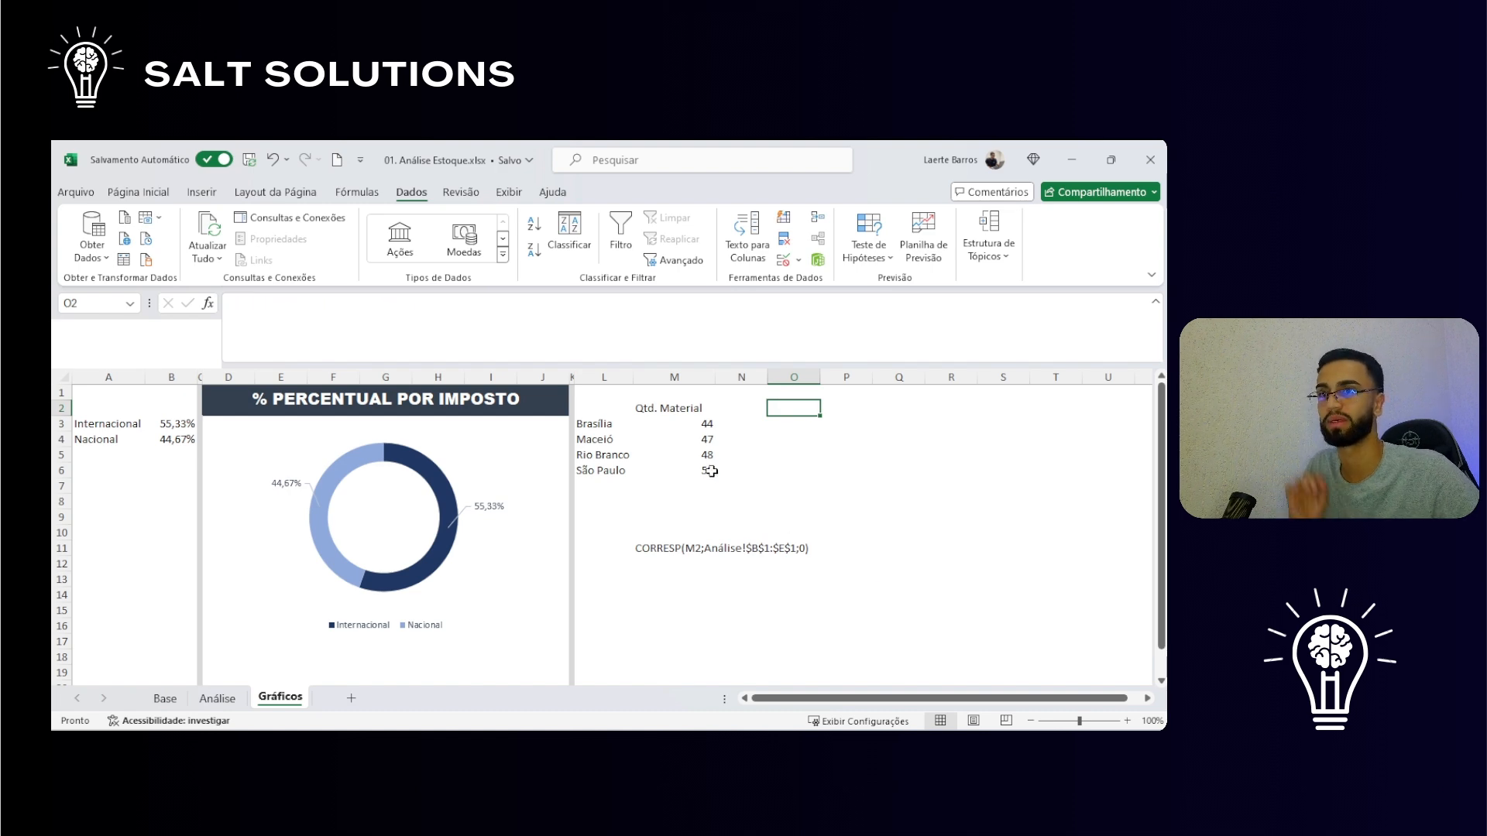
pyautogui.click(705, 422)
pyautogui.moveTo(705, 422); pyautogui.dragTo(706, 469)
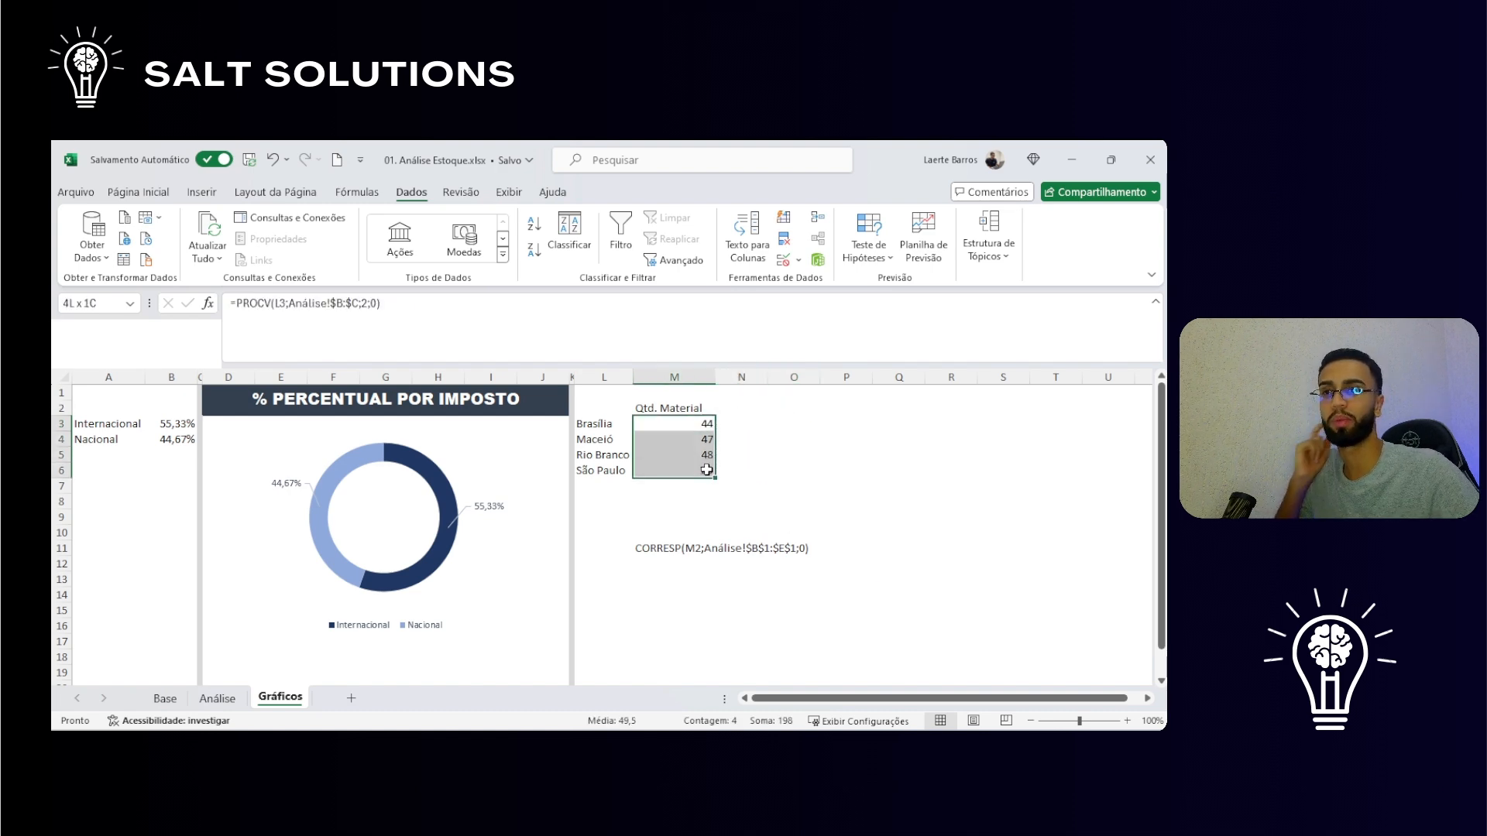
pyautogui.press('Delete')
# Step: Begin a new PROCV formula in M3 with L3 as the lookup value
pyautogui.click(690, 425)
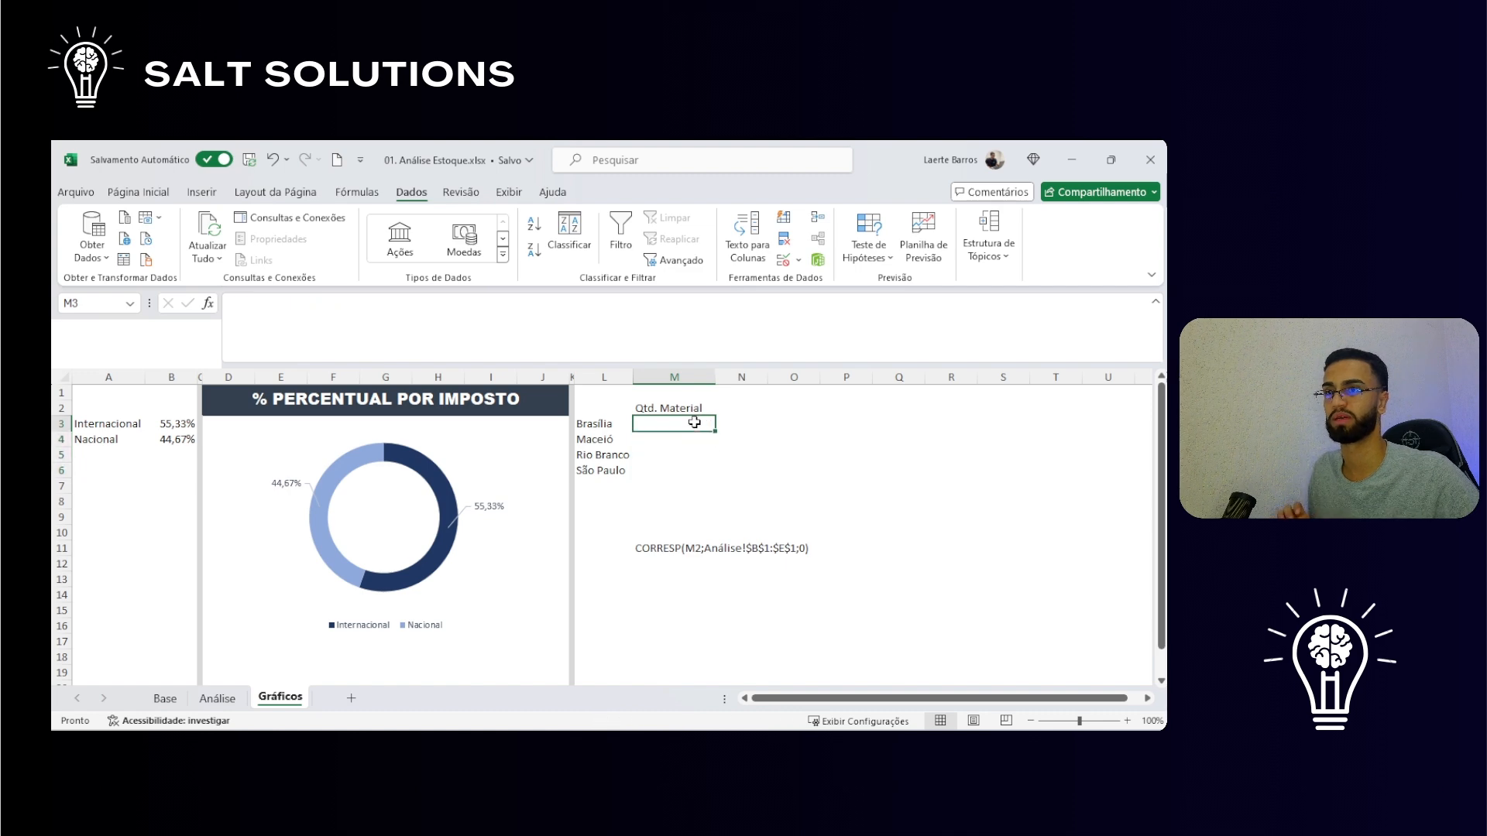
pyautogui.write('=')
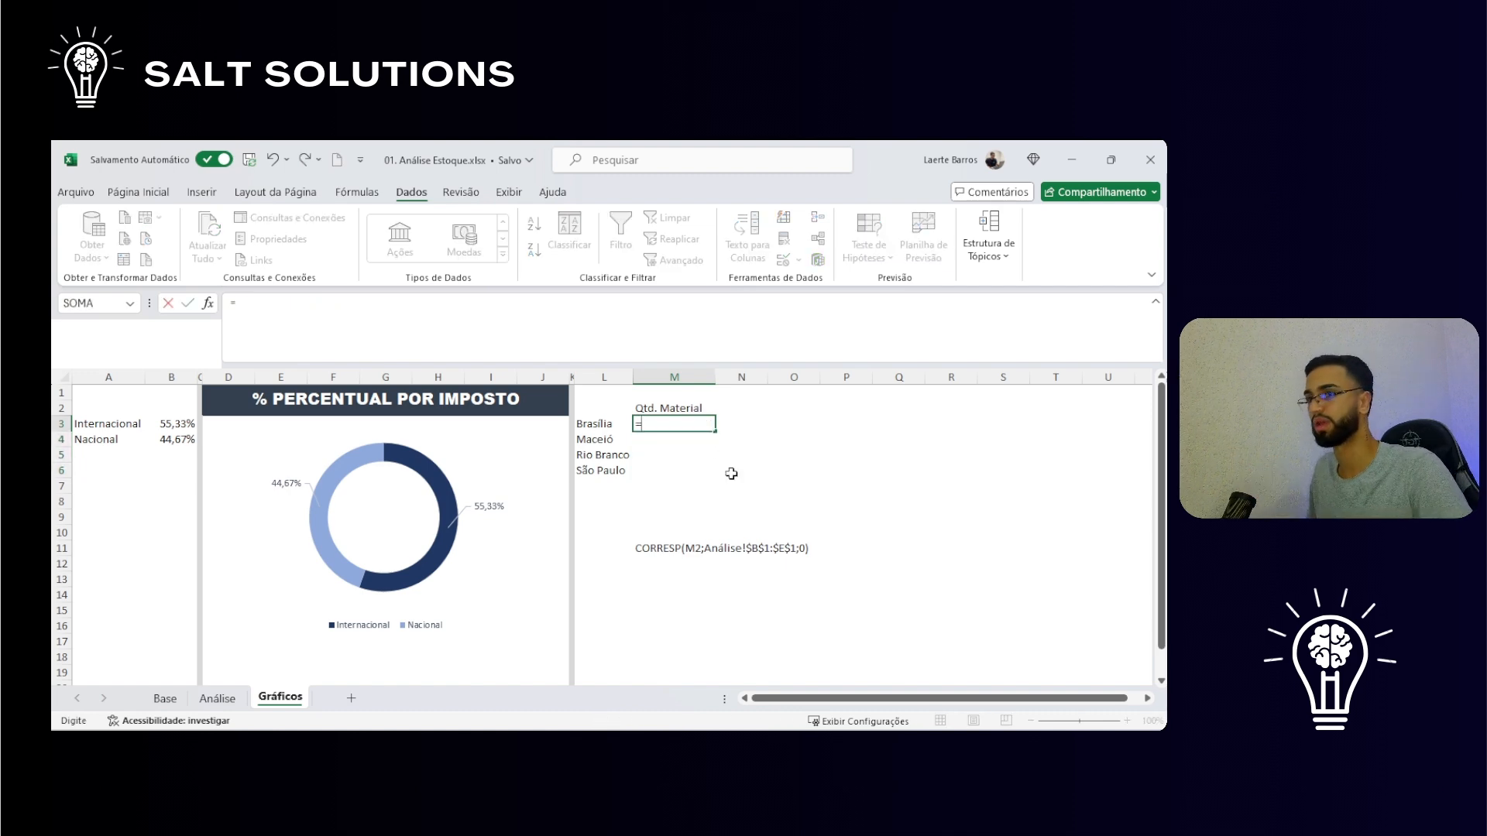
pyautogui.write('PROCV')
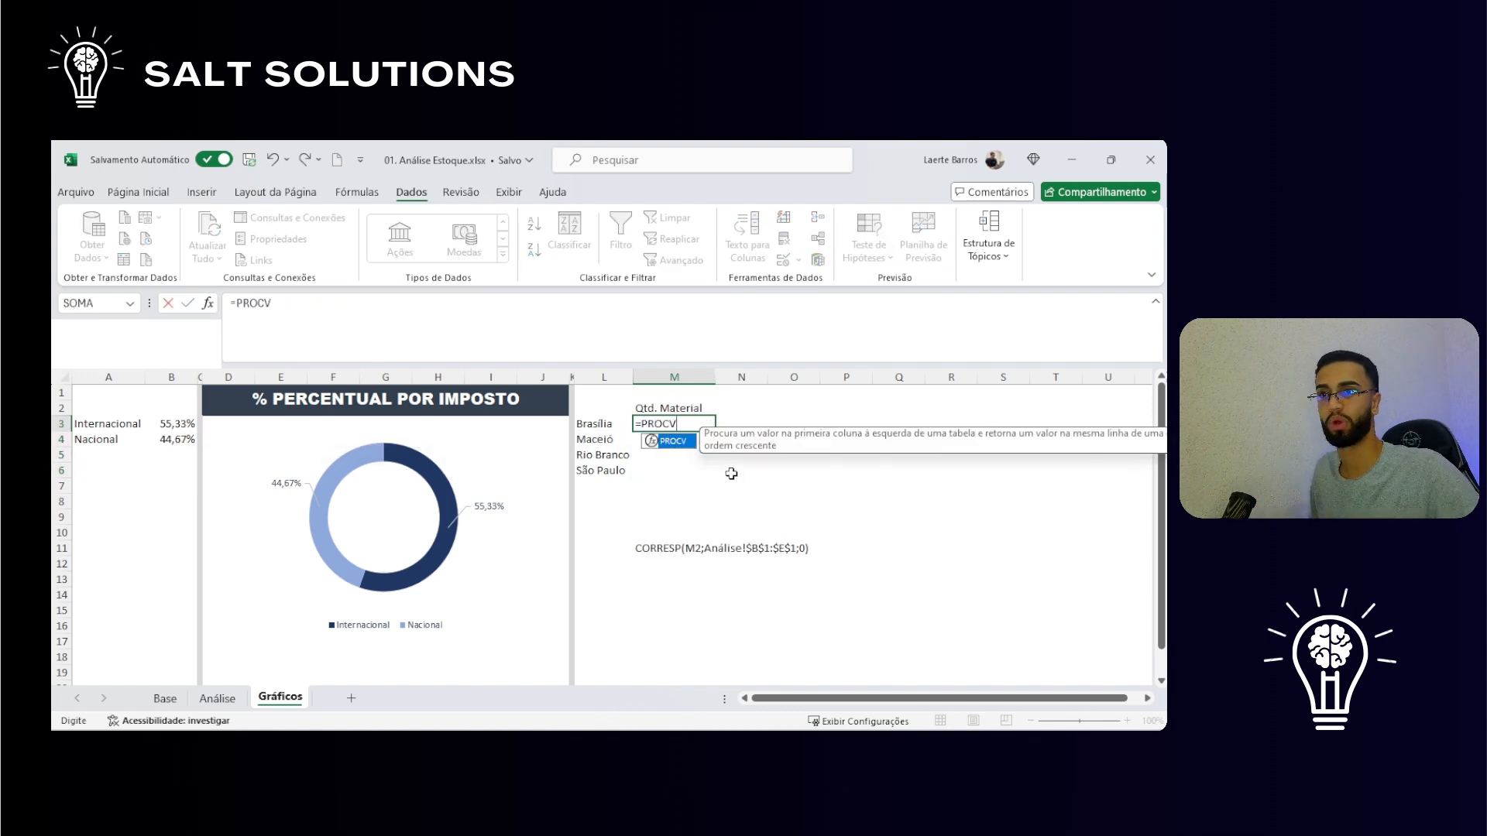
pyautogui.write('(')
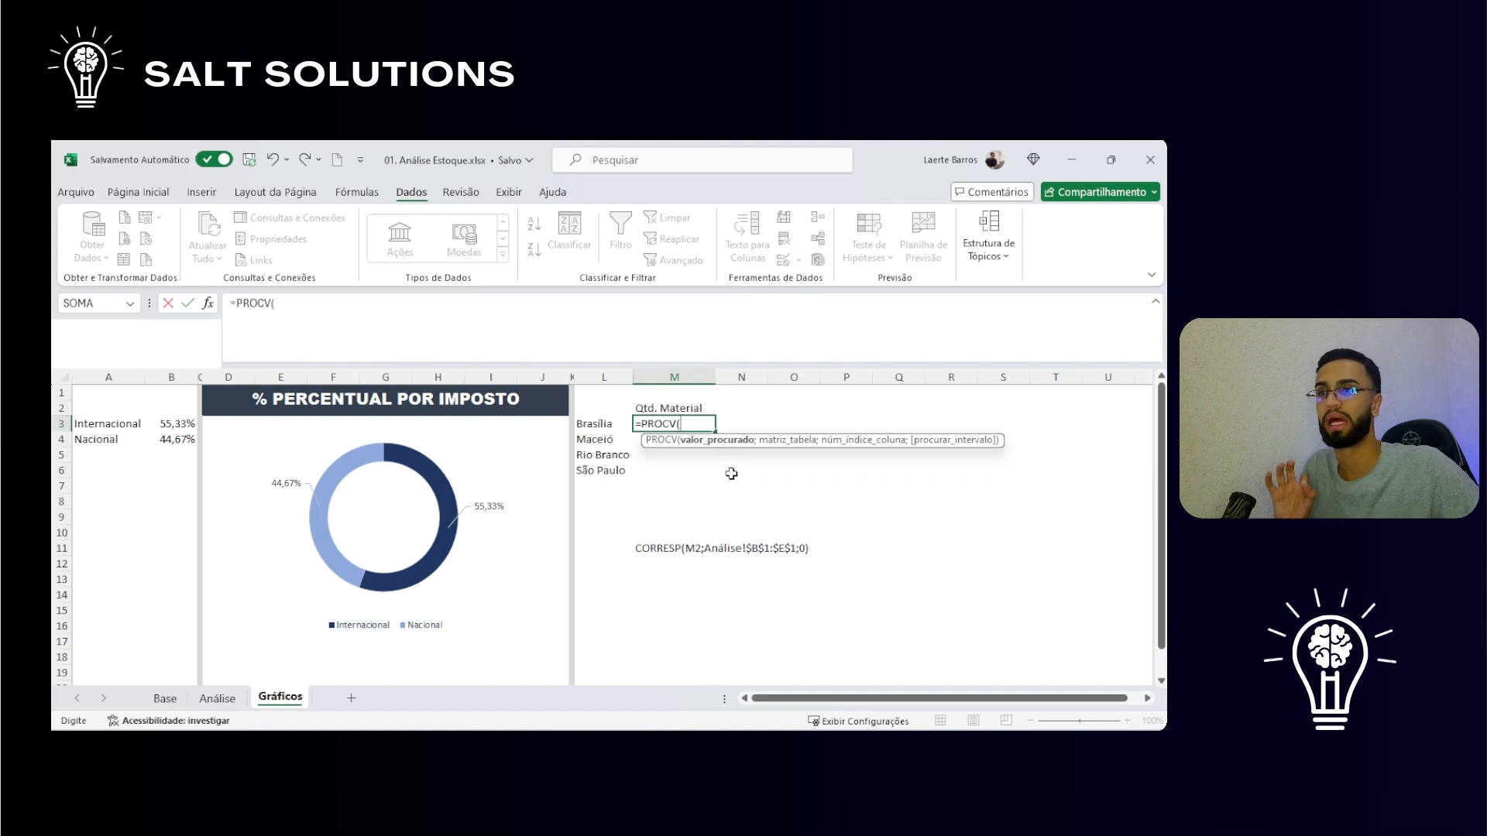
pyautogui.click(605, 424)
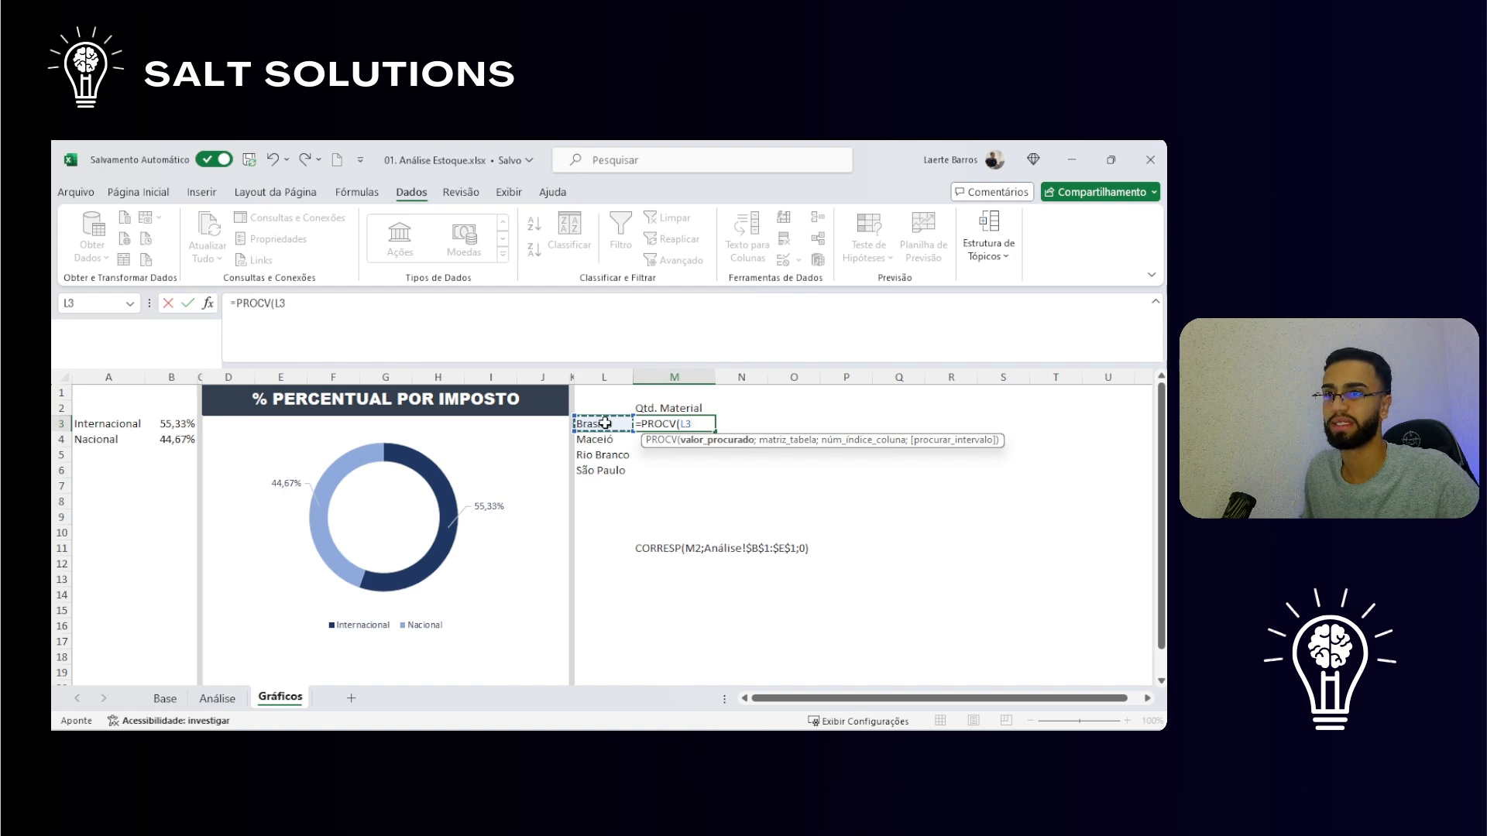
# Step: Set the table range of the M3 formula to the absolute columns Análise!$B:$E
pyautogui.write(';Análise!')
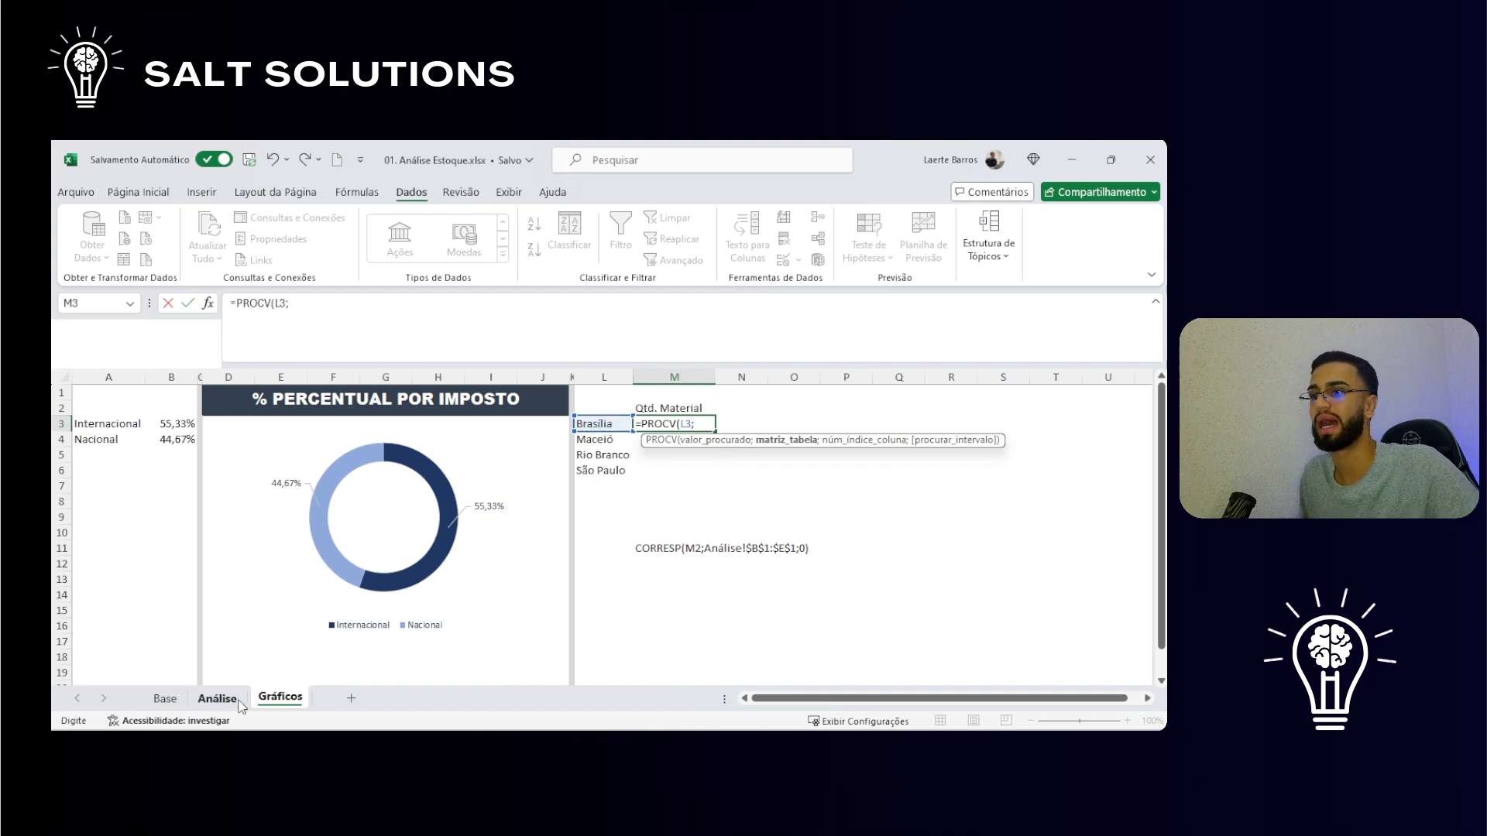
pyautogui.click(239, 702)
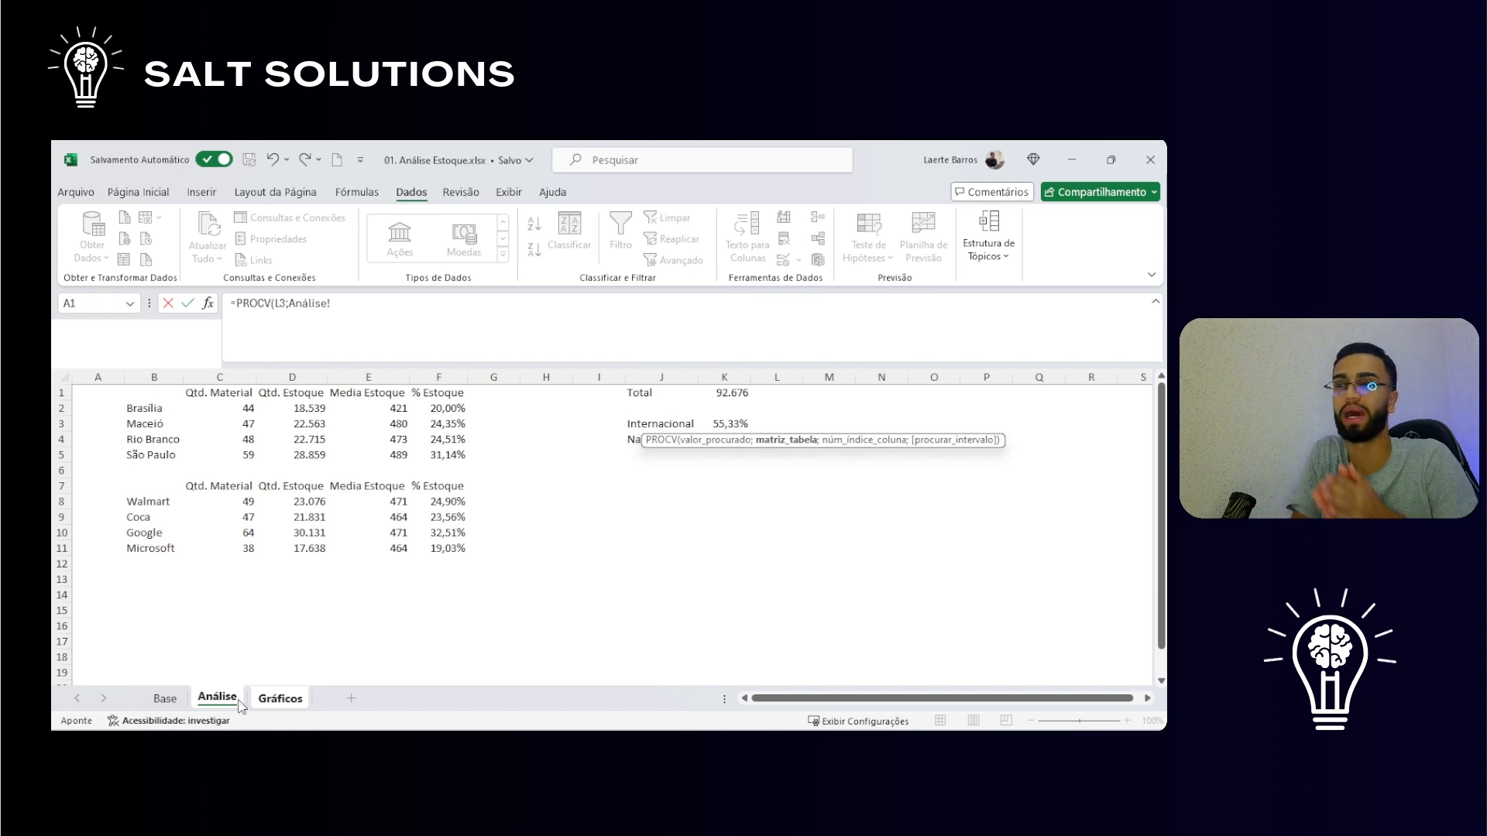
pyautogui.click(159, 379)
pyautogui.moveTo(159, 379); pyautogui.dragTo(362, 387)
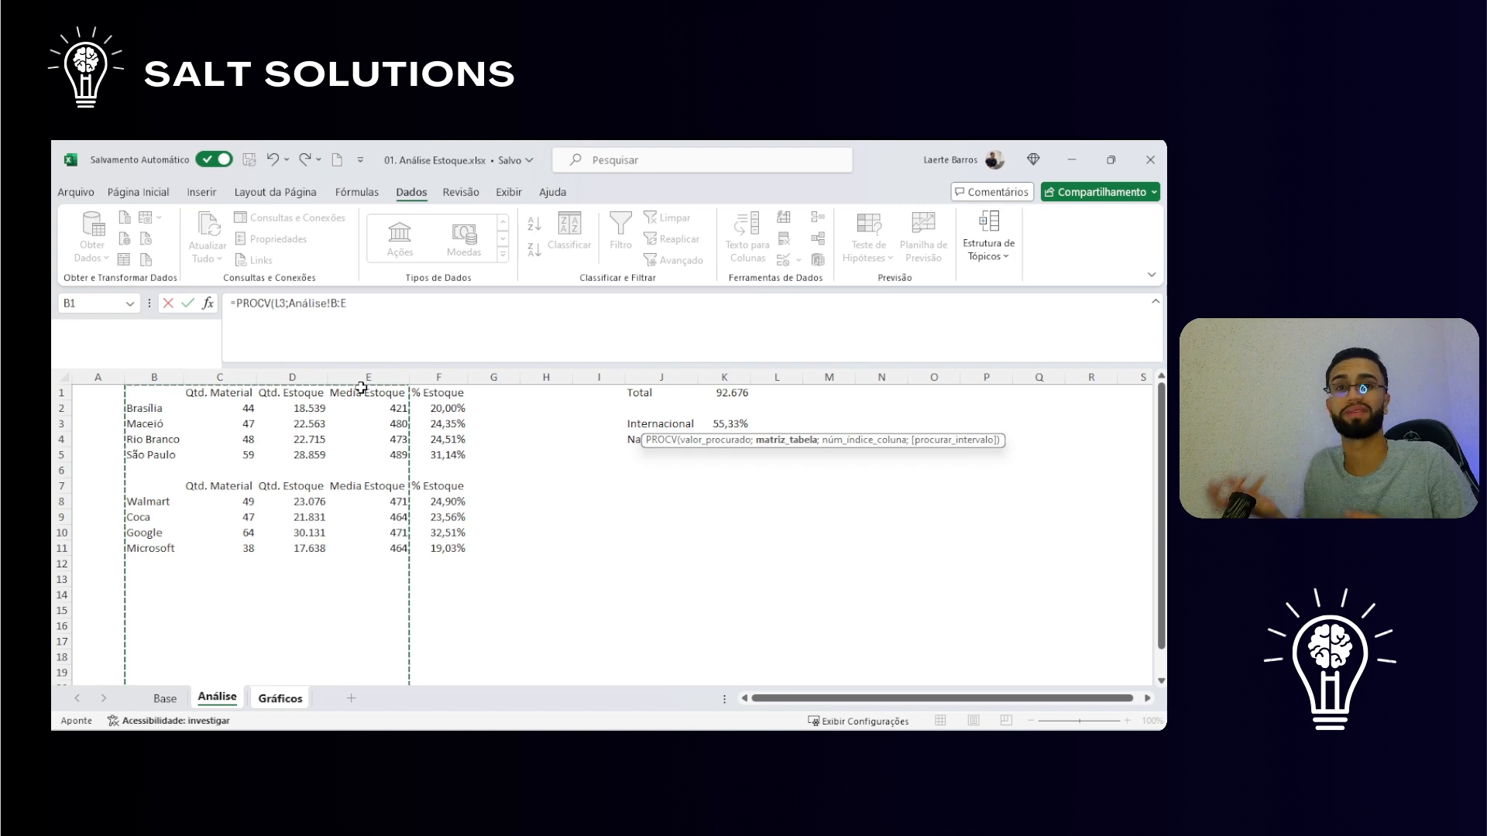
pyautogui.press('F4')
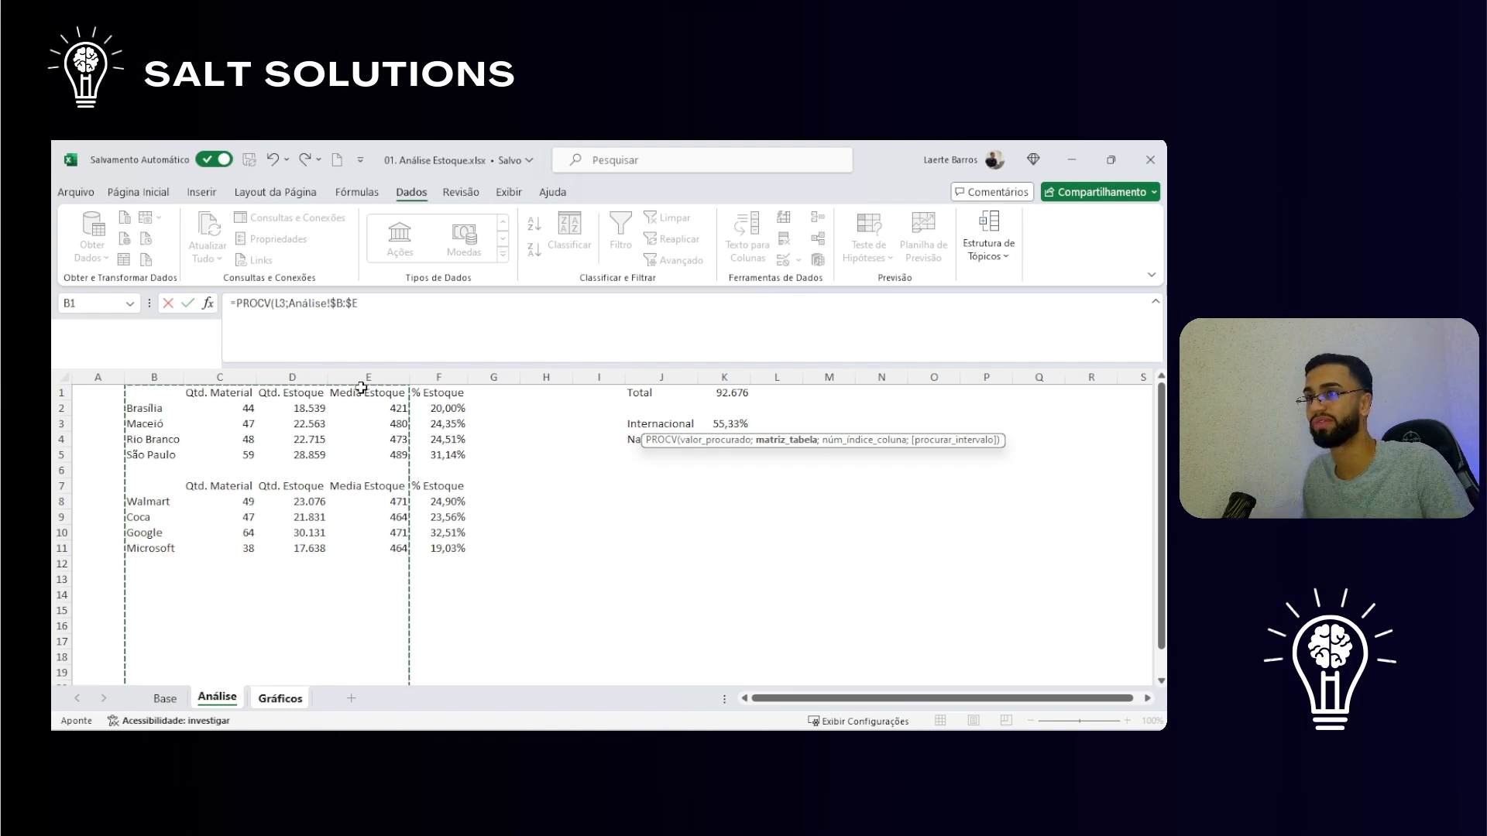
pyautogui.write(';')
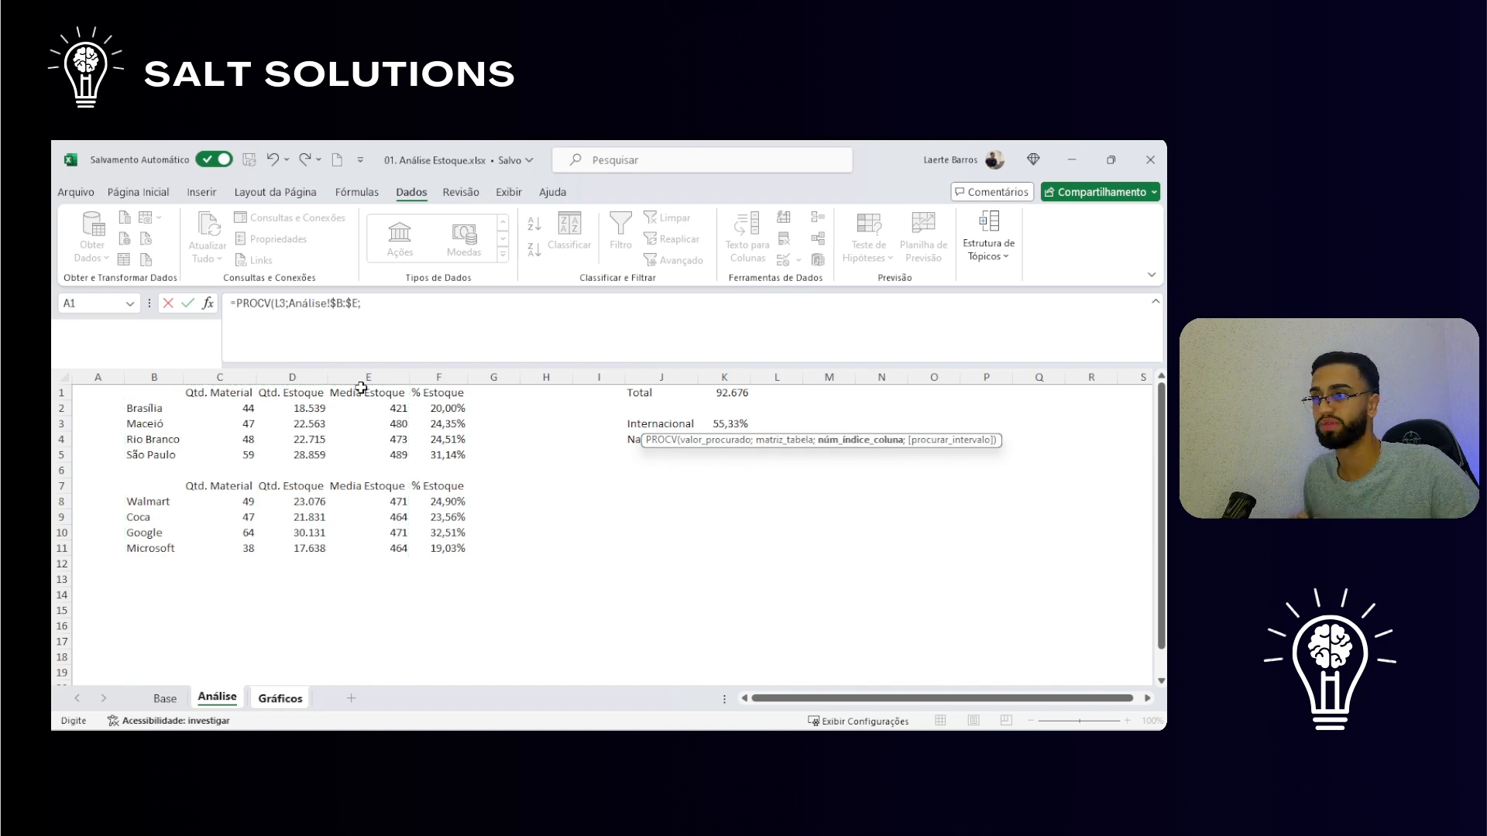
# Step: Return to the Gráficos sheet and remove the stray Gráficos! reference from the M3 formula
pyautogui.click(281, 700)
pyautogui.moveTo(408, 303); pyautogui.dragTo(370, 308)
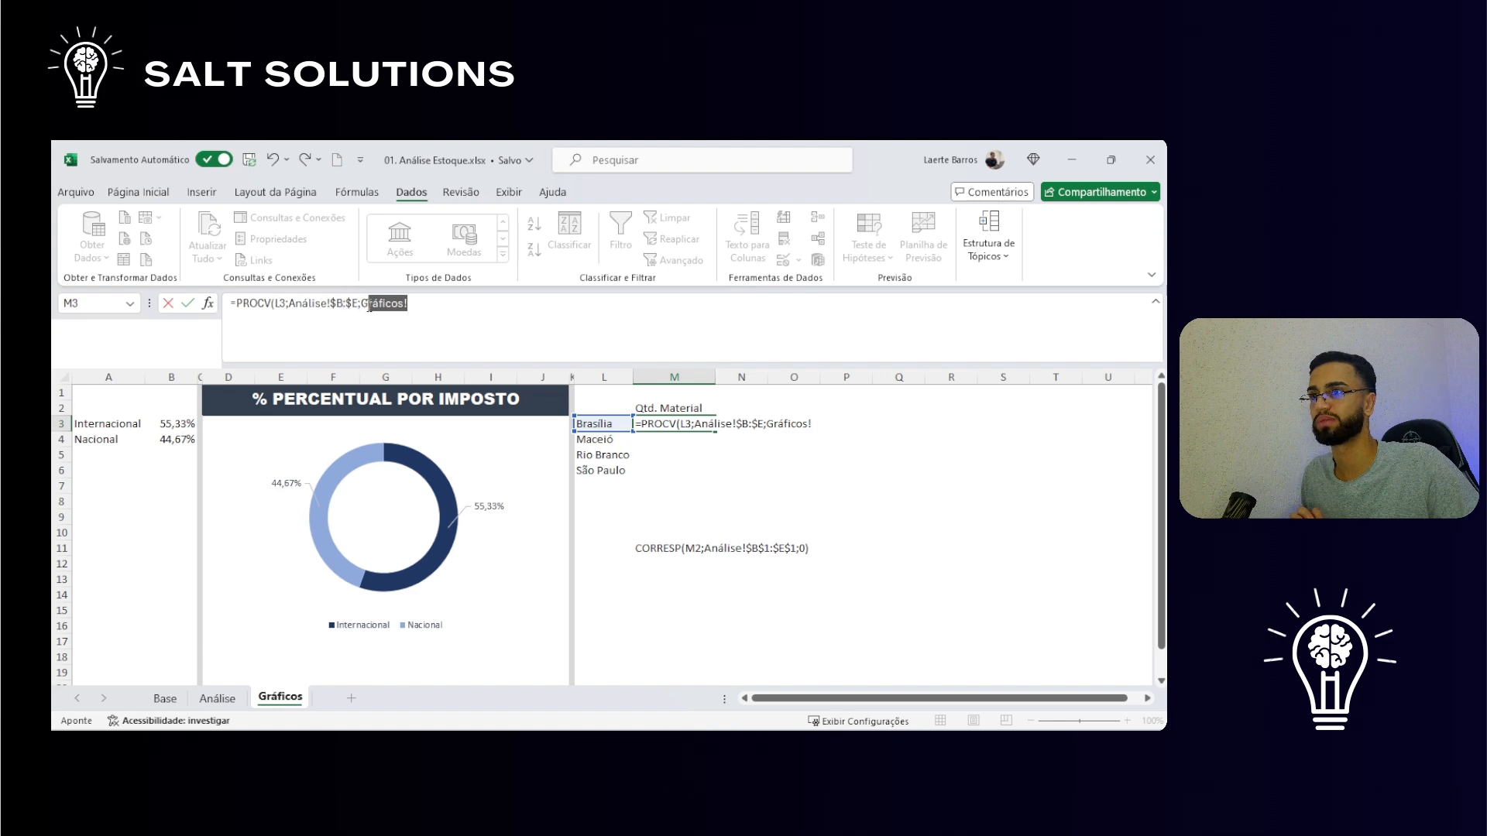
pyautogui.press('BackSpace')
pyautogui.press('BackSpace')
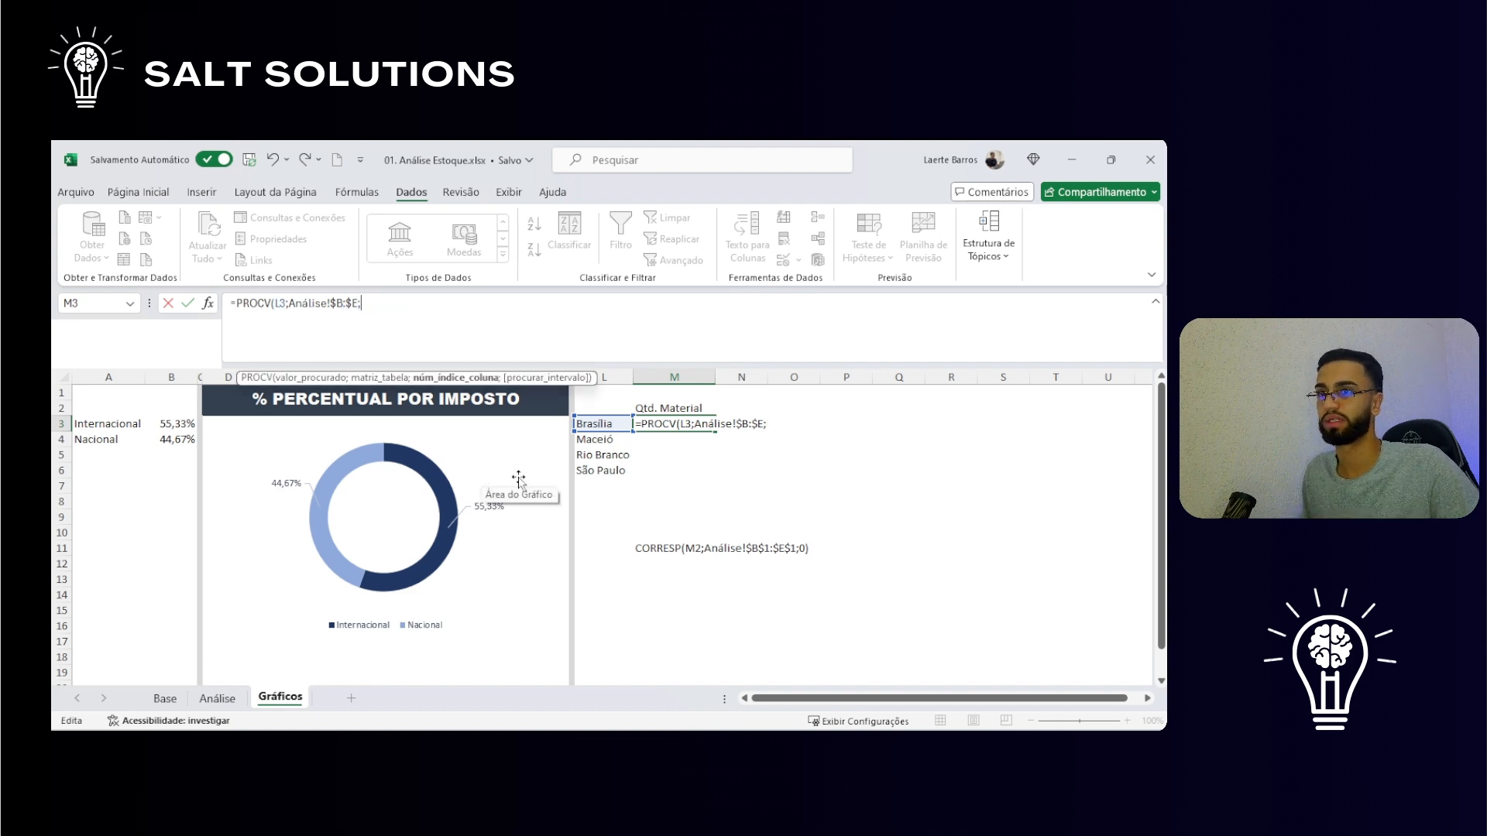
pyautogui.write('CORRE')
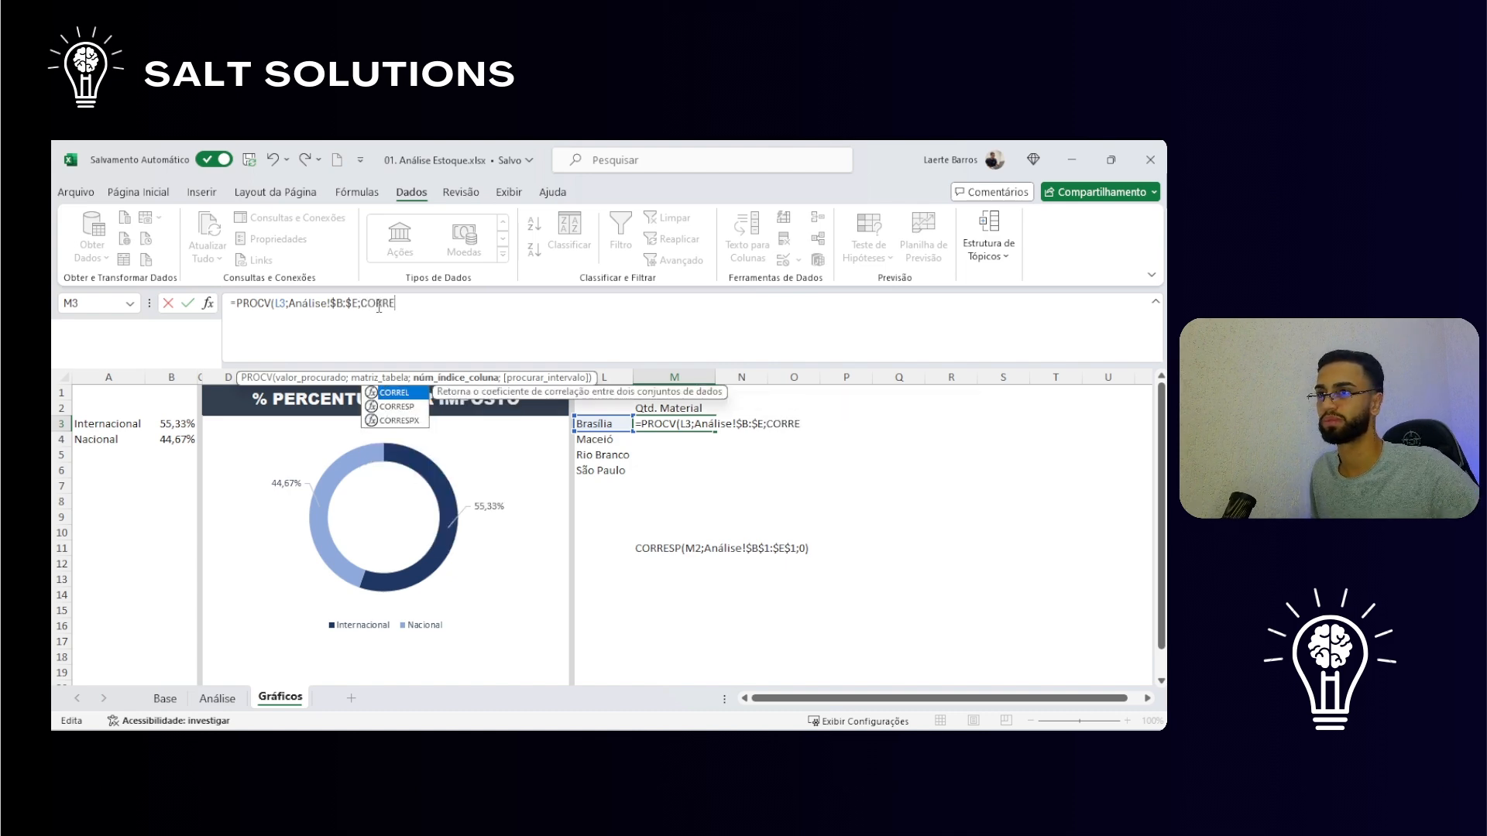
pyautogui.press('BackSpace')
pyautogui.press('BackSpace')
pyautogui.press('BackSpace')
pyautogui.press('BackSpace')
pyautogui.press('BackSpace')
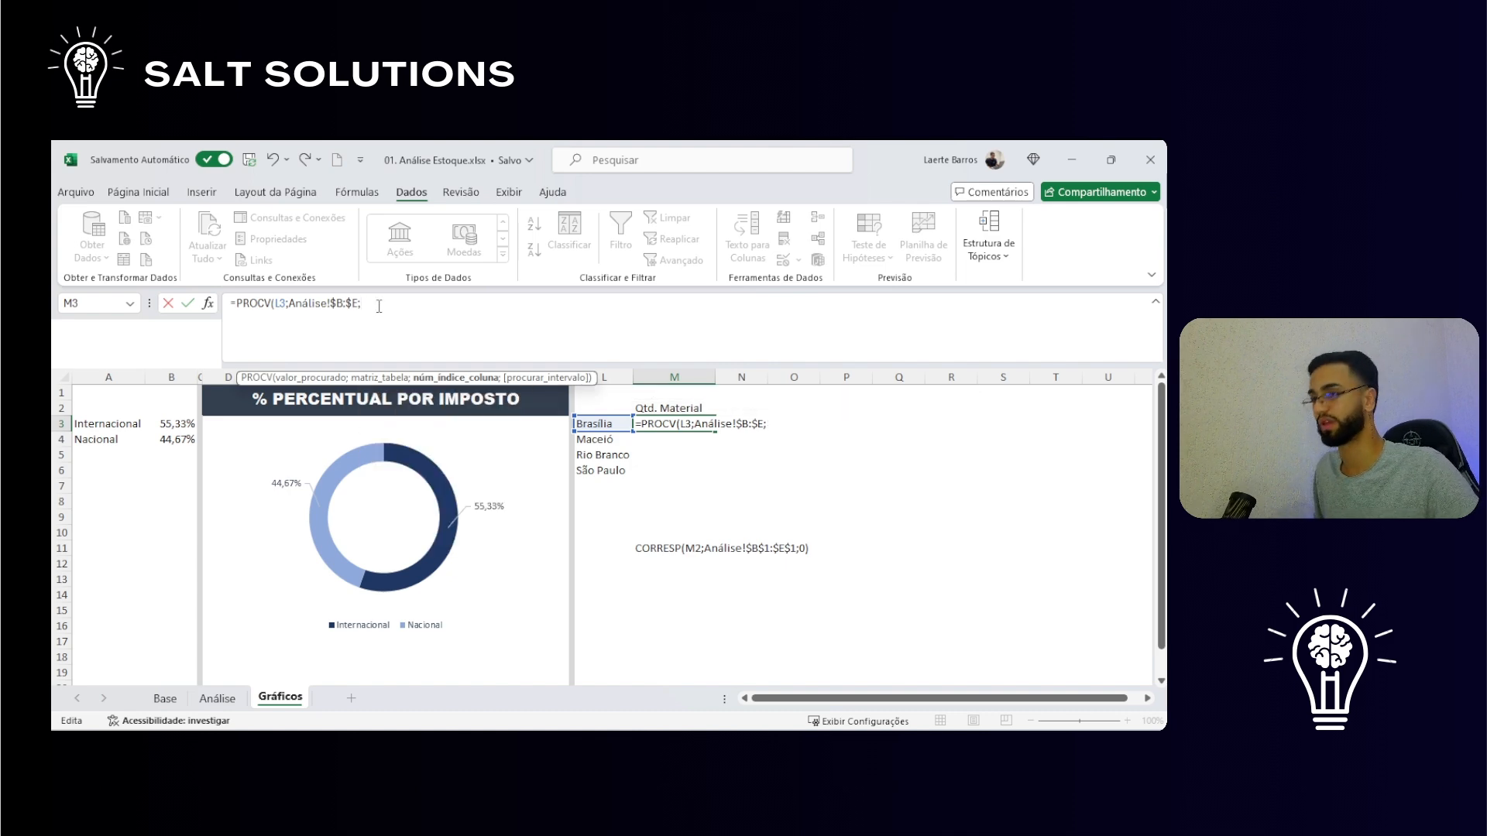
# Step: Paste the copied CORRESP formula as the PROCV column index and make its lookup value absolute as $M$2
pyautogui.hotkey('ctrl', 'v')
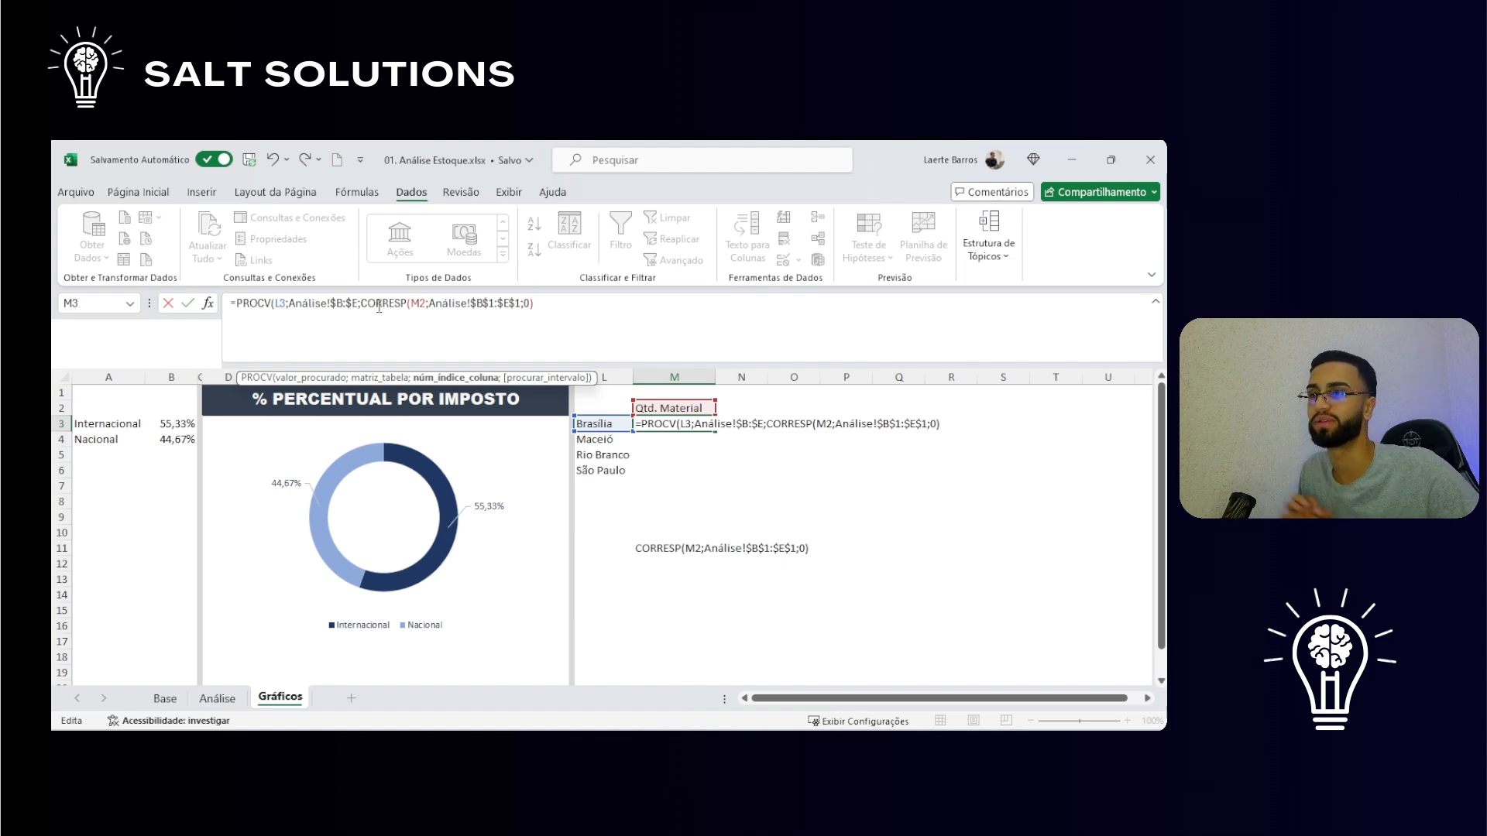
pyautogui.doubleClick(419, 302)
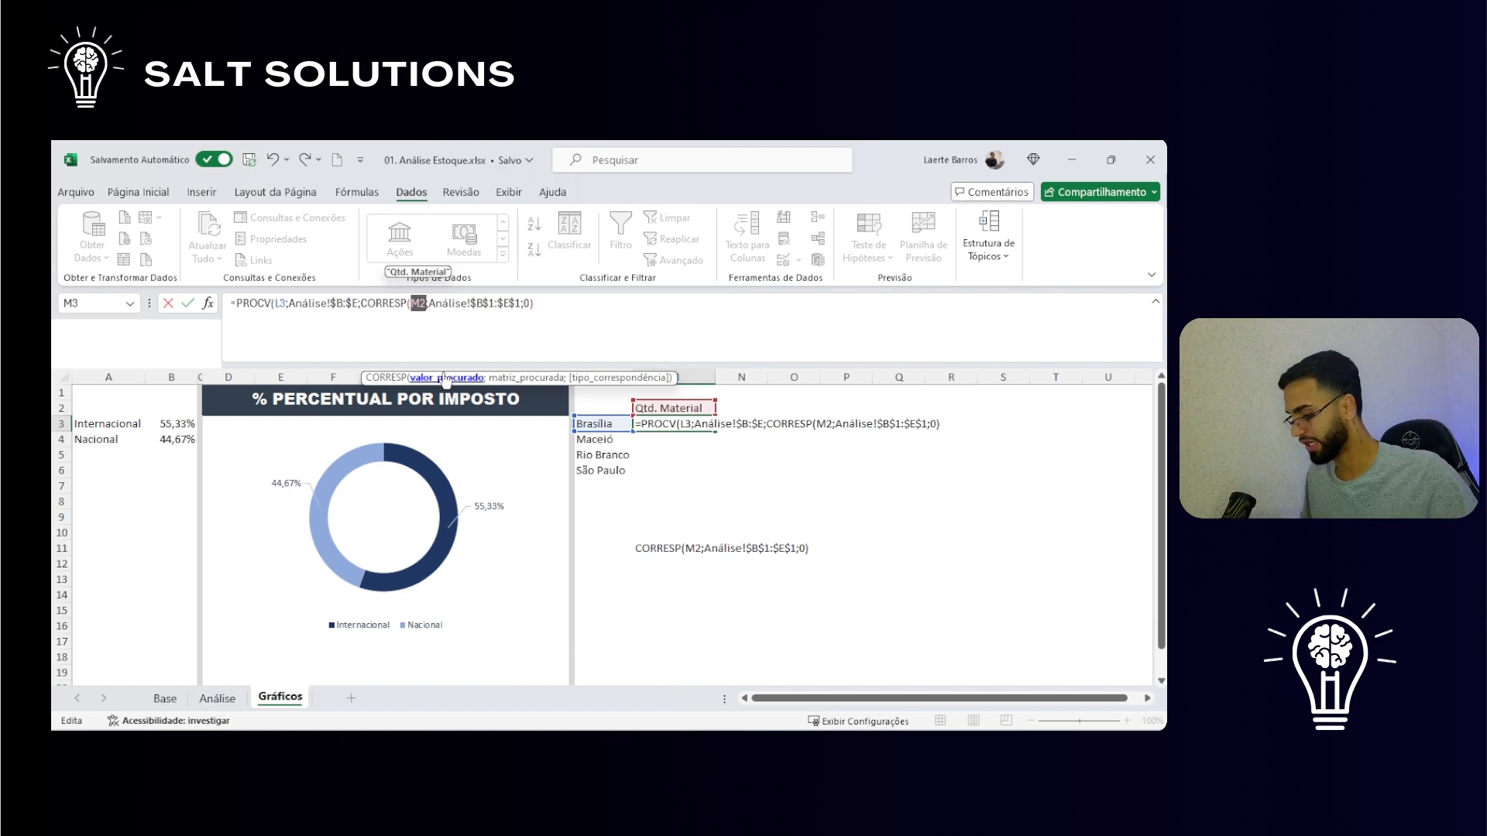
pyautogui.press('F4')
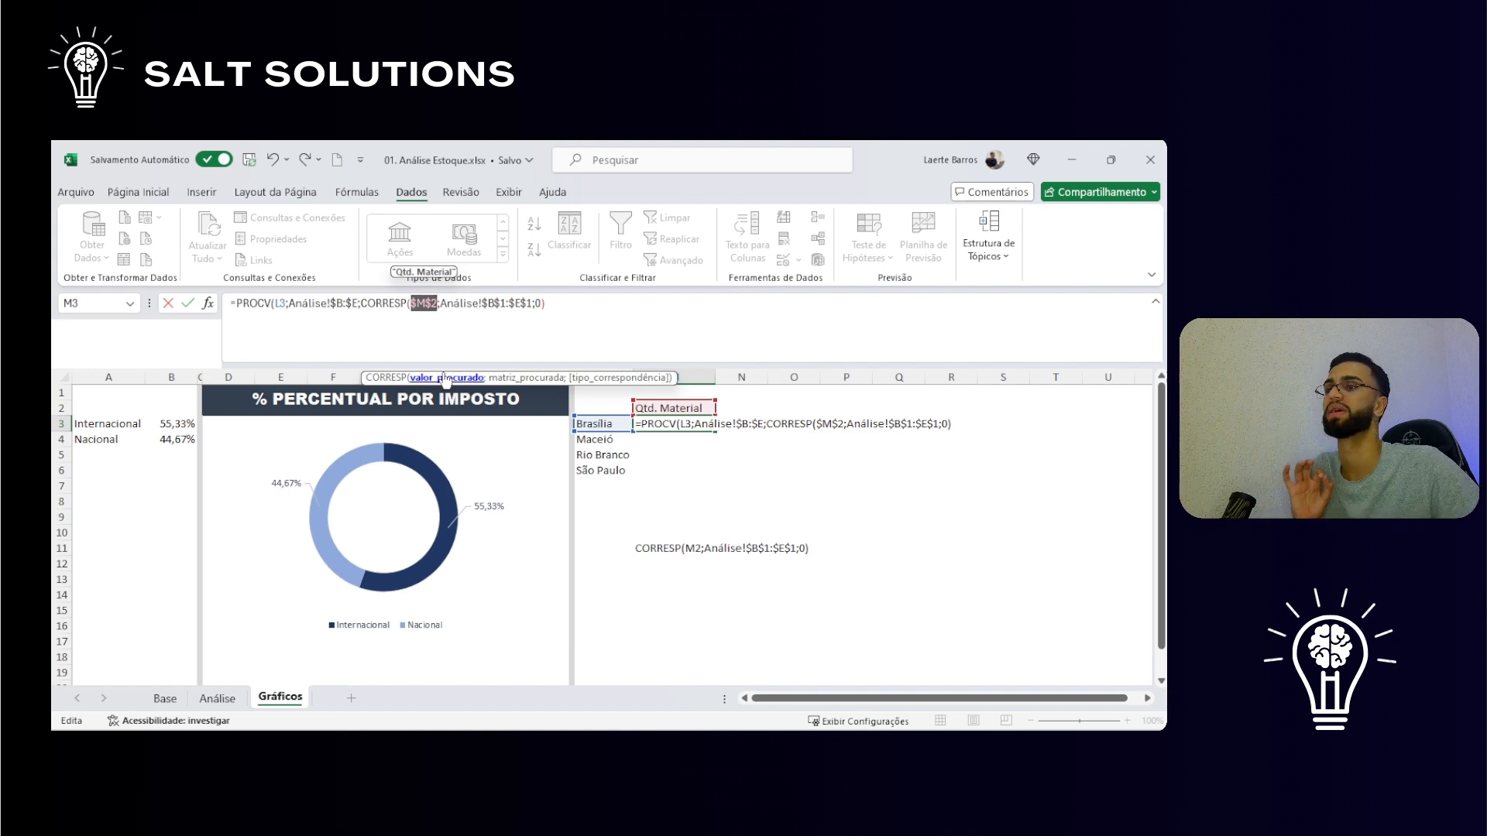
# Step: Complete the PROCV formula in M3 with 0 for an exact match and enter it
pyautogui.click(540, 383)
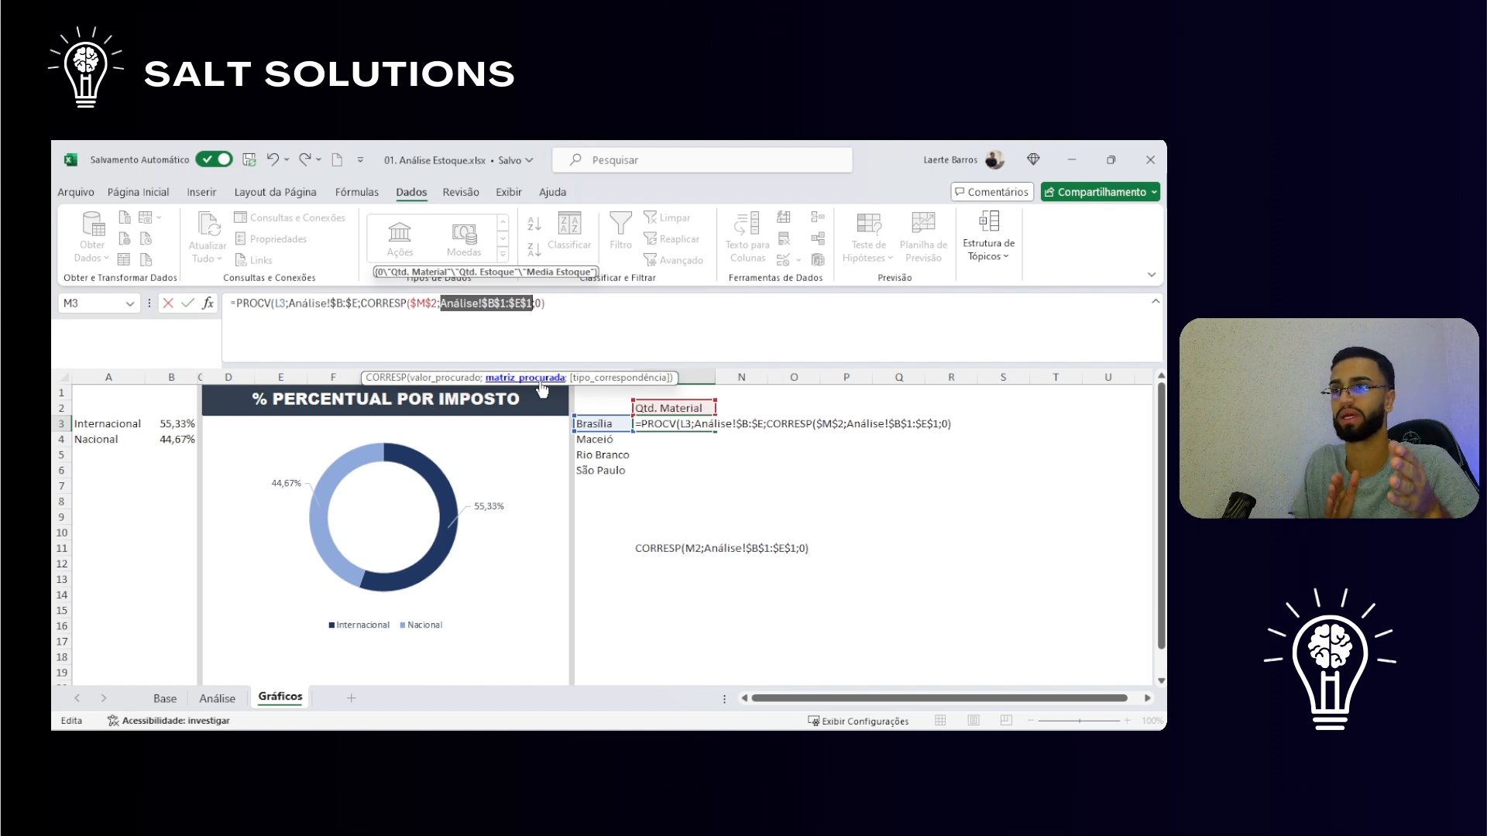
pyautogui.click(547, 303)
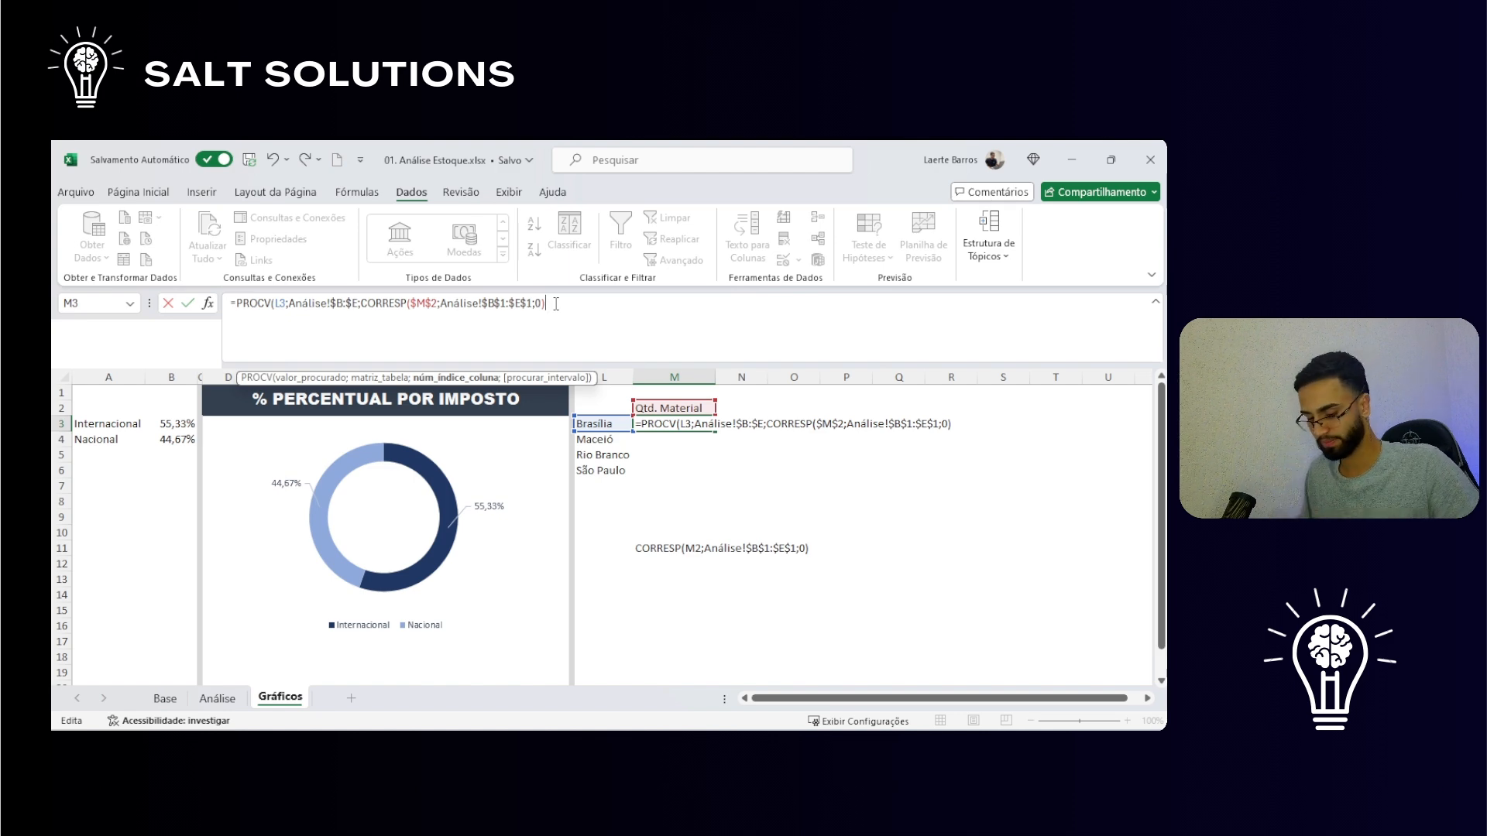
pyautogui.write(';0')
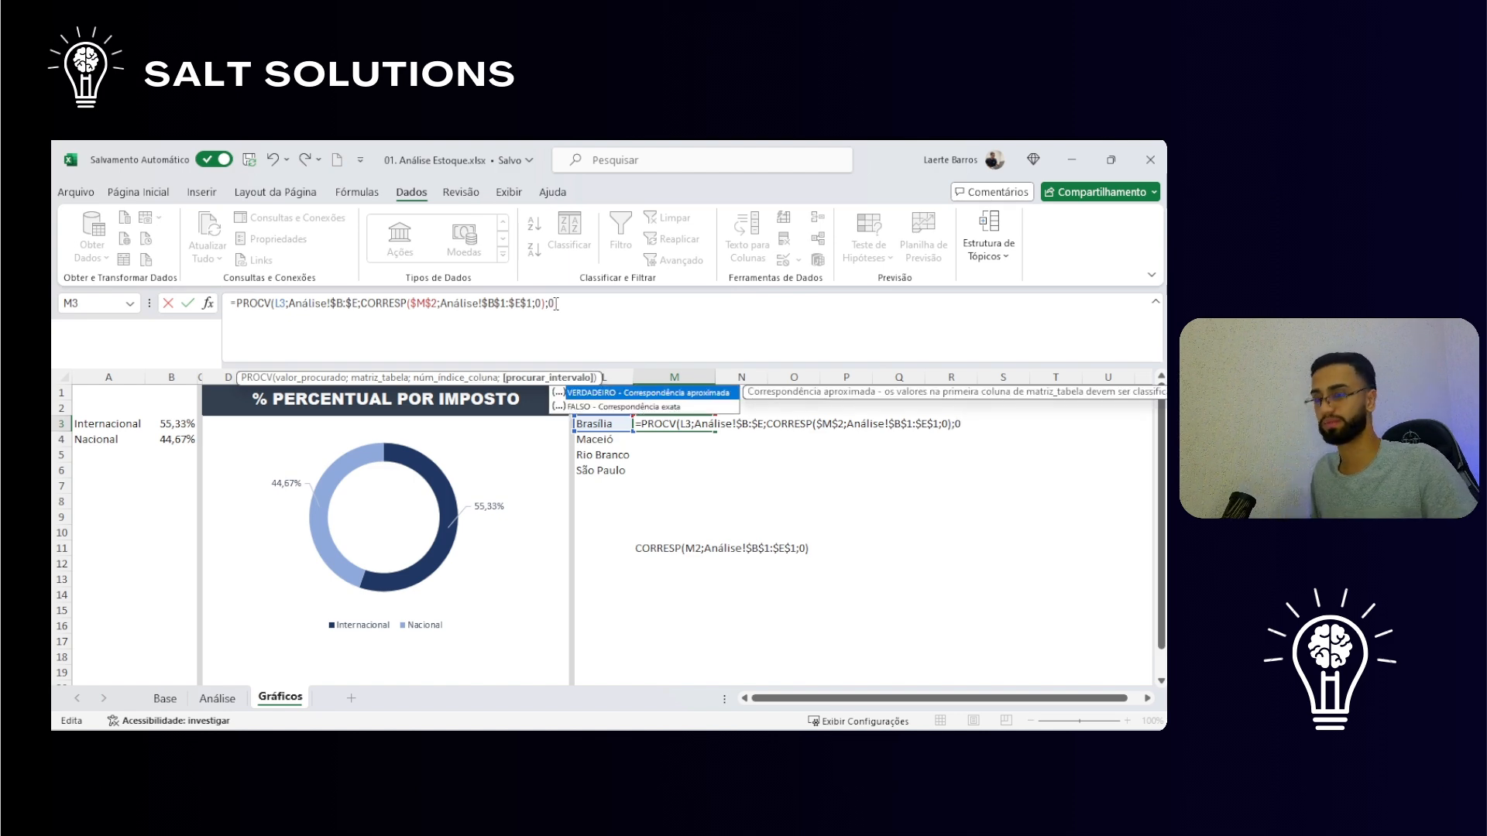
pyautogui.write(')')
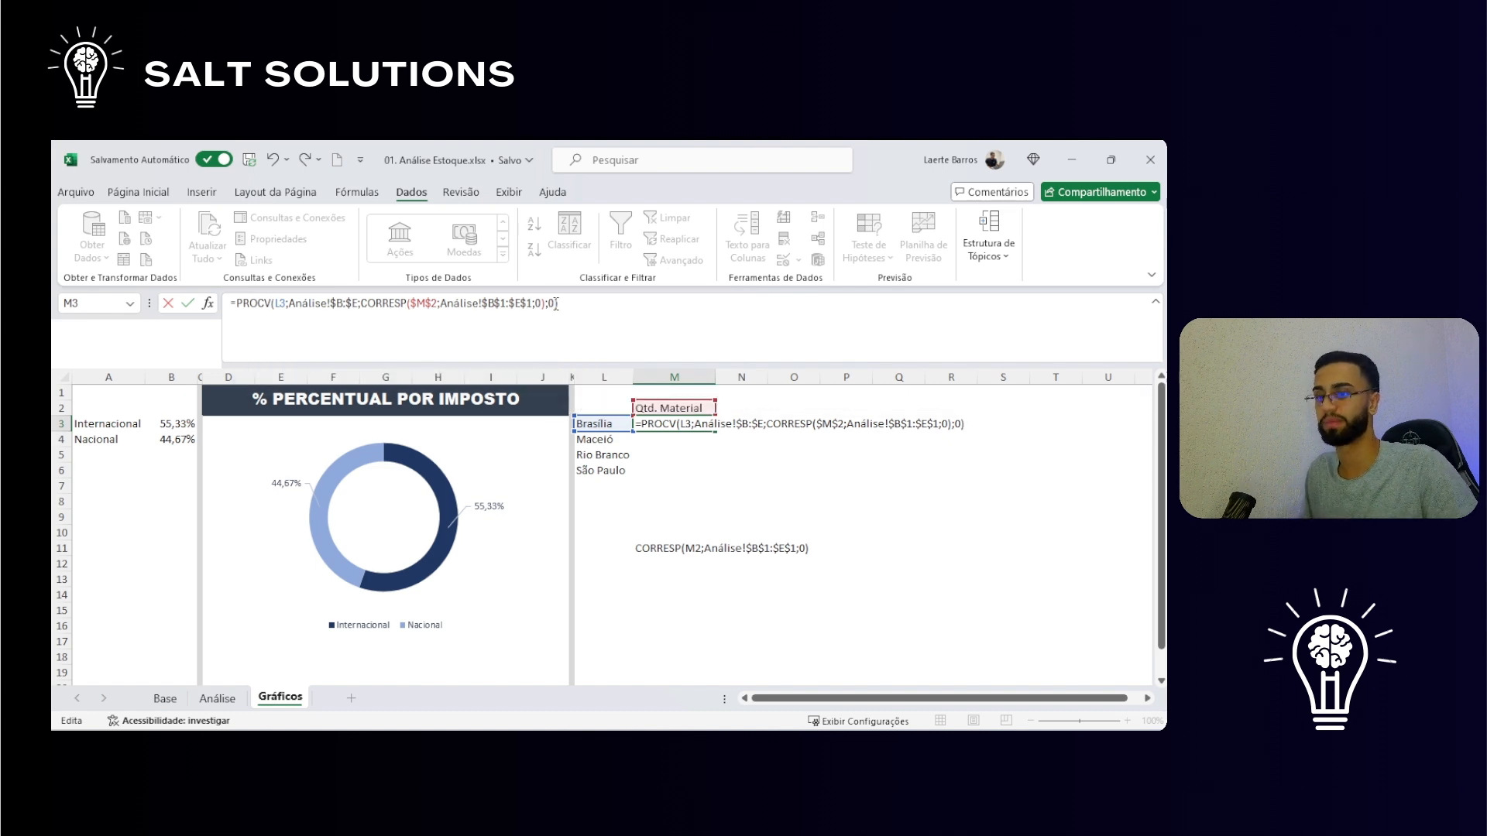
pyautogui.press('Return')
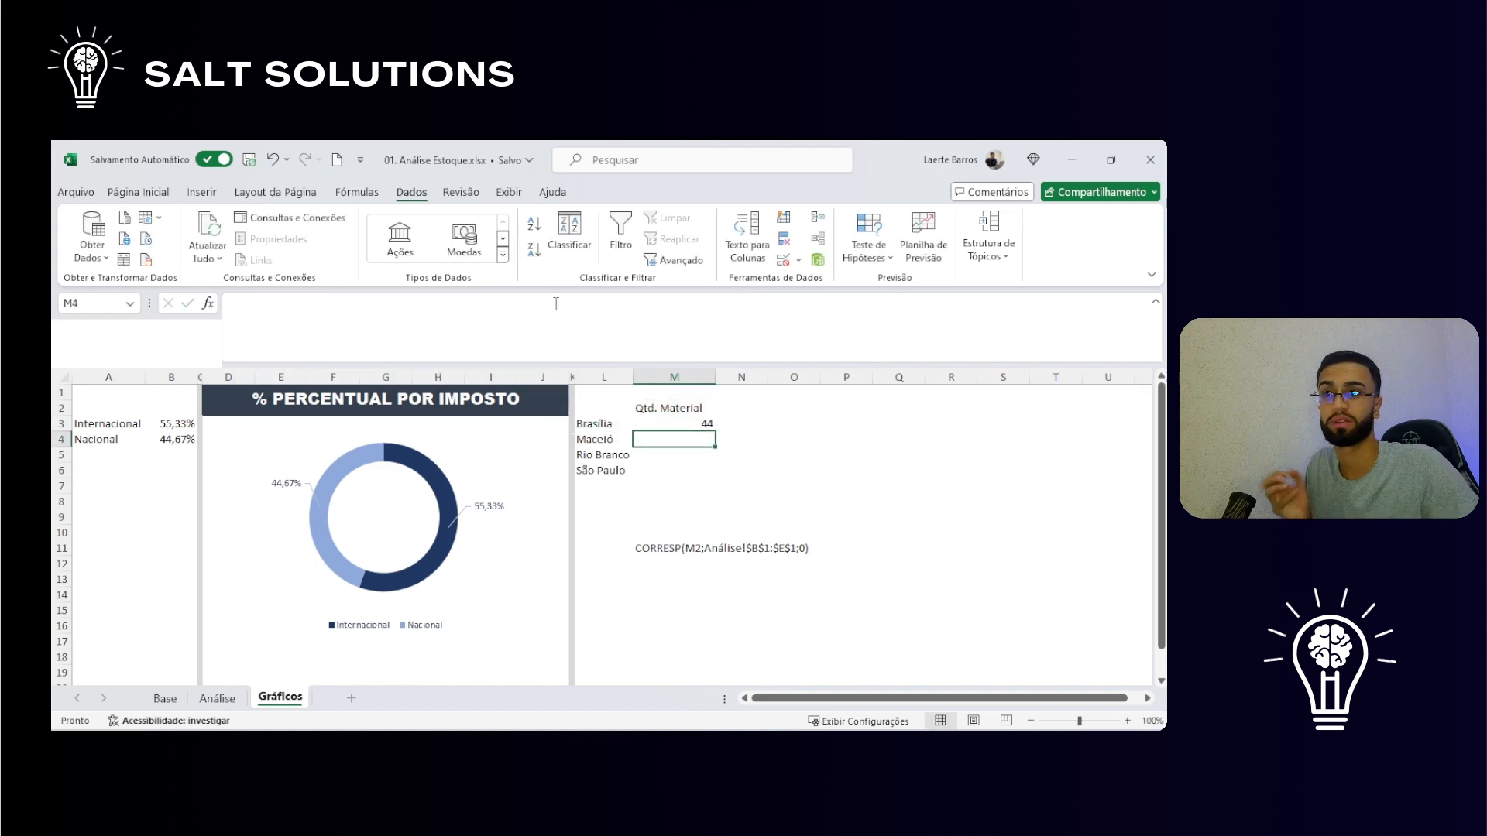
pyautogui.press('Up')
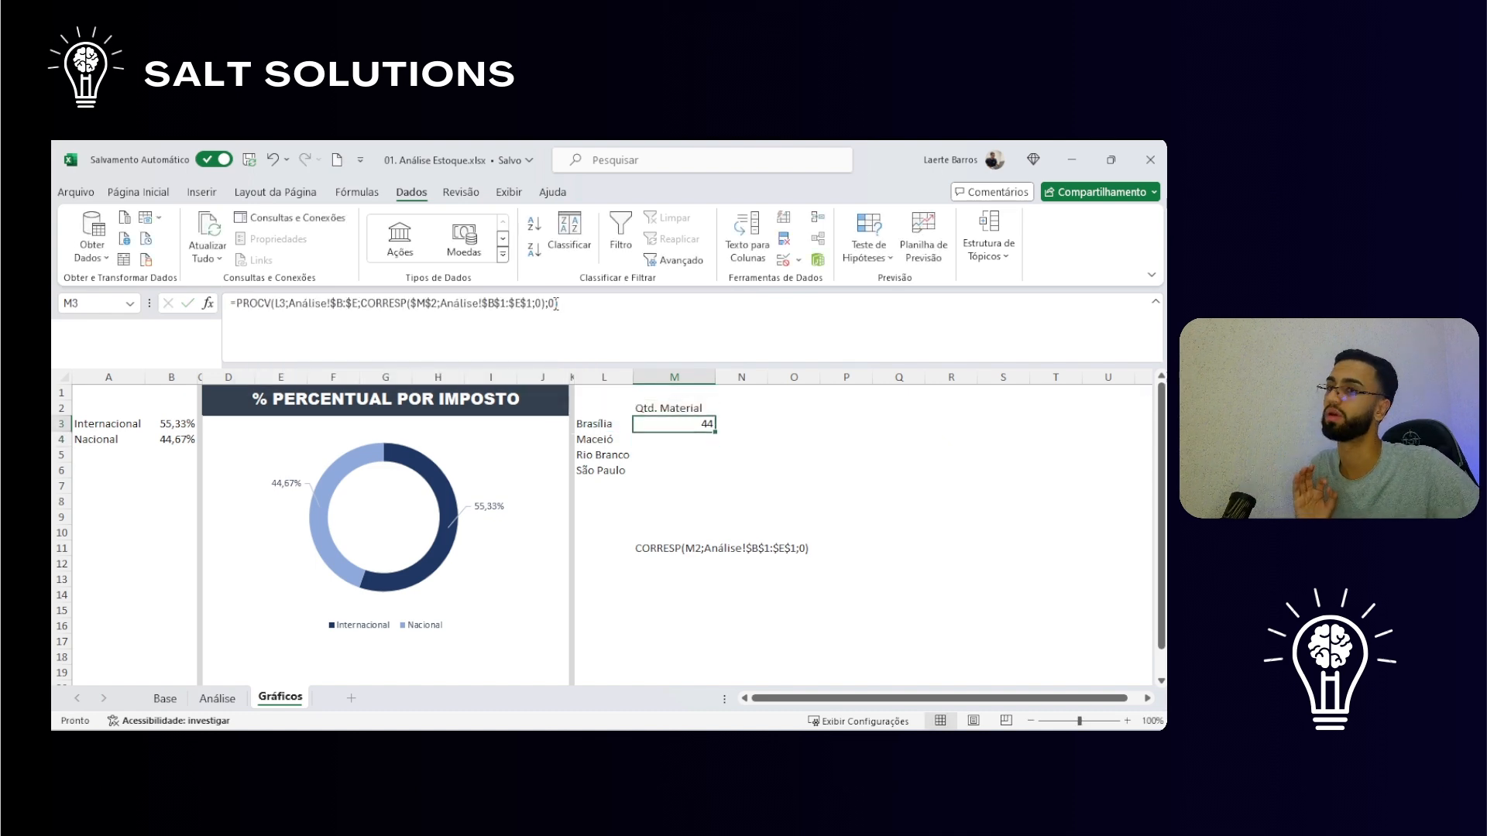
# Step: Fill the M3 formula down to M6 and test the M2 drop-down with Qtd. Estoque, Media Estoque and Qtd. Material
pyautogui.doubleClick(715, 435)
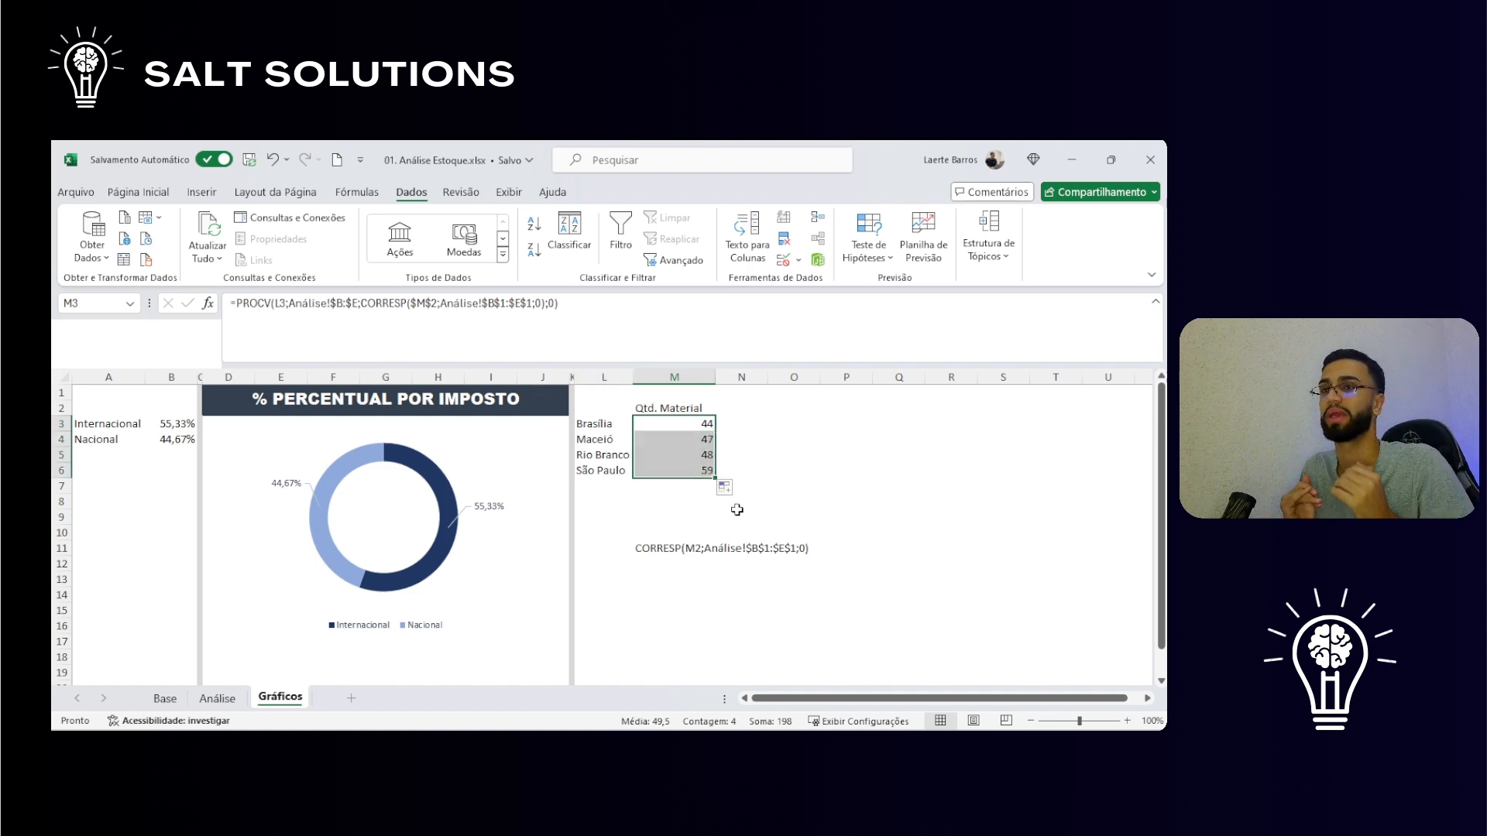
pyautogui.click(679, 407)
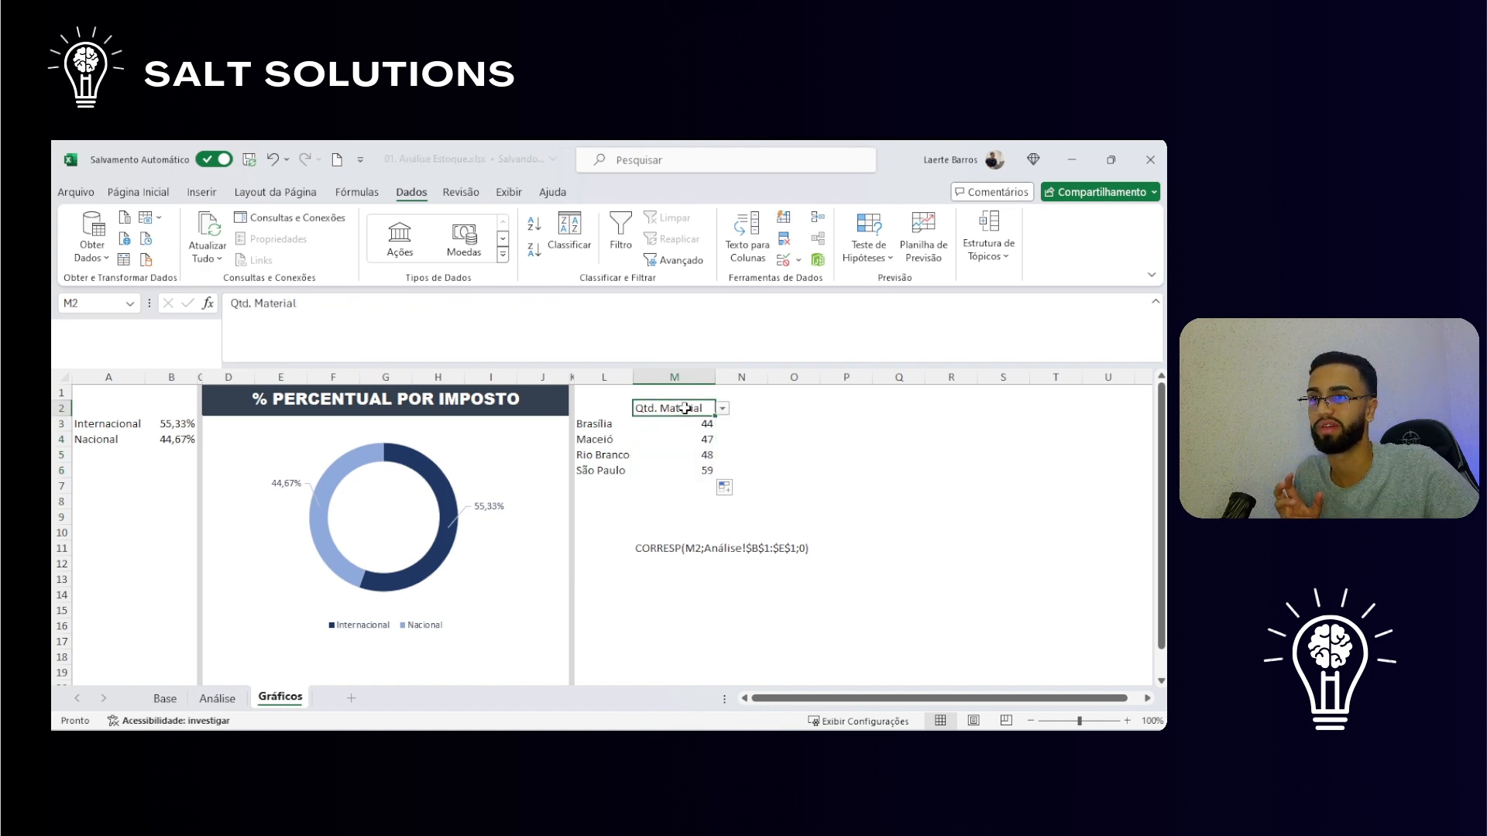
pyautogui.click(722, 408)
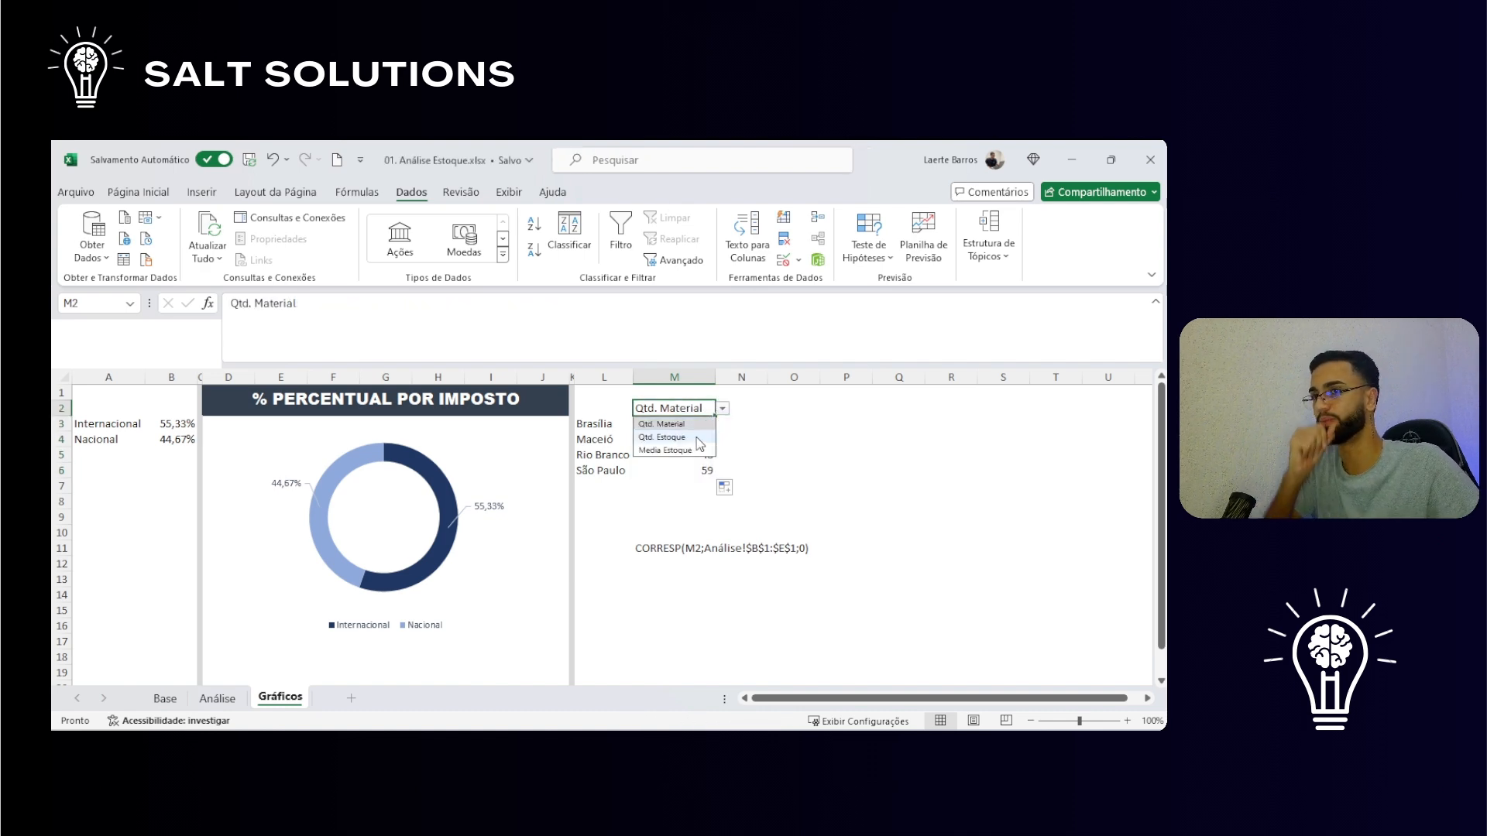
pyautogui.click(666, 438)
pyautogui.click(722, 408)
pyautogui.press('Down')
pyautogui.press('Return')
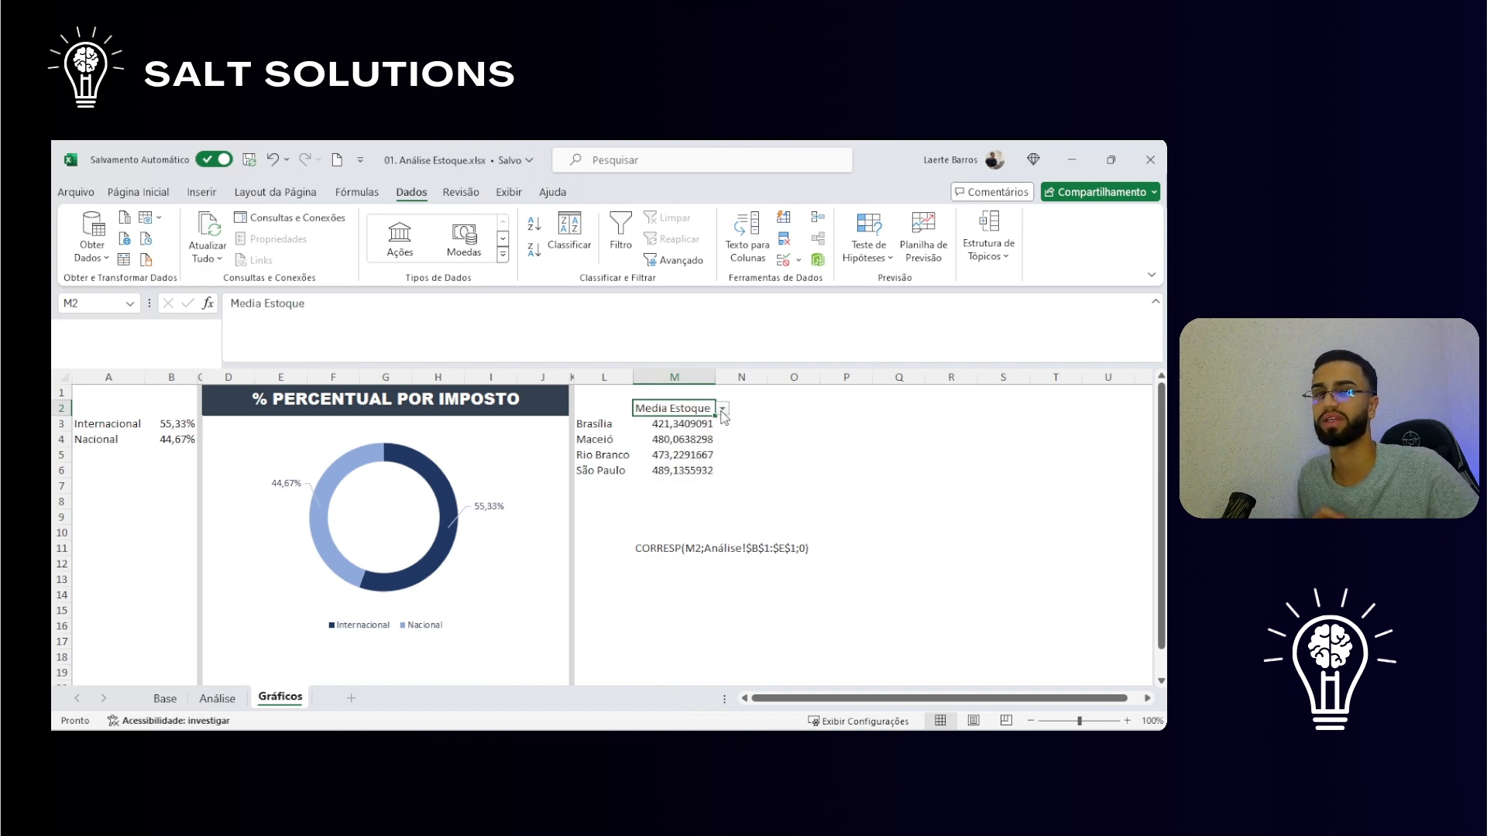
pyautogui.click(721, 410)
pyautogui.click(715, 421)
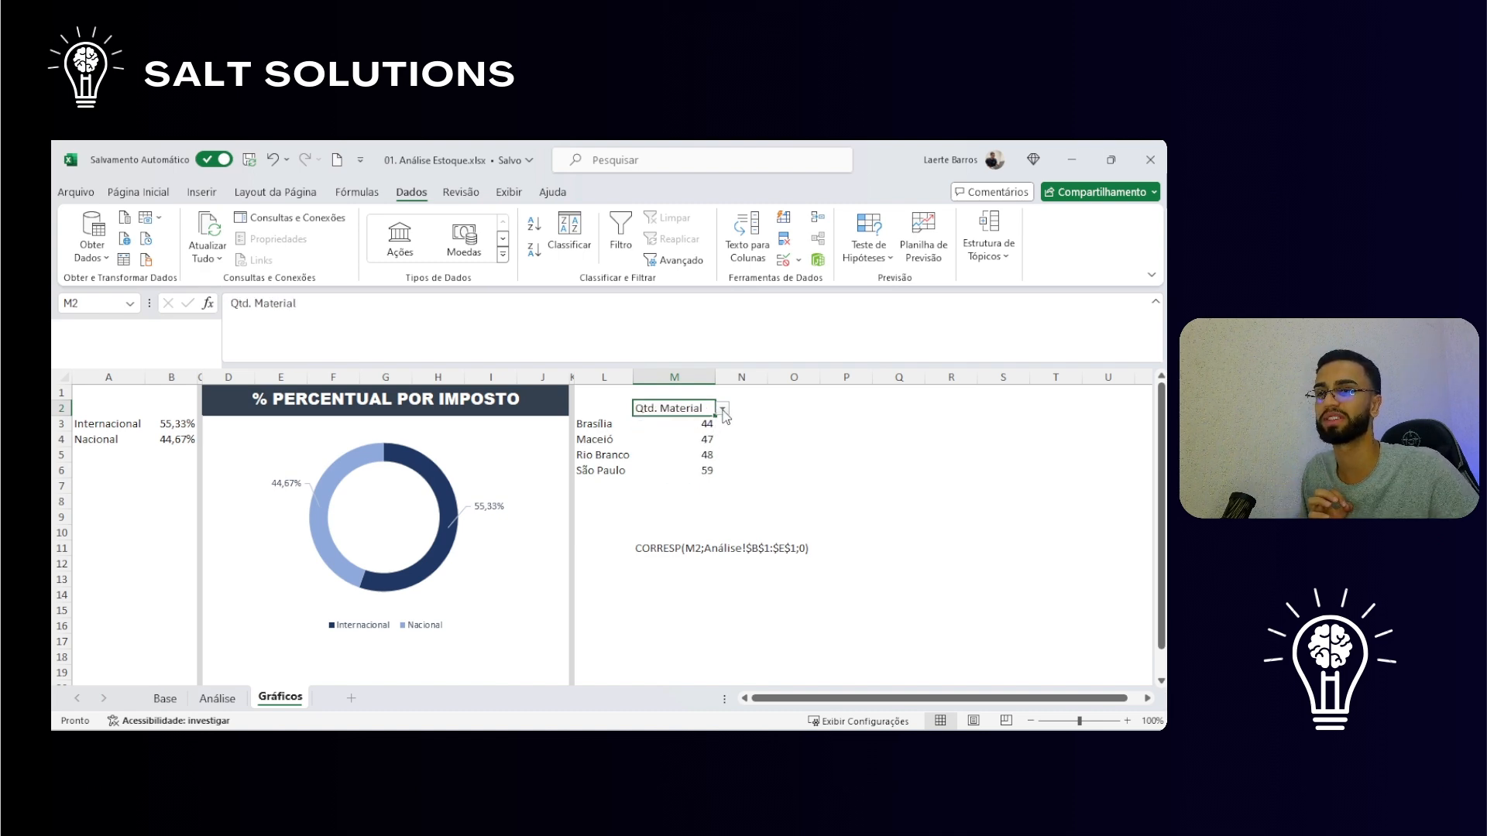
# Step: Format M3:M6 as Número with the thousands separator and 0 decimal places
pyautogui.moveTo(705, 423); pyautogui.dragTo(708, 470)
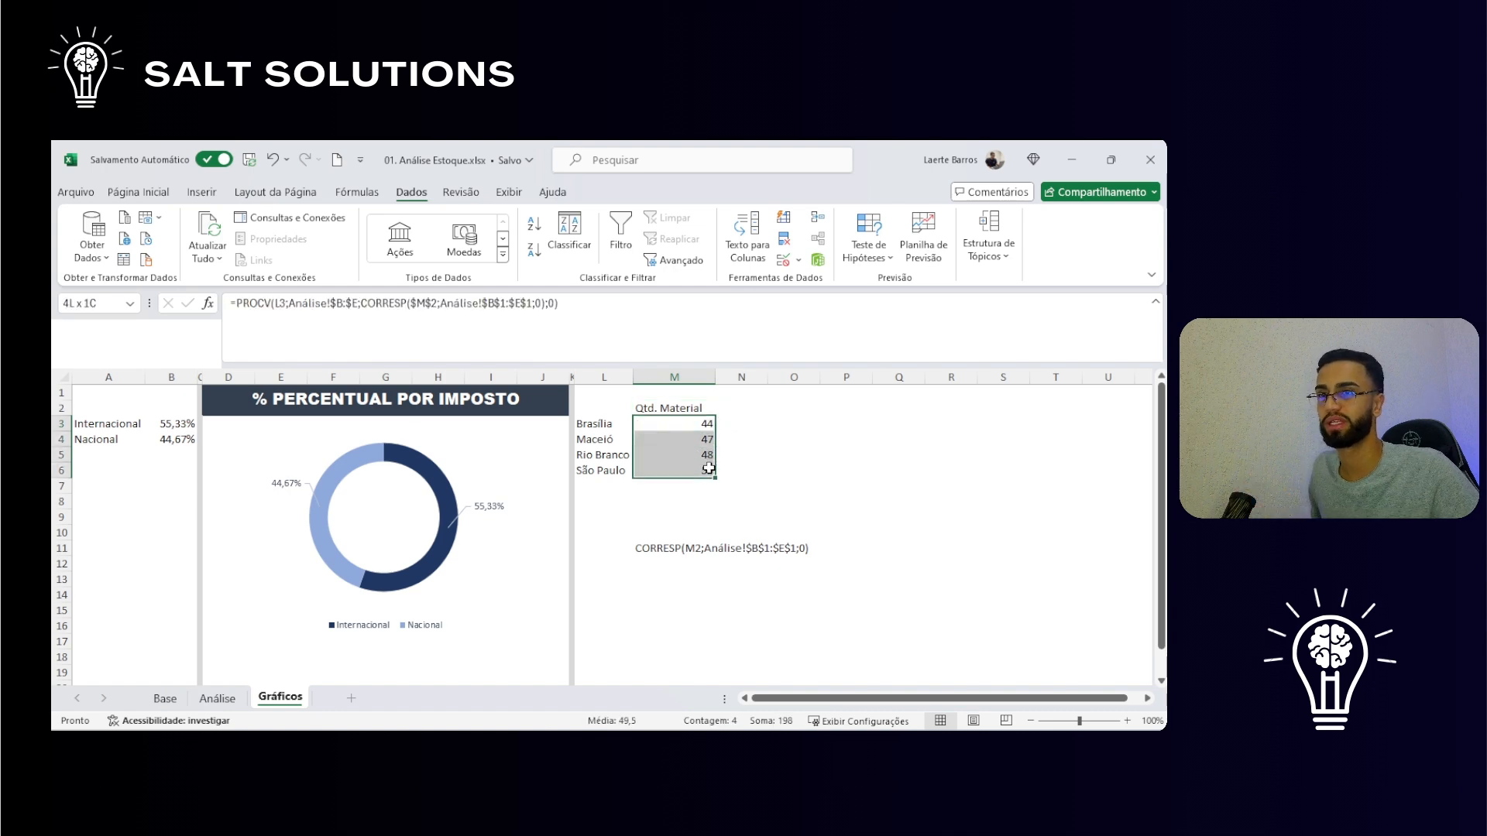
pyautogui.hotkey('ctrl', '1')
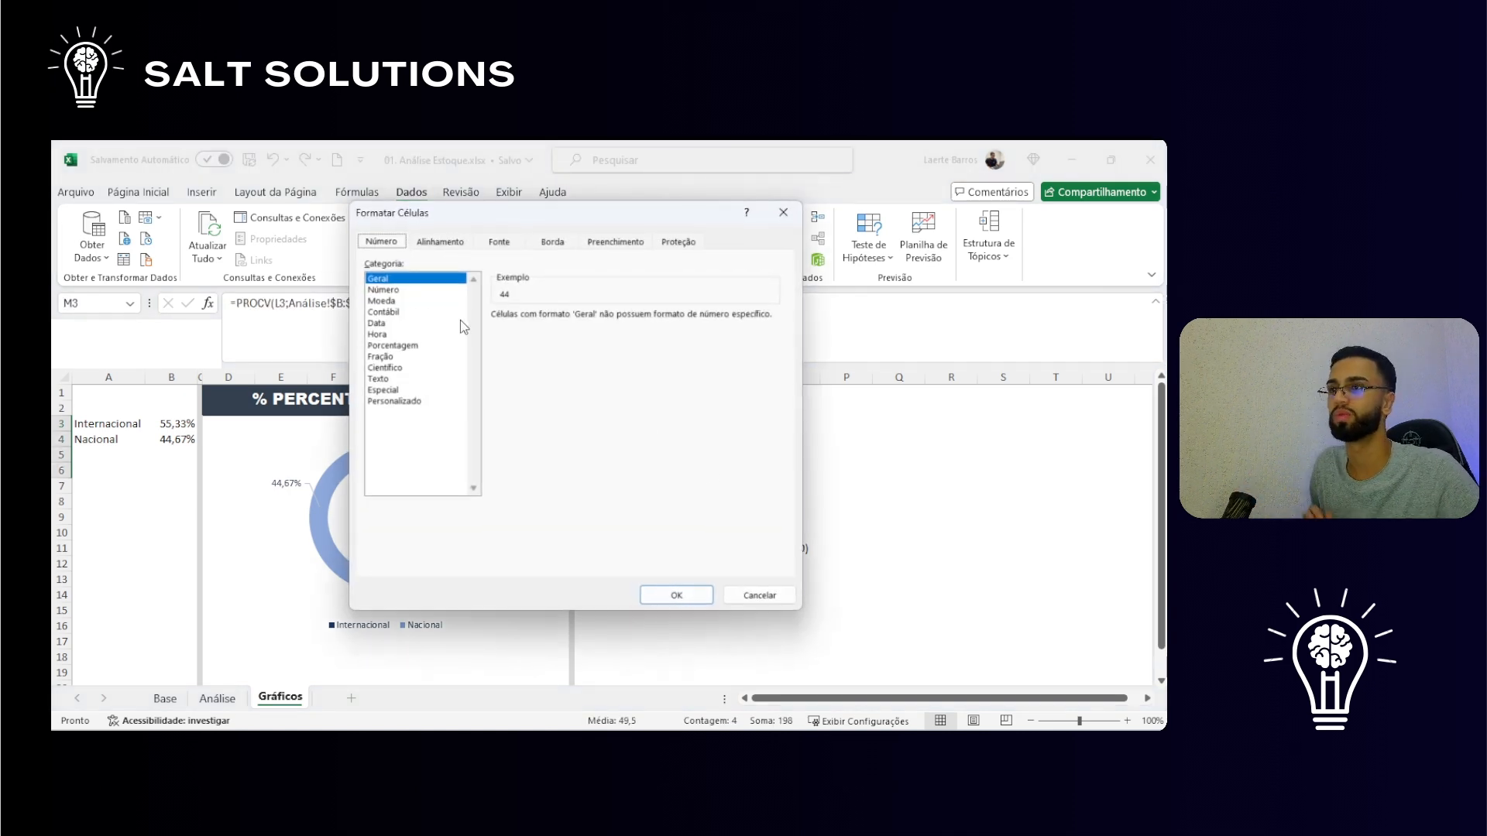
pyautogui.click(415, 290)
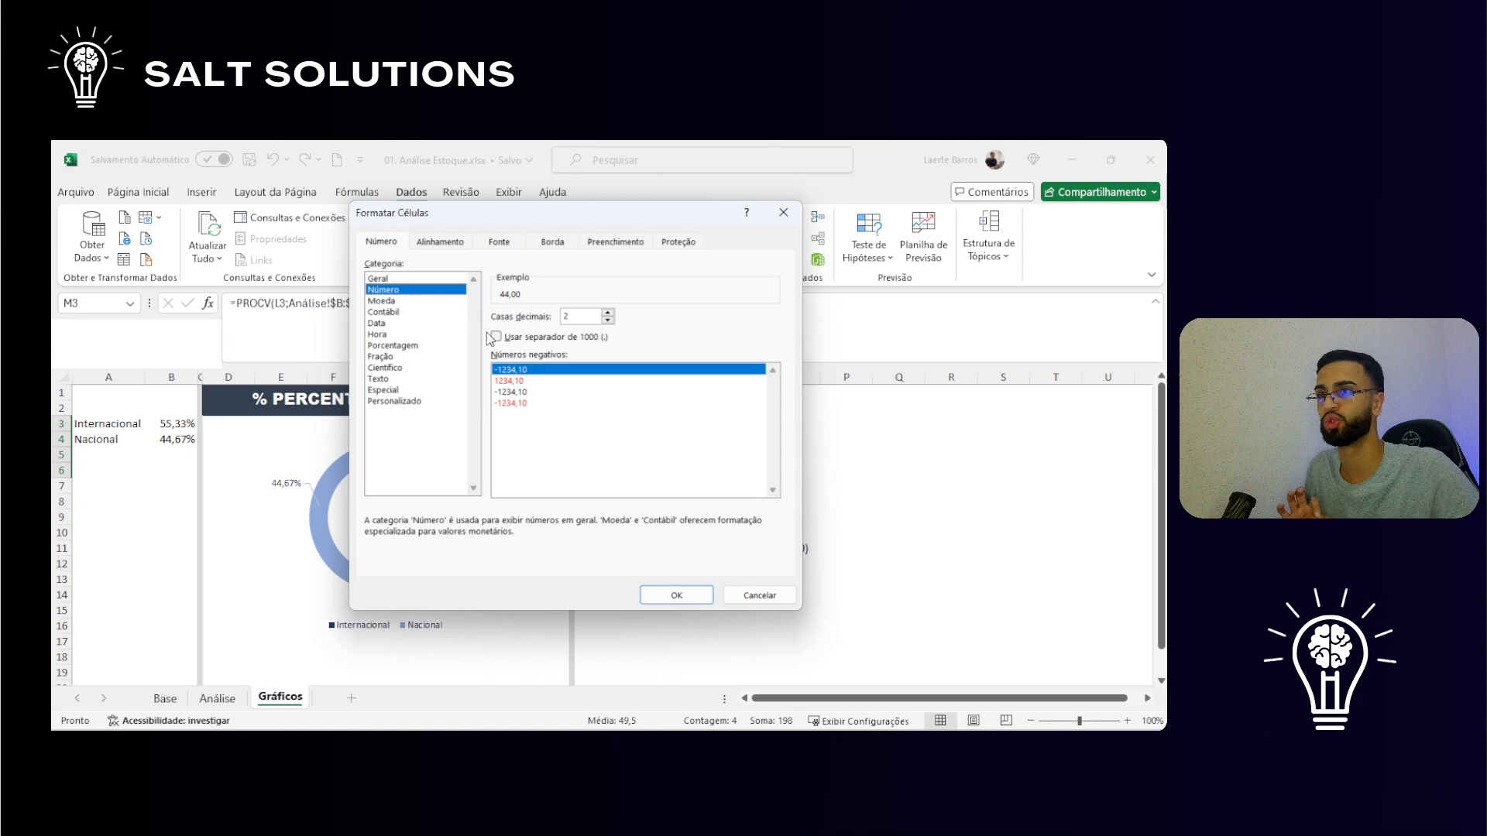
pyautogui.click(526, 339)
pyautogui.click(608, 322)
pyautogui.click(608, 322)
pyautogui.click(676, 595)
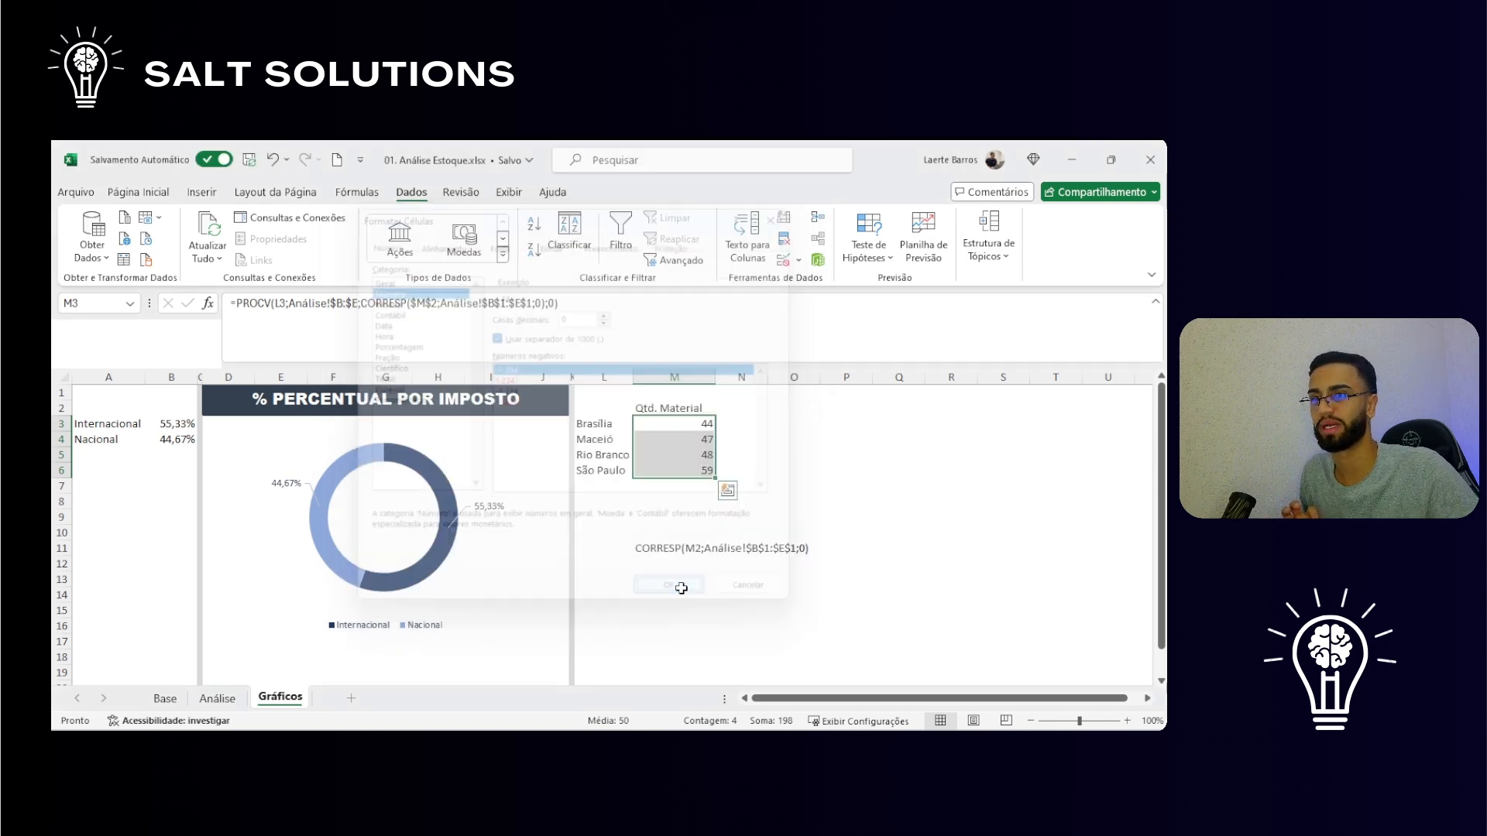
# Step: Check the formatted figures by switching M2 to Qtd. Estoque and Media Estoque, ending on Qtd. Material
pyautogui.click(681, 408)
pyautogui.click(723, 409)
pyautogui.click(687, 438)
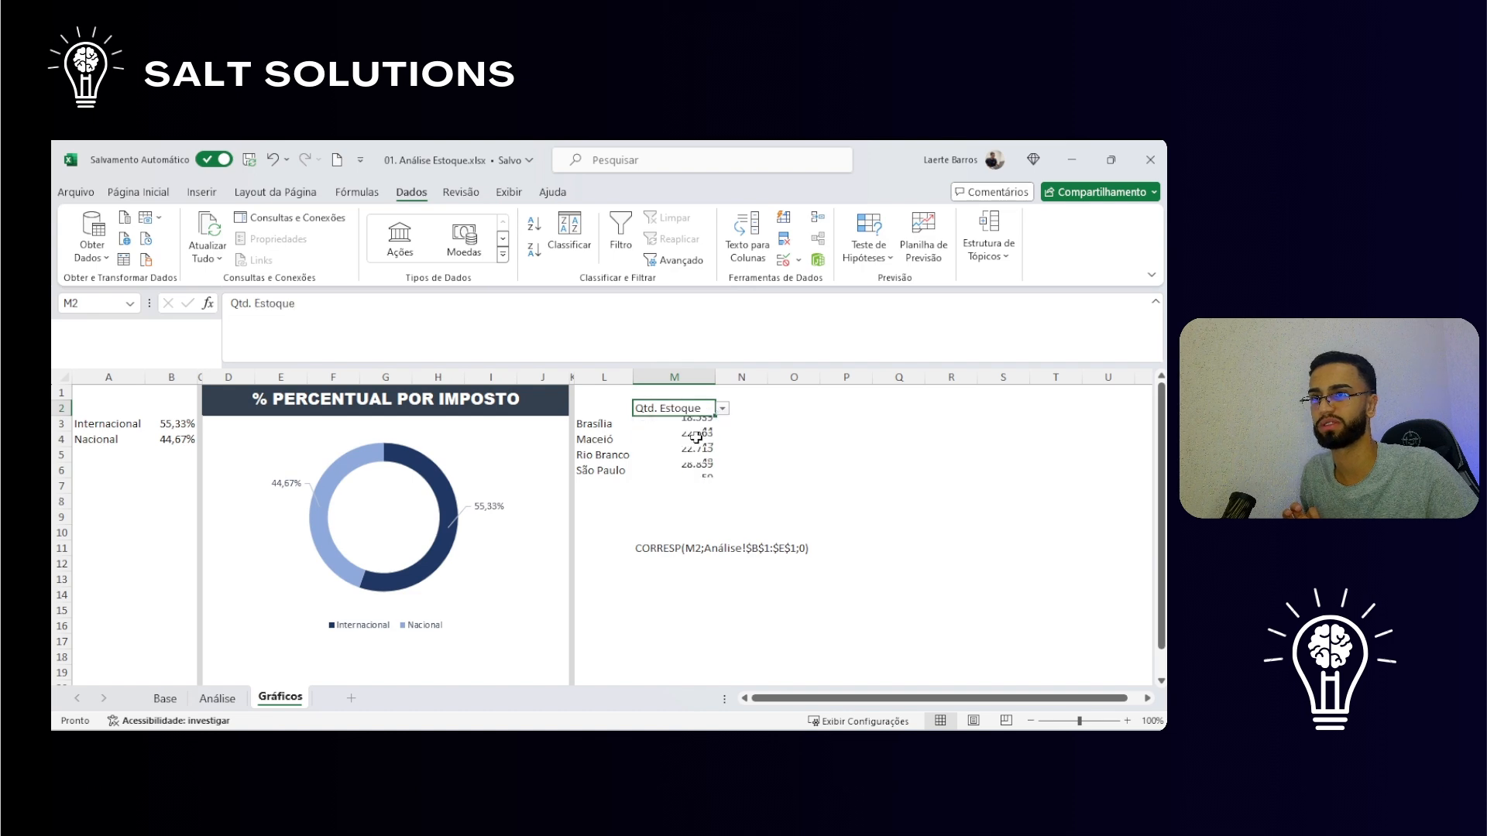
pyautogui.click(723, 408)
pyautogui.click(681, 447)
pyautogui.click(722, 408)
pyautogui.click(682, 428)
# Step: Clear the CORRESP text from M11 and copy the divider formatting of column K to column N
pyautogui.click(644, 552)
pyautogui.press('Delete')
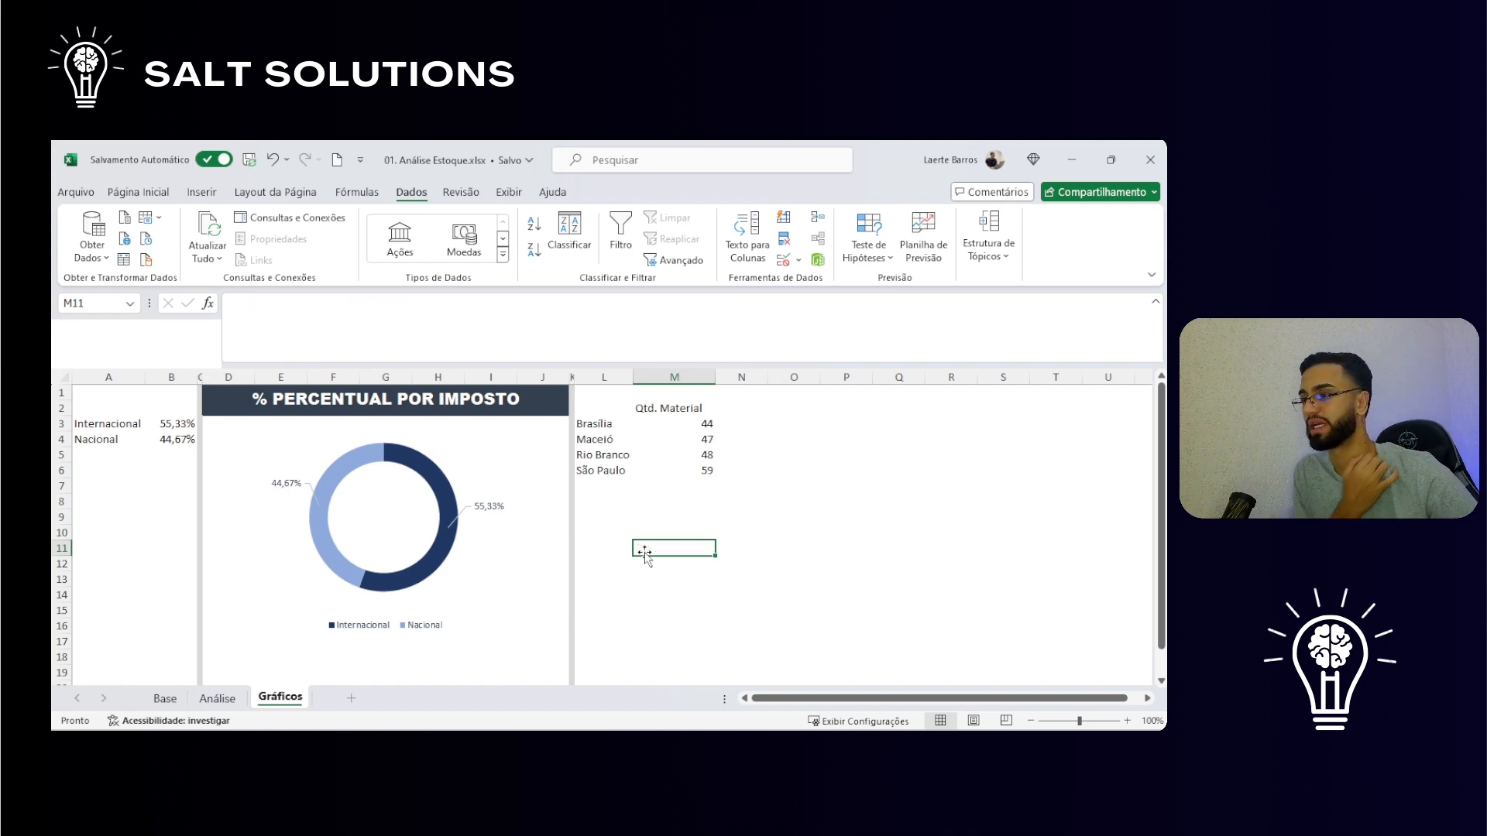
pyautogui.click(571, 376)
pyautogui.click(140, 192)
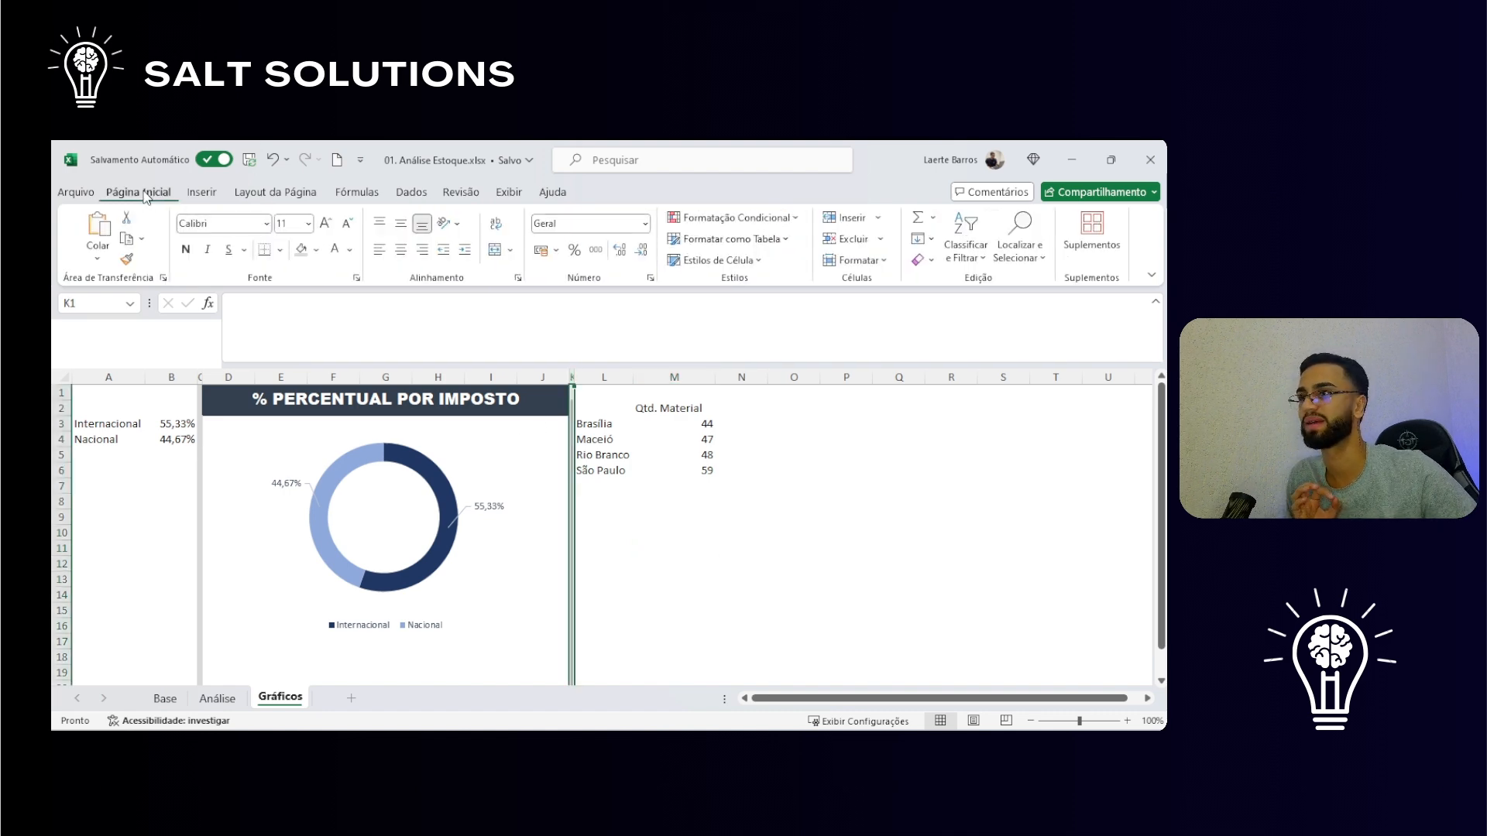
pyautogui.click(127, 260)
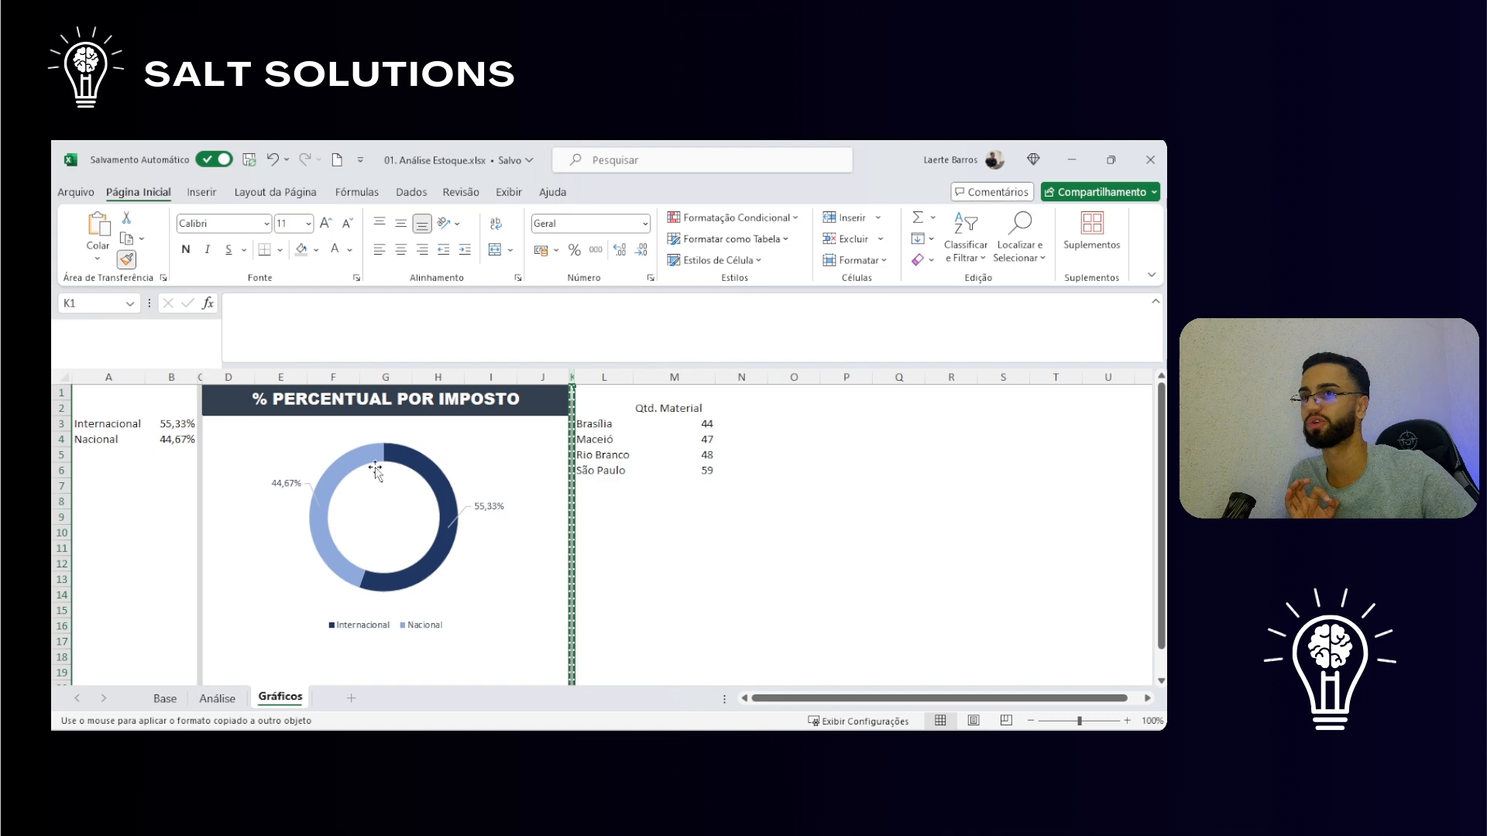
pyautogui.click(748, 374)
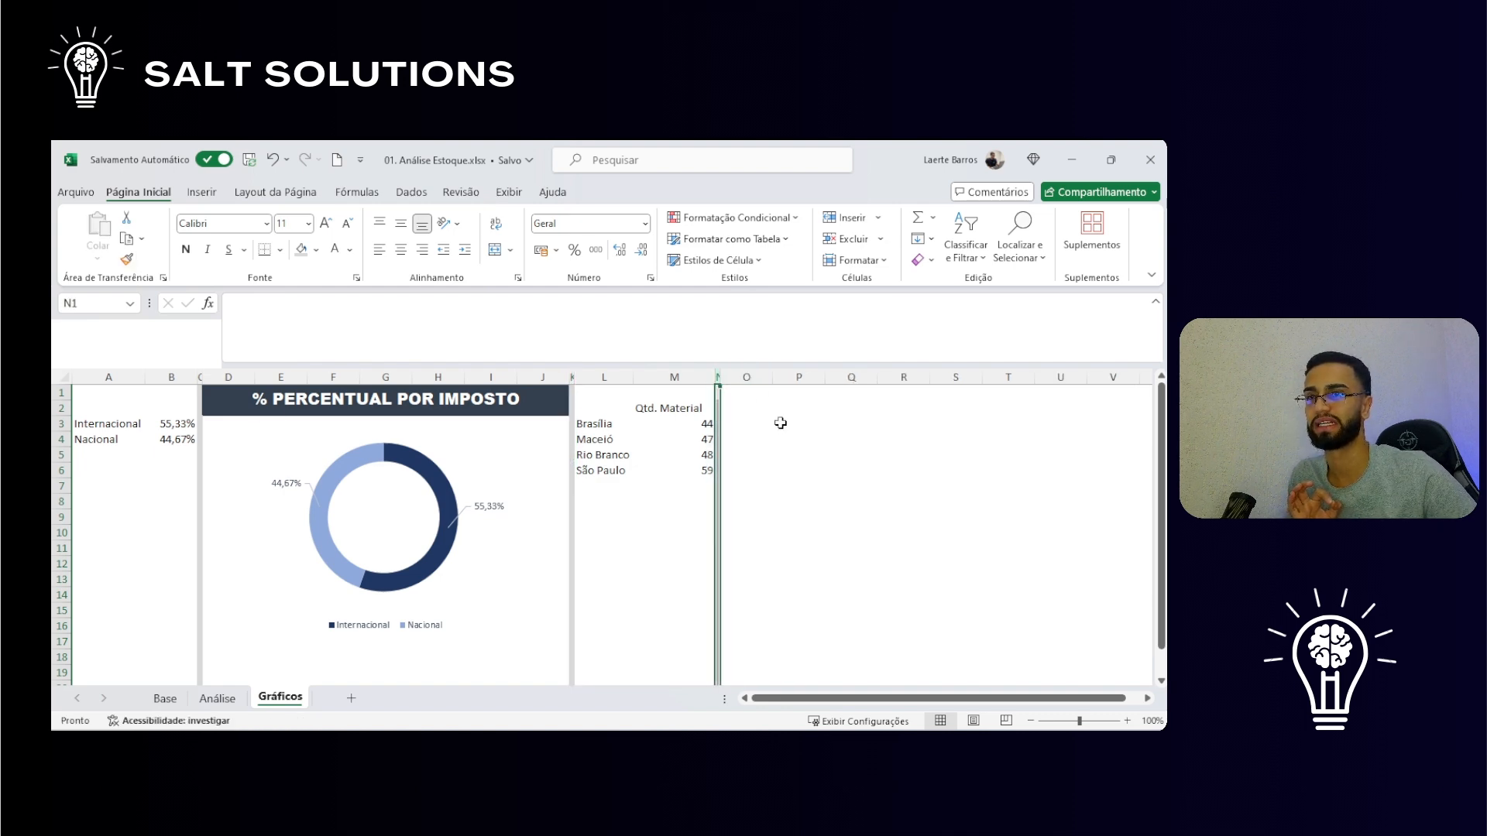
# Step: Make the drop-down header in M2 bold
pyautogui.click(672, 408)
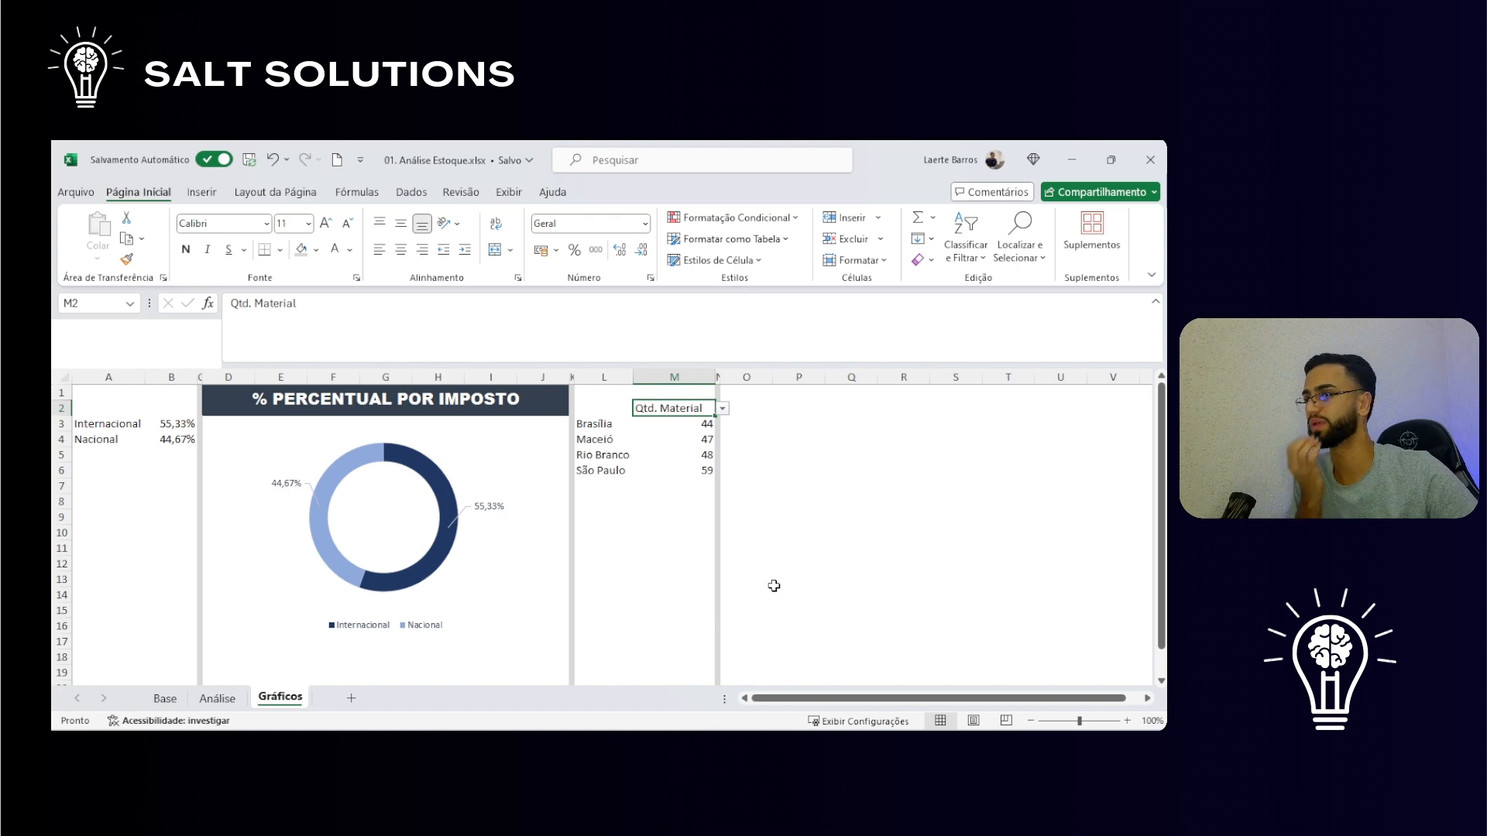
pyautogui.click(187, 250)
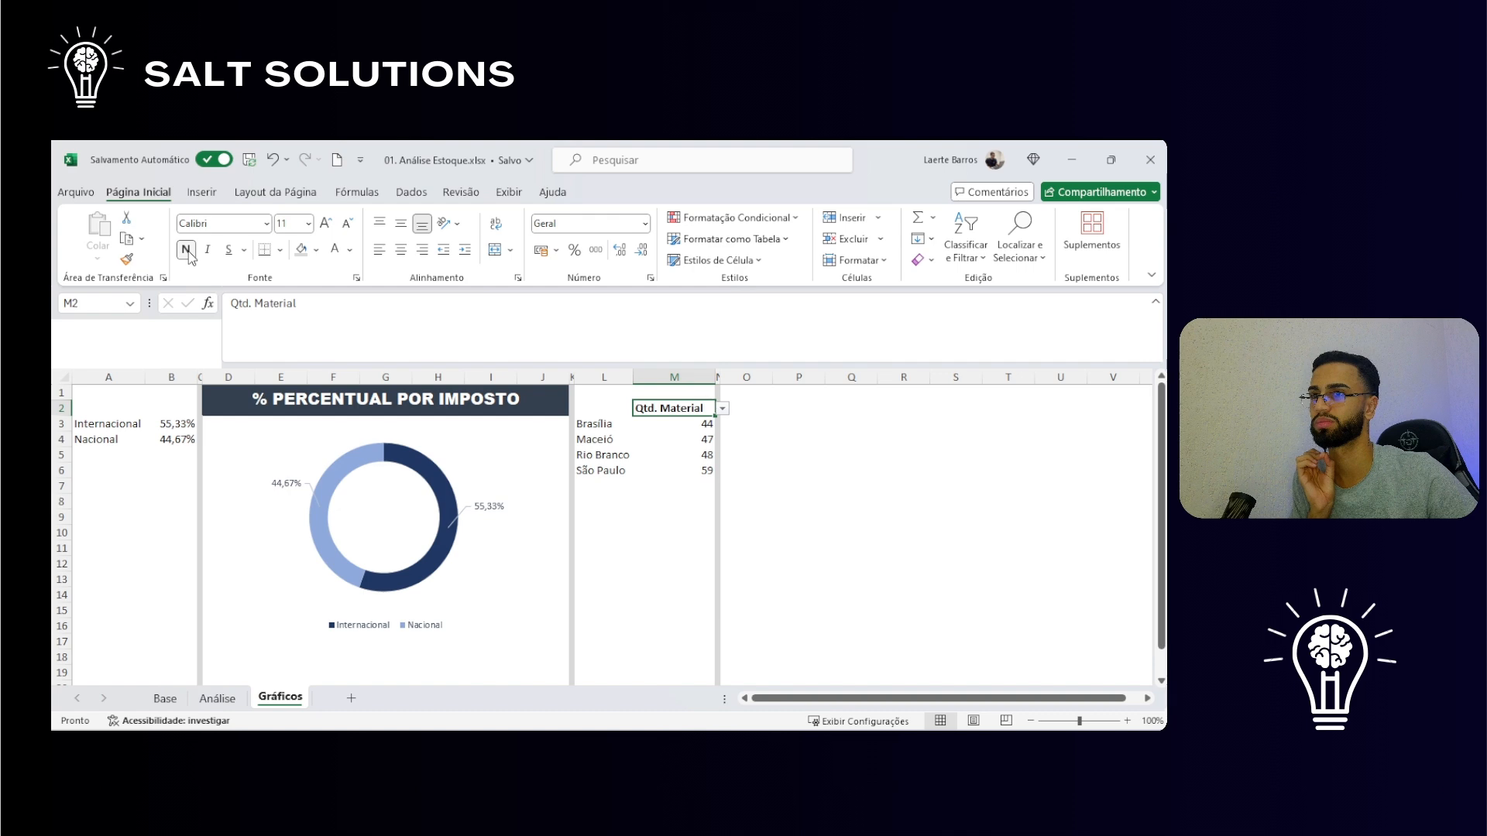
pyautogui.click(784, 422)
# Step: Copy the % PERCENTUAL POR IMPOSTO title block from D1 to O1
pyautogui.click(233, 401)
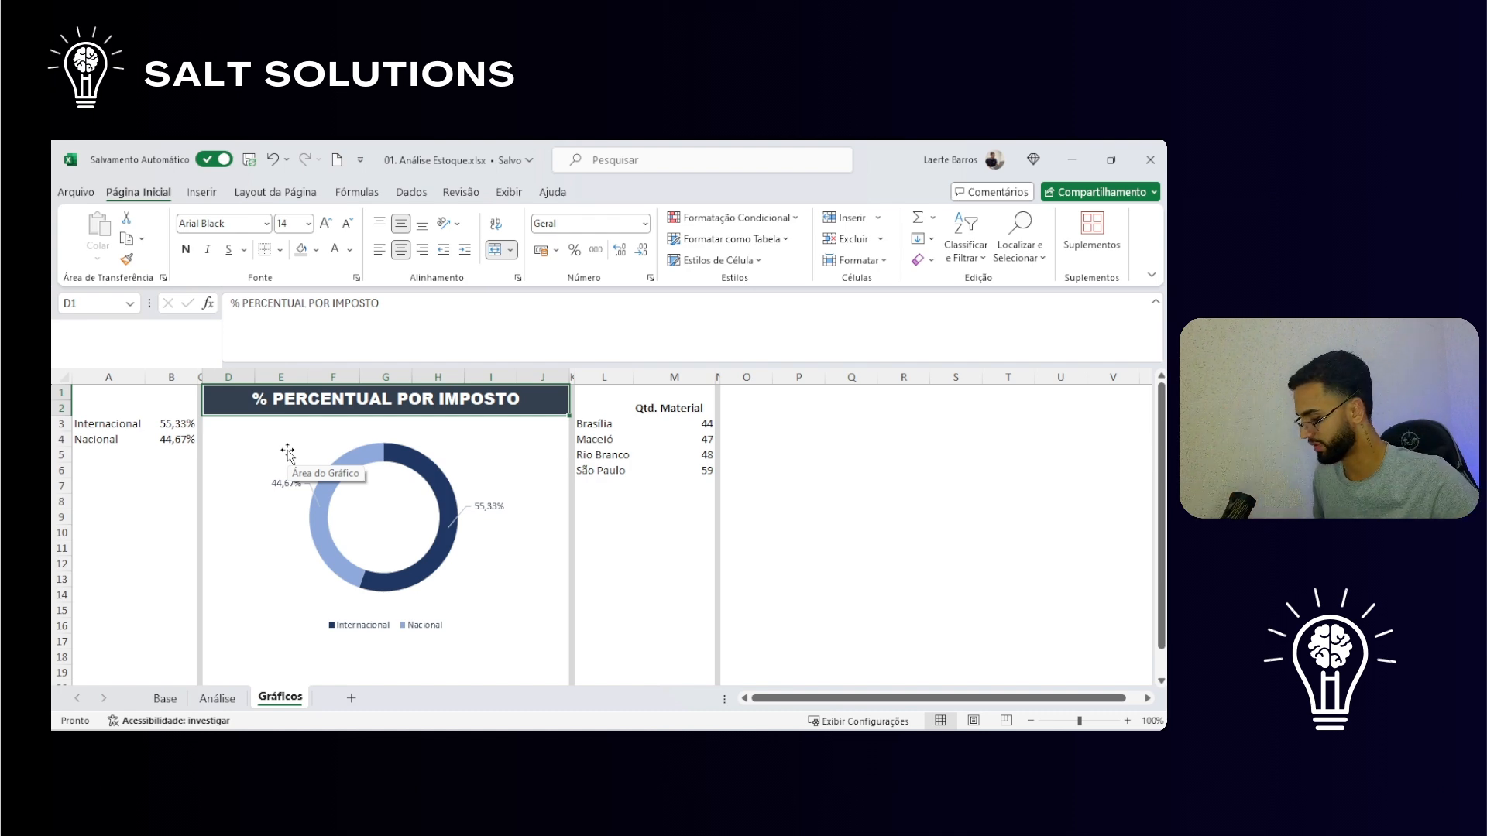
pyautogui.hotkey('ctrl', 'c')
pyautogui.click(748, 392)
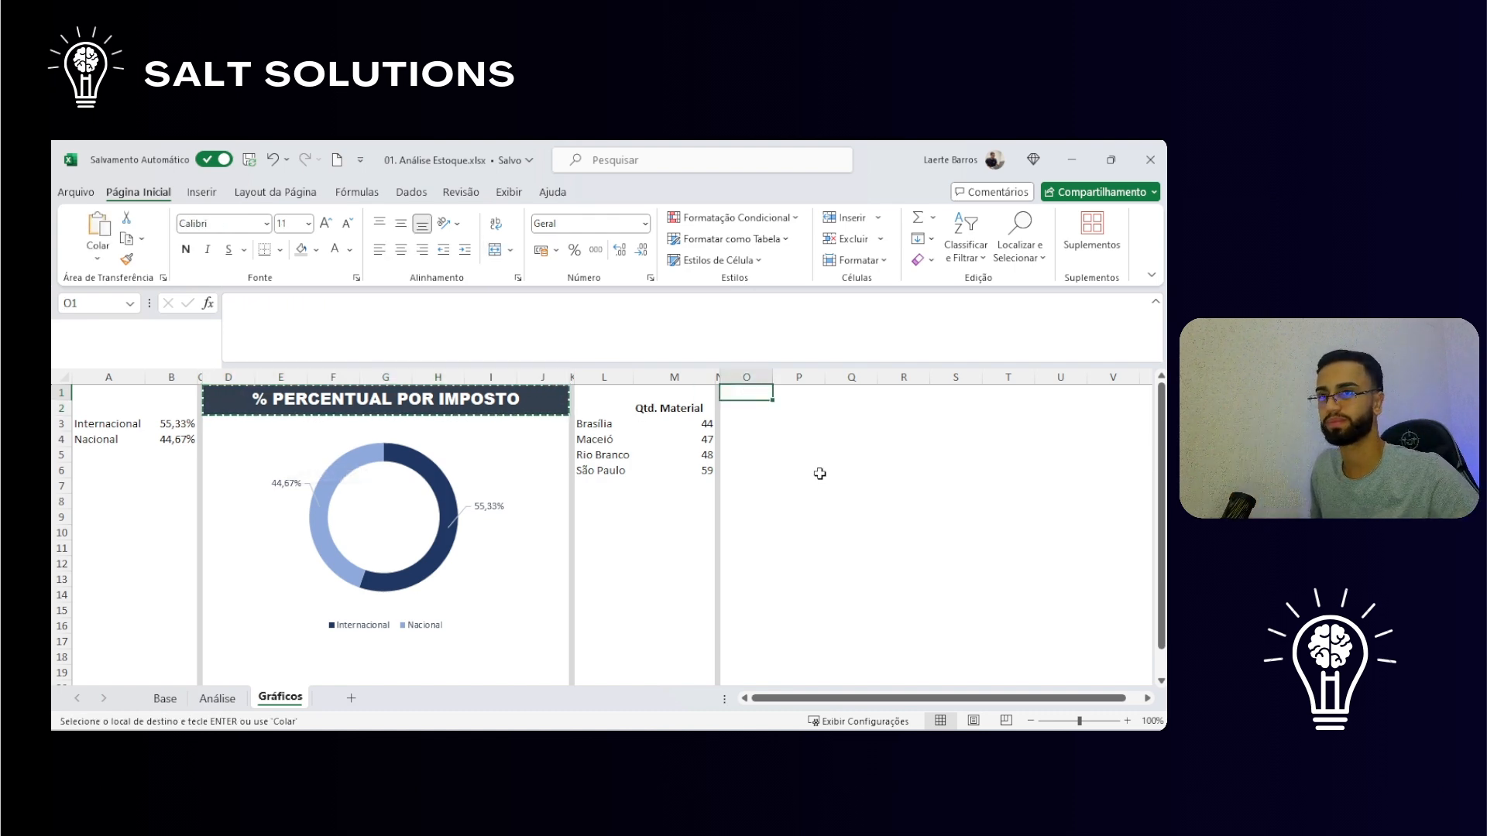
pyautogui.hotkey('ctrl', 'v')
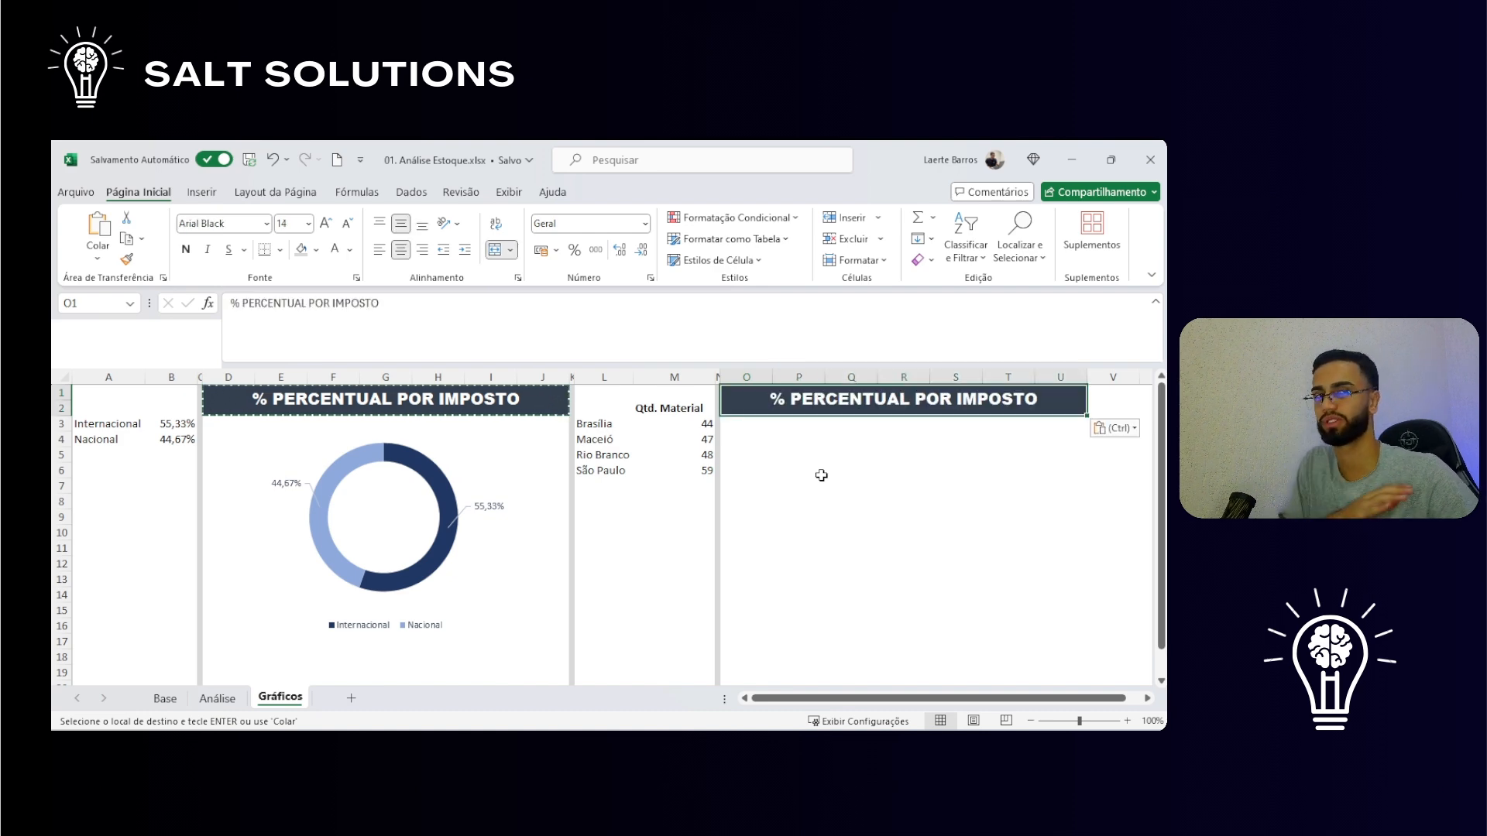
# Step: Copy the divider formatting of column N to column V
pyautogui.click(718, 377)
pyautogui.click(126, 259)
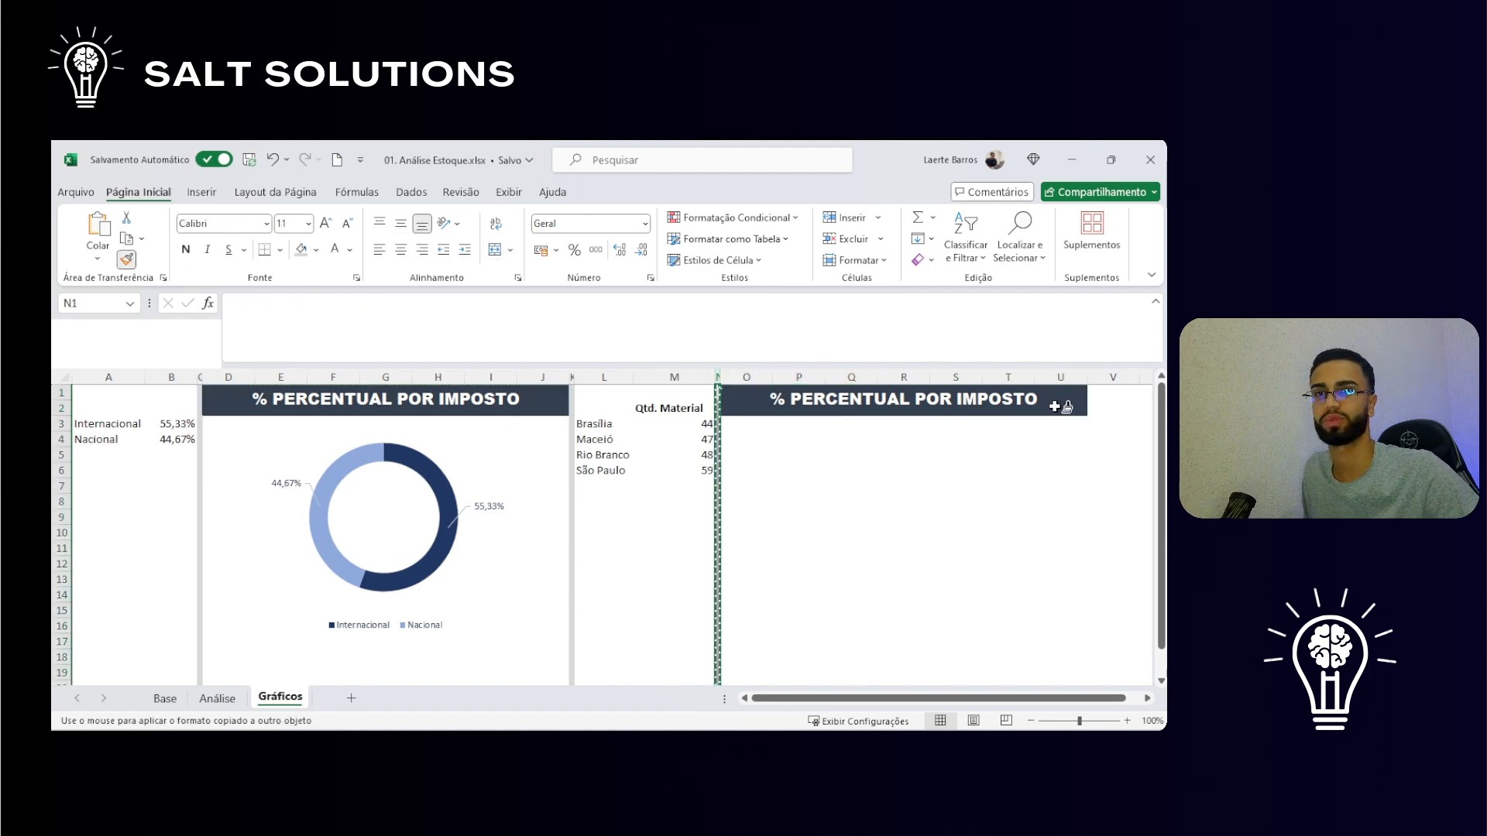
pyautogui.click(1127, 377)
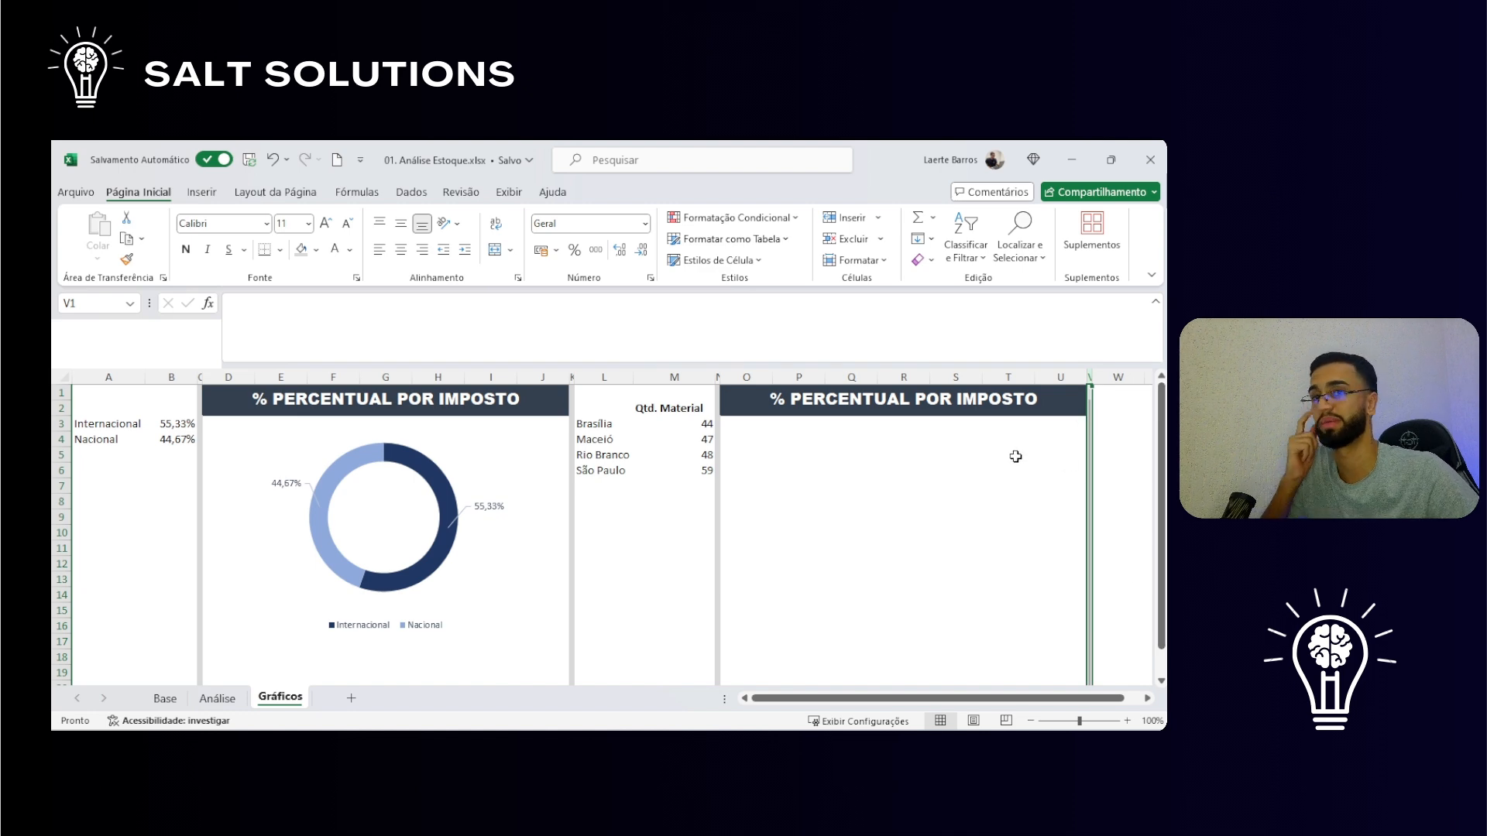
# Step: Replace the copied title in O1 with FÁBRICAS
pyautogui.click(761, 408)
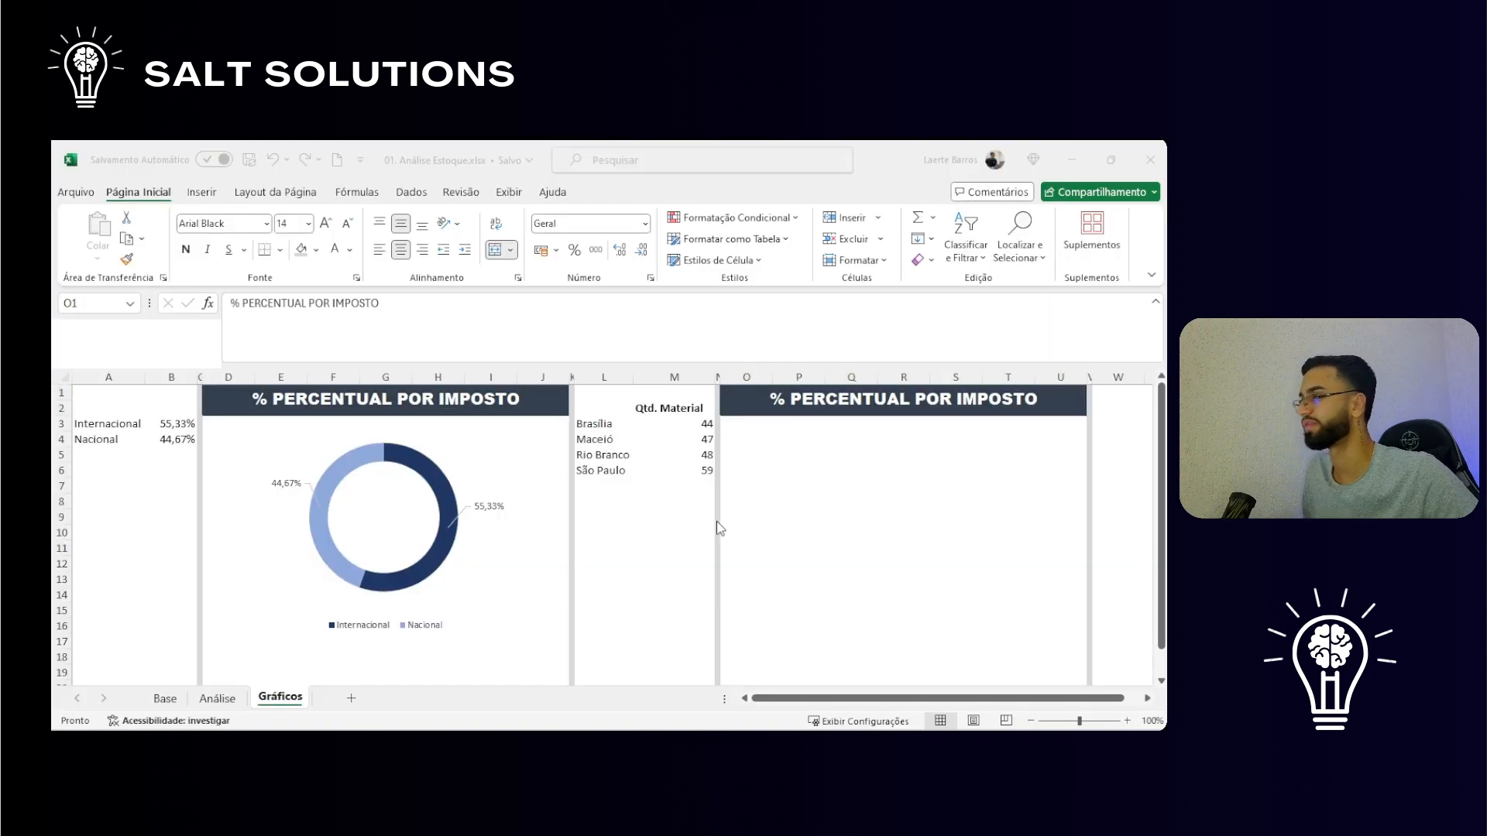
pyautogui.click(923, 396)
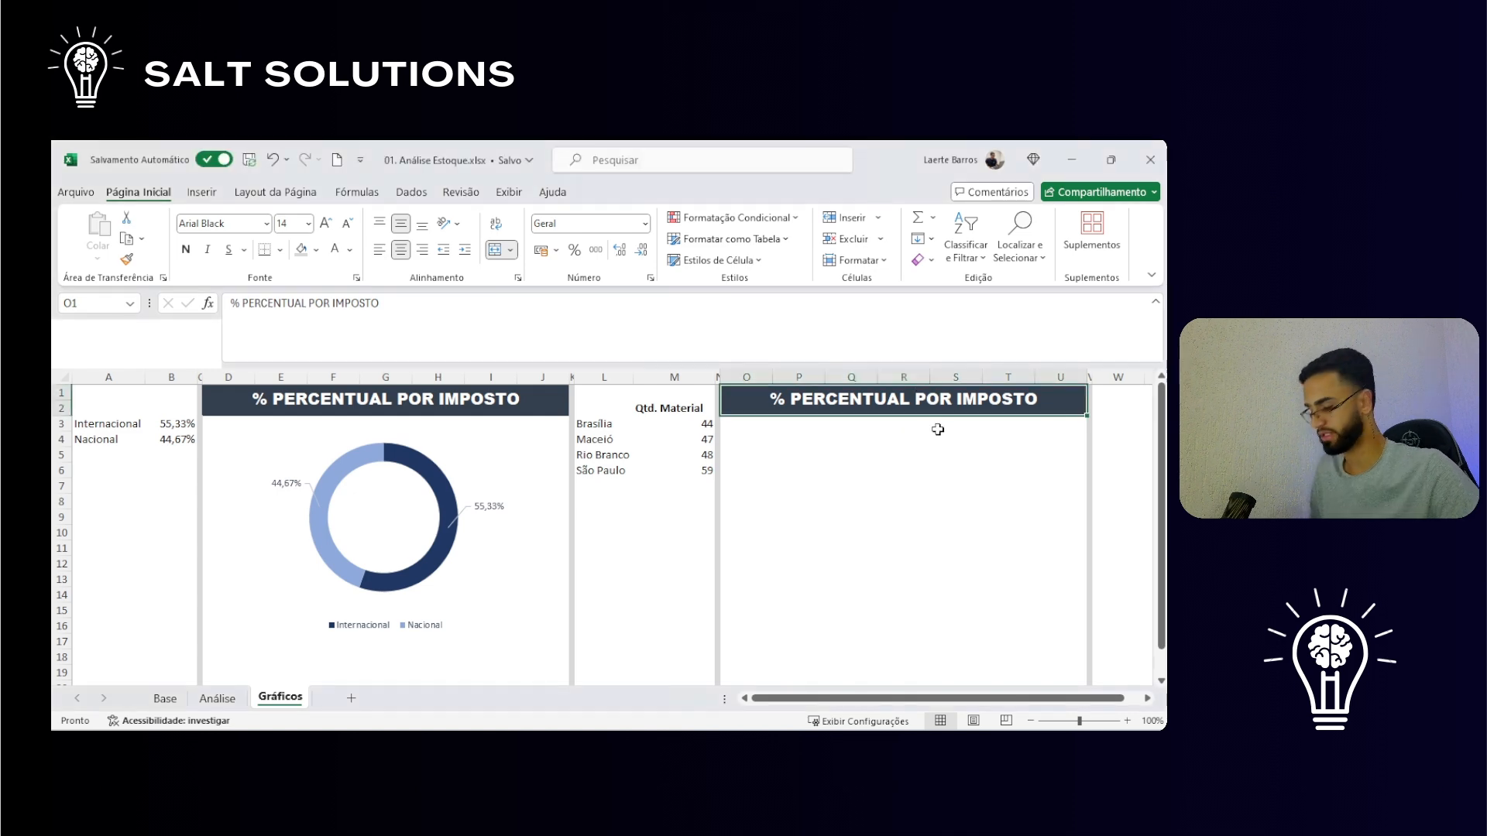
pyautogui.write('FÁBRICAS')
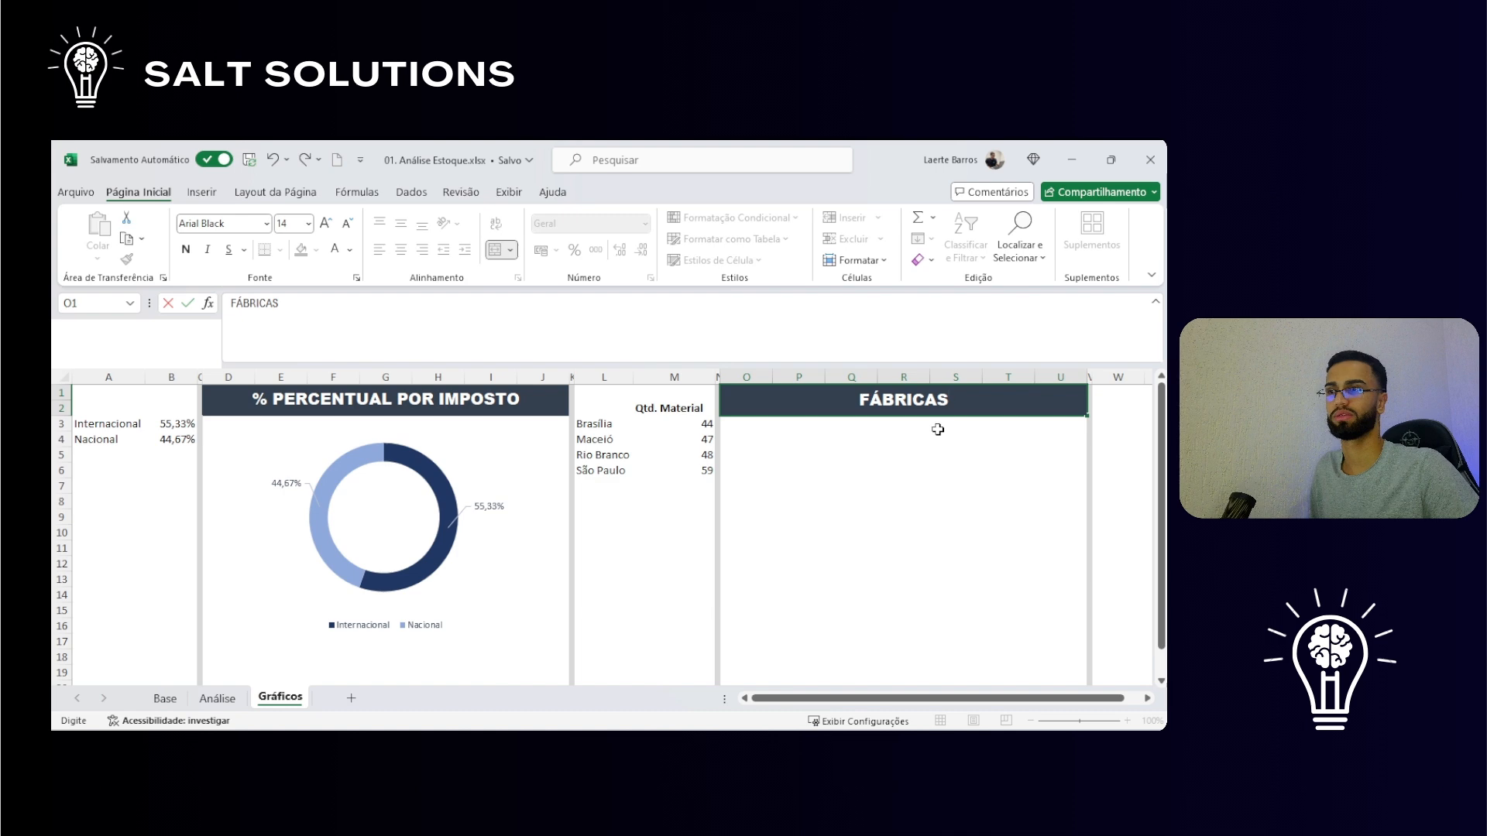
pyautogui.press('Return')
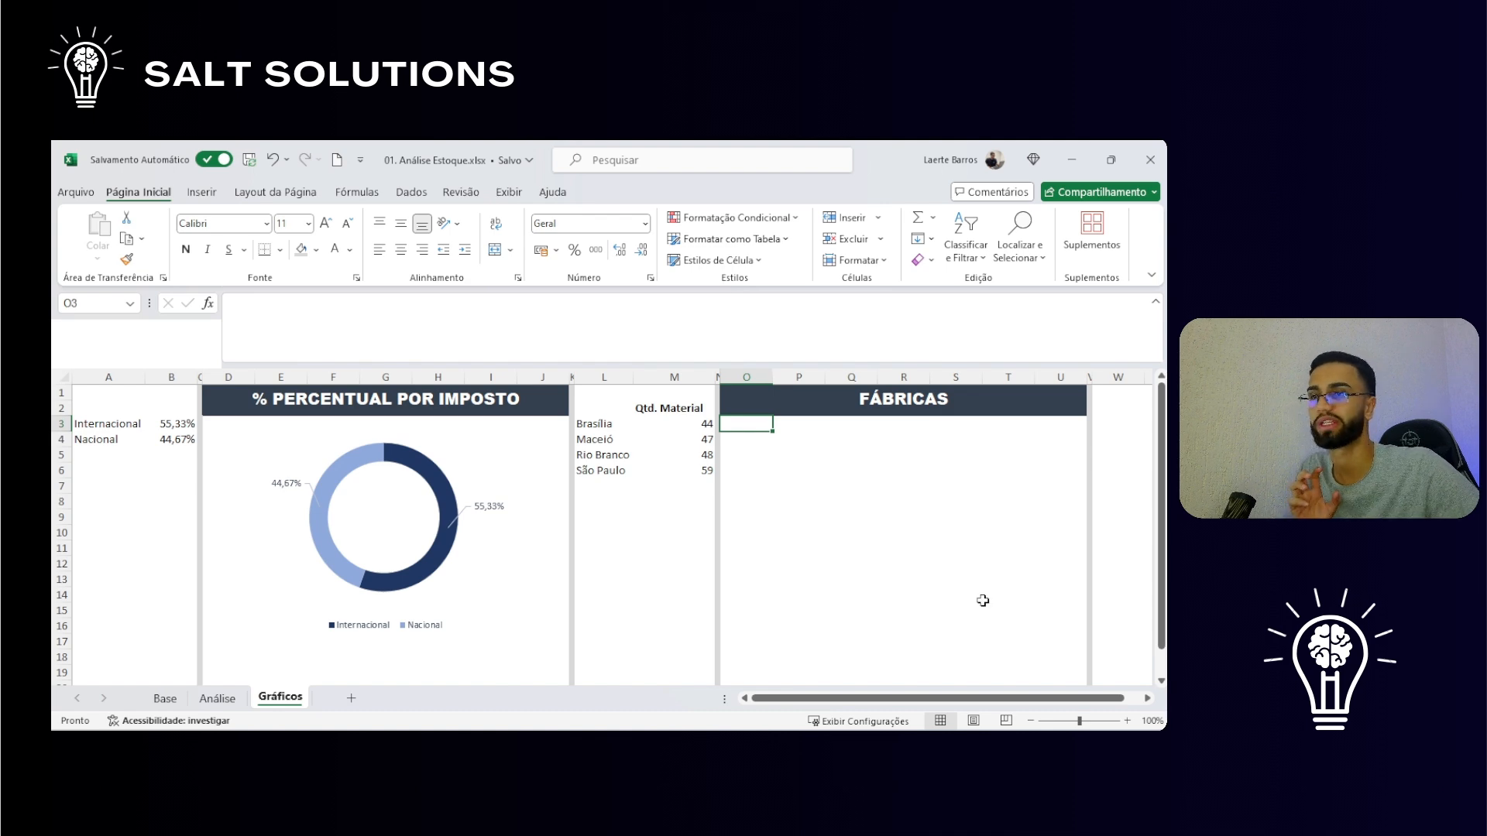
# Step: Insert a 3D stacked column chart from L3:M6 and fit it beneath the FÁBRICAS title between columns O and U
pyautogui.moveTo(601, 425); pyautogui.dragTo(682, 472)
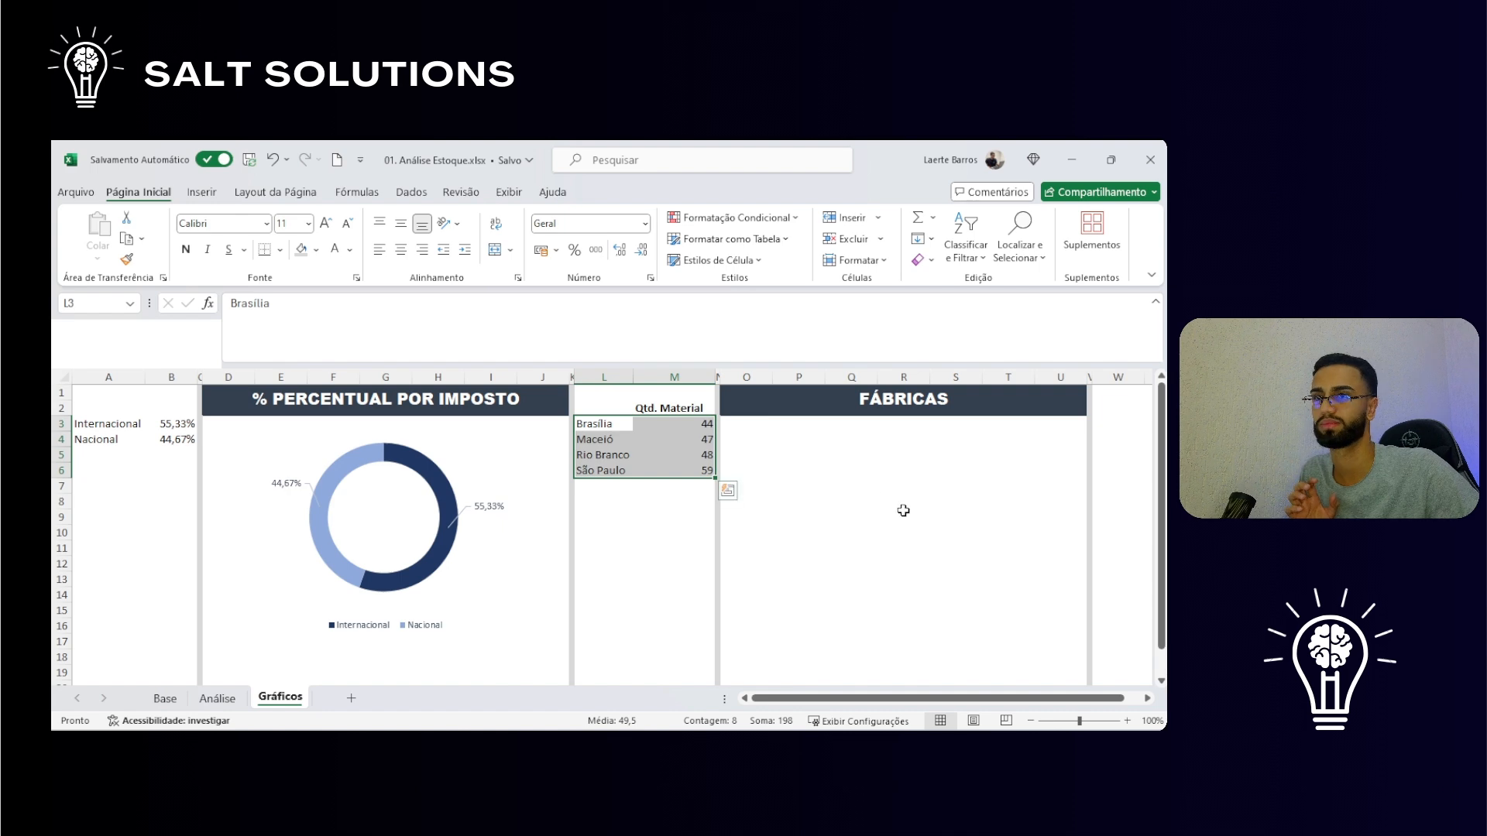
pyautogui.click(202, 192)
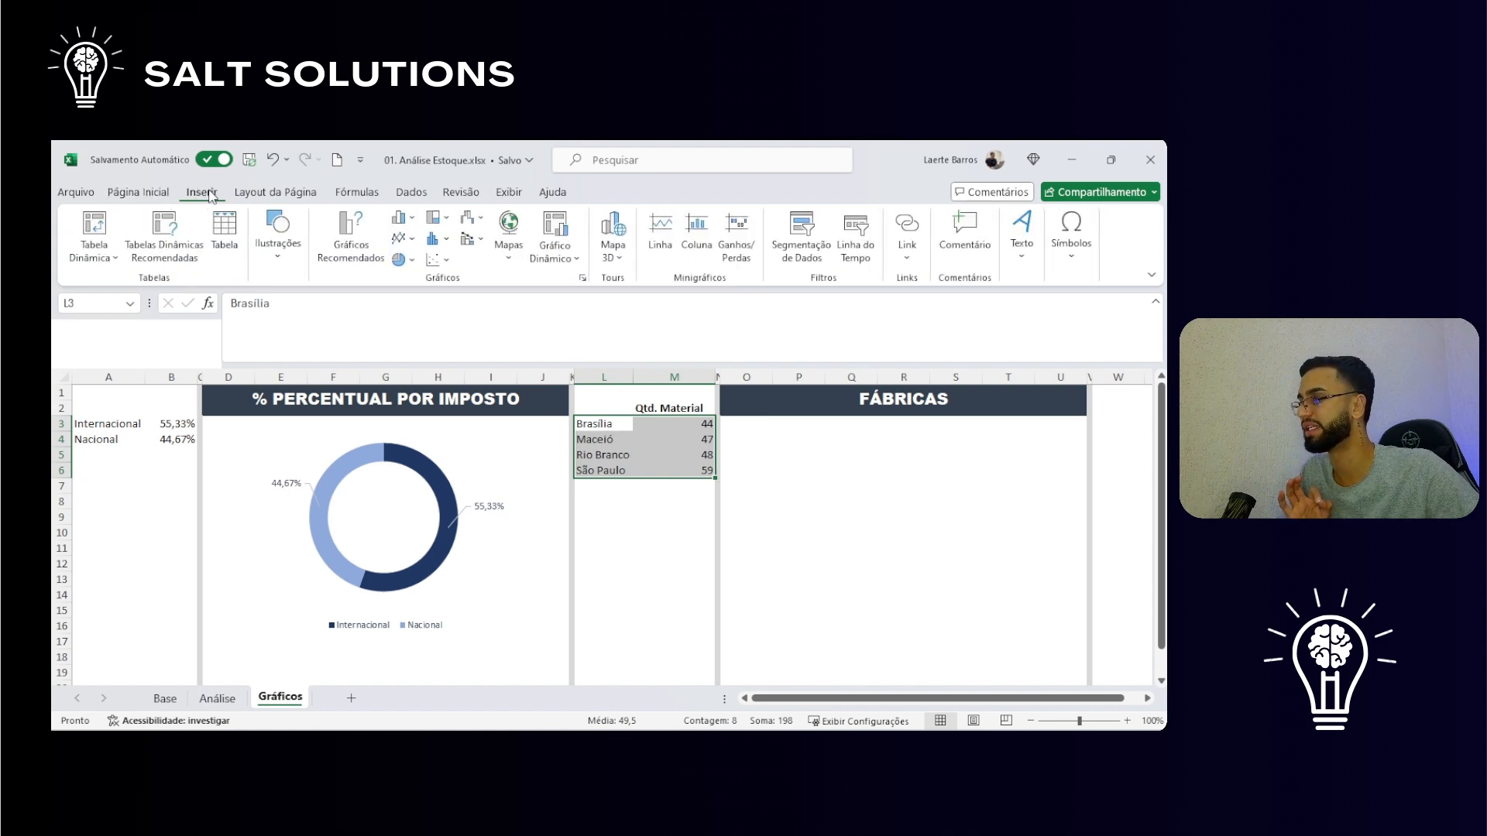
pyautogui.click(413, 219)
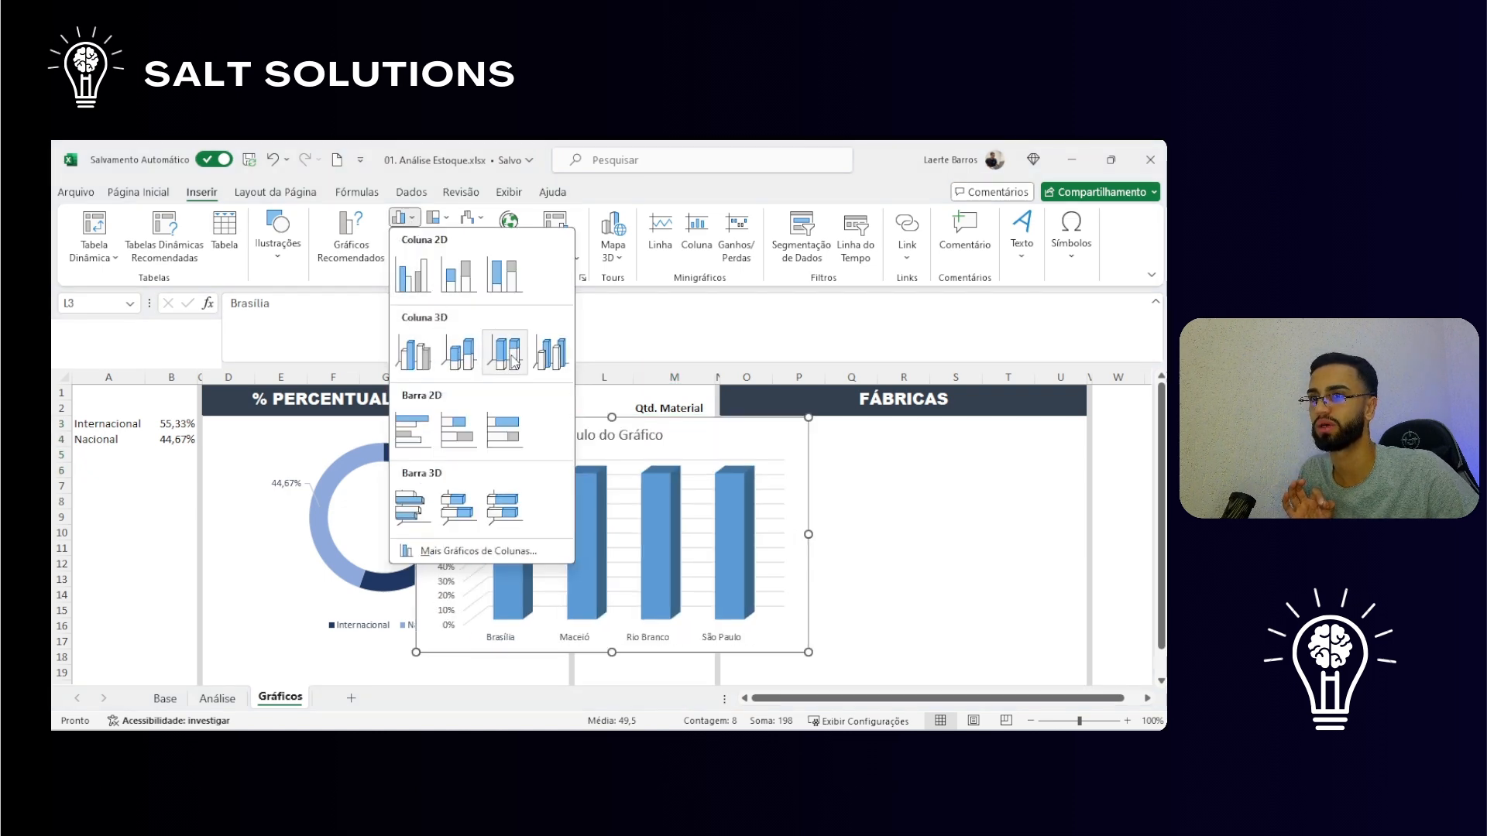
pyautogui.click(463, 354)
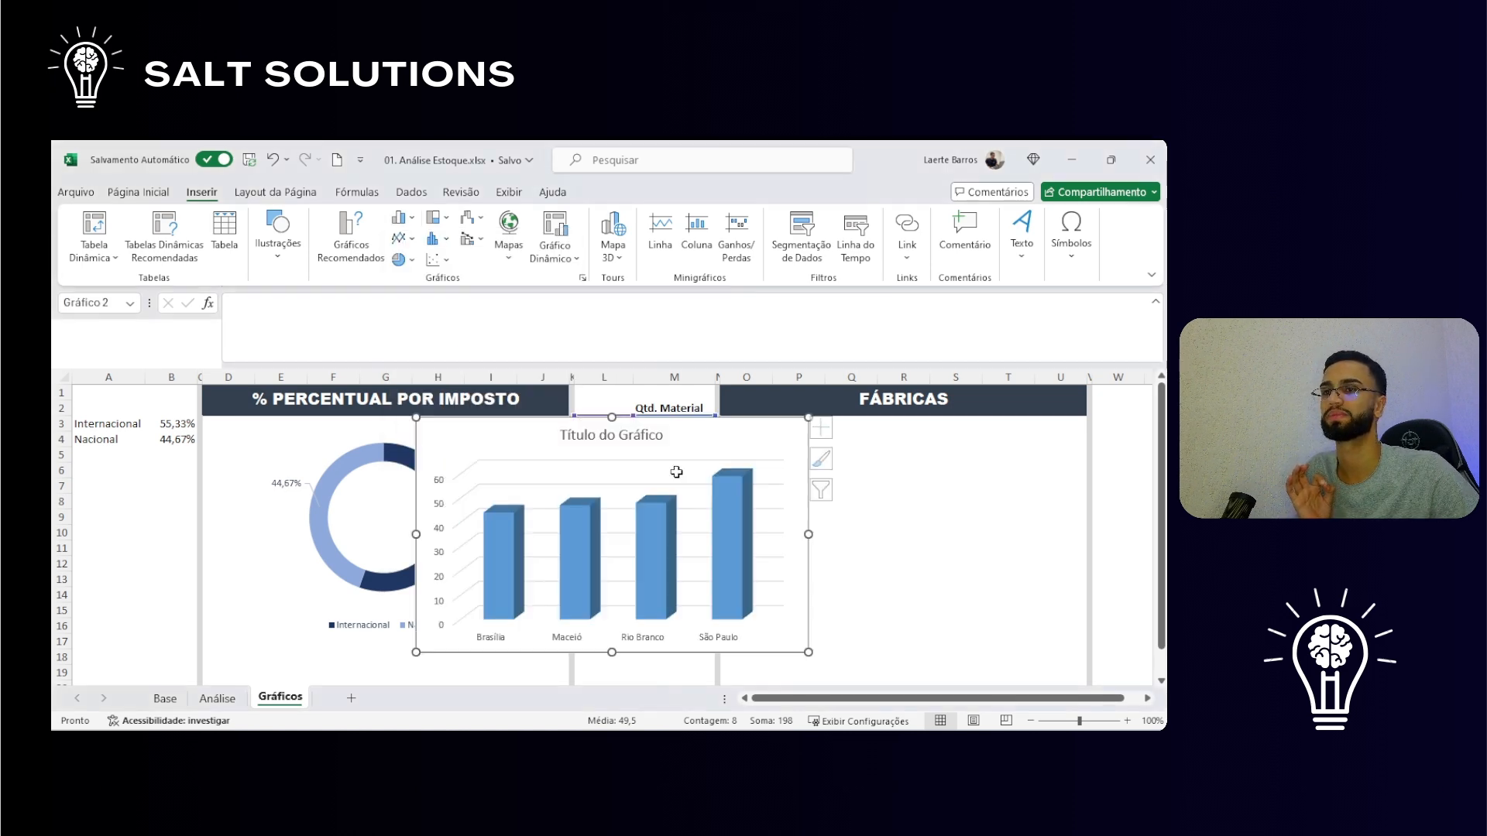
pyautogui.moveTo(762, 443); pyautogui.dragTo(1059, 453)
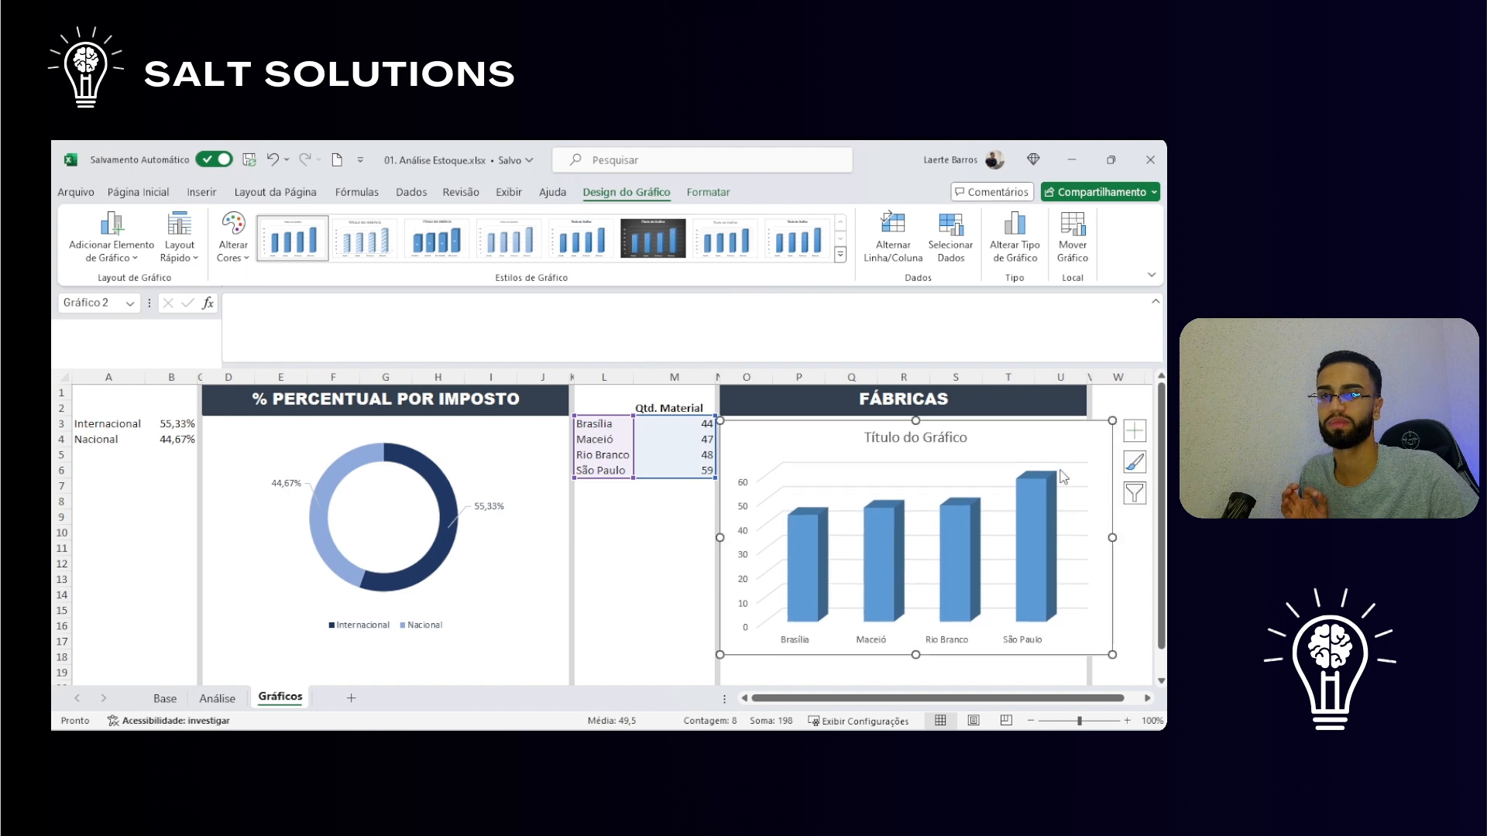
pyautogui.moveTo(1113, 654); pyautogui.dragTo(1084, 637)
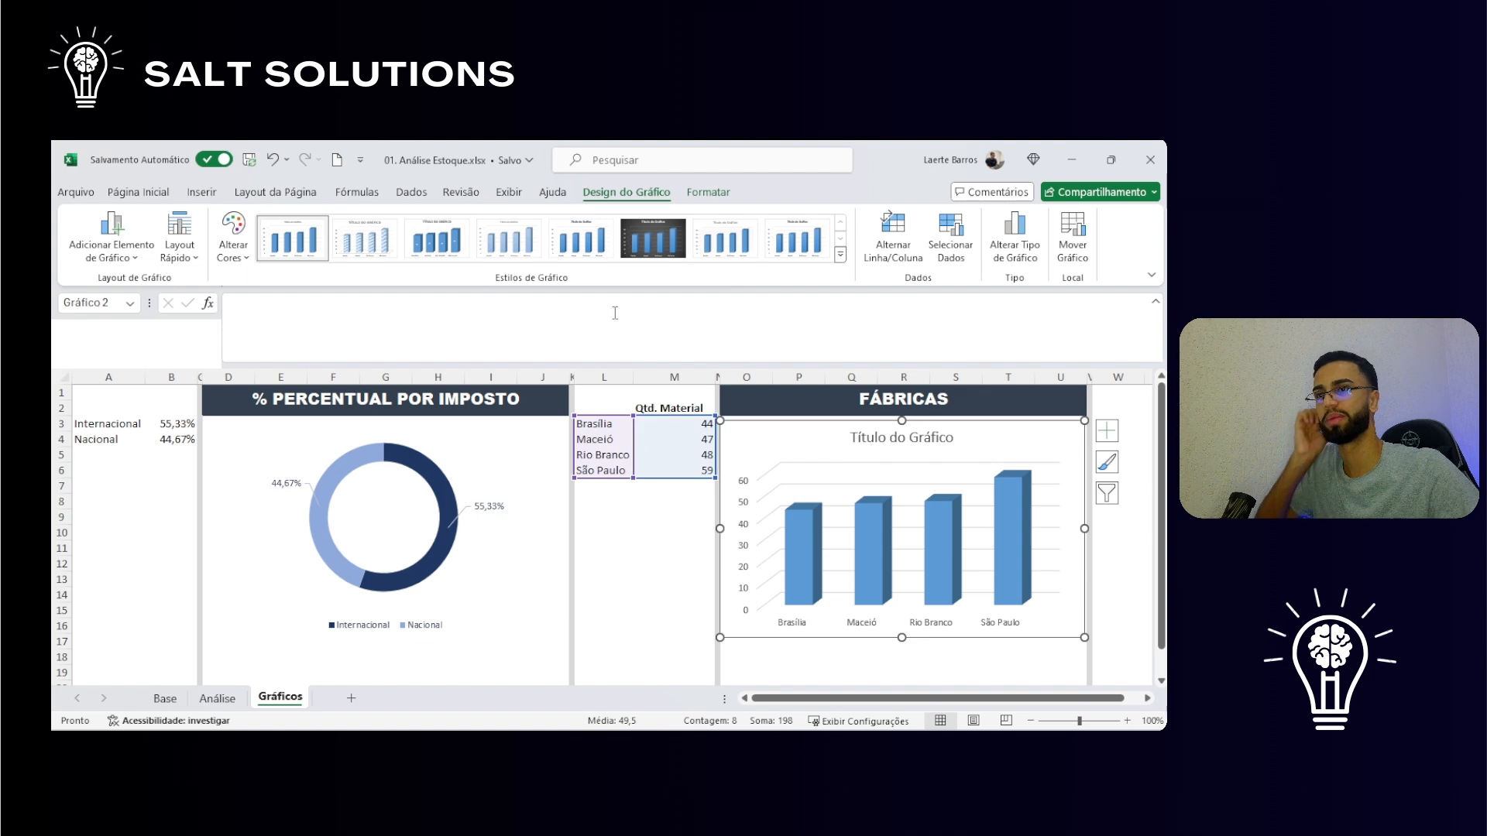
# Step: Apply the fifth chart style to the column chart and delete its vertical axis
pyautogui.click(581, 254)
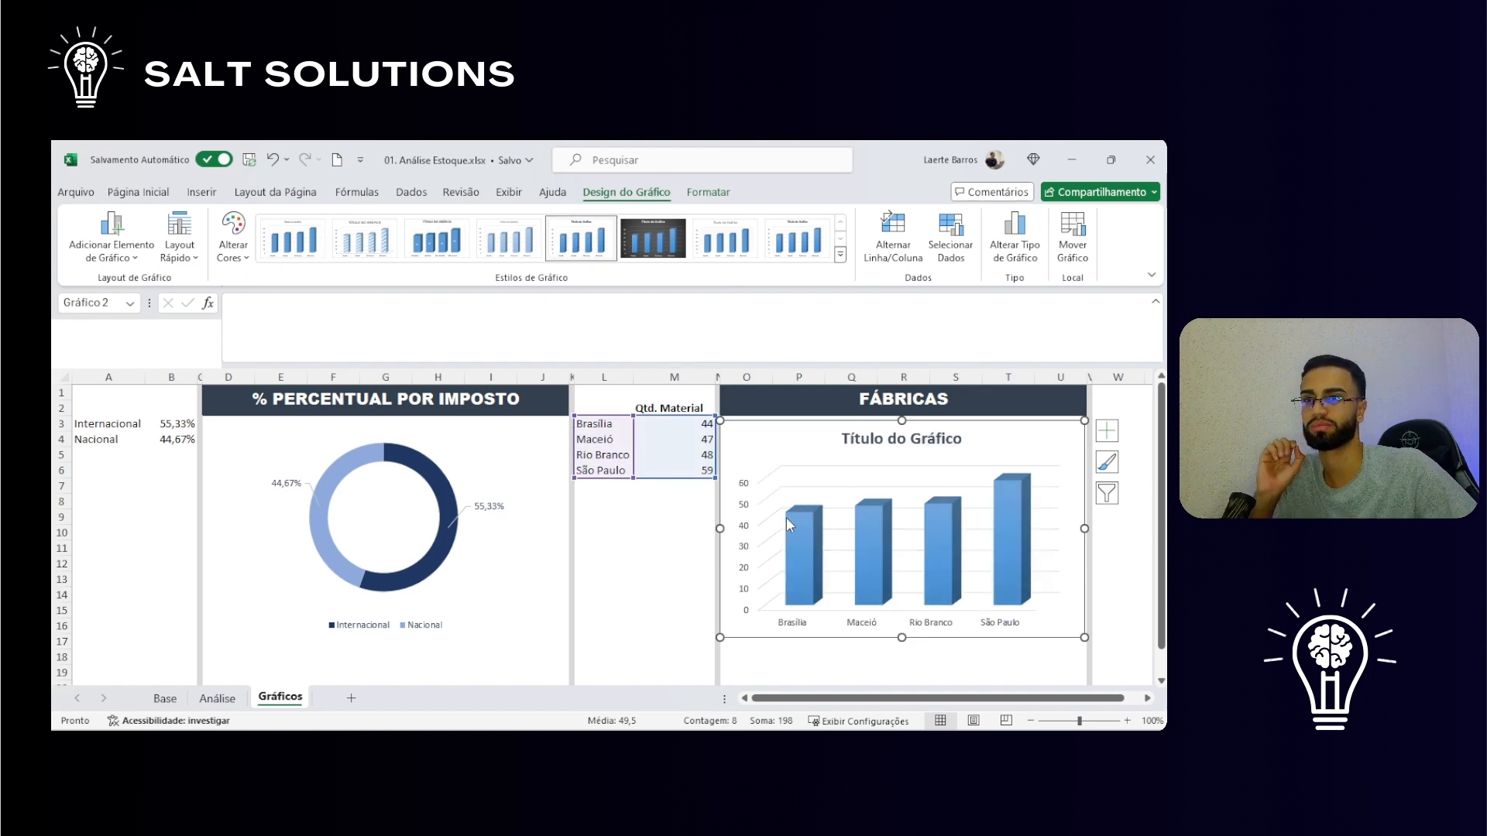
pyautogui.click(747, 505)
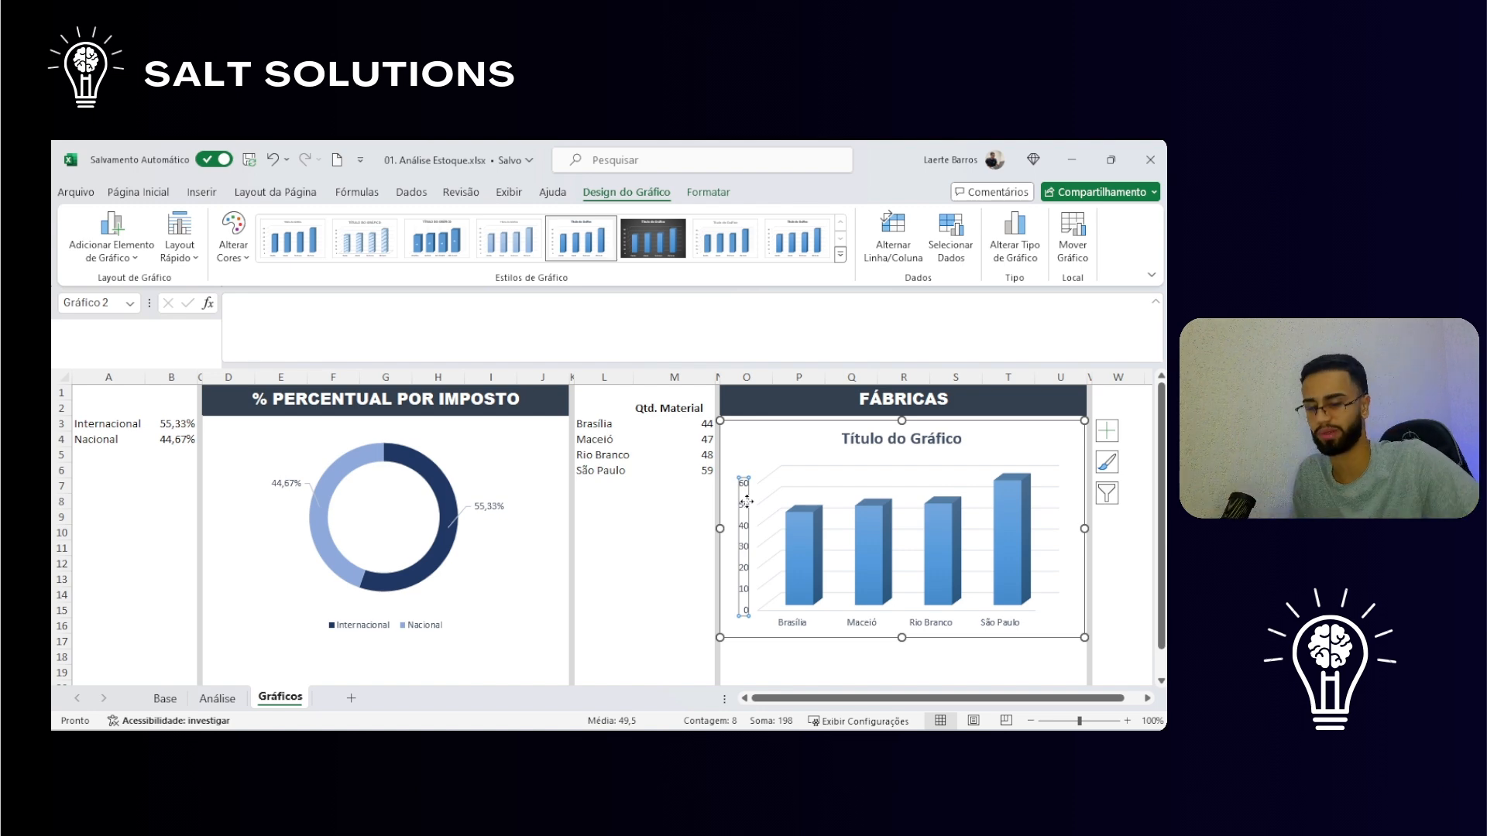
pyautogui.press('Delete')
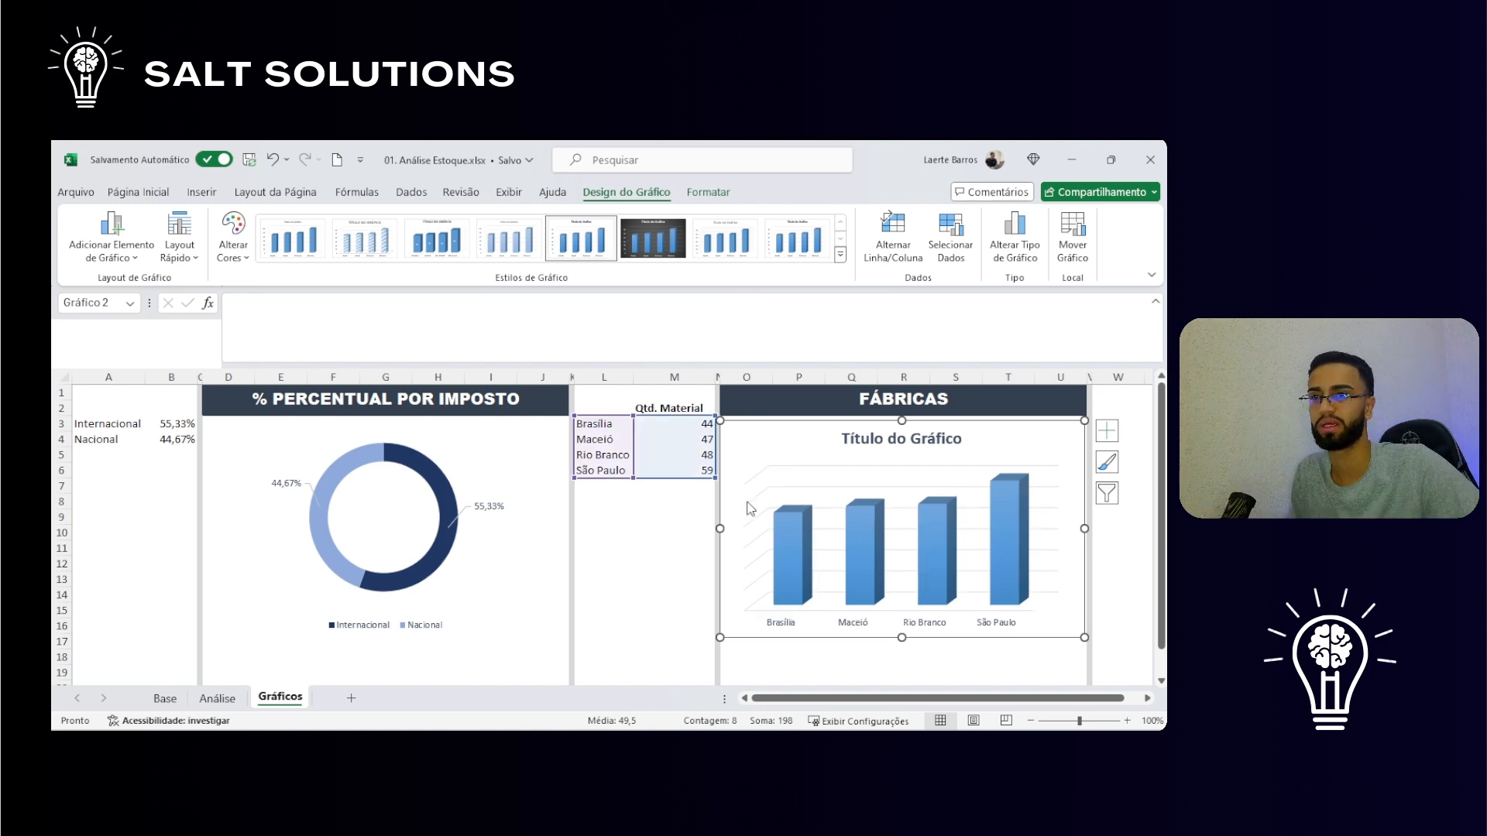
# Step: Delete the column chart's gridlines and fill the FÁBRICAS title cell with a medium theme blue
pyautogui.click(858, 487)
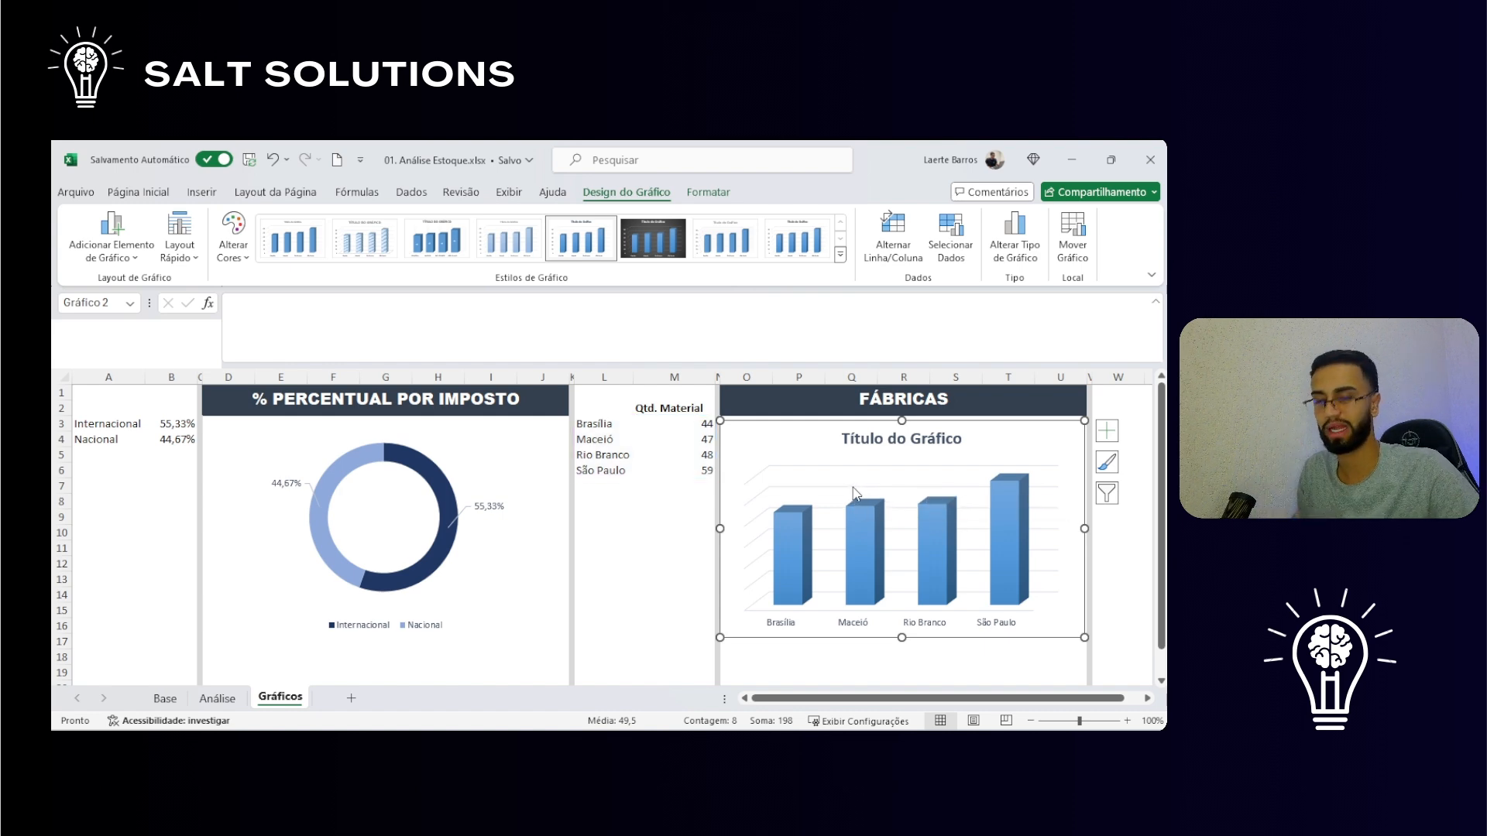
pyautogui.press('Delete')
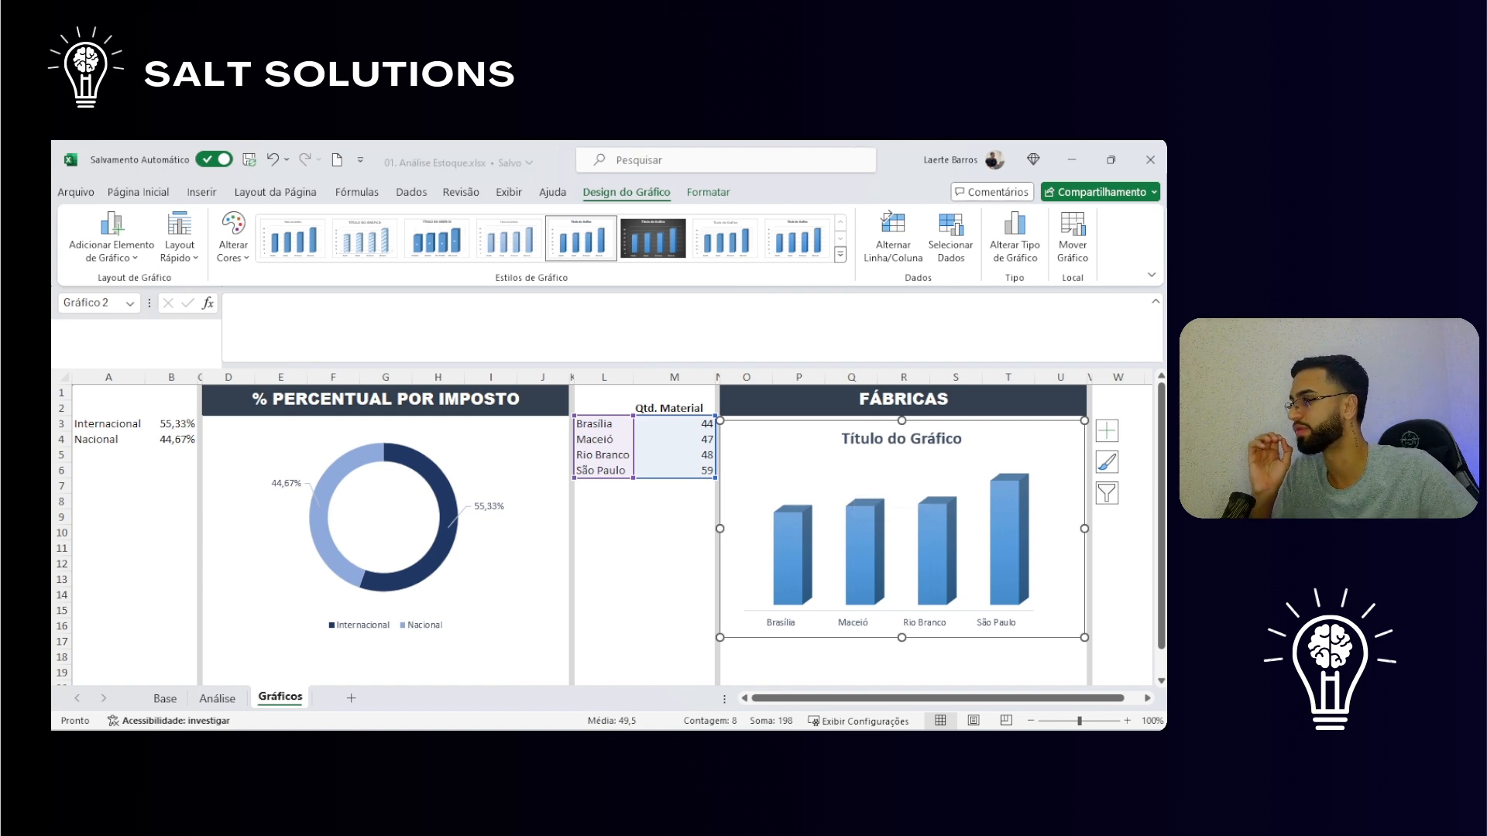
pyautogui.click(836, 403)
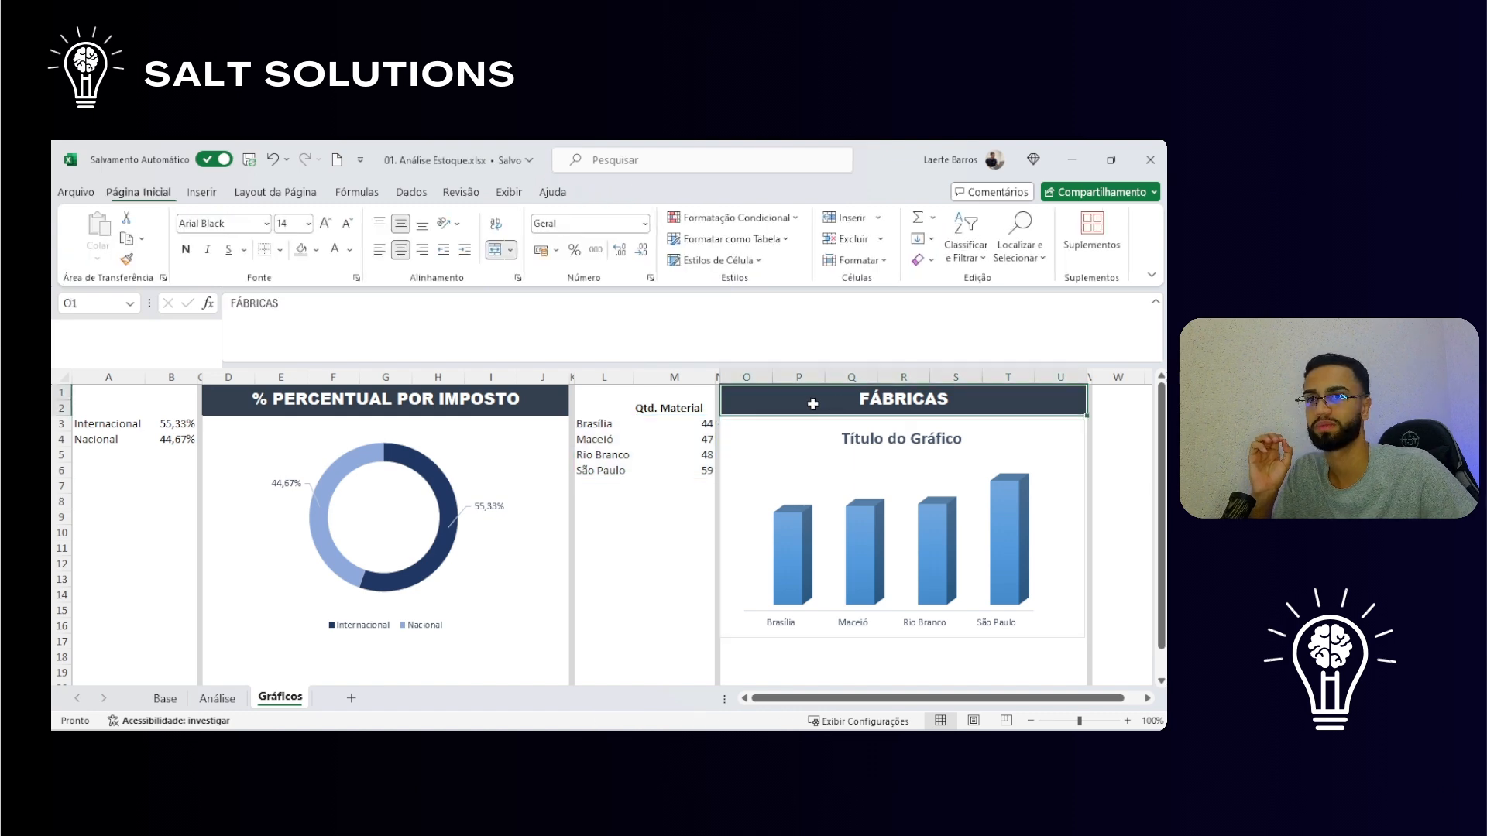
pyautogui.click(316, 250)
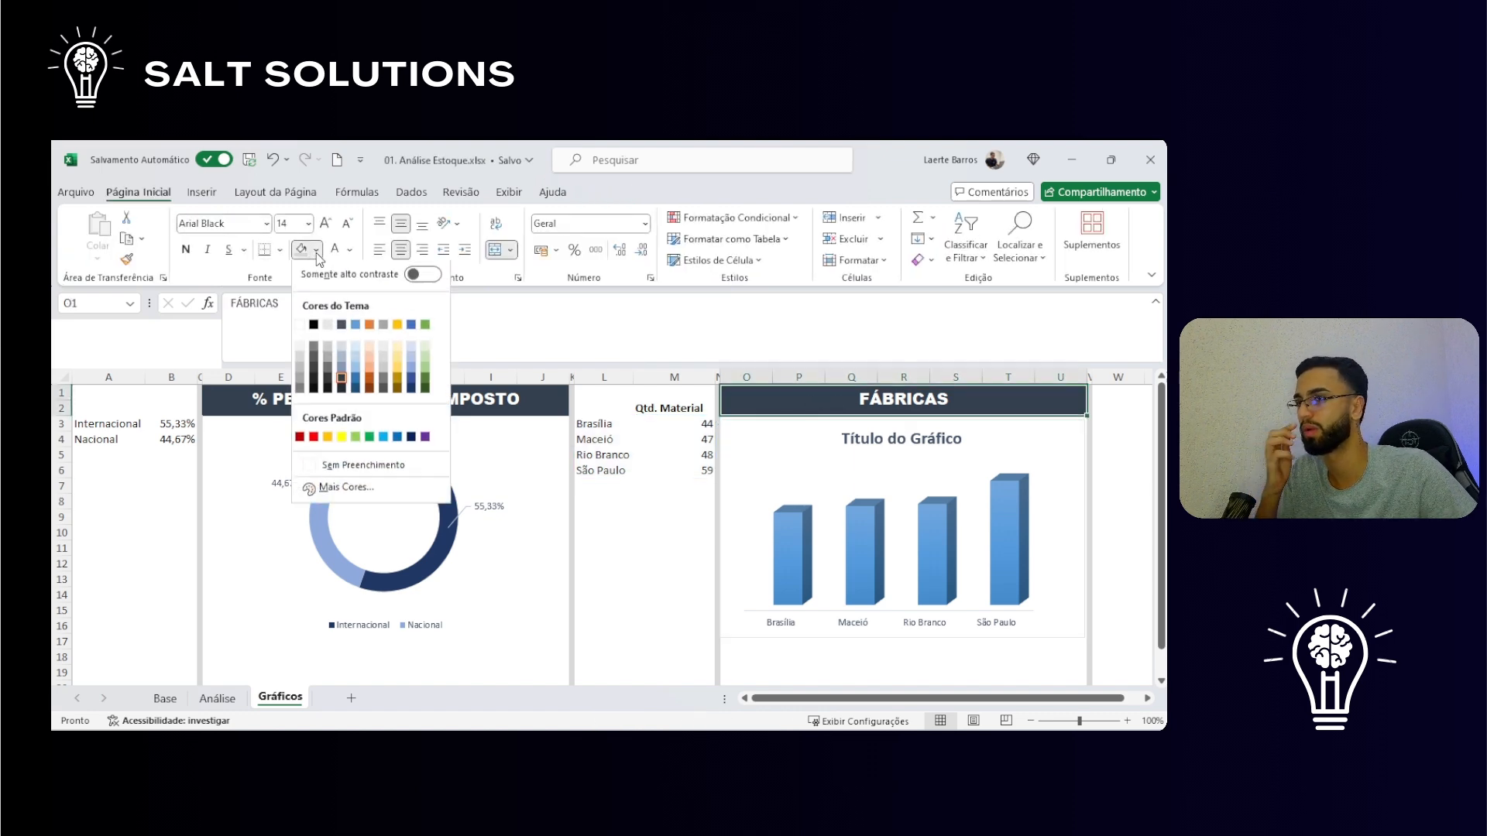
pyautogui.click(355, 383)
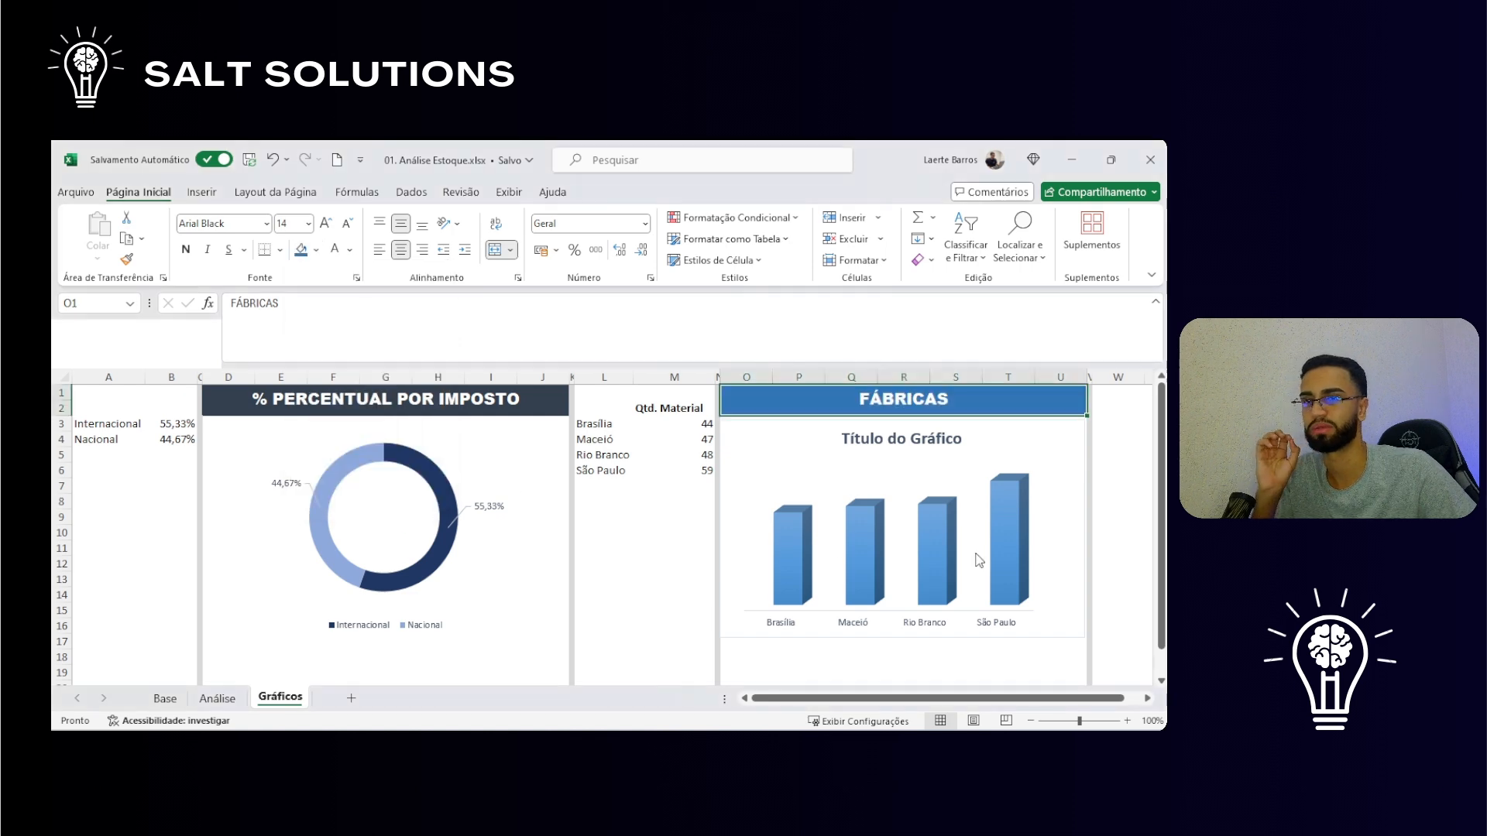
# Step: Test the column chart's title and bars by switching M2 to Qtd. Estoque, Media Estoque and back to Qtd. Material
pyautogui.click(1040, 467)
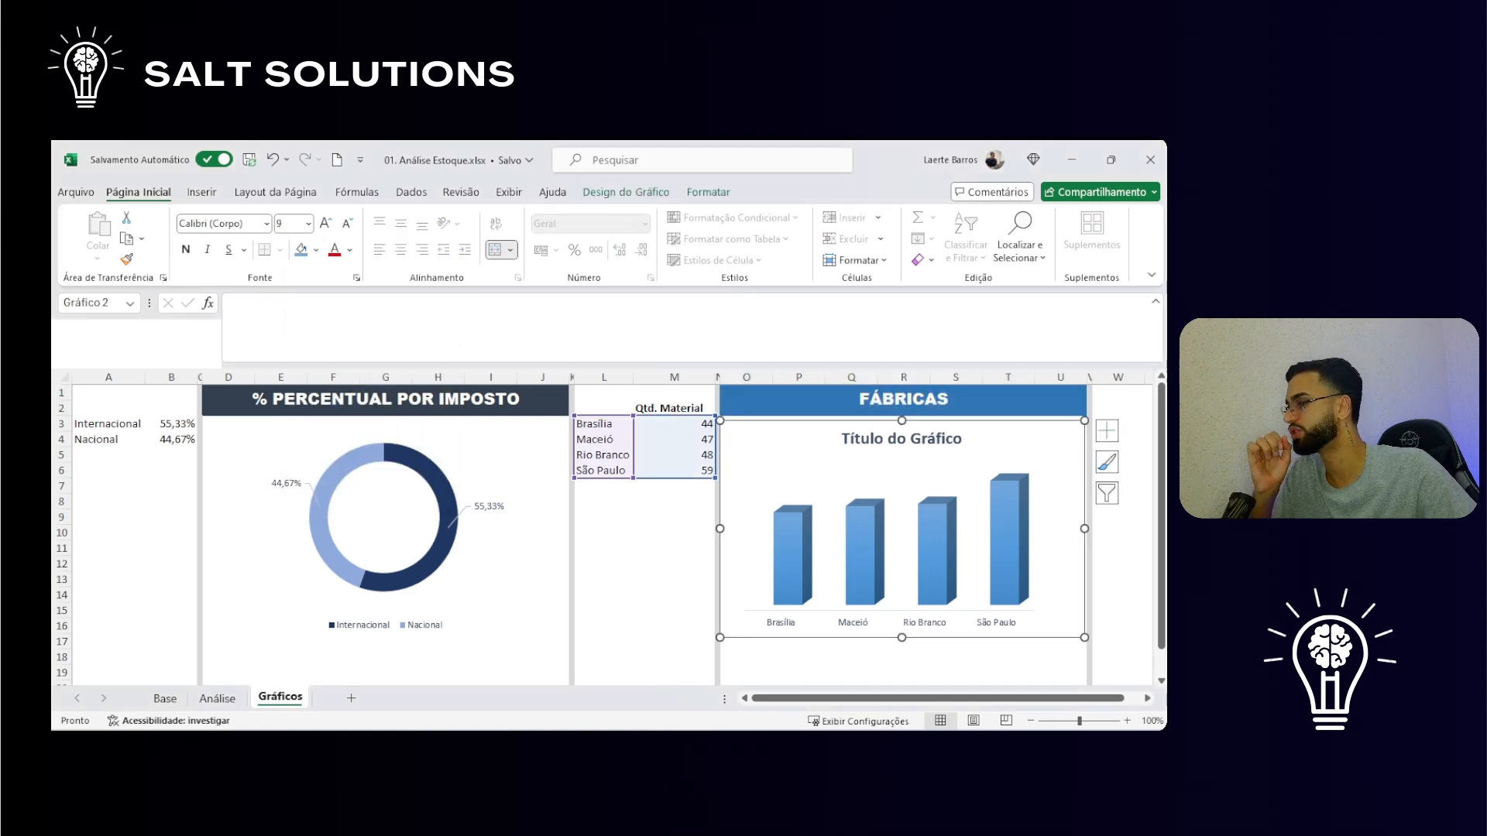
pyautogui.click(899, 436)
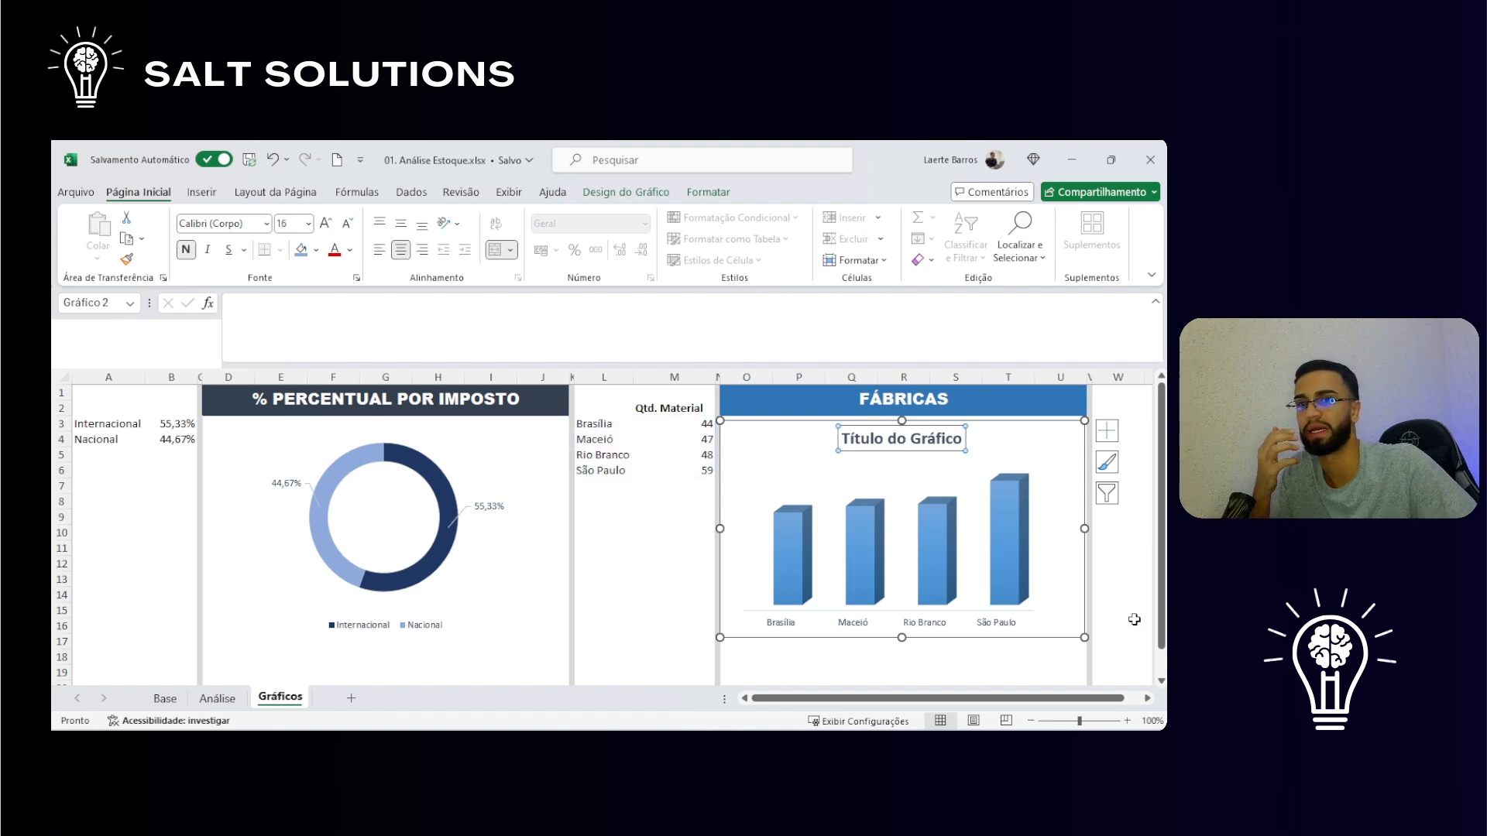
pyautogui.click(593, 542)
pyautogui.click(681, 408)
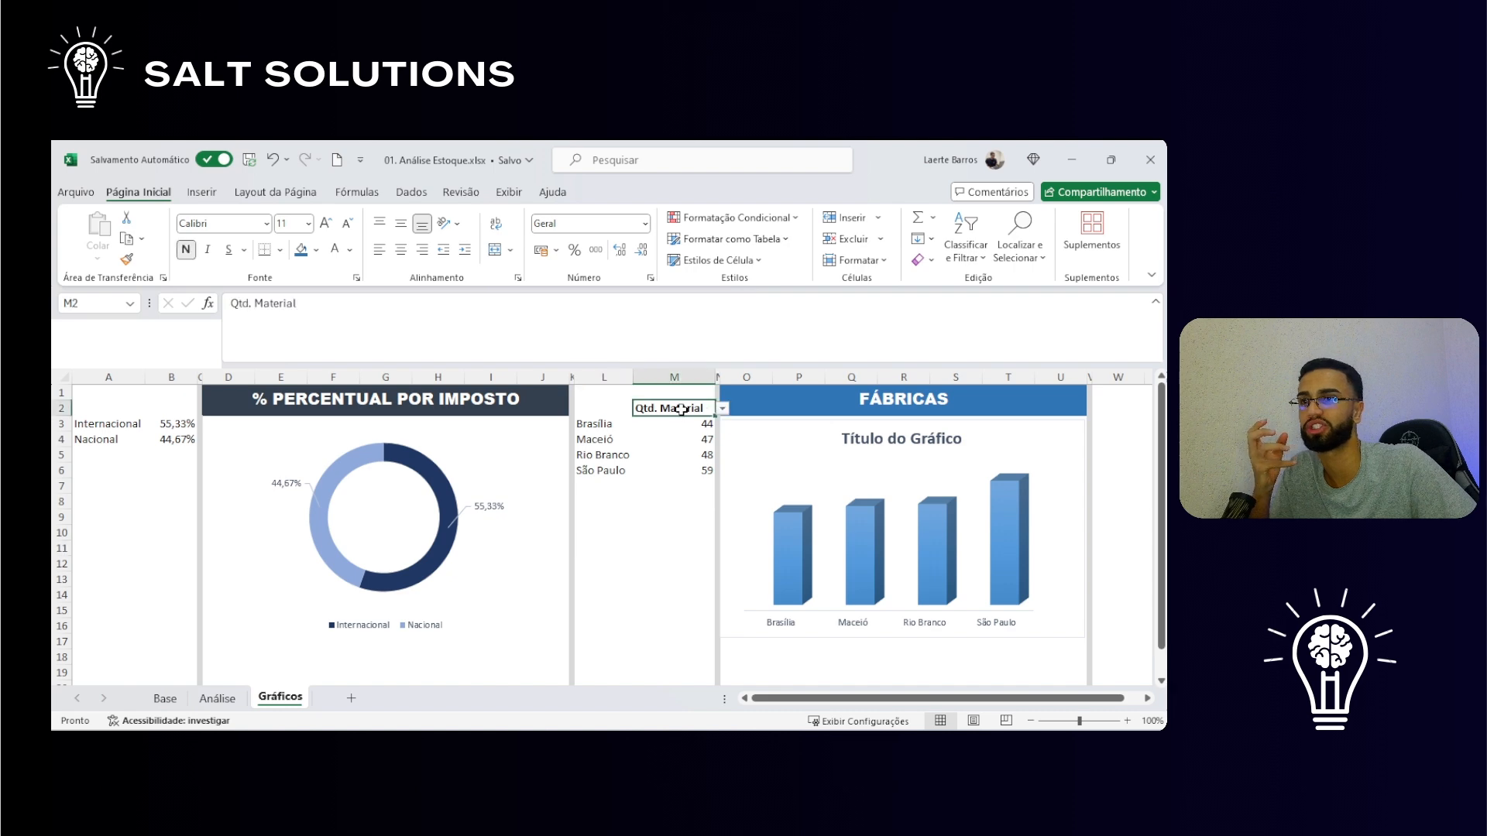
pyautogui.click(723, 410)
pyautogui.click(662, 437)
pyautogui.click(723, 408)
pyautogui.click(671, 452)
pyautogui.click(723, 408)
pyautogui.click(694, 424)
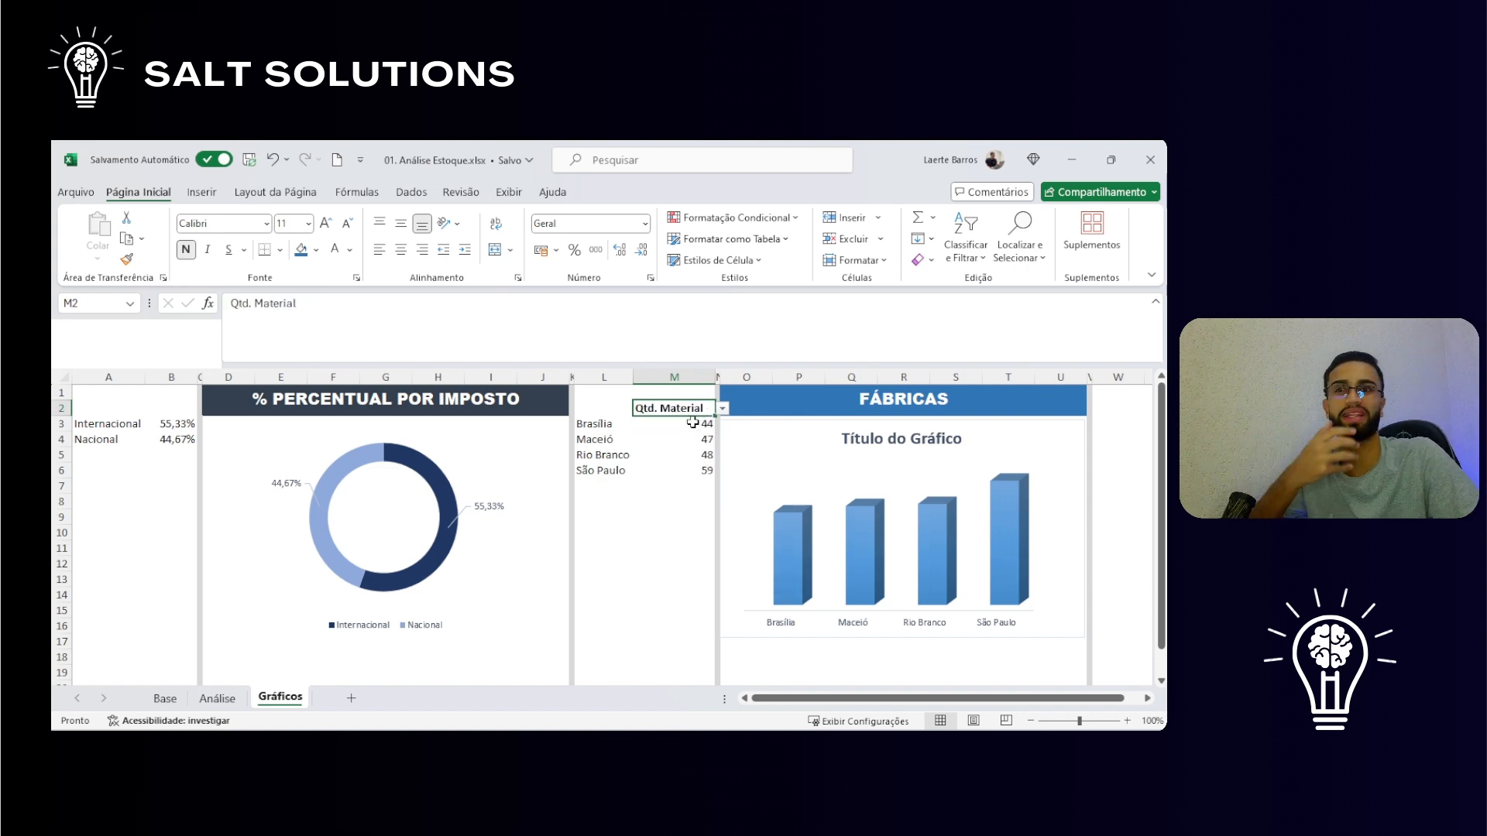
# Step: Remove the outline and the fill from the column chart's area
pyautogui.click(1076, 486)
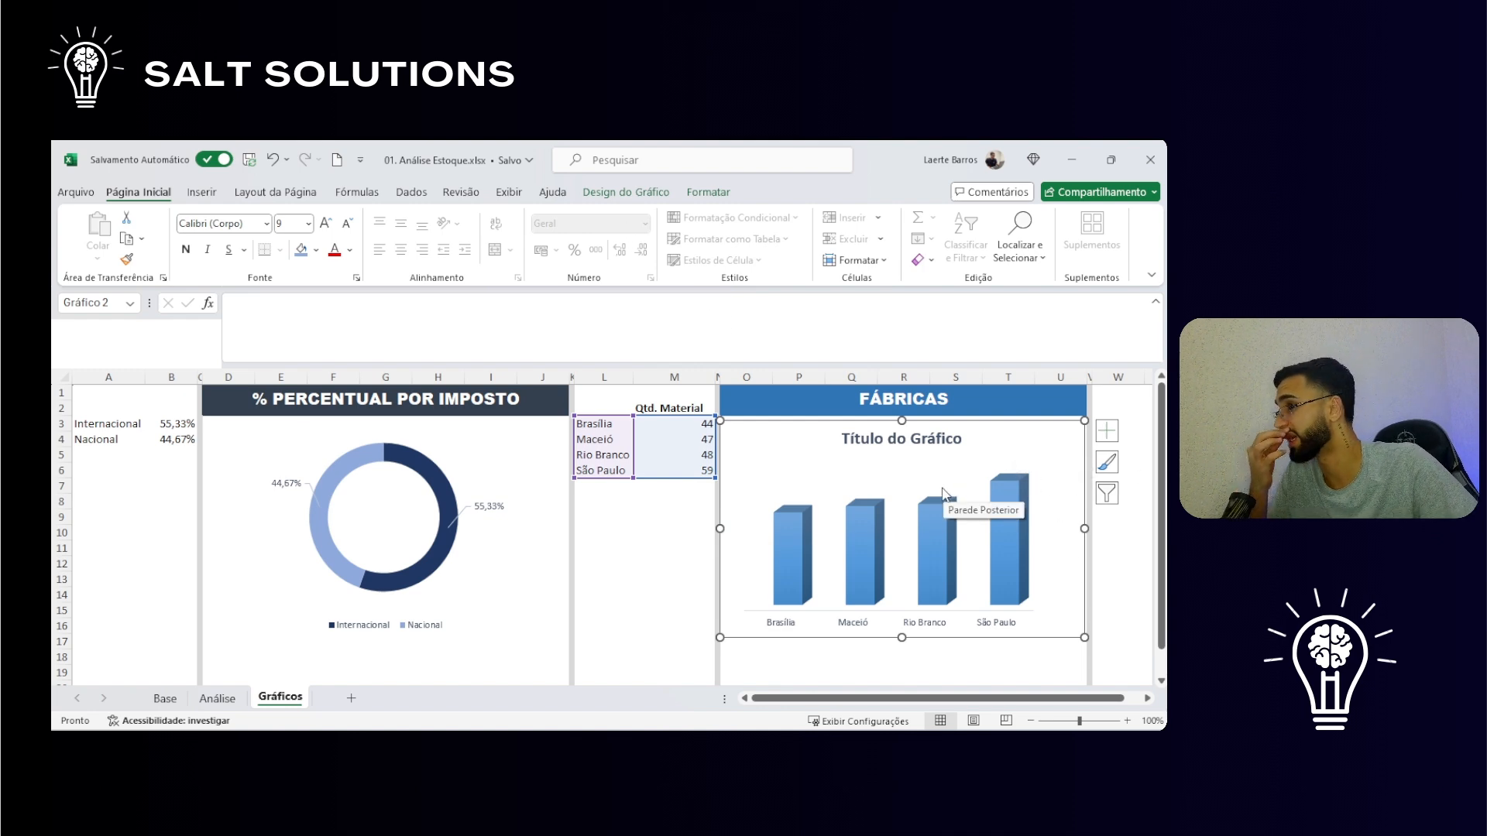
pyautogui.click(707, 193)
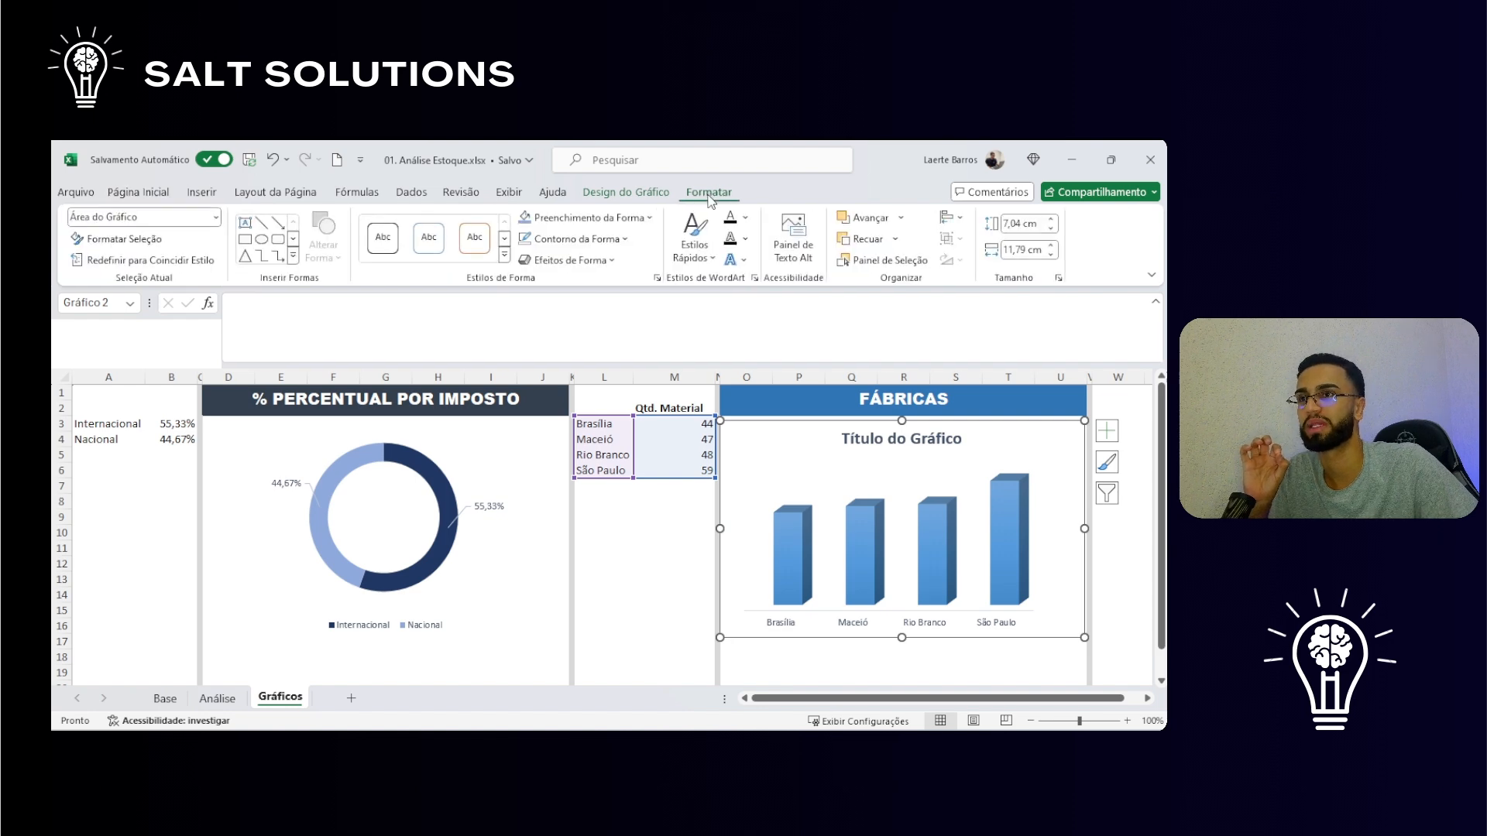
pyautogui.click(622, 240)
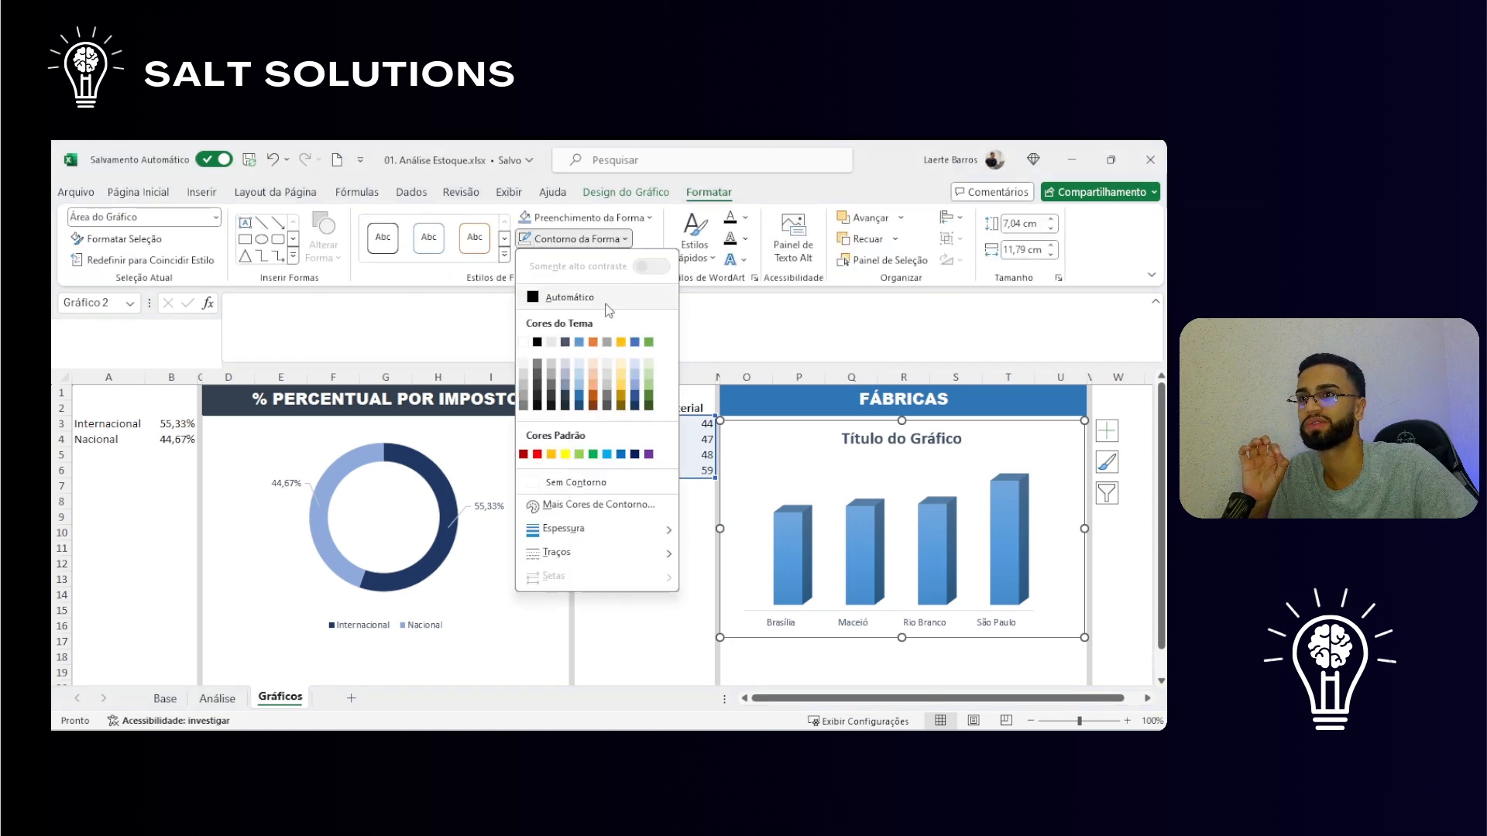
pyautogui.click(627, 283)
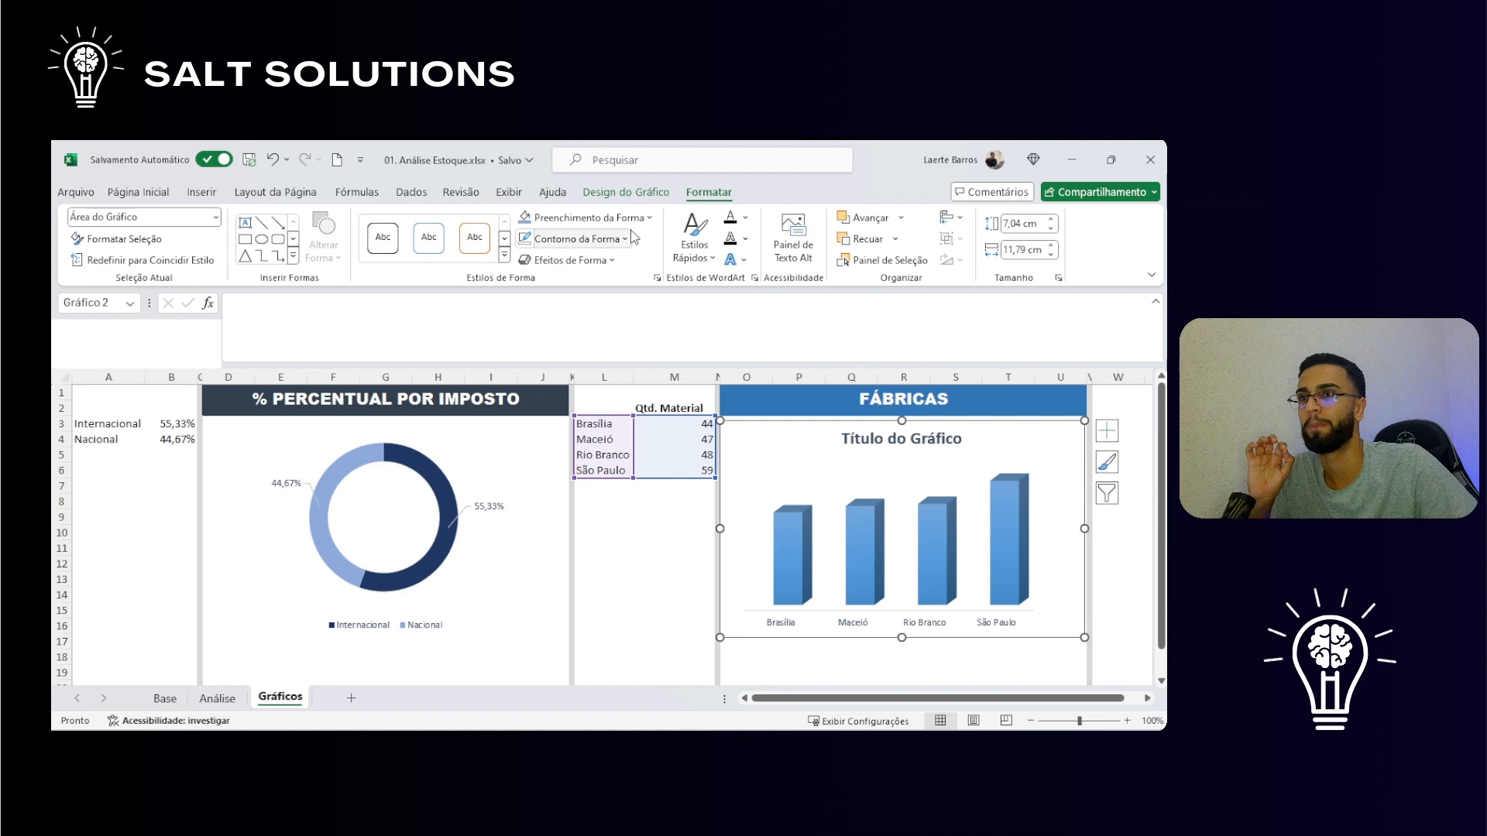
pyautogui.click(585, 218)
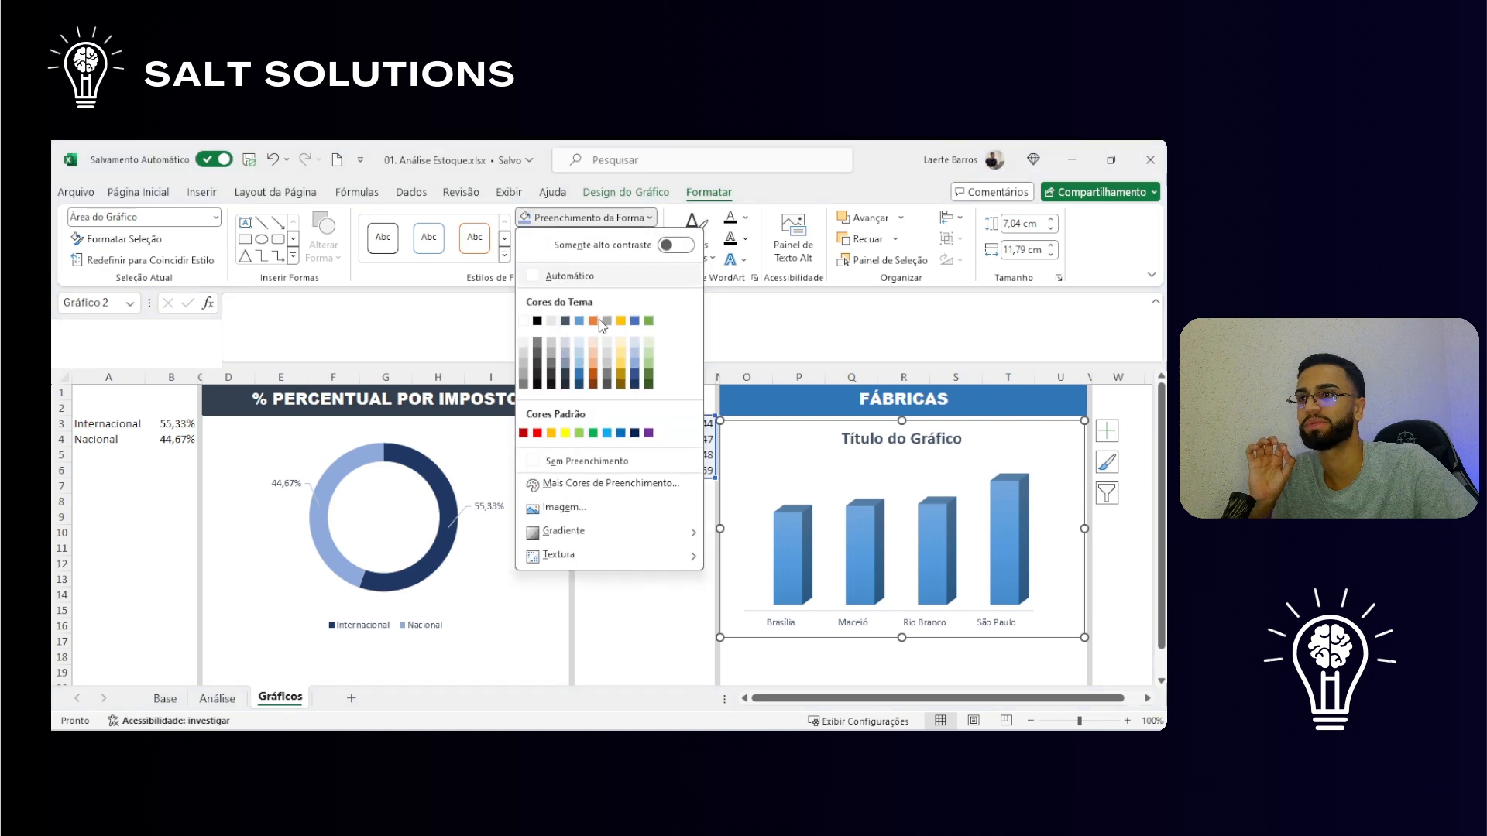
pyautogui.click(587, 461)
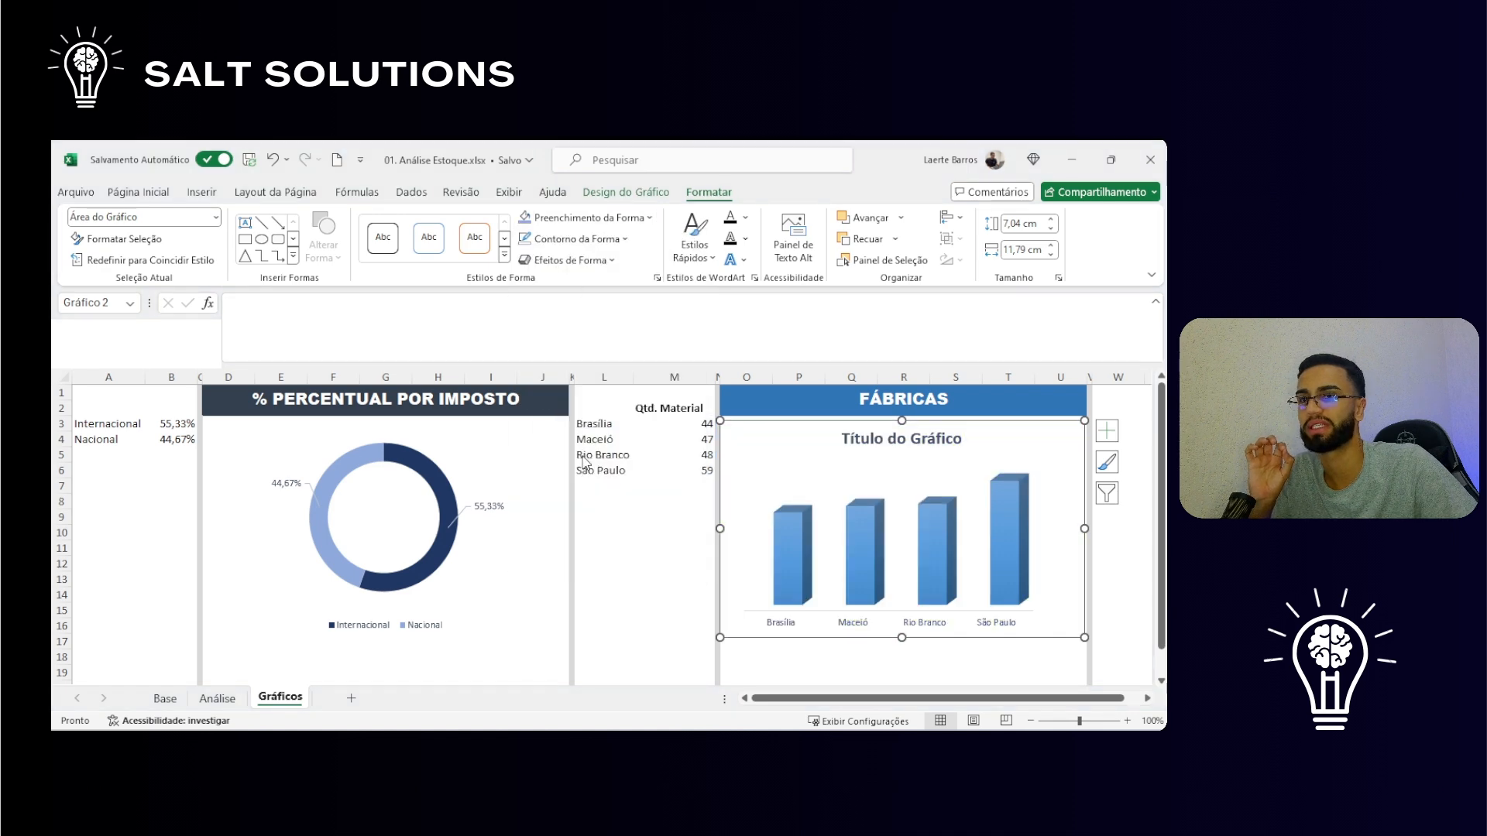
# Step: Edit the column chart's data source so the series name refers to cell M2 of the Gráficos sheet
pyautogui.rightClick(879, 482)
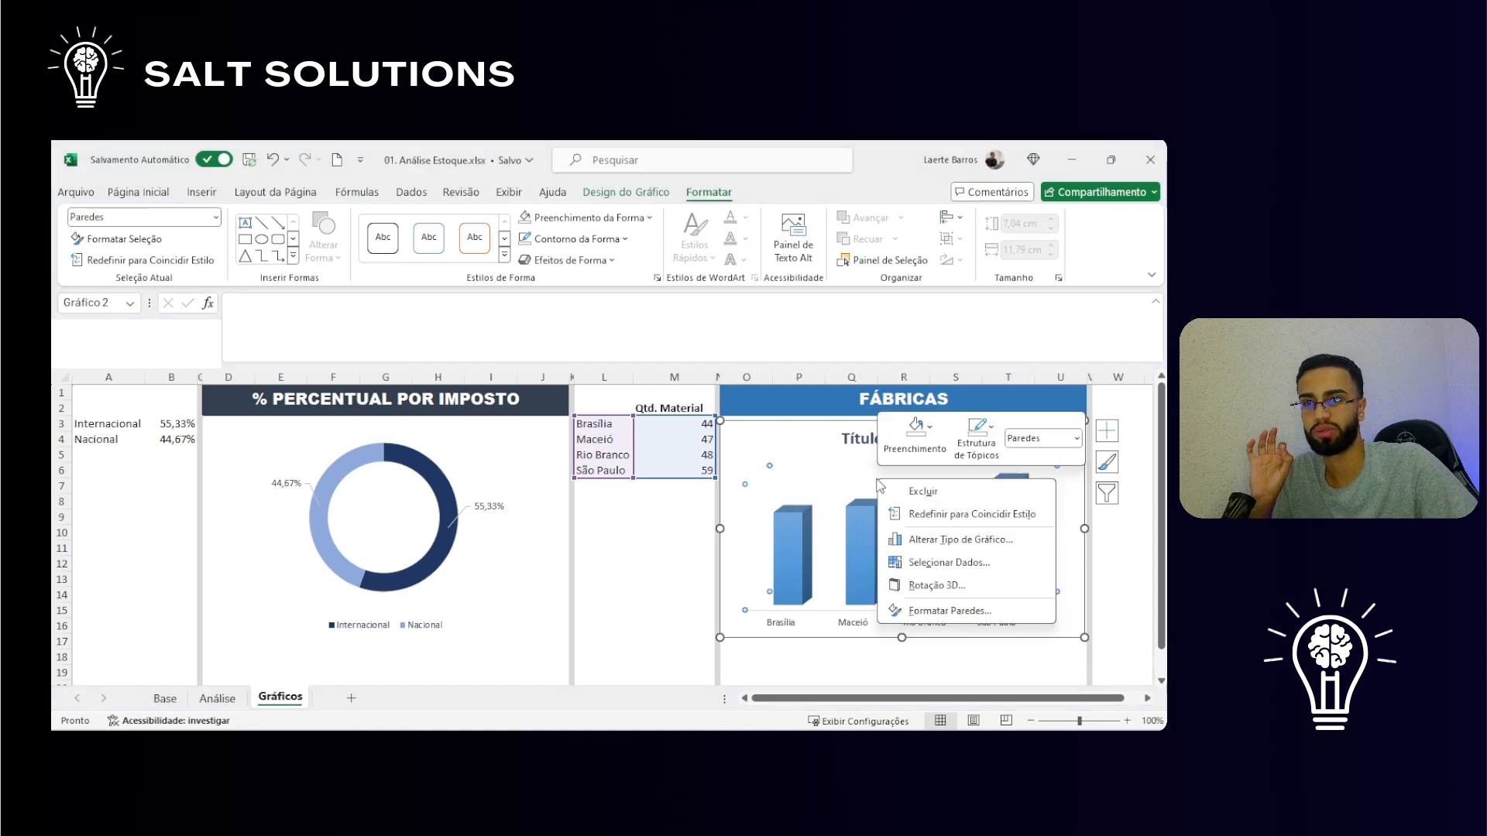
pyautogui.click(932, 563)
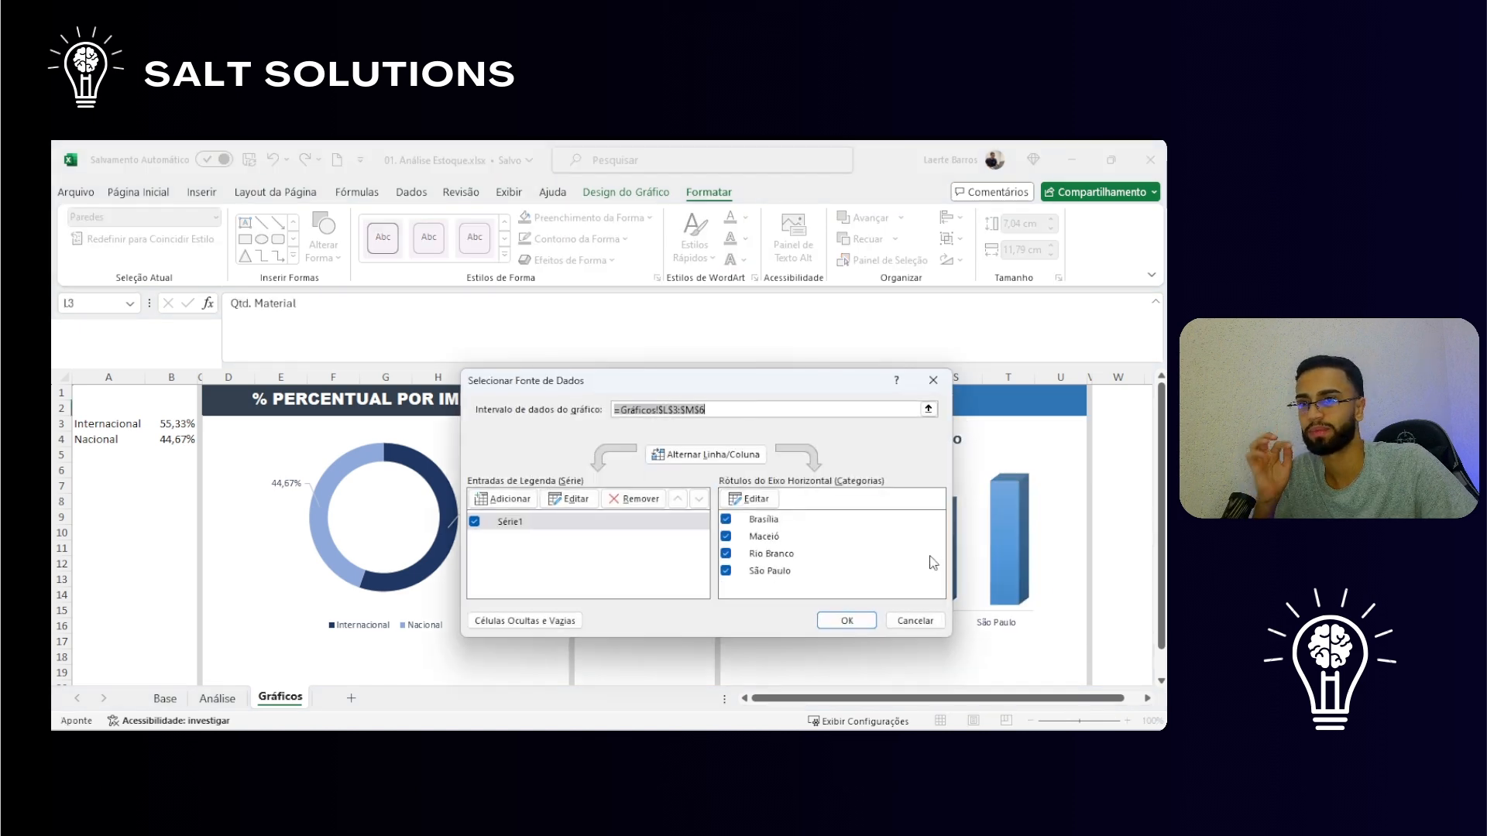
pyautogui.click(582, 500)
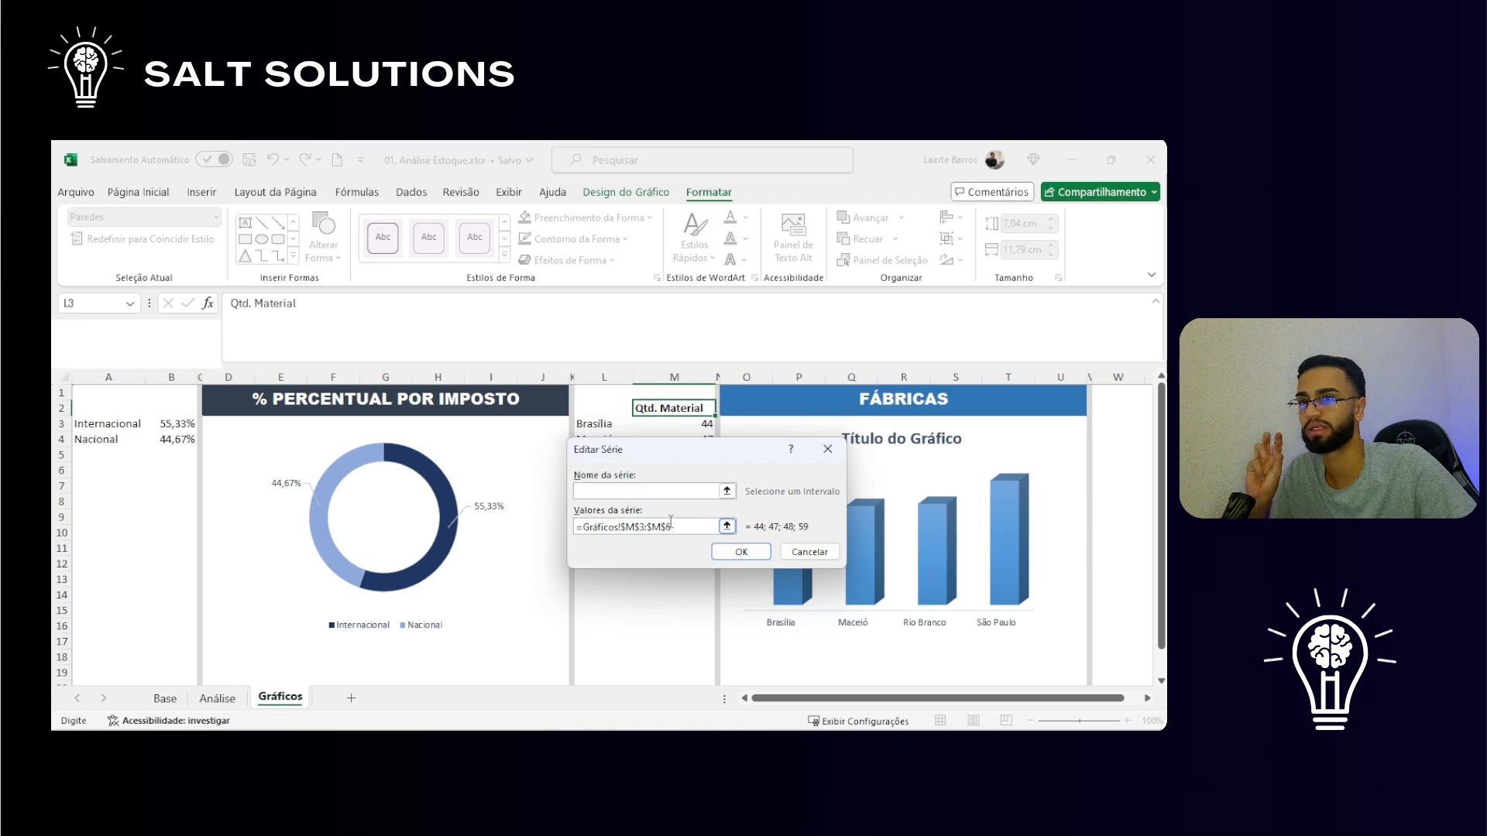
pyautogui.click(687, 410)
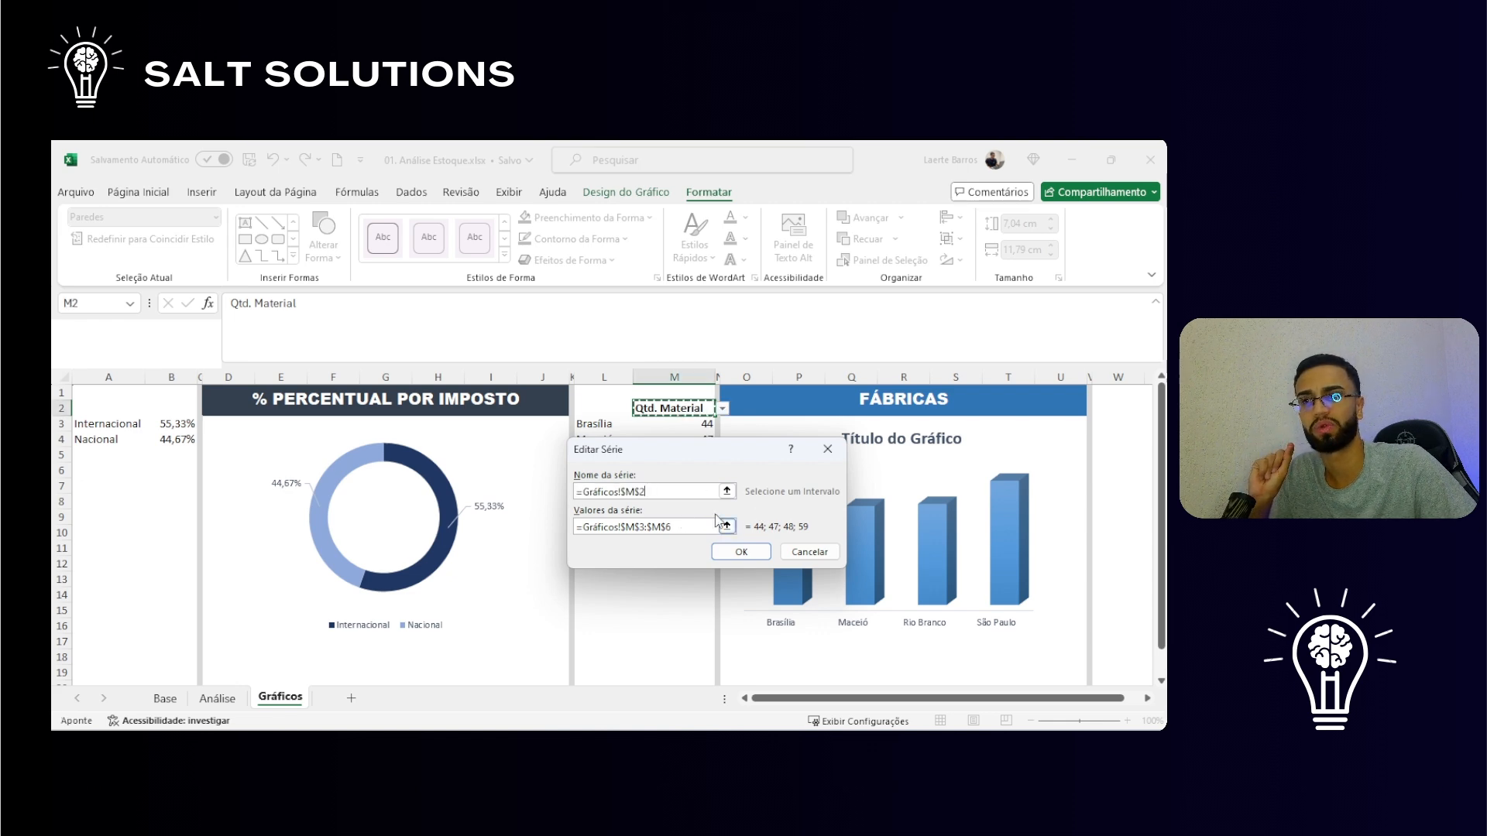
pyautogui.click(736, 553)
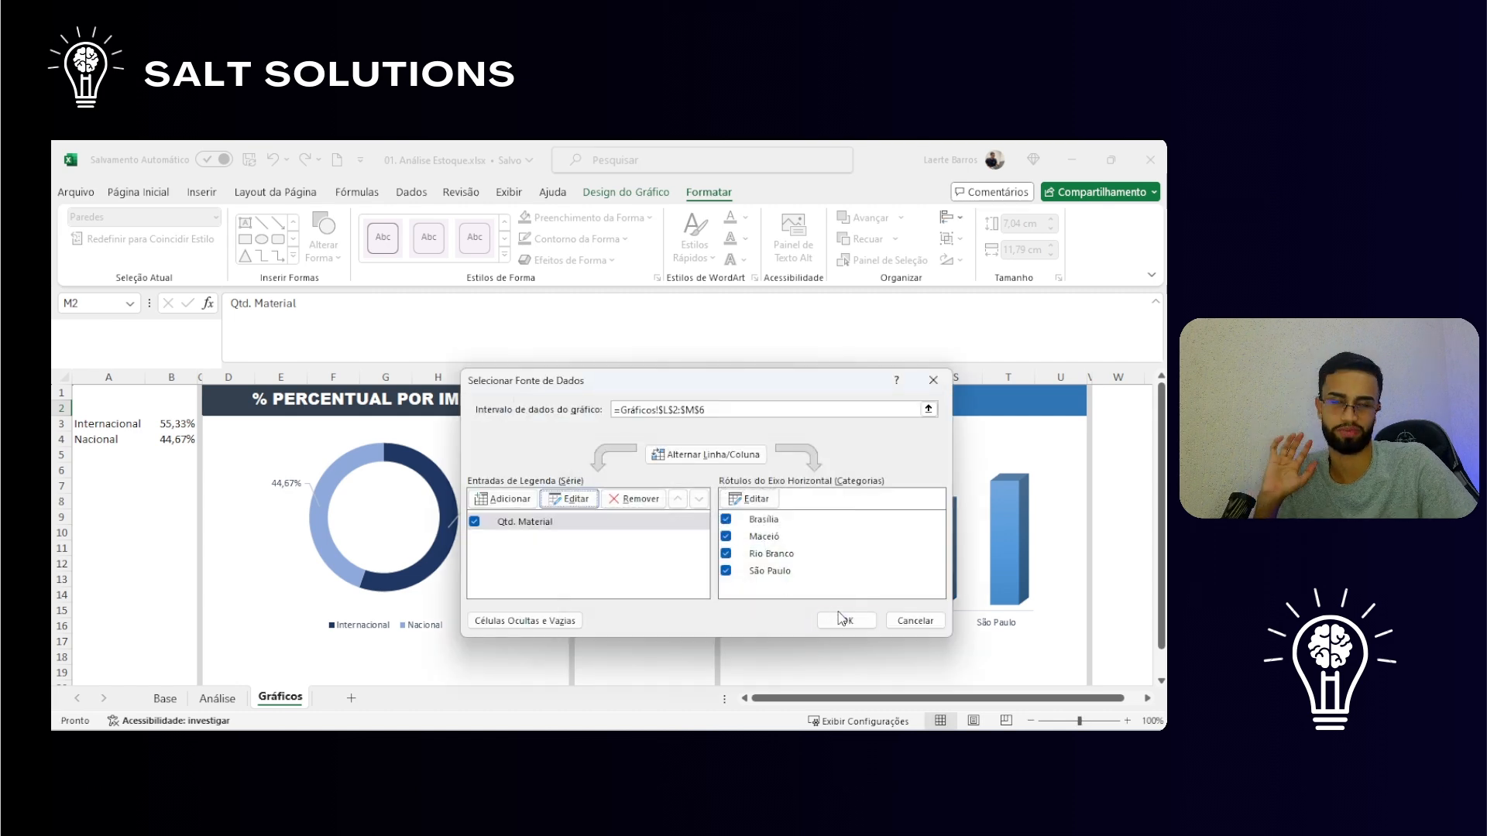
# Step: Clear the series name, link it to cell M2 again and accept the chart's data source
pyautogui.click(558, 502)
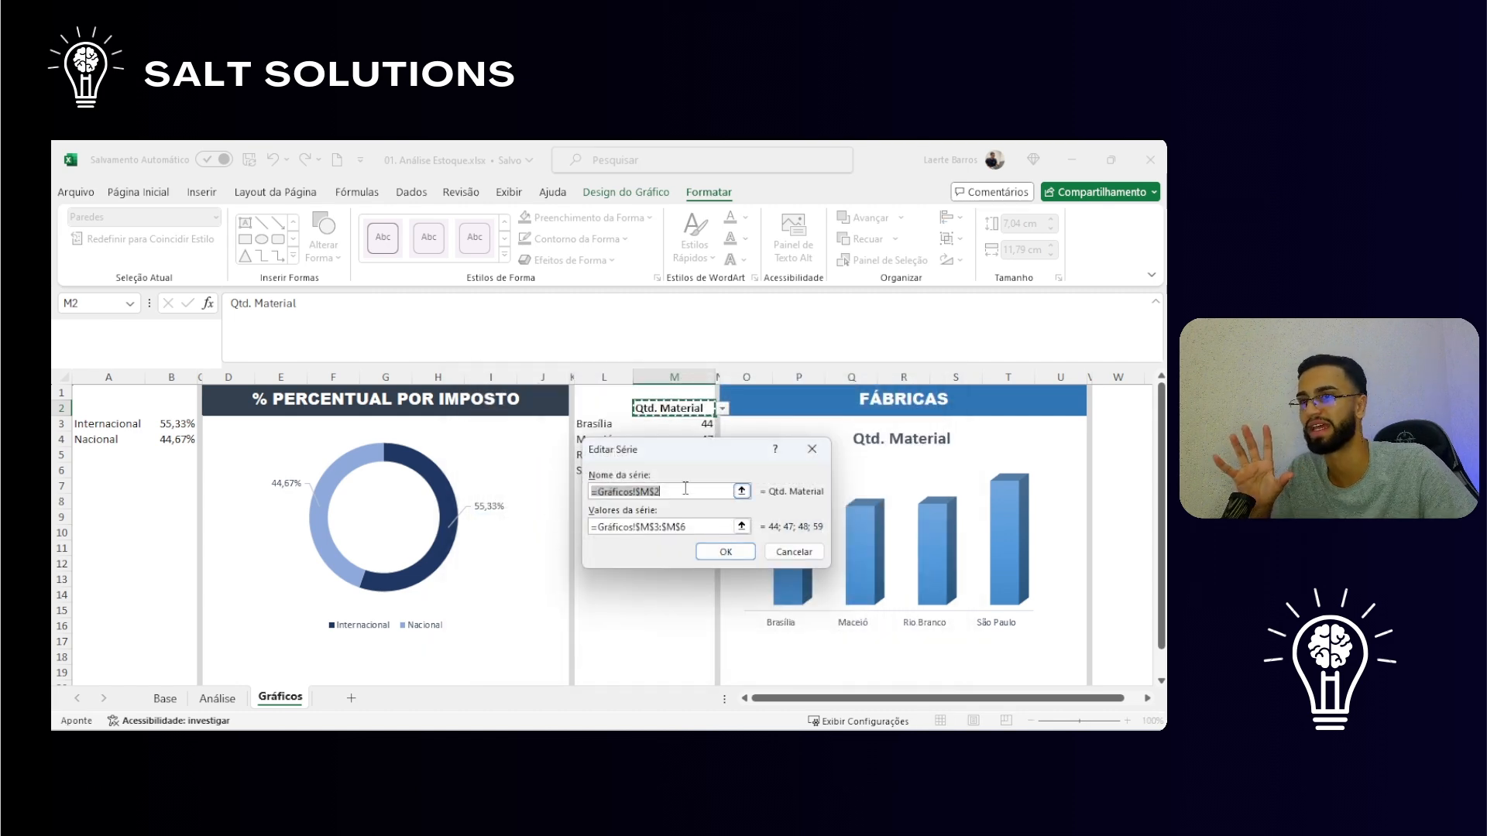
pyautogui.press('BackSpace')
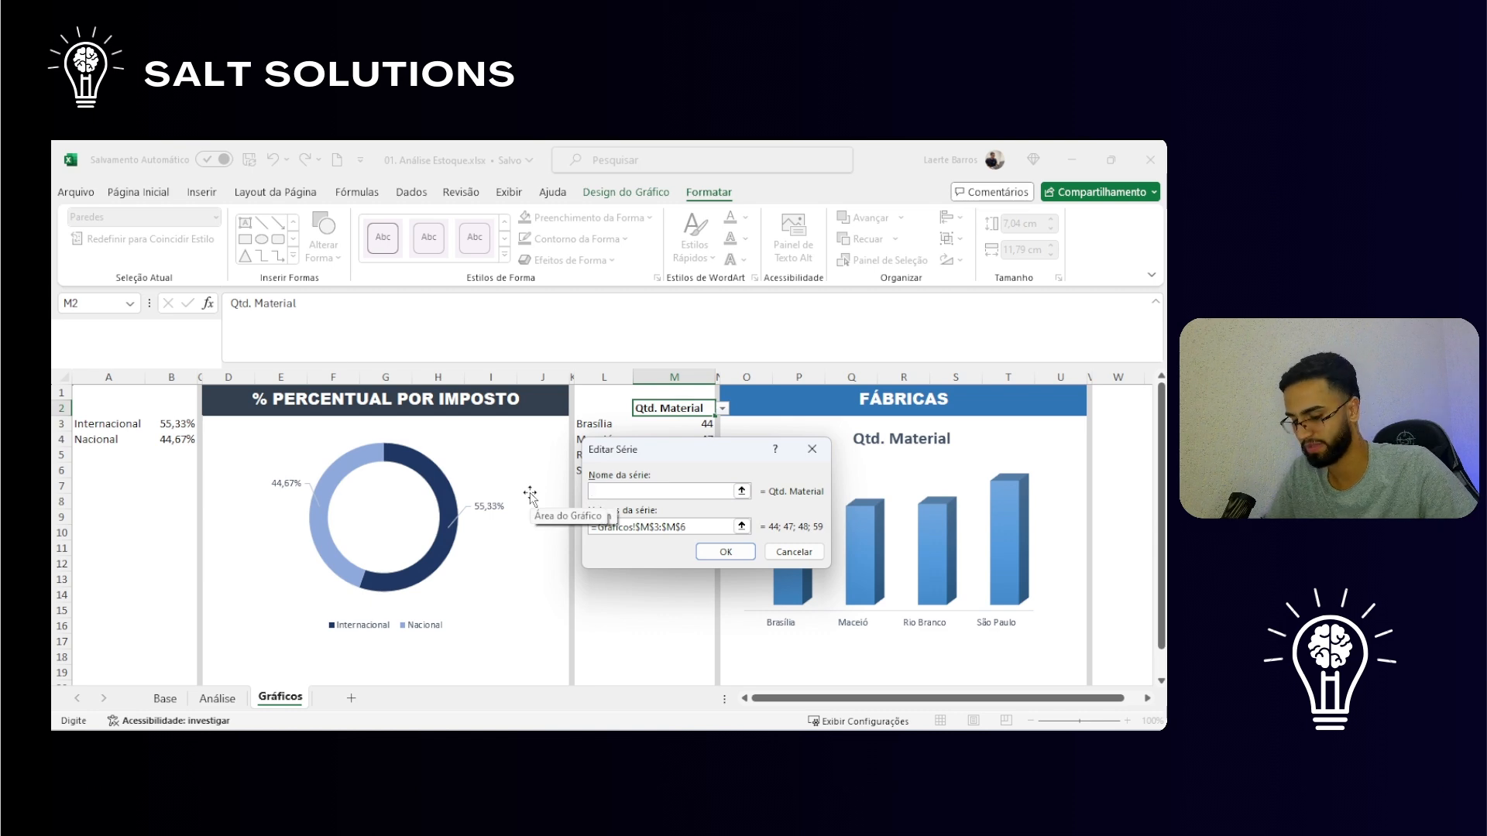
pyautogui.click(671, 409)
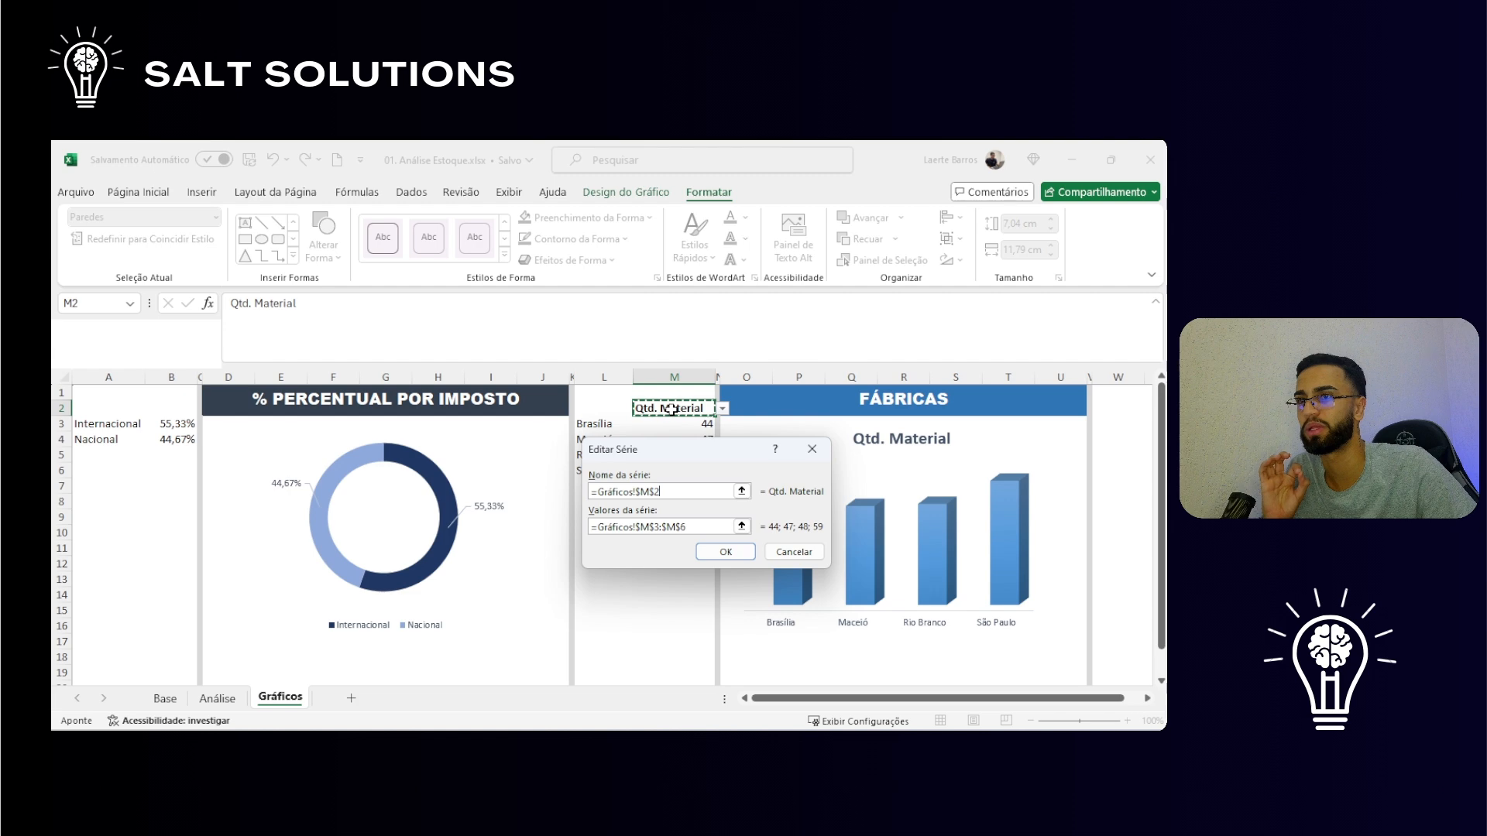
pyautogui.click(725, 551)
pyautogui.click(841, 621)
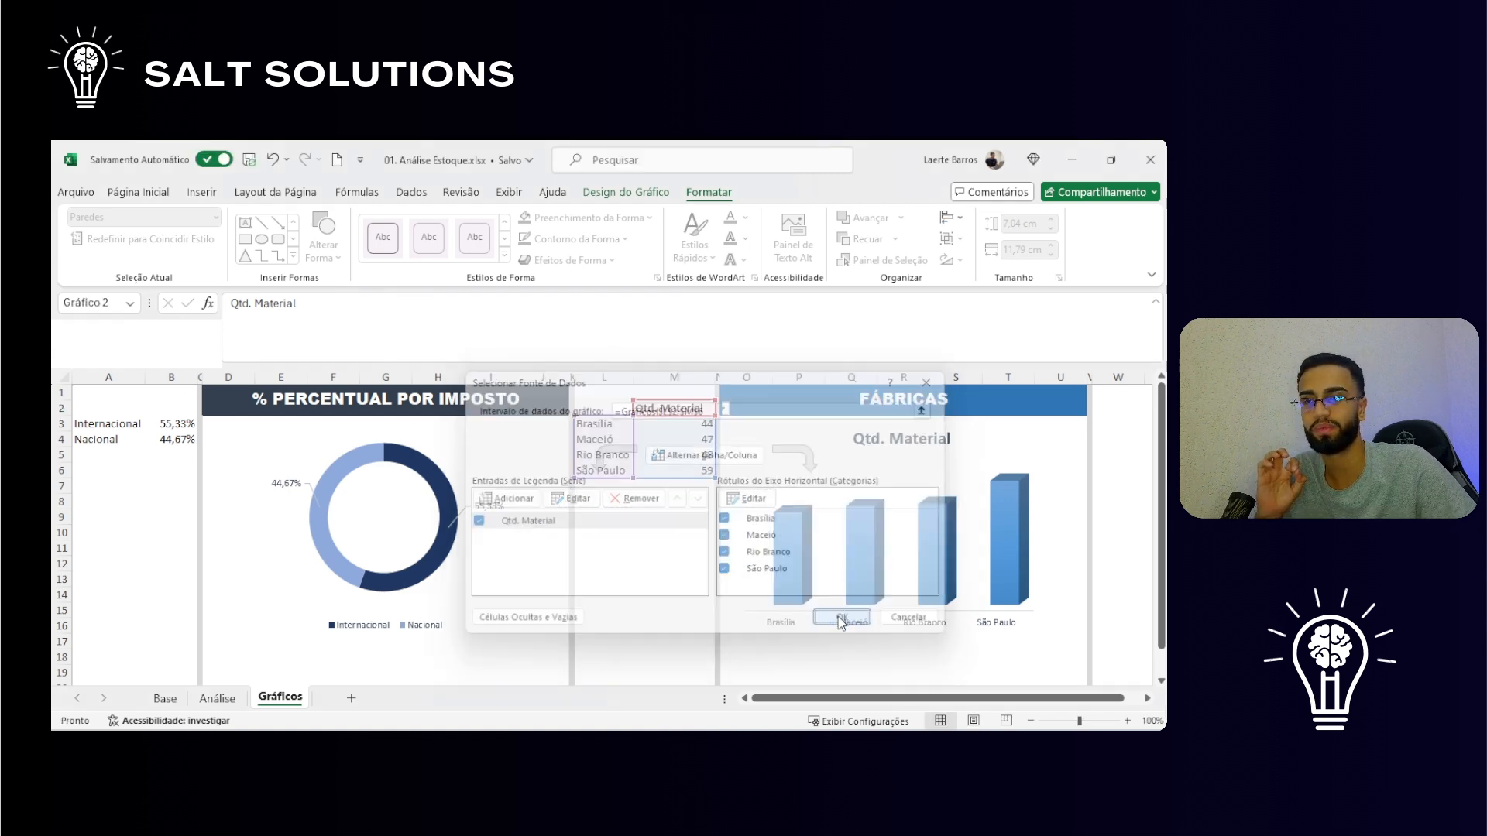
# Step: Check the linked chart title by switching M2 to Qtd. Estoque, Media Estoque and back to Qtd. Material
pyautogui.click(608, 595)
pyautogui.click(679, 408)
pyautogui.click(723, 408)
pyautogui.click(690, 438)
pyautogui.click(723, 408)
pyautogui.click(691, 450)
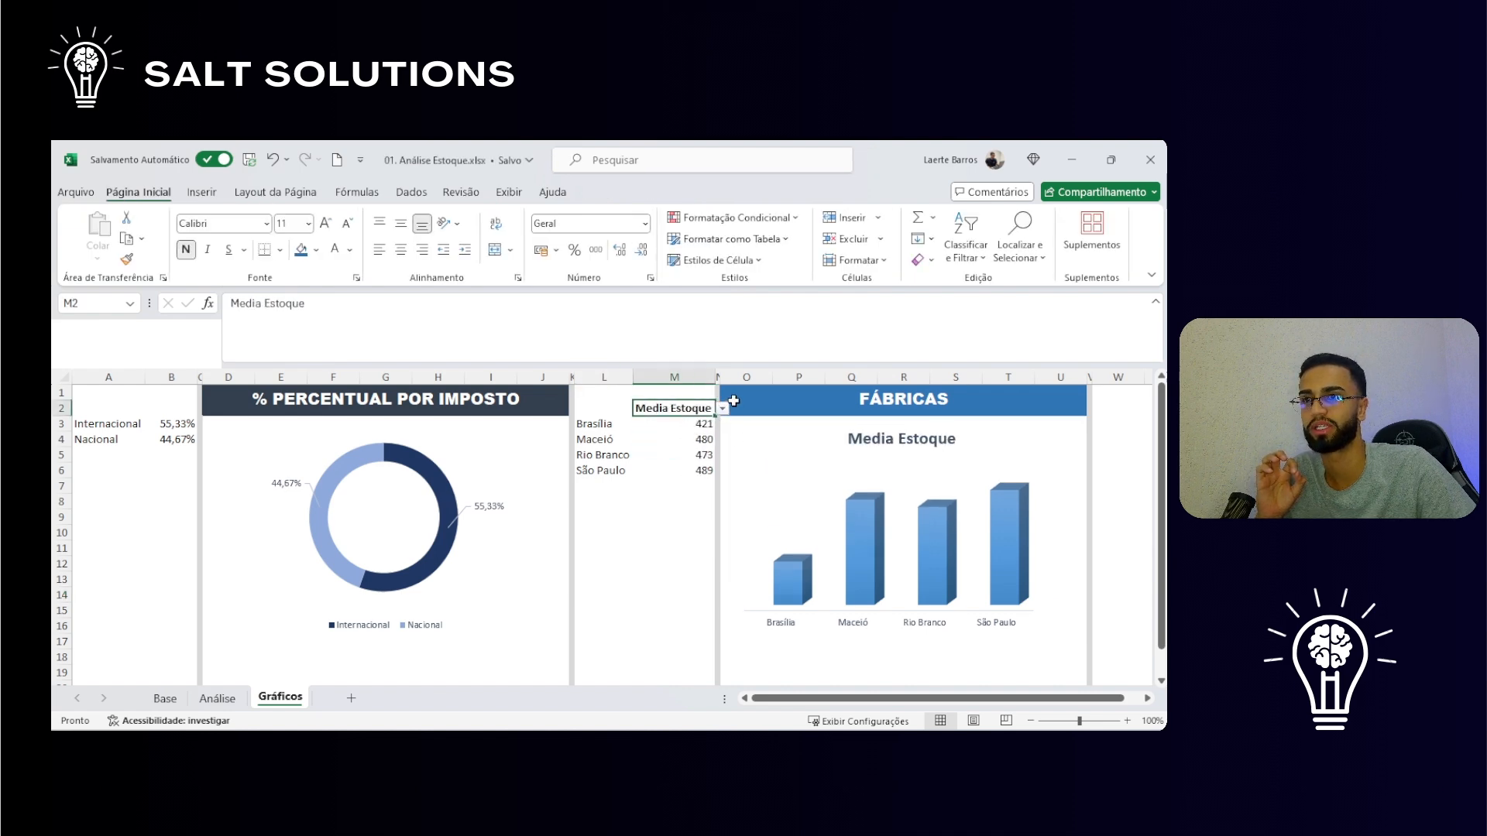
pyautogui.click(722, 408)
pyautogui.click(674, 423)
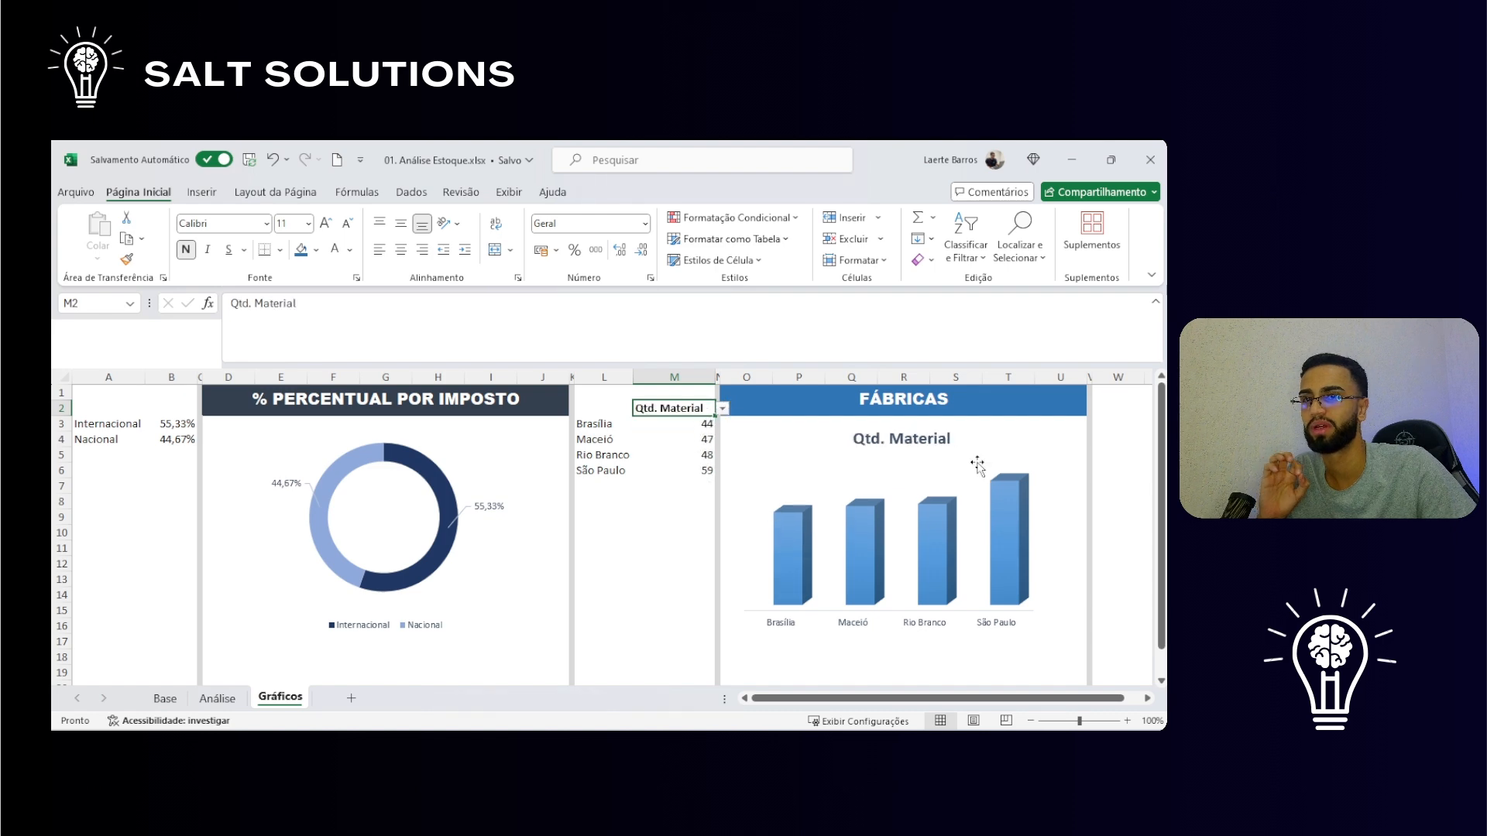
# Step: Add data labels to the FÁBRICAS column chart
pyautogui.click(1049, 463)
pyautogui.click(1057, 448)
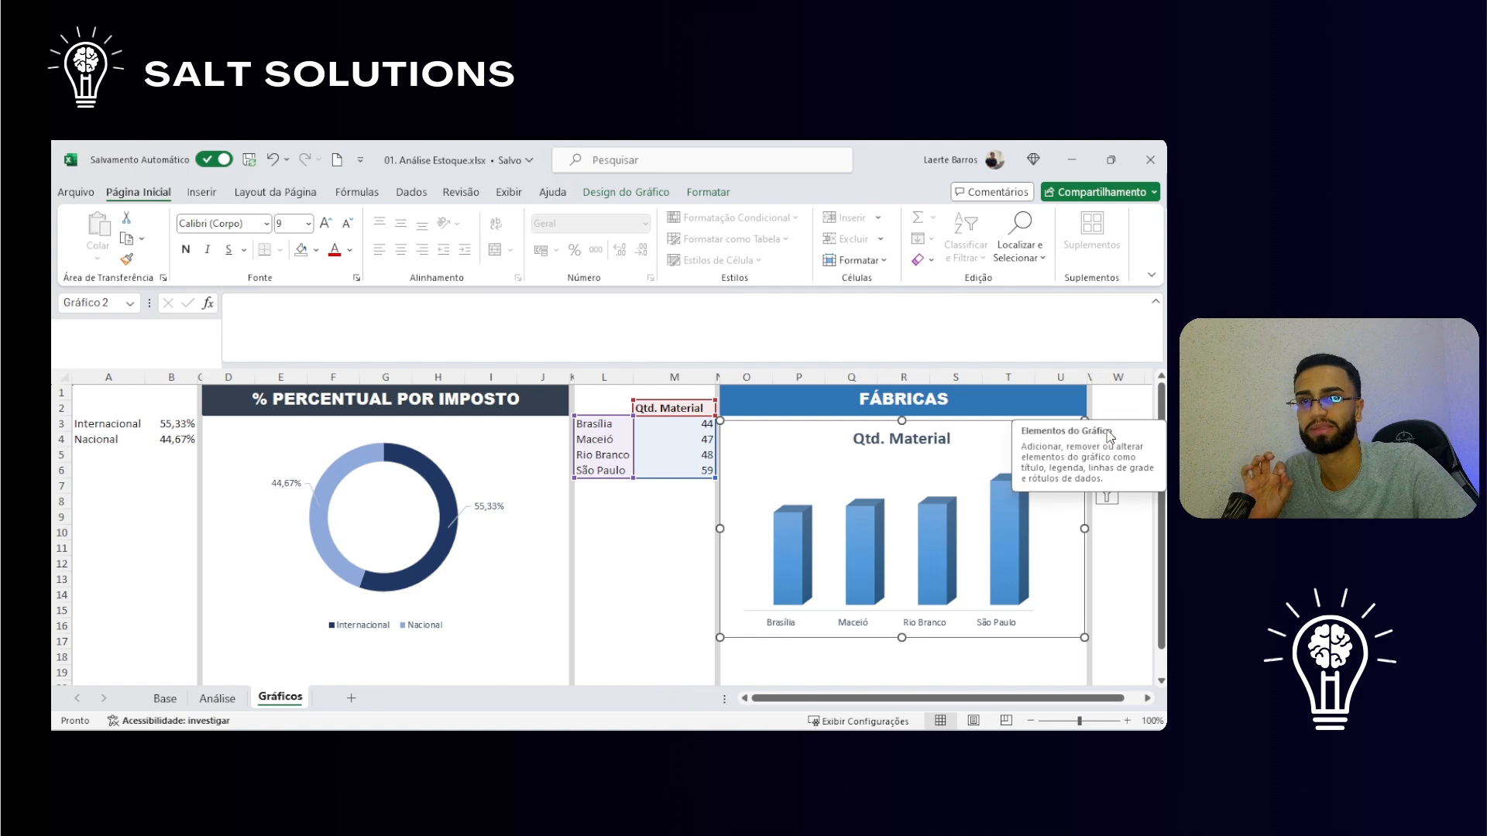
pyautogui.click(1062, 529)
pyautogui.click(1107, 431)
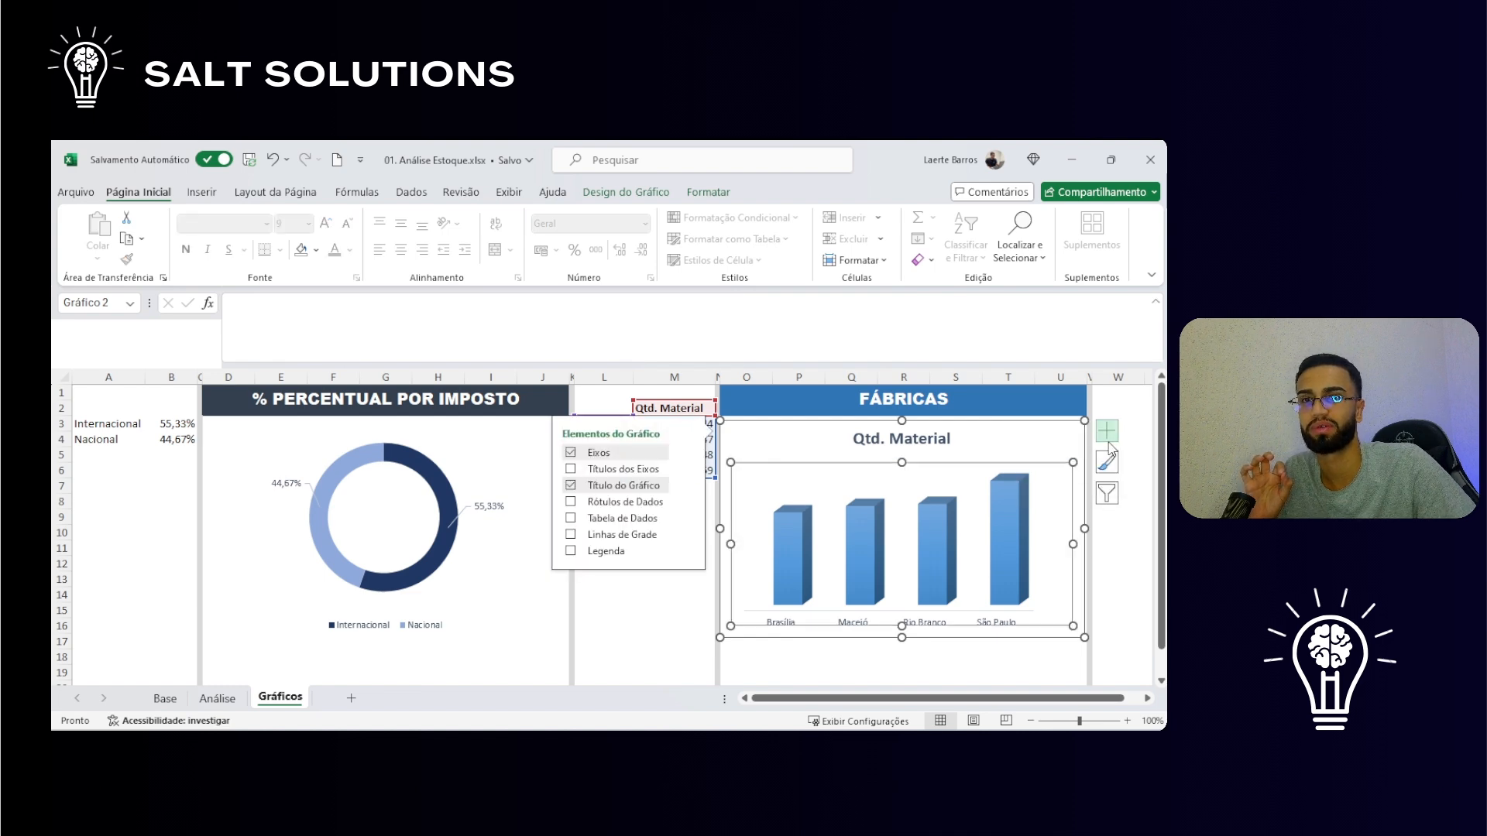
pyautogui.click(571, 502)
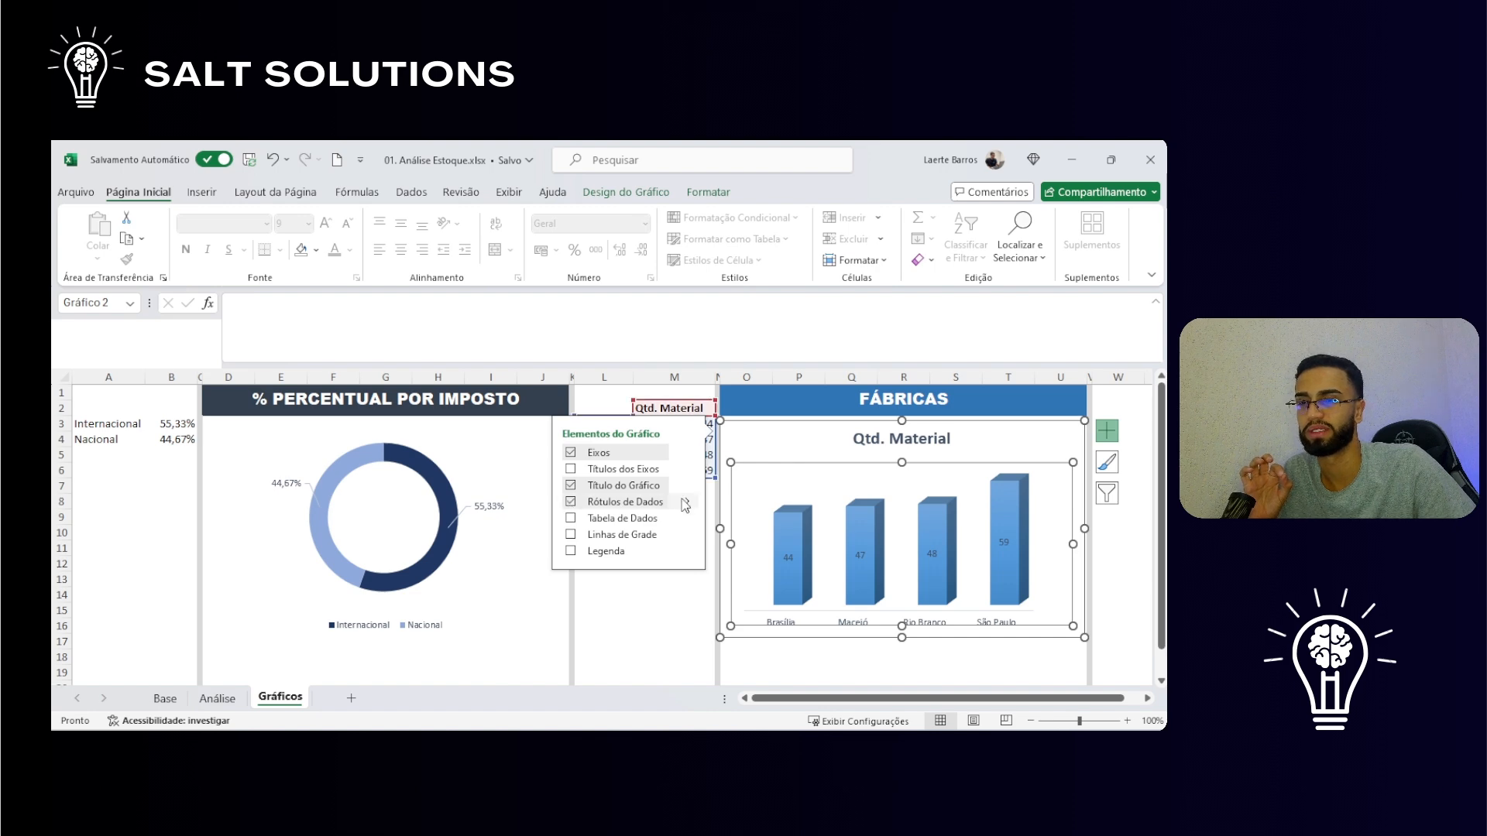
pyautogui.click(746, 533)
pyautogui.doubleClick(787, 557)
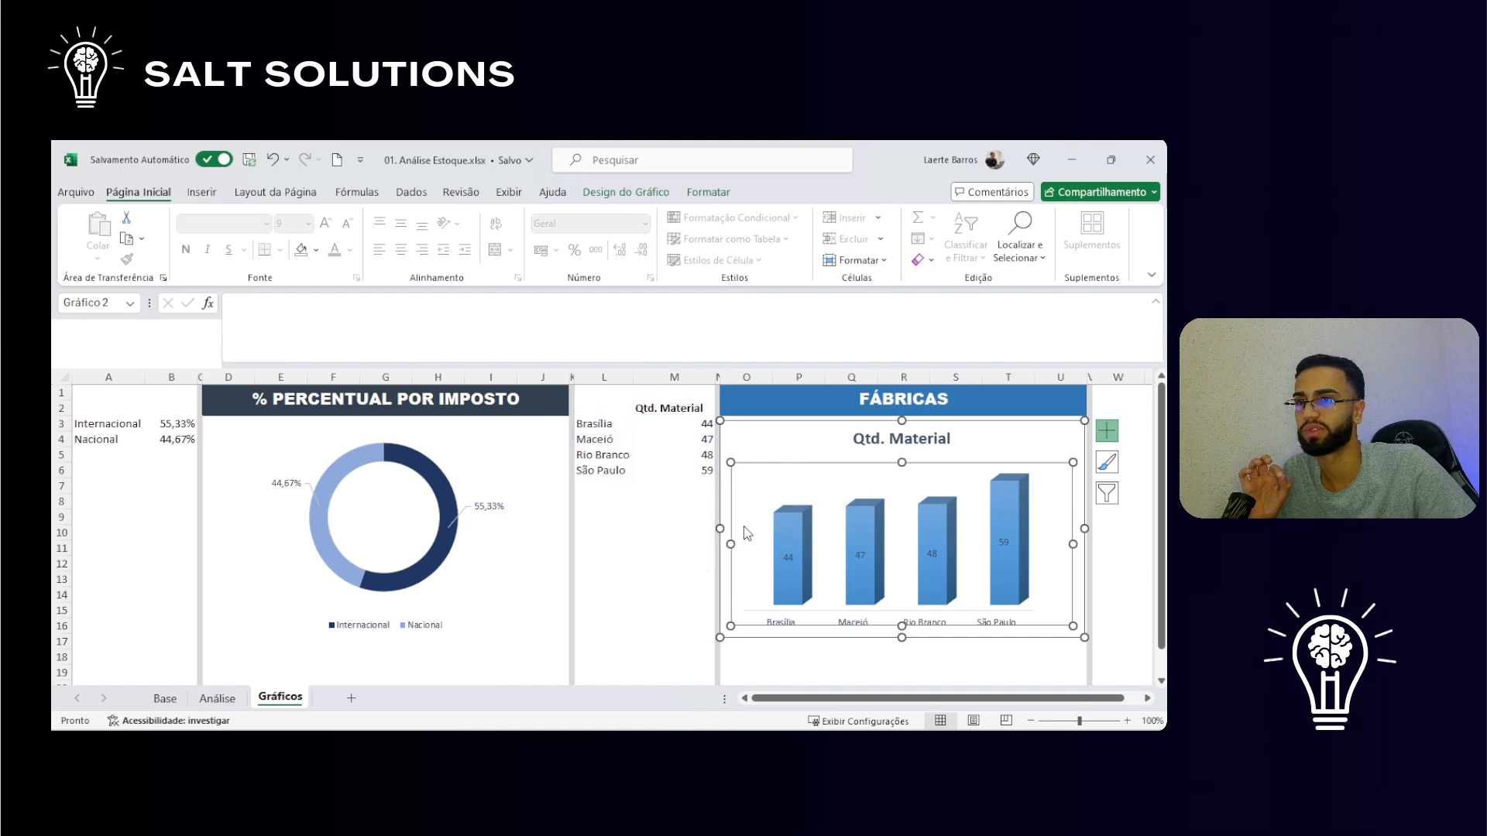
pyautogui.scroll(-1, 1038, 620)
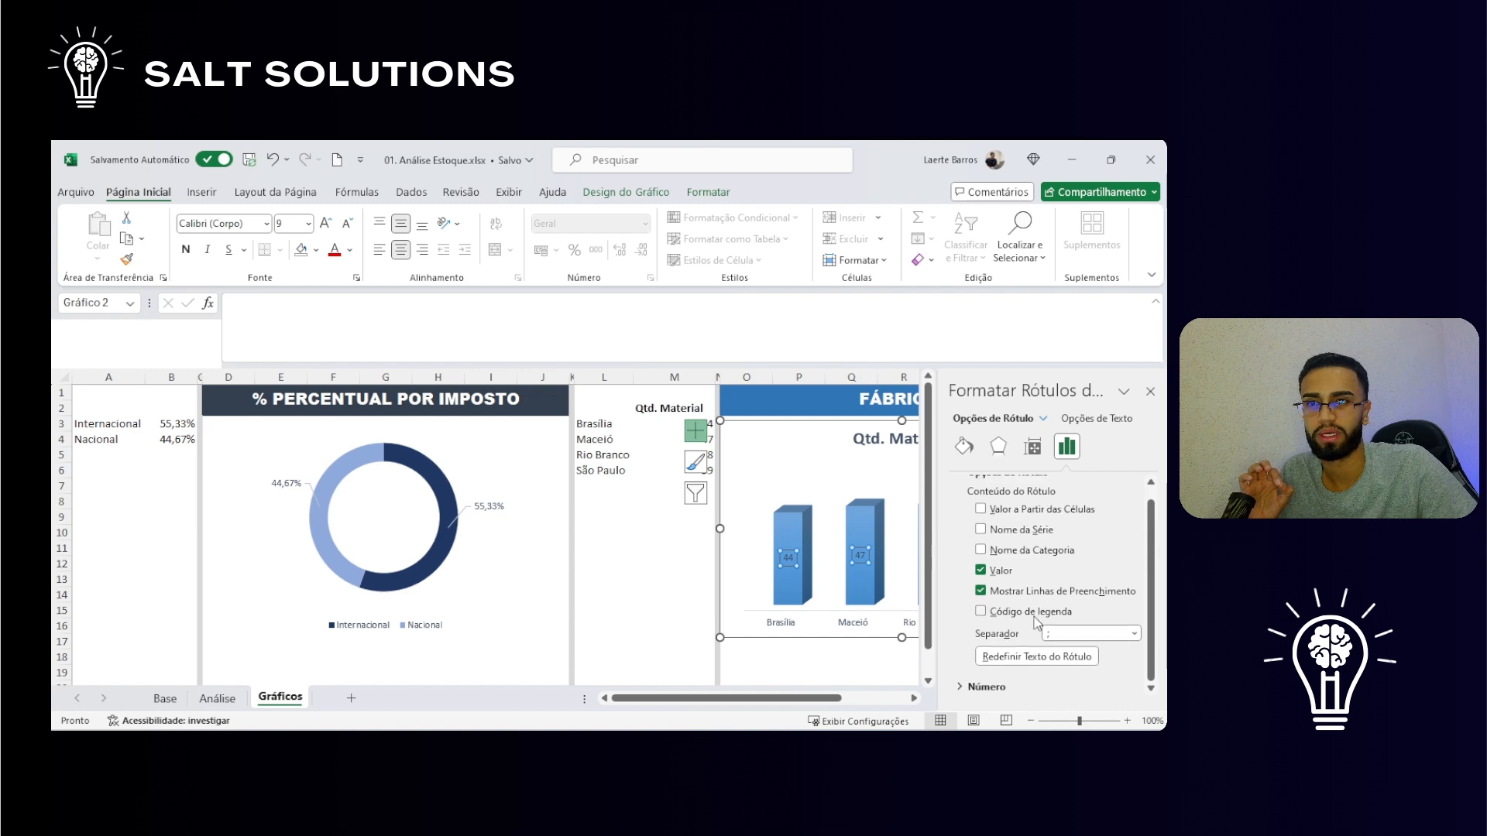
pyautogui.click(1150, 391)
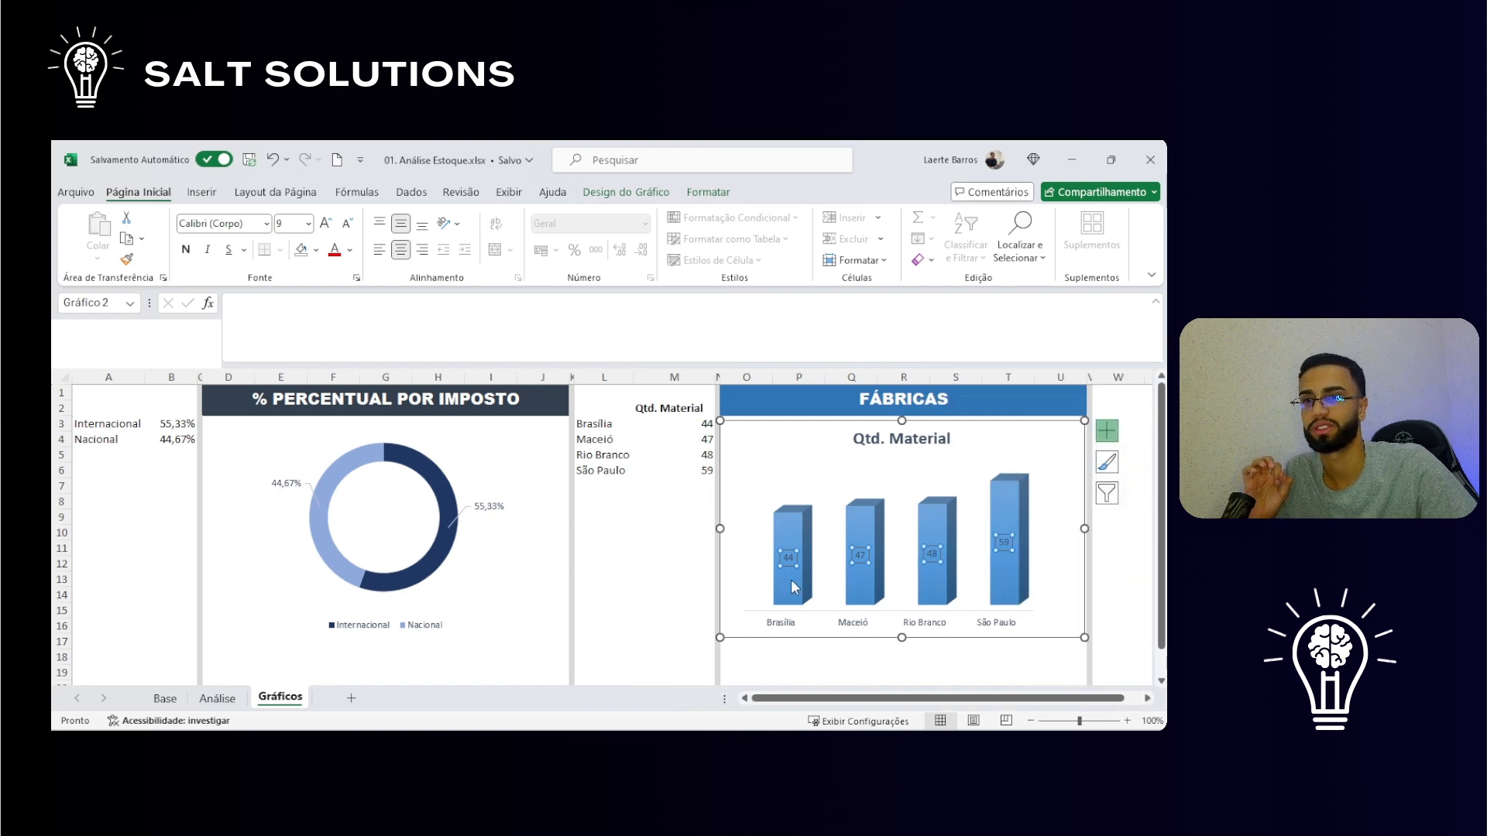
# Step: Move the data labels of Brasília, Maceió, Rio Branco and São Paulo one by one to just above their columns
pyautogui.hscroll(1, 939, 698)
pyautogui.click(1121, 564)
pyautogui.click(744, 560)
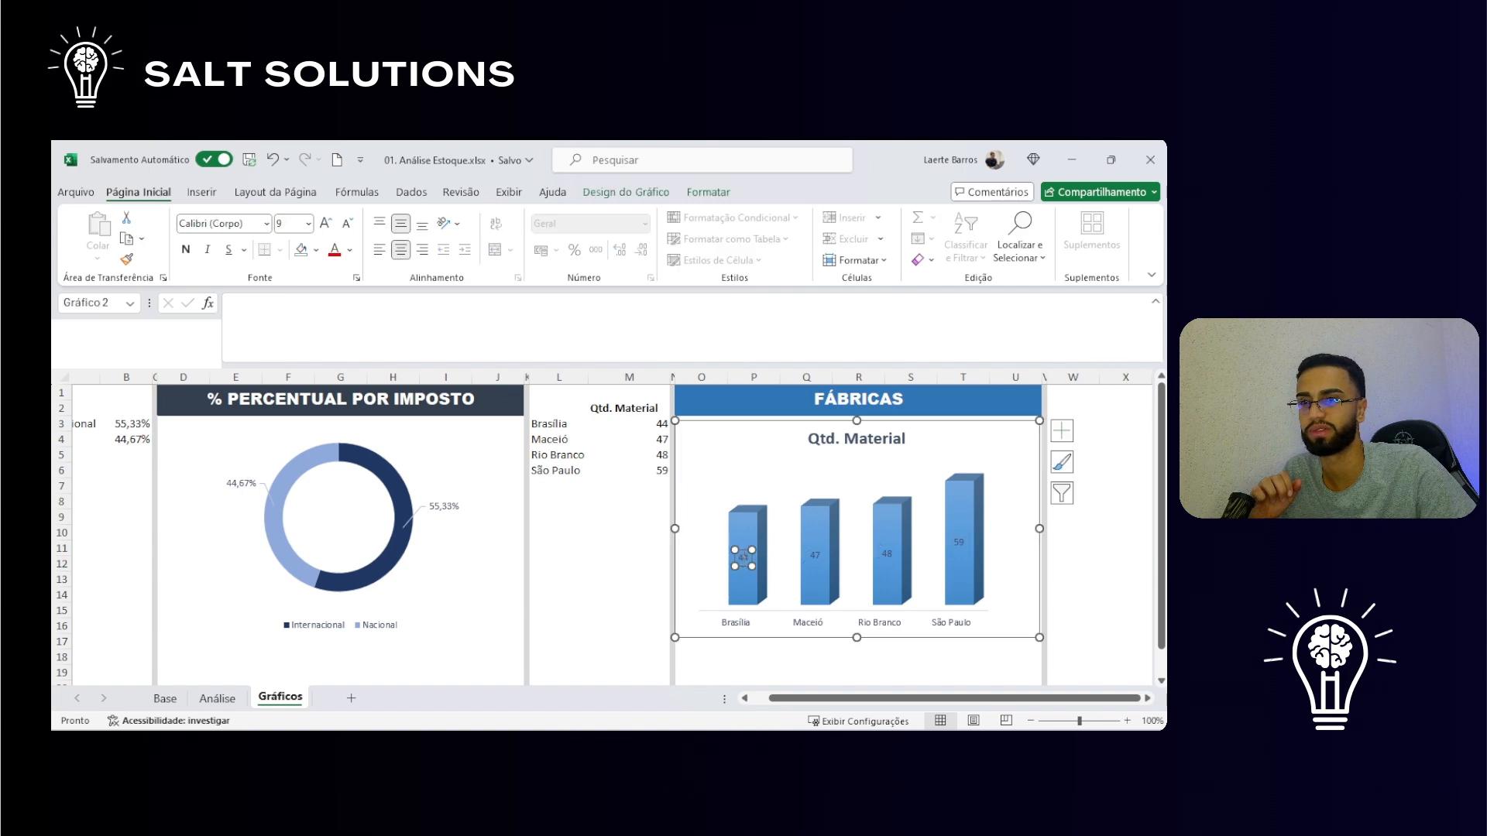
pyautogui.moveTo(735, 558); pyautogui.dragTo(744, 483)
pyautogui.click(815, 555)
pyautogui.moveTo(815, 549); pyautogui.dragTo(819, 478)
pyautogui.click(887, 554)
pyautogui.moveTo(889, 546); pyautogui.dragTo(895, 477)
pyautogui.click(959, 542)
pyautogui.moveTo(959, 535); pyautogui.dragTo(963, 449)
pyautogui.click(1127, 606)
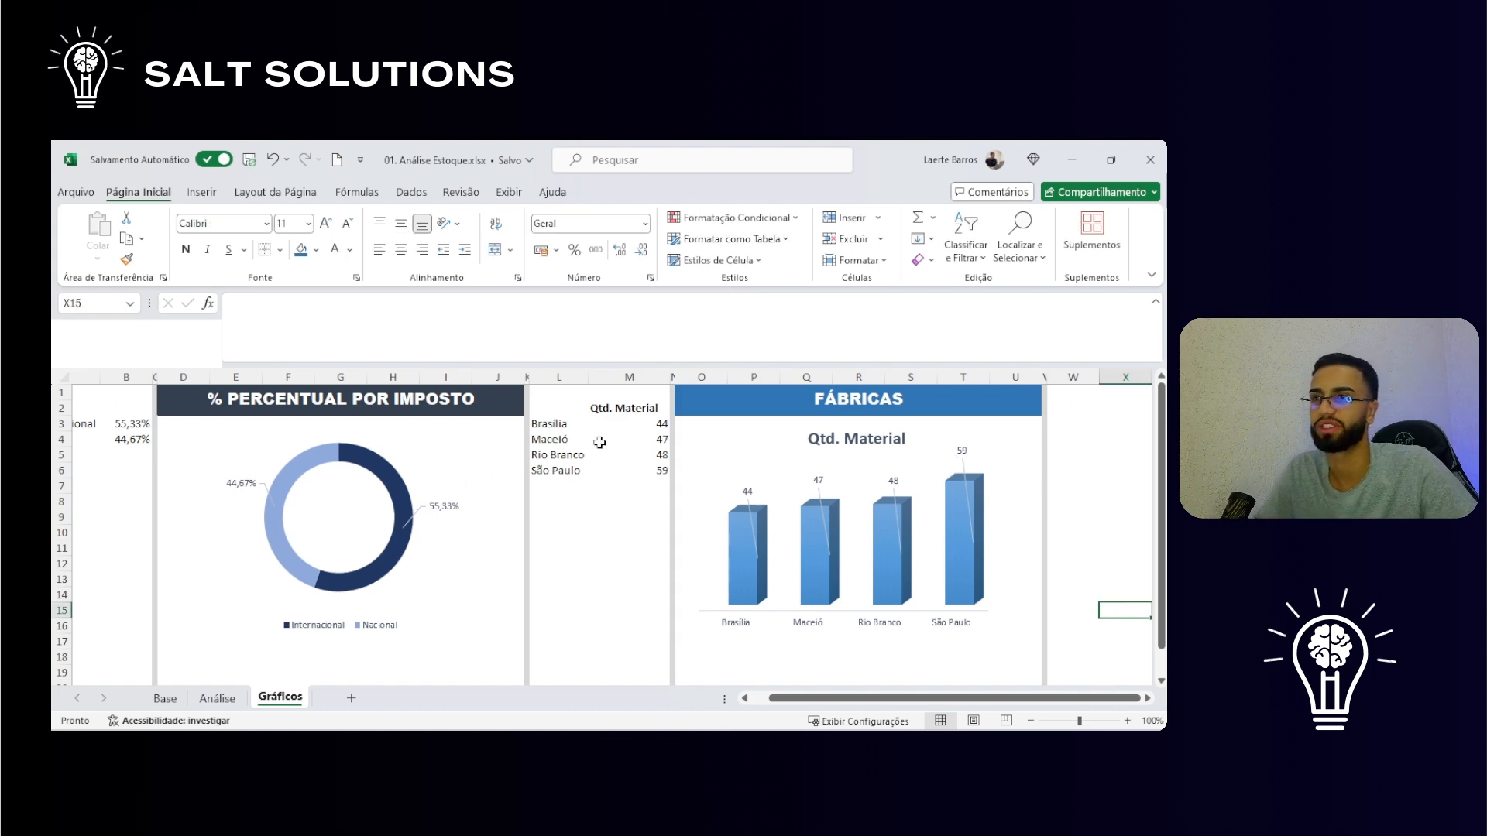
# Step: Switch the M2 drop-down to Qtd. Estoque and then Media Estoque to check the FÁBRICAS chart's title, columns and labels
pyautogui.click(630, 407)
pyautogui.click(679, 408)
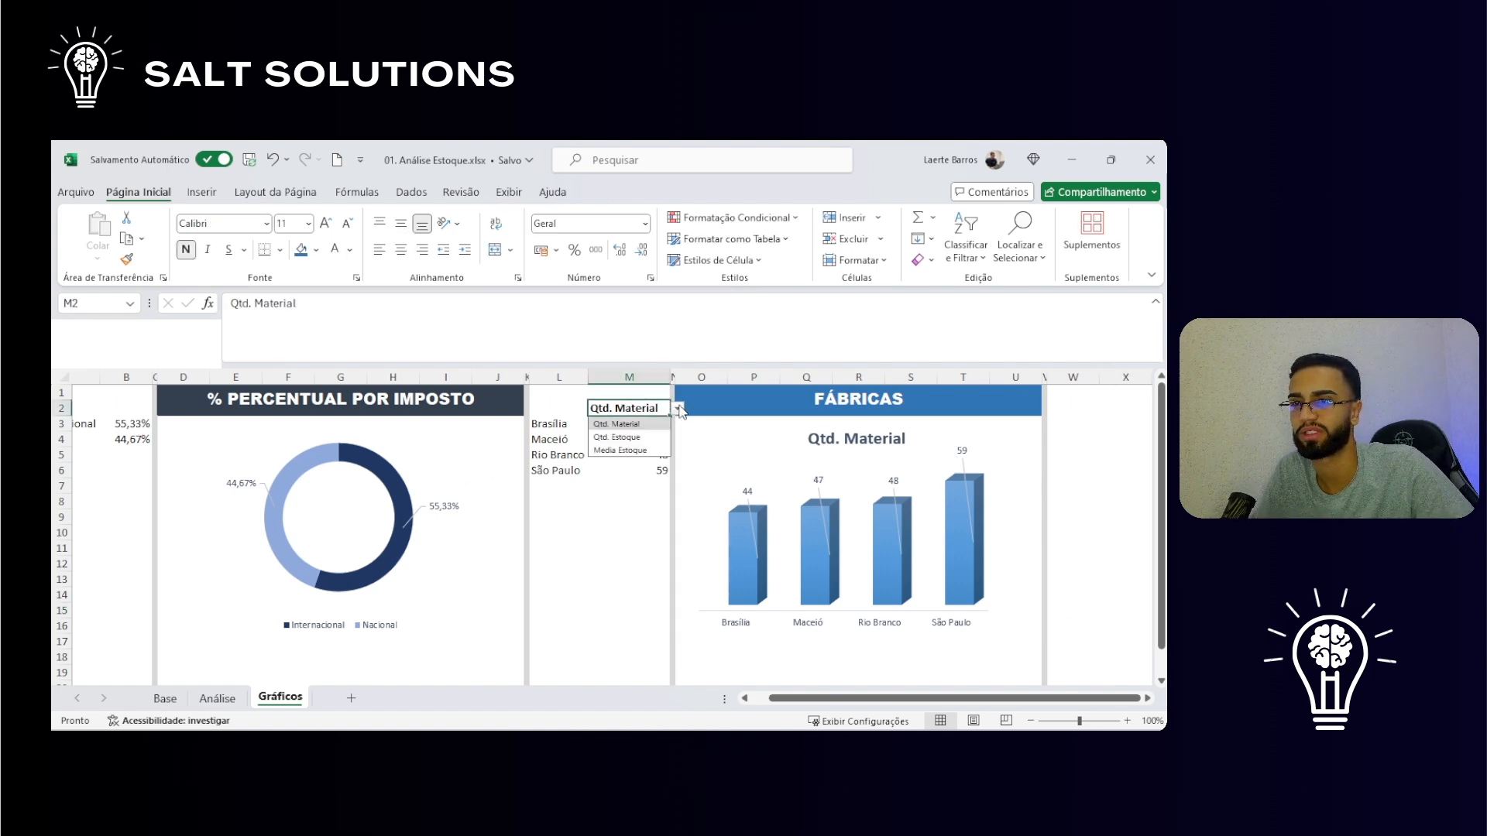
pyautogui.click(650, 437)
pyautogui.click(677, 409)
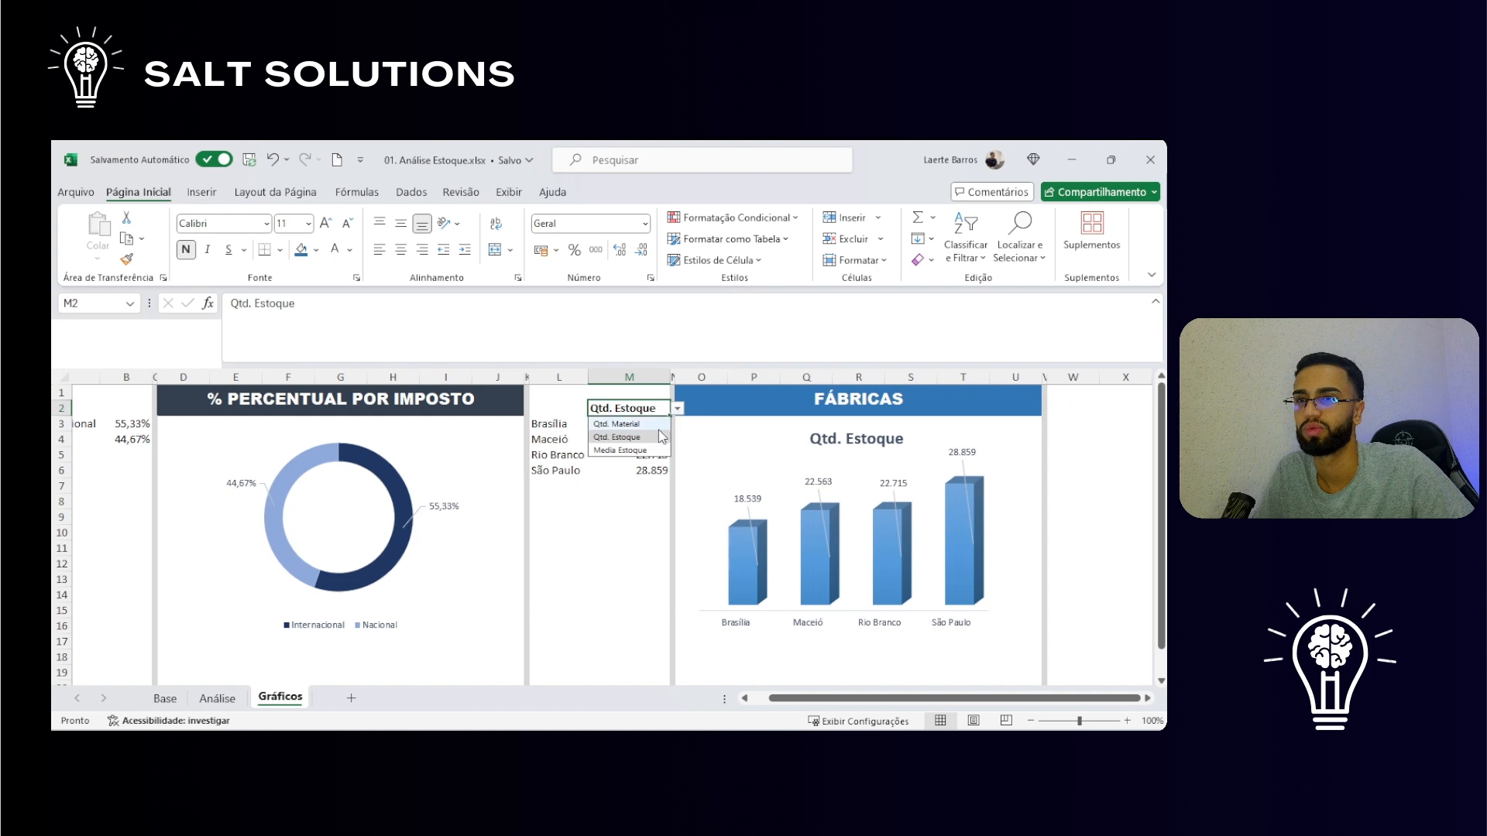
pyautogui.click(642, 451)
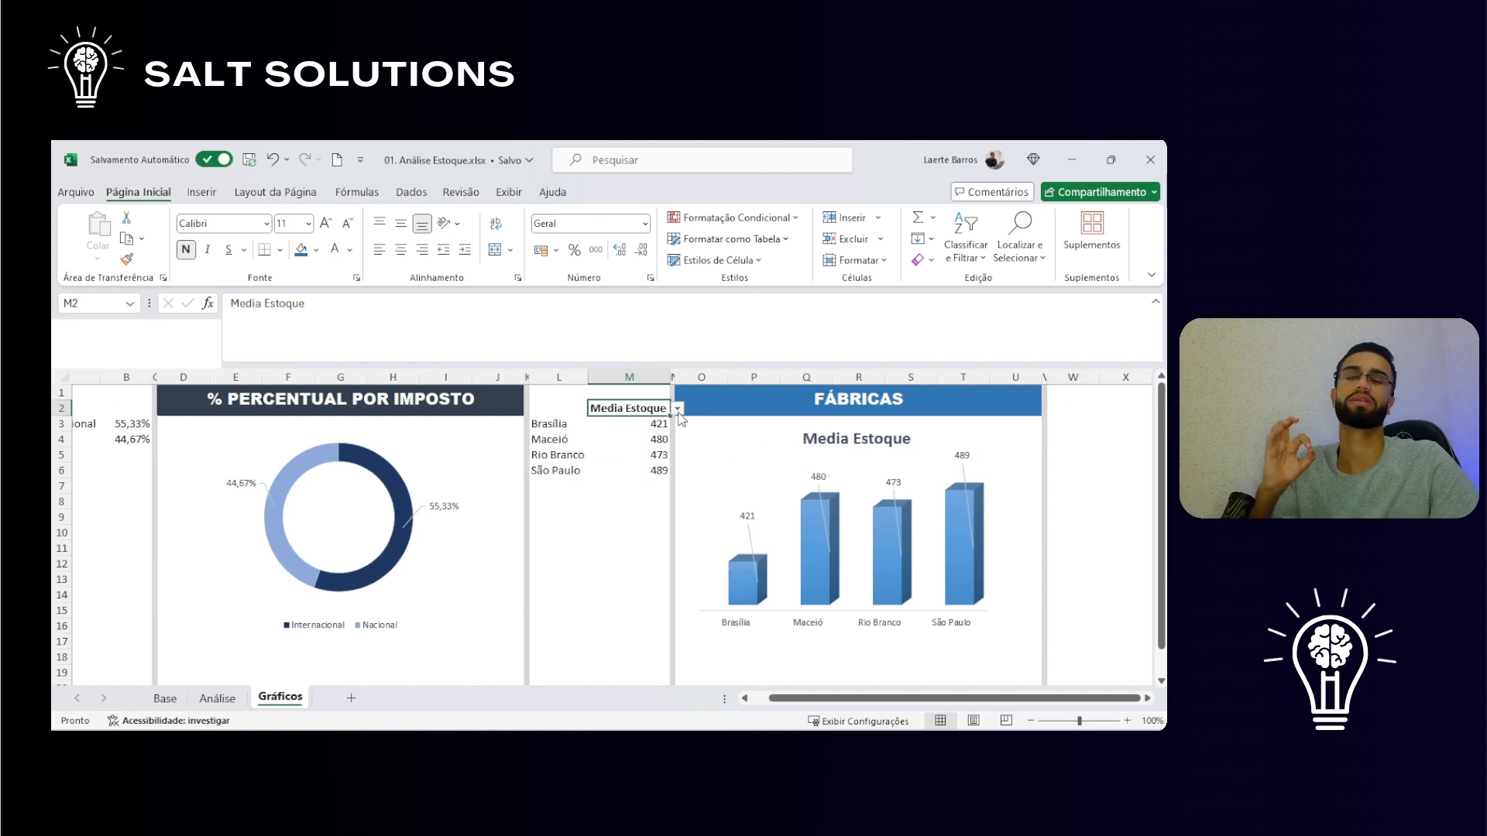
pyautogui.click(587, 547)
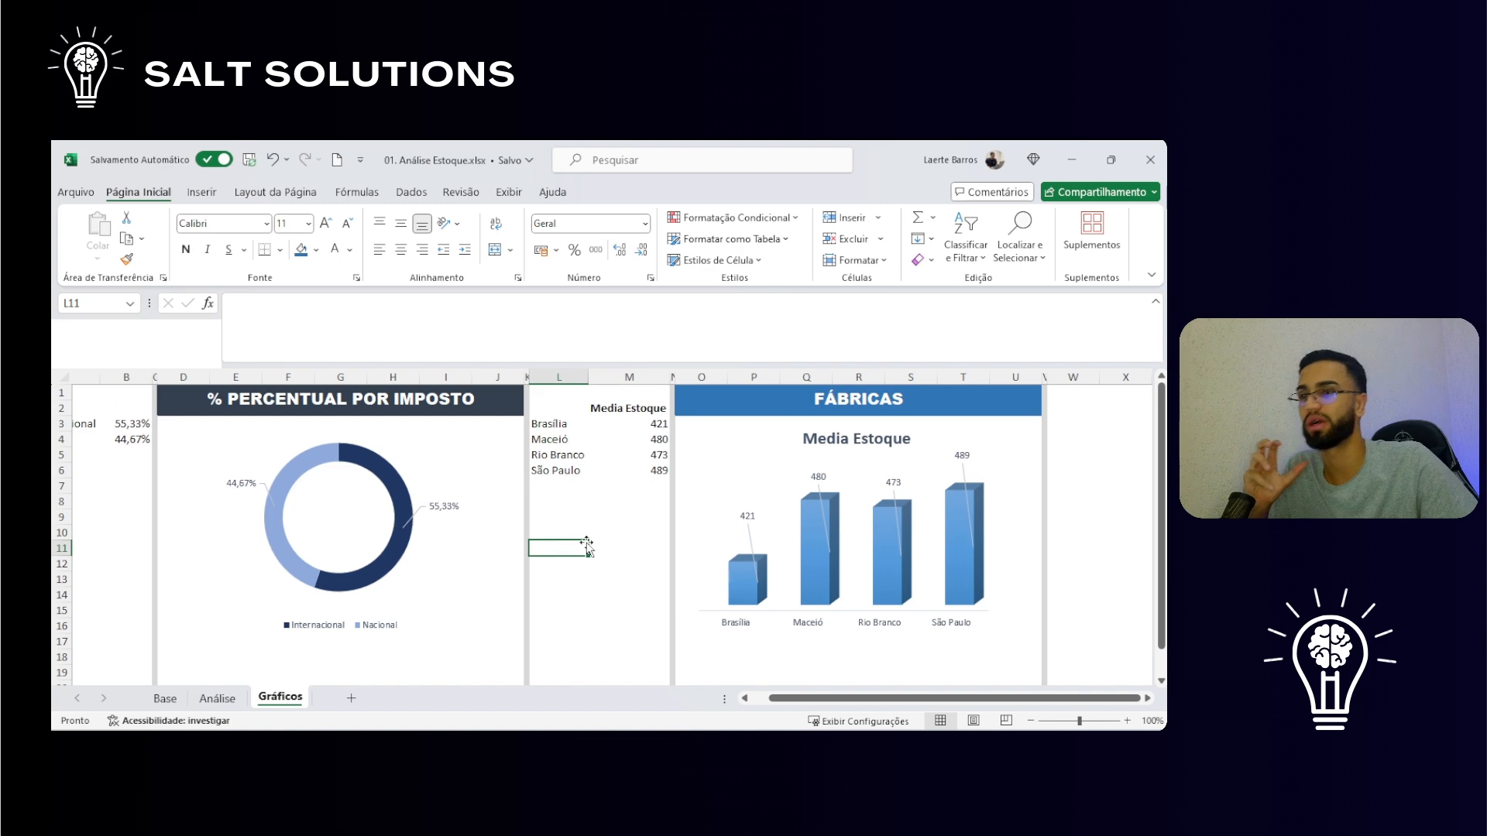
# Step: Review all the summary tables in A1:L16 of the Análise sheet, and return to the charts on the Gráficos sheet
pyautogui.click(217, 699)
pyautogui.moveTo(777, 626); pyautogui.dragTo(102, 392)
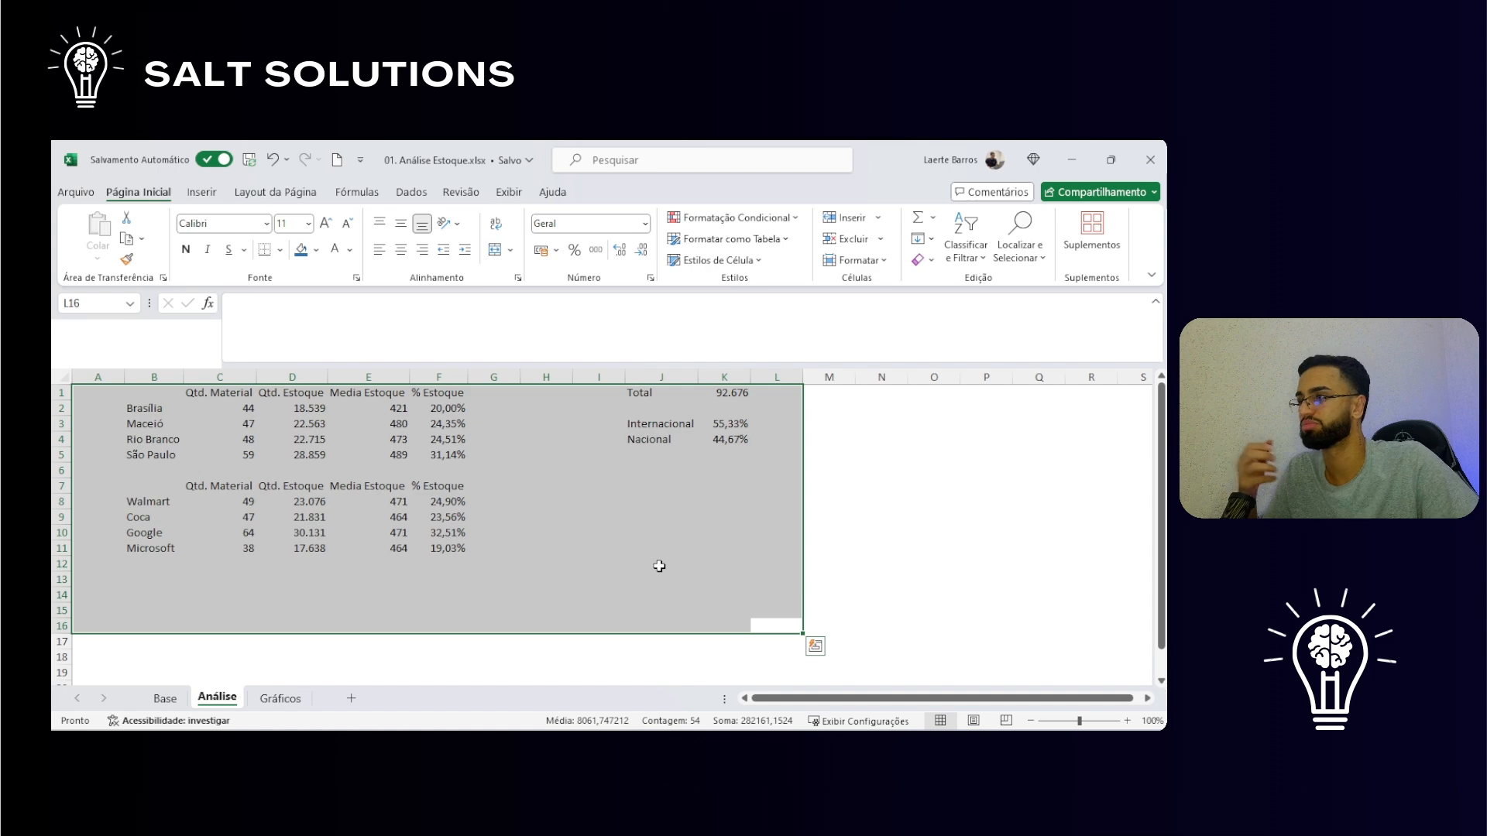
pyautogui.click(285, 699)
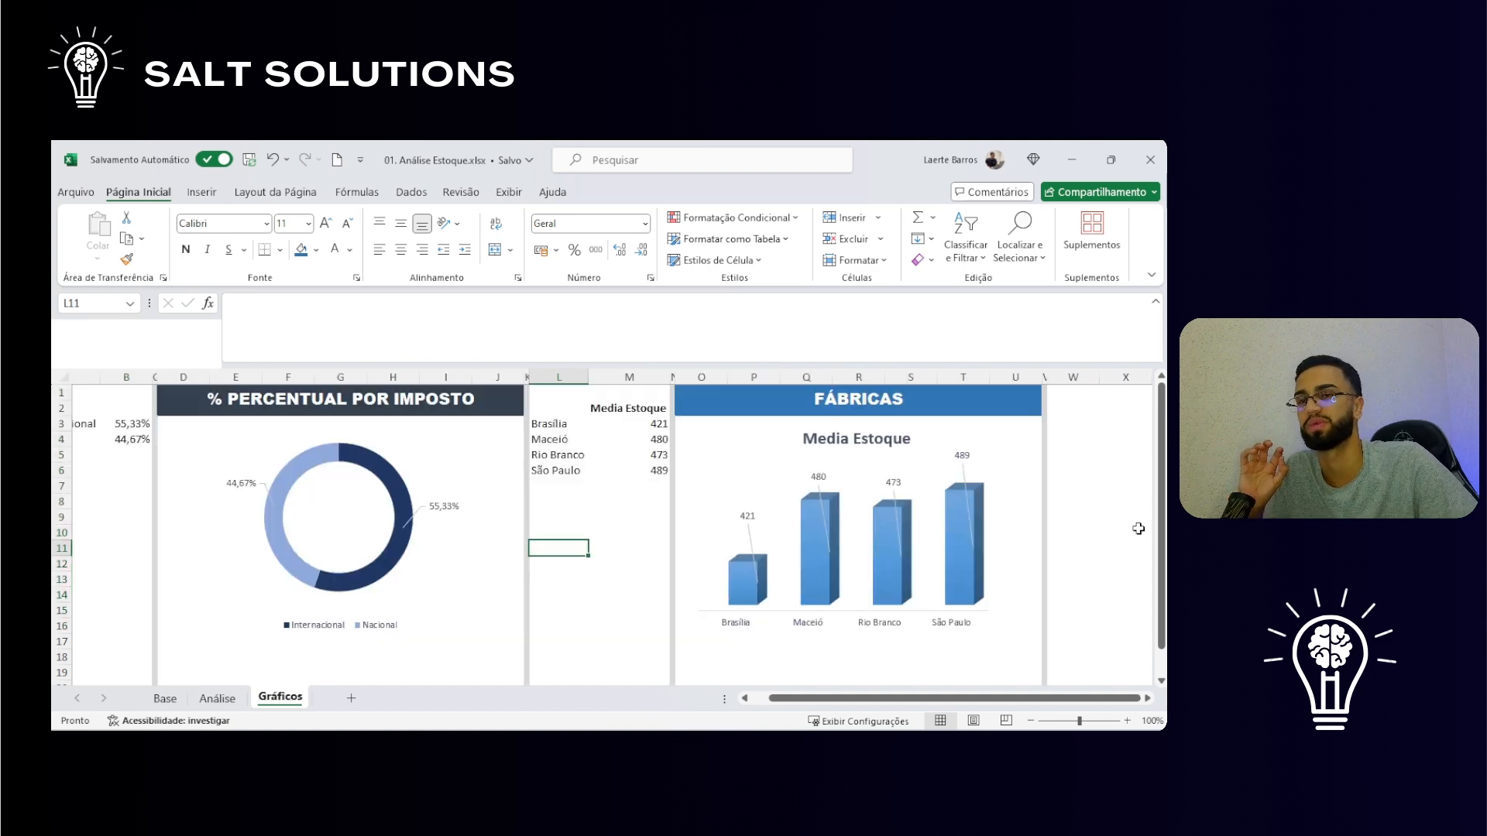
pyautogui.hscroll(-1, 965, 705)
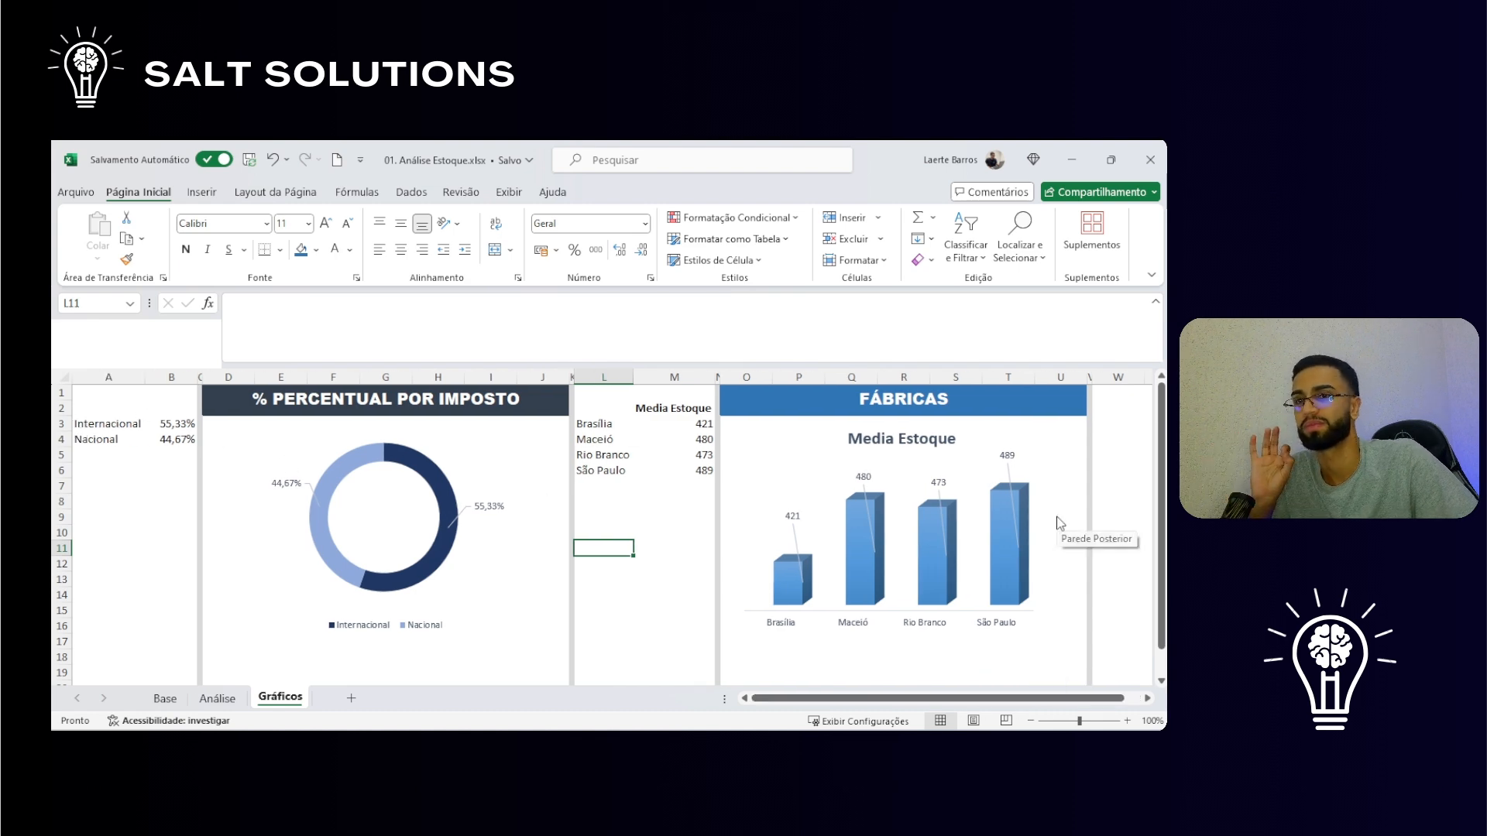
# Step: Examine the company table starting at B7 on the Análise sheet, and return to cell A1 of the Gráficos sheet
pyautogui.click(206, 703)
pyautogui.click(135, 502)
pyautogui.moveTo(136, 486); pyautogui.dragTo(465, 554)
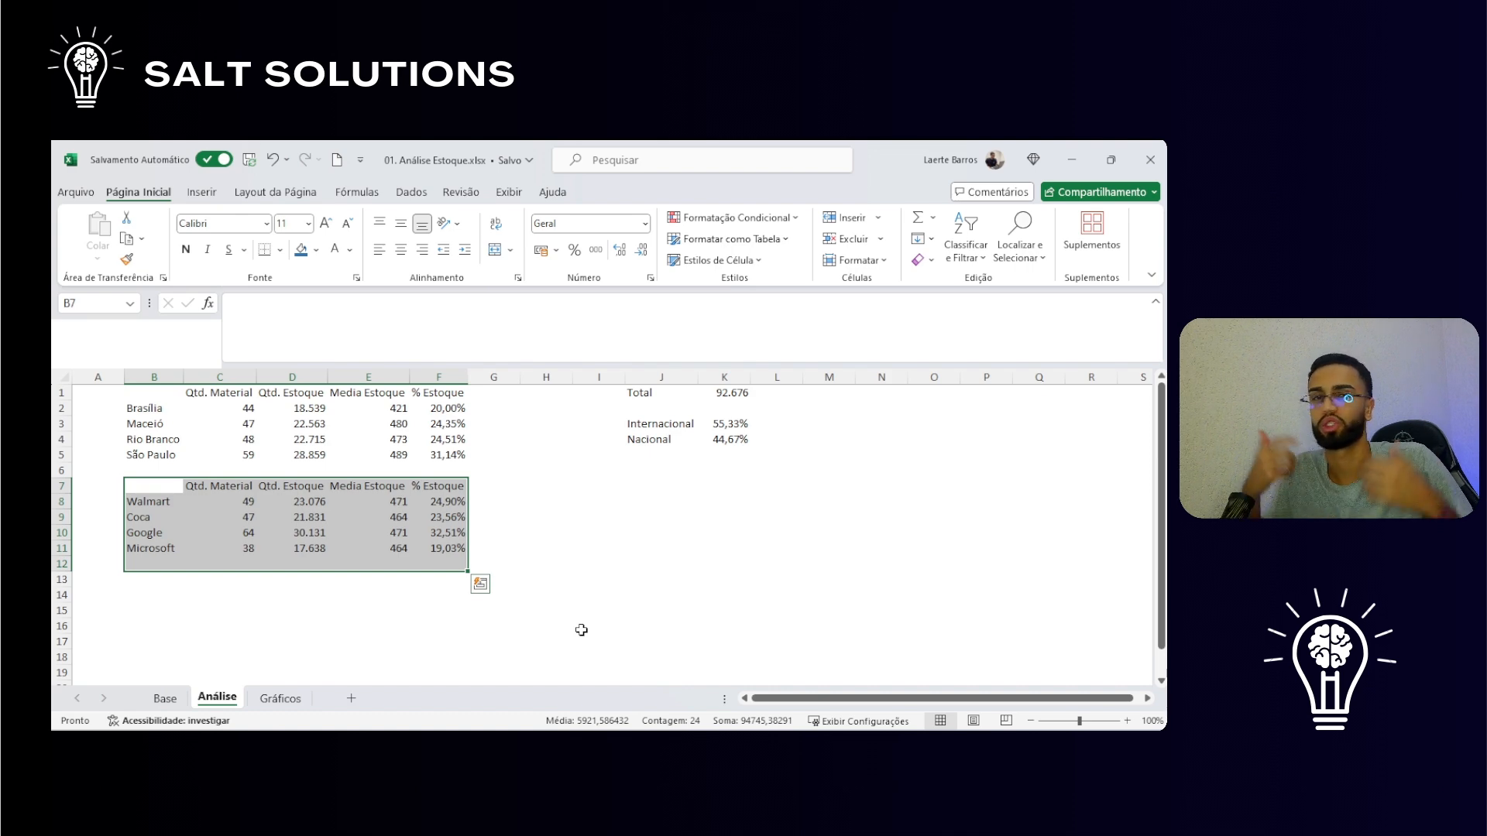
pyautogui.click(281, 698)
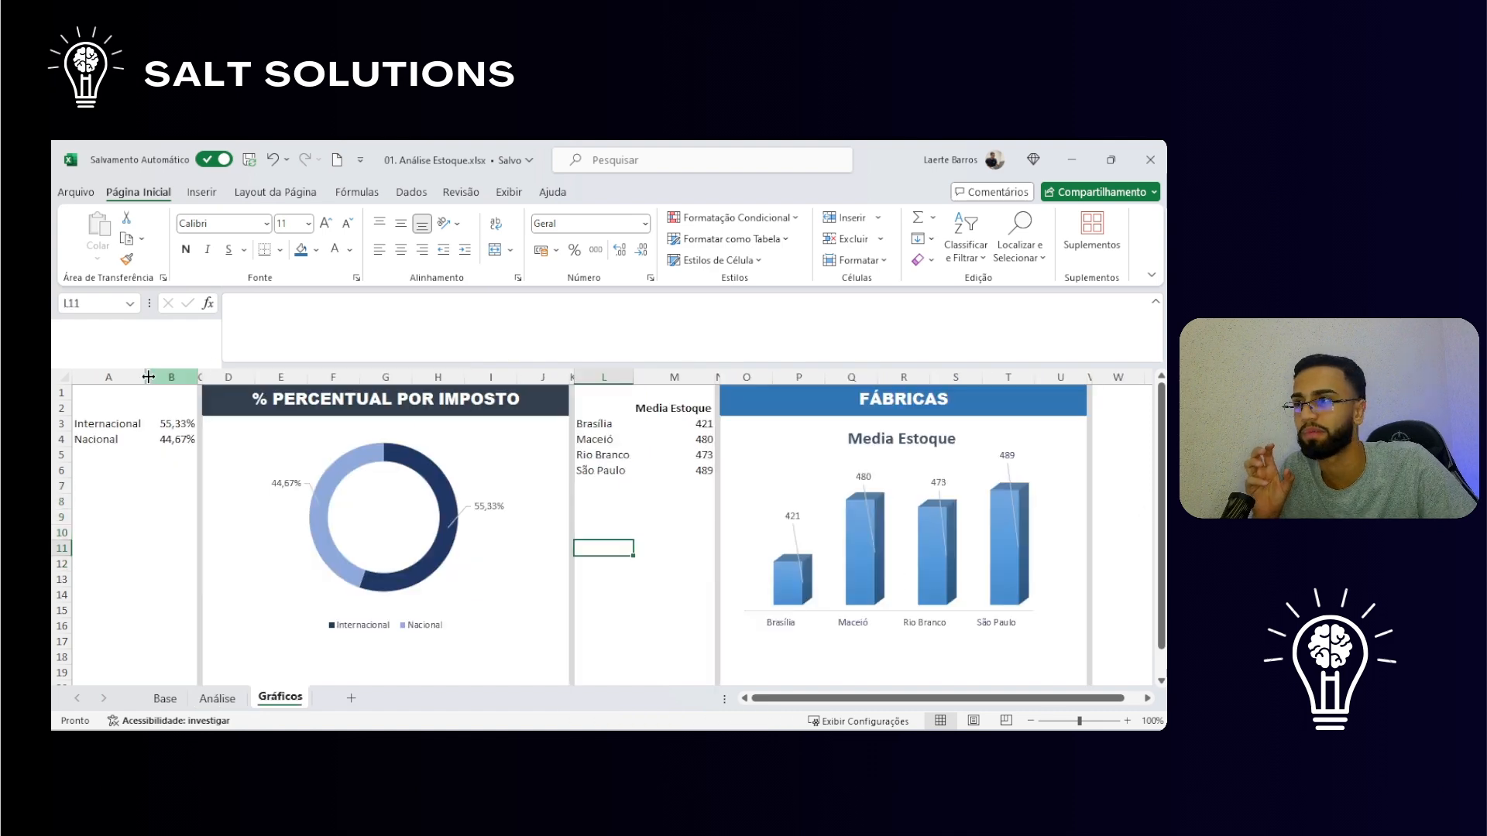
pyautogui.click(104, 393)
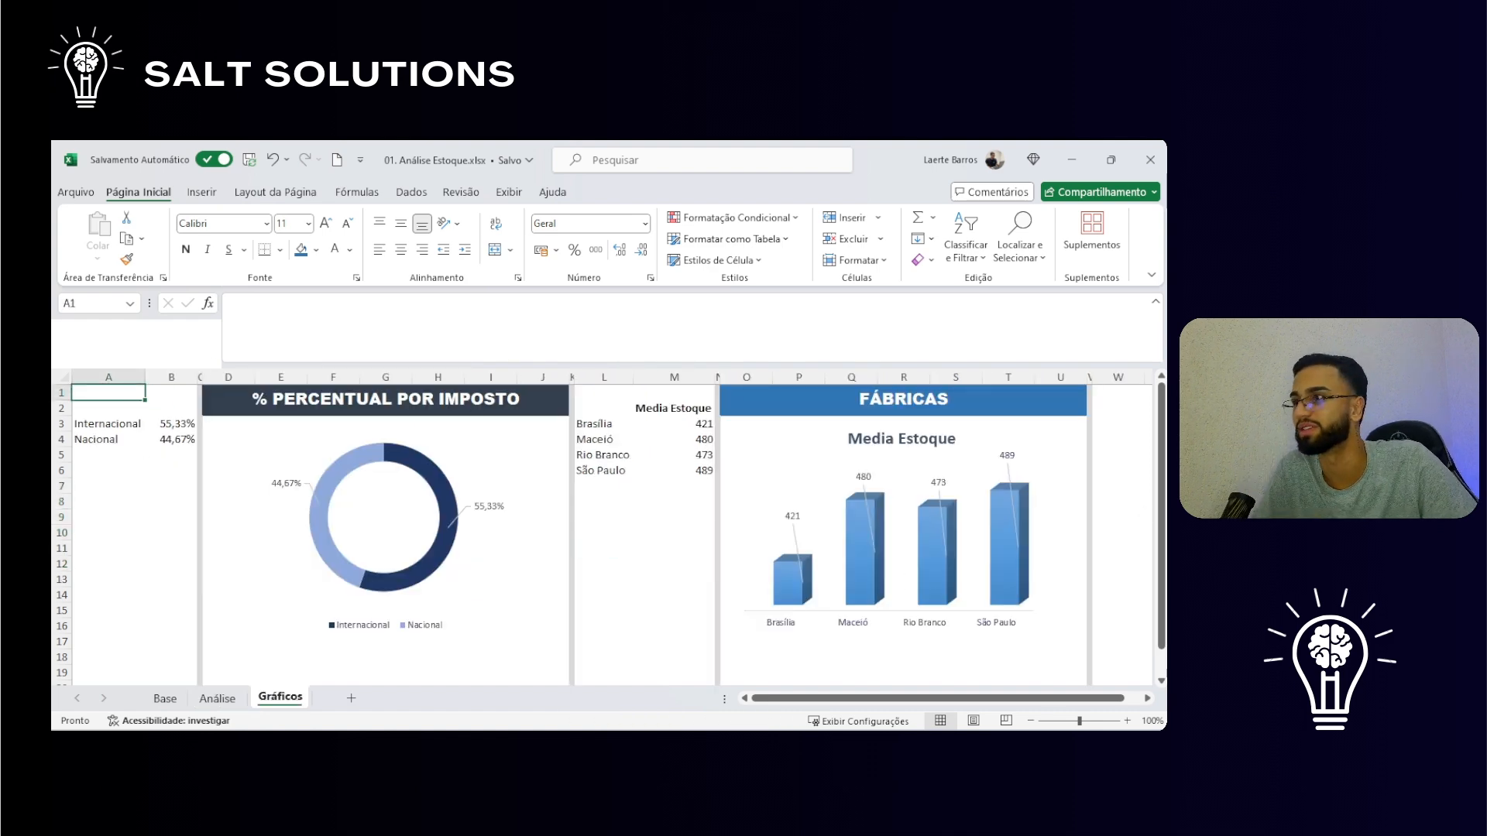